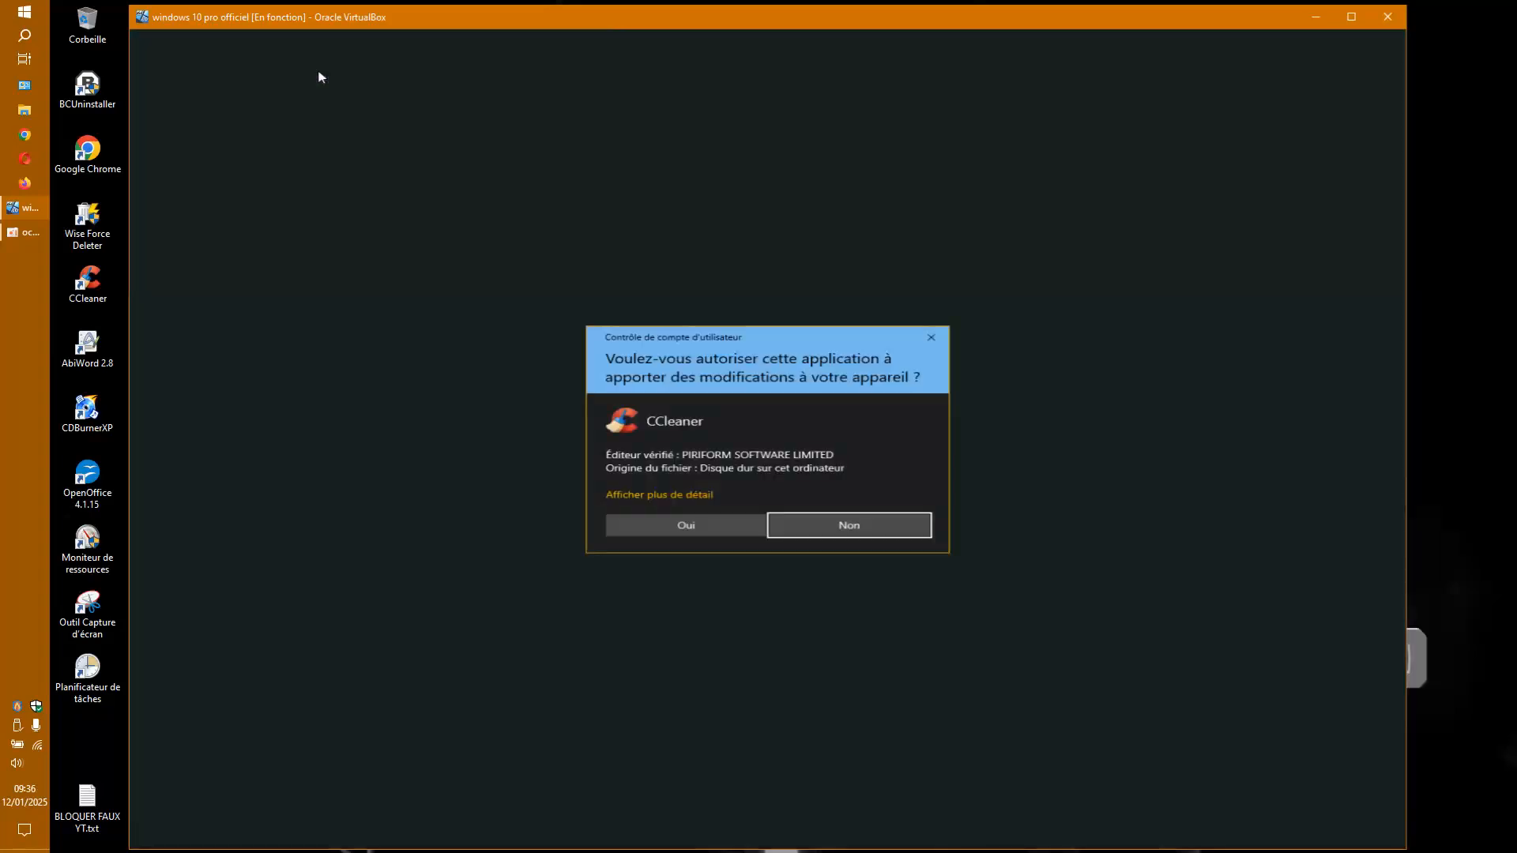
Authorise CCleaner to start in the virtual machine and run its custom cleaning (Nettoyage personnalisé).
{"action": "left_click", "coordinate": [687, 526]}
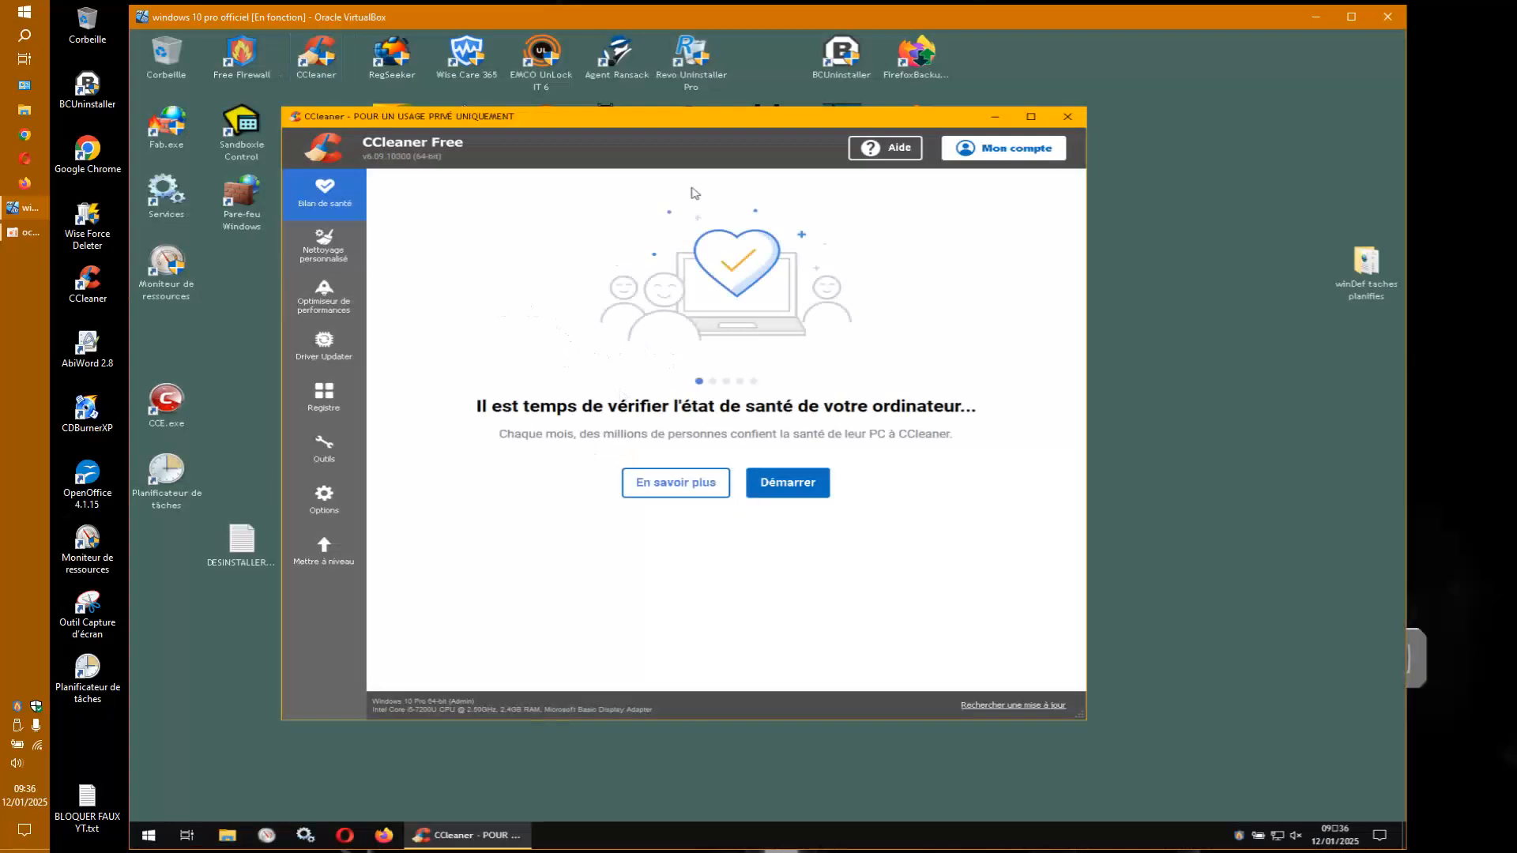
{"action": "left_click_drag", "start_coordinate": [738, 119], "coordinate": [850, 113]}
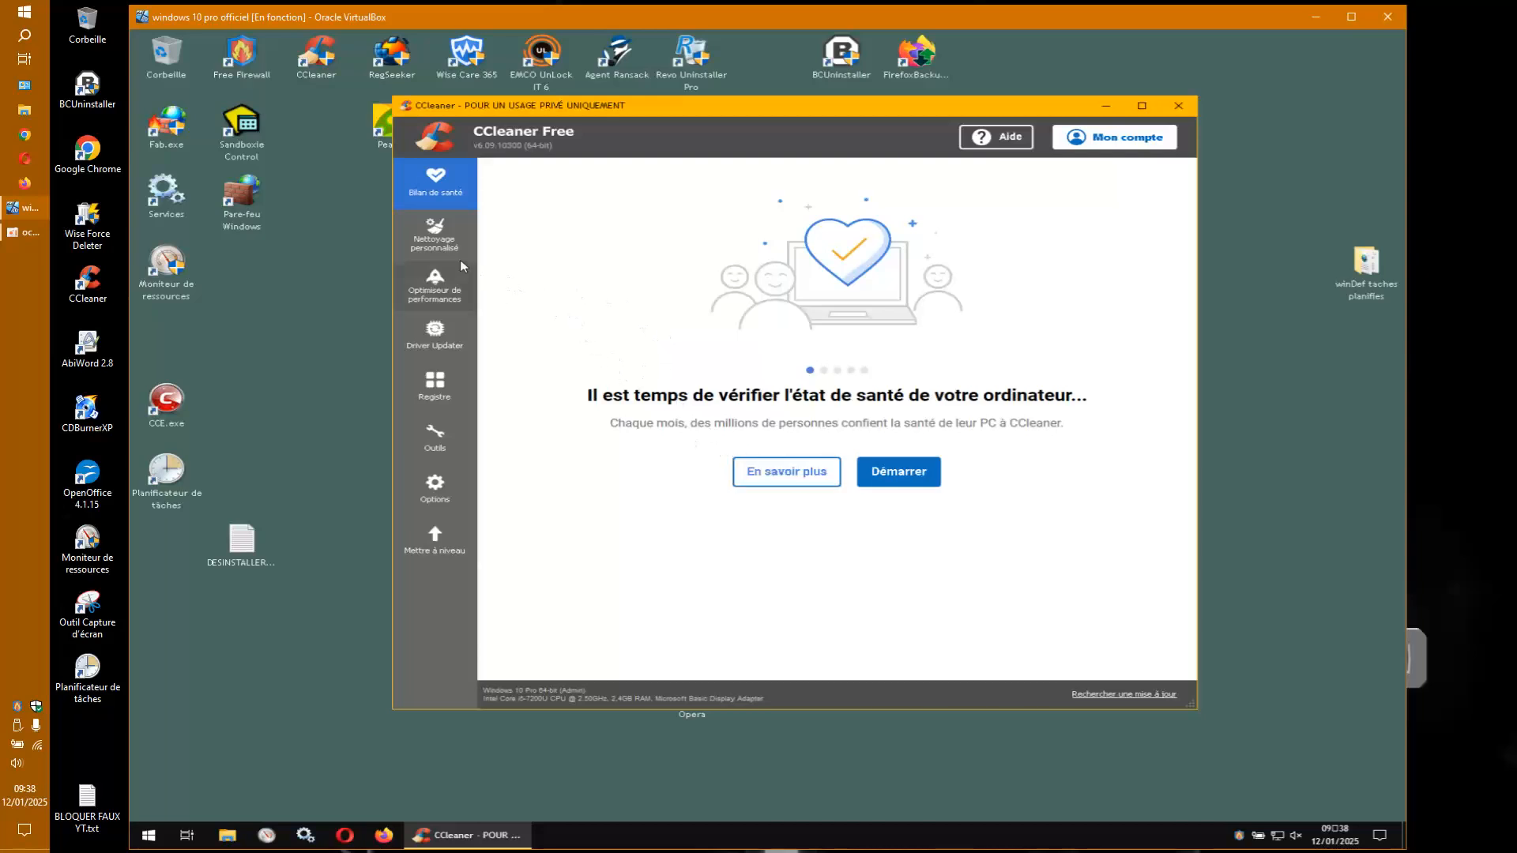
{"action": "left_click", "coordinate": [447, 251]}
{"action": "left_click", "coordinate": [1102, 661]}
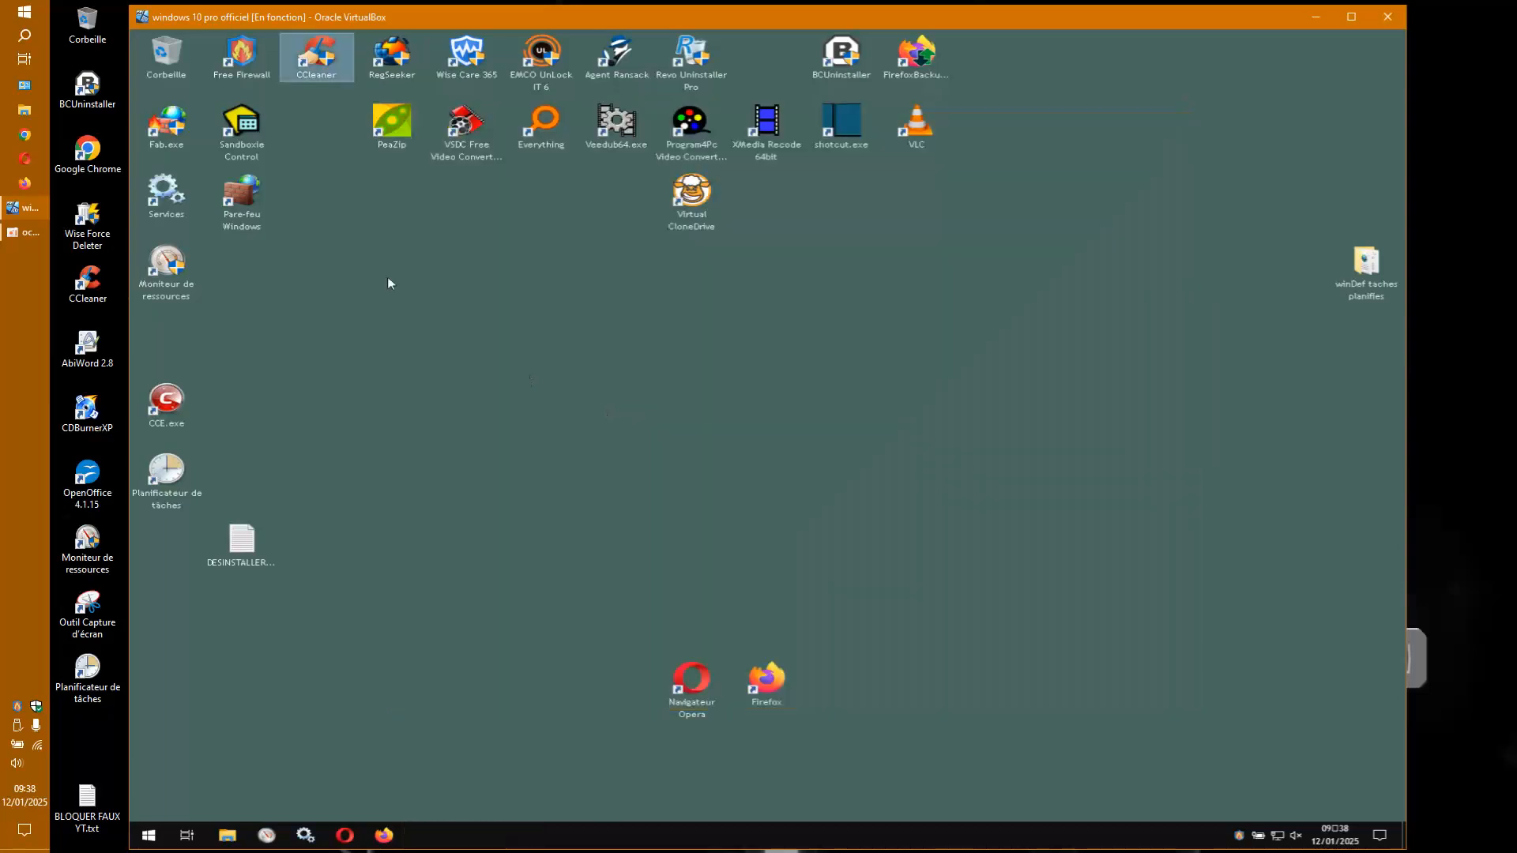
Reopen CCleaner with administrator approval and scan the registry for errors.
{"action": "double_click", "coordinate": [339, 78]}
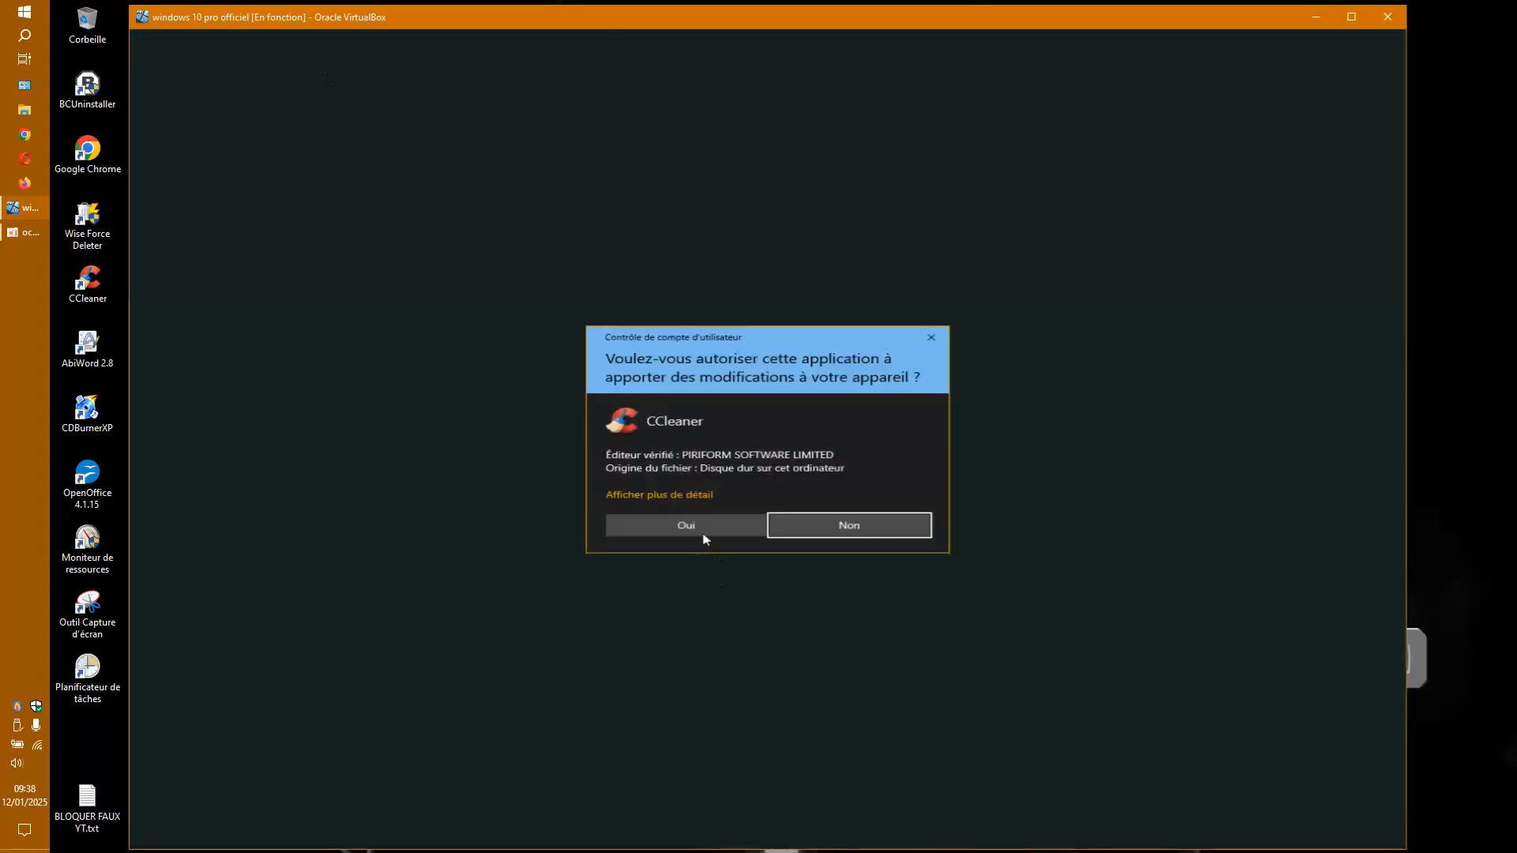
{"action": "left_click", "coordinate": [704, 535]}
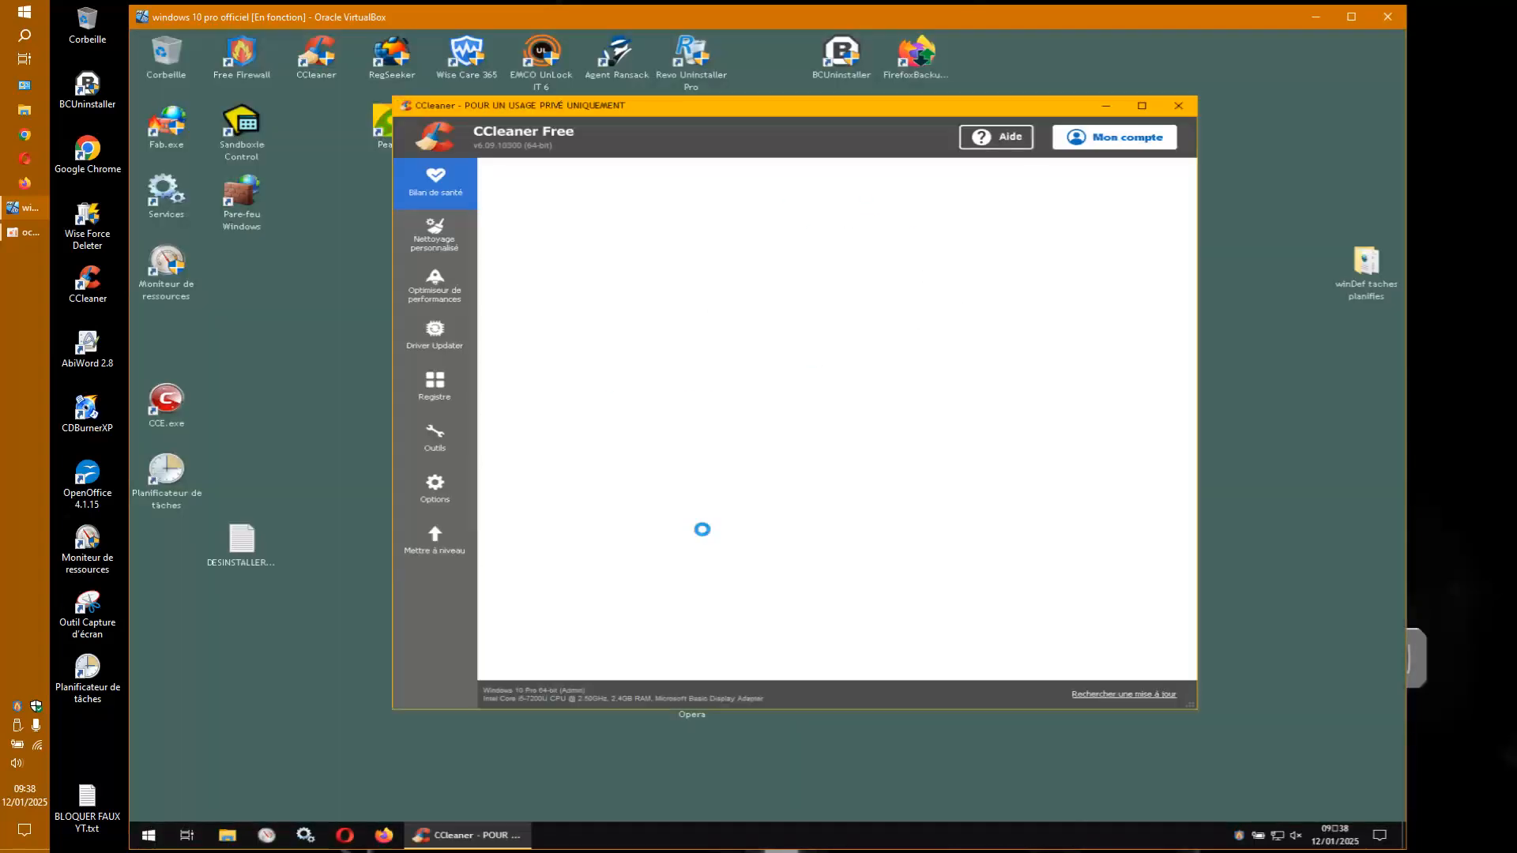
{"action": "left_click", "coordinate": [442, 387]}
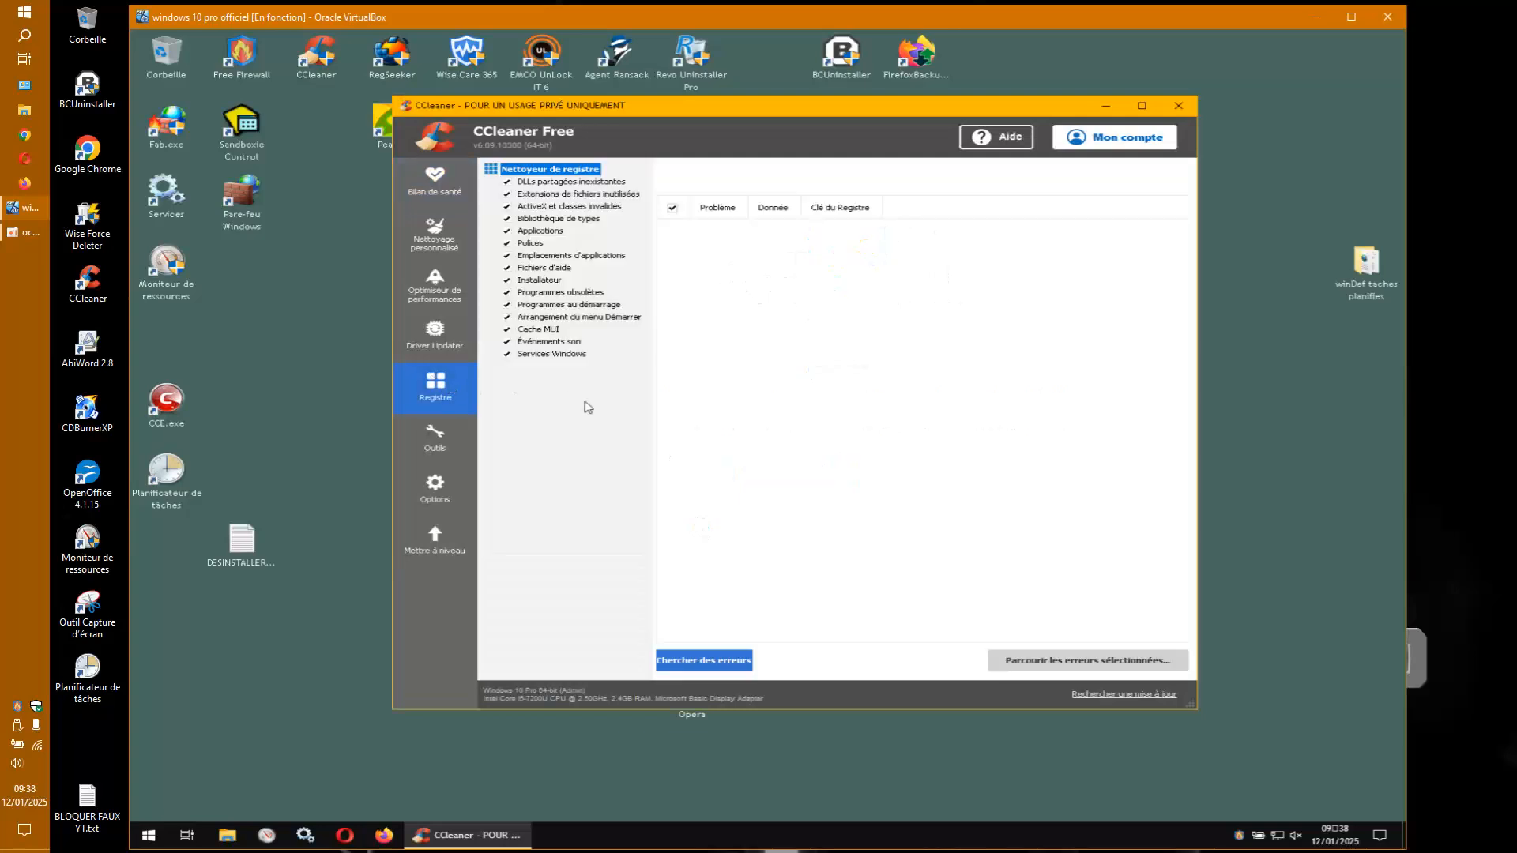
{"action": "left_click", "coordinate": [703, 660]}
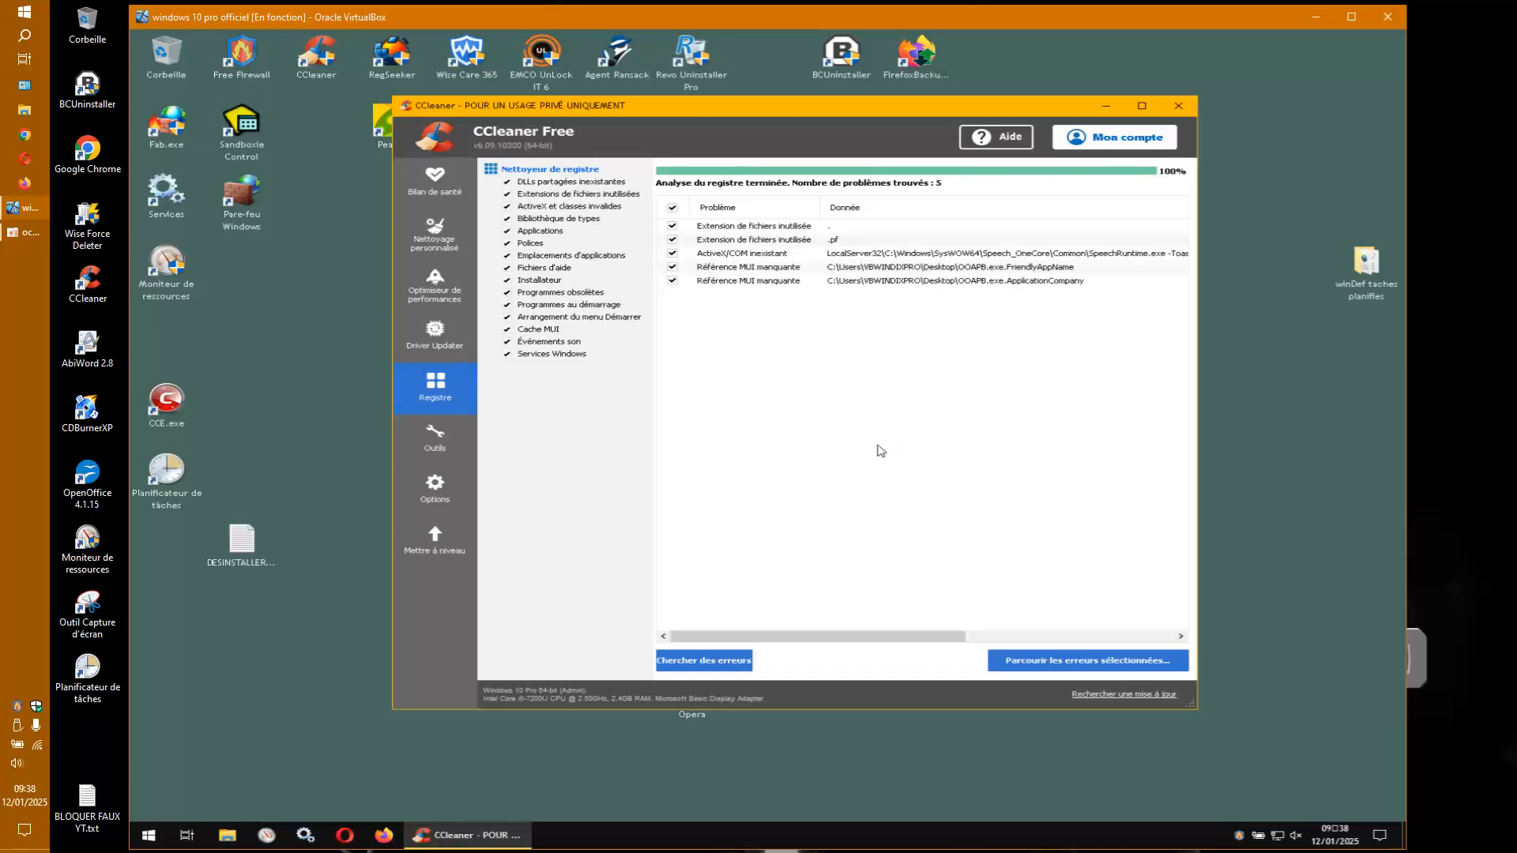
Fix all selected registry errors without backing up the registry, and close CCleaner.
{"action": "left_click", "coordinate": [1040, 664]}
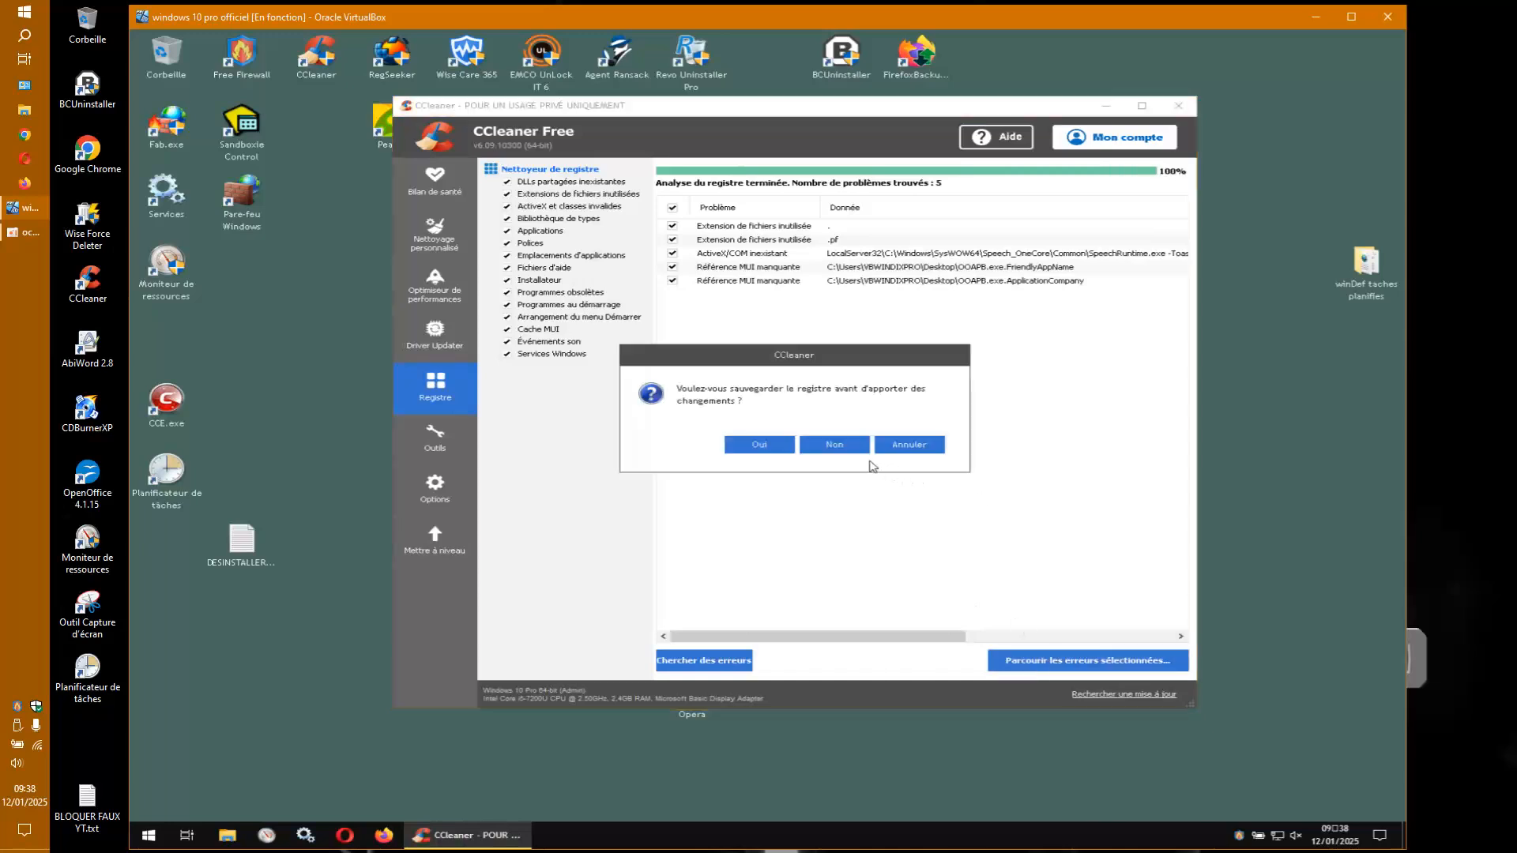
{"action": "left_click", "coordinate": [845, 450]}
{"action": "left_click", "coordinate": [828, 474]}
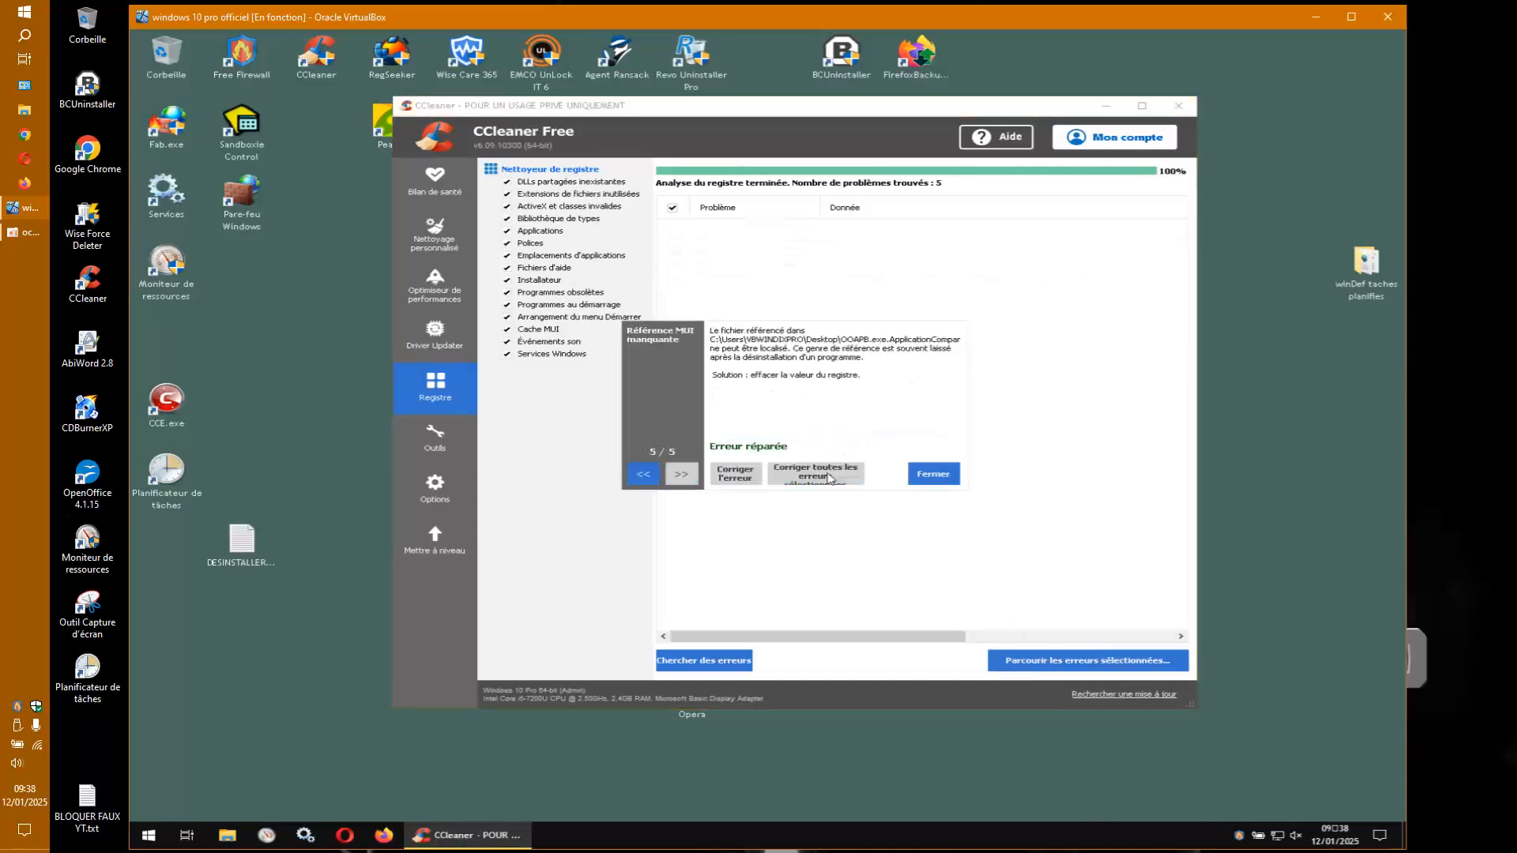
{"action": "left_click", "coordinate": [929, 477]}
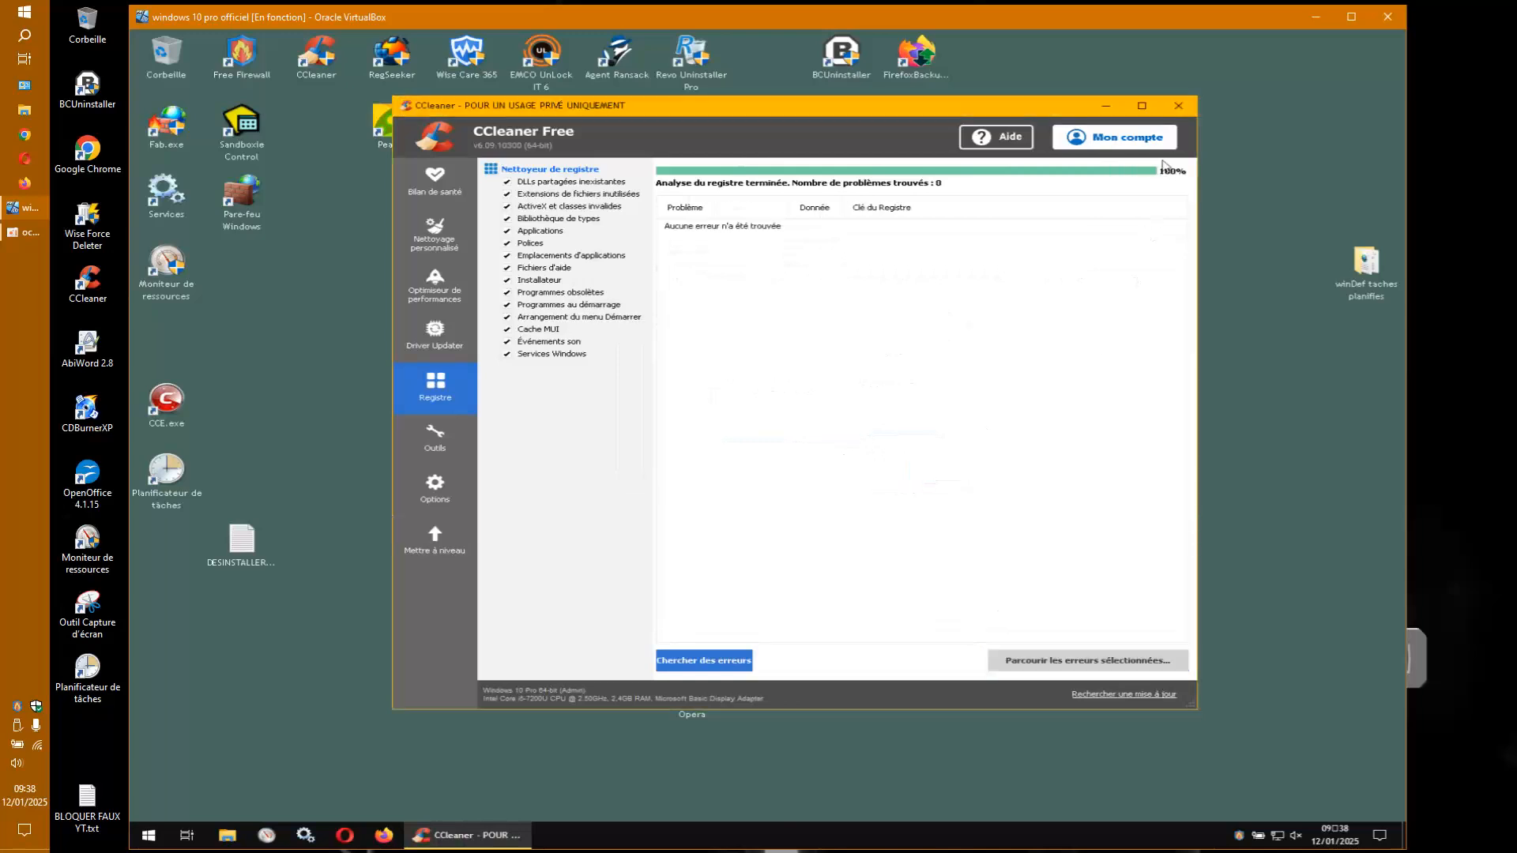
{"action": "left_click", "coordinate": [1178, 105]}
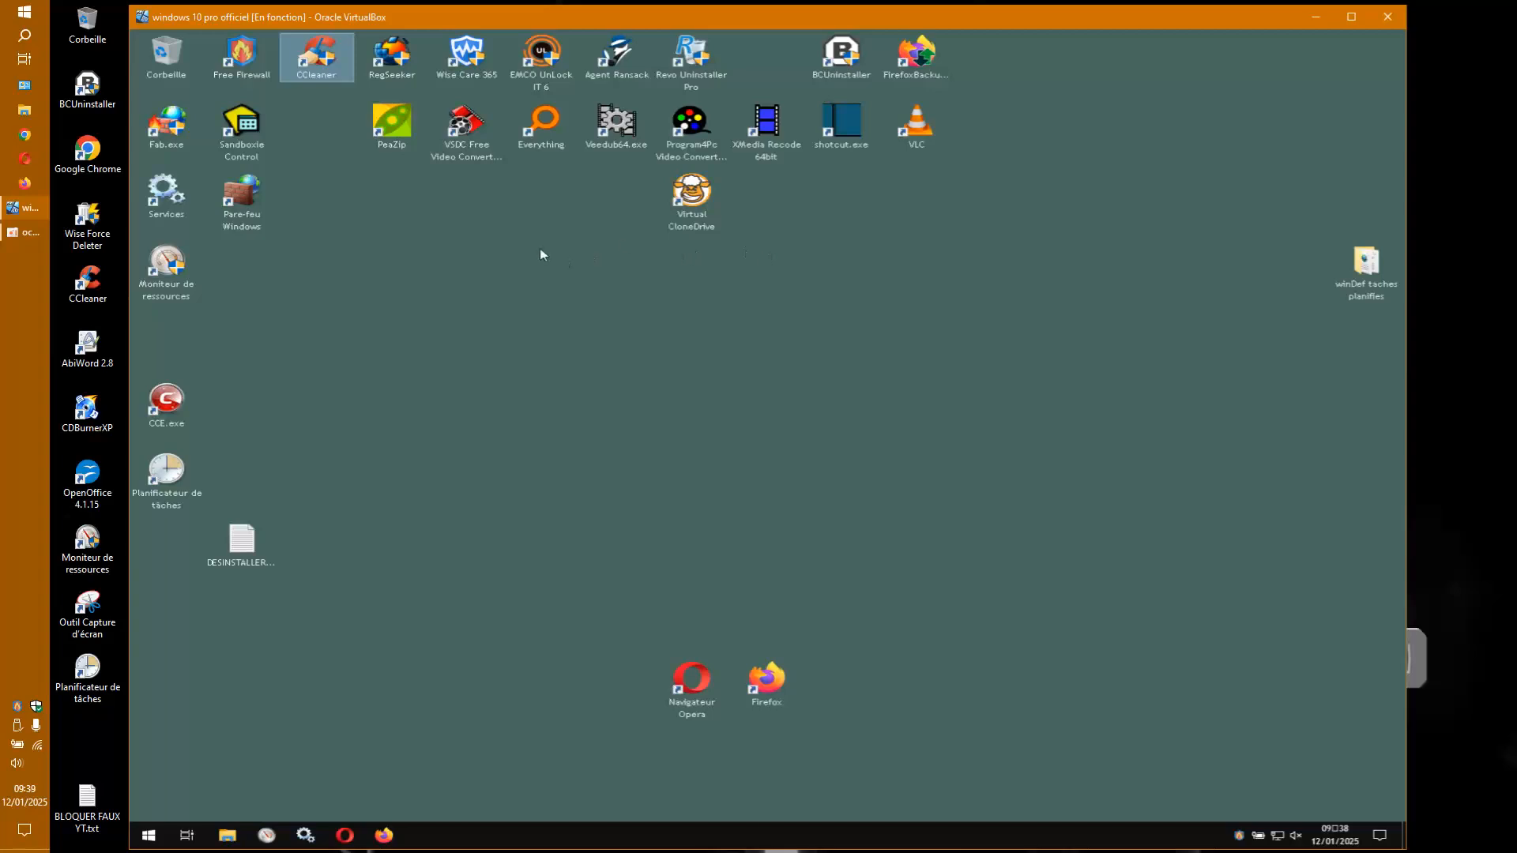
Start Wise Care 365 with administrator approval, maximise the virtual machine window and run the Nettoyage simple analysis.
{"action": "double_click", "coordinate": [472, 73]}
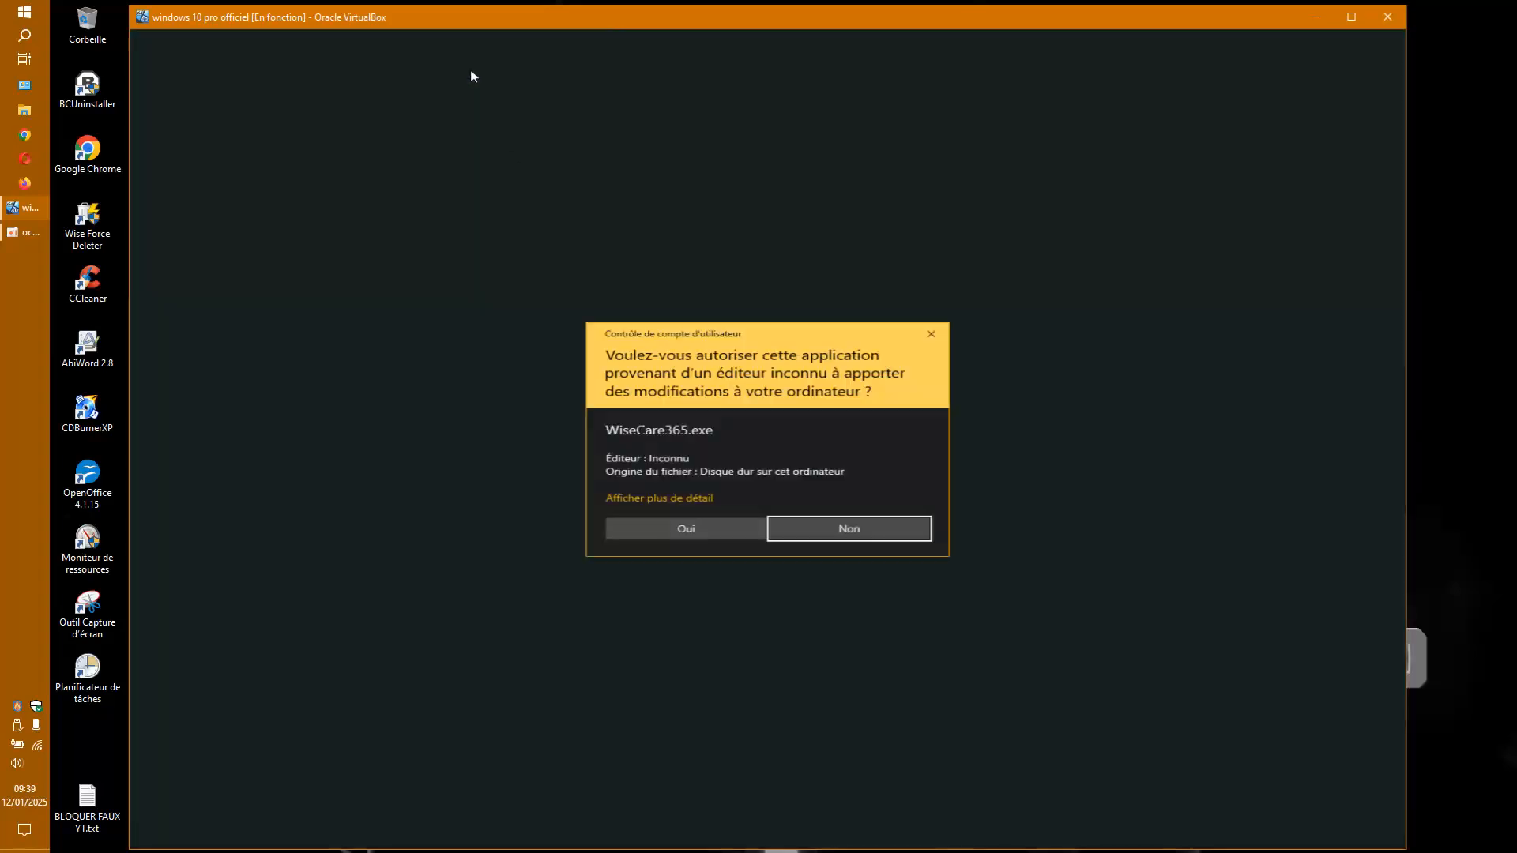
{"action": "left_click", "coordinate": [693, 531]}
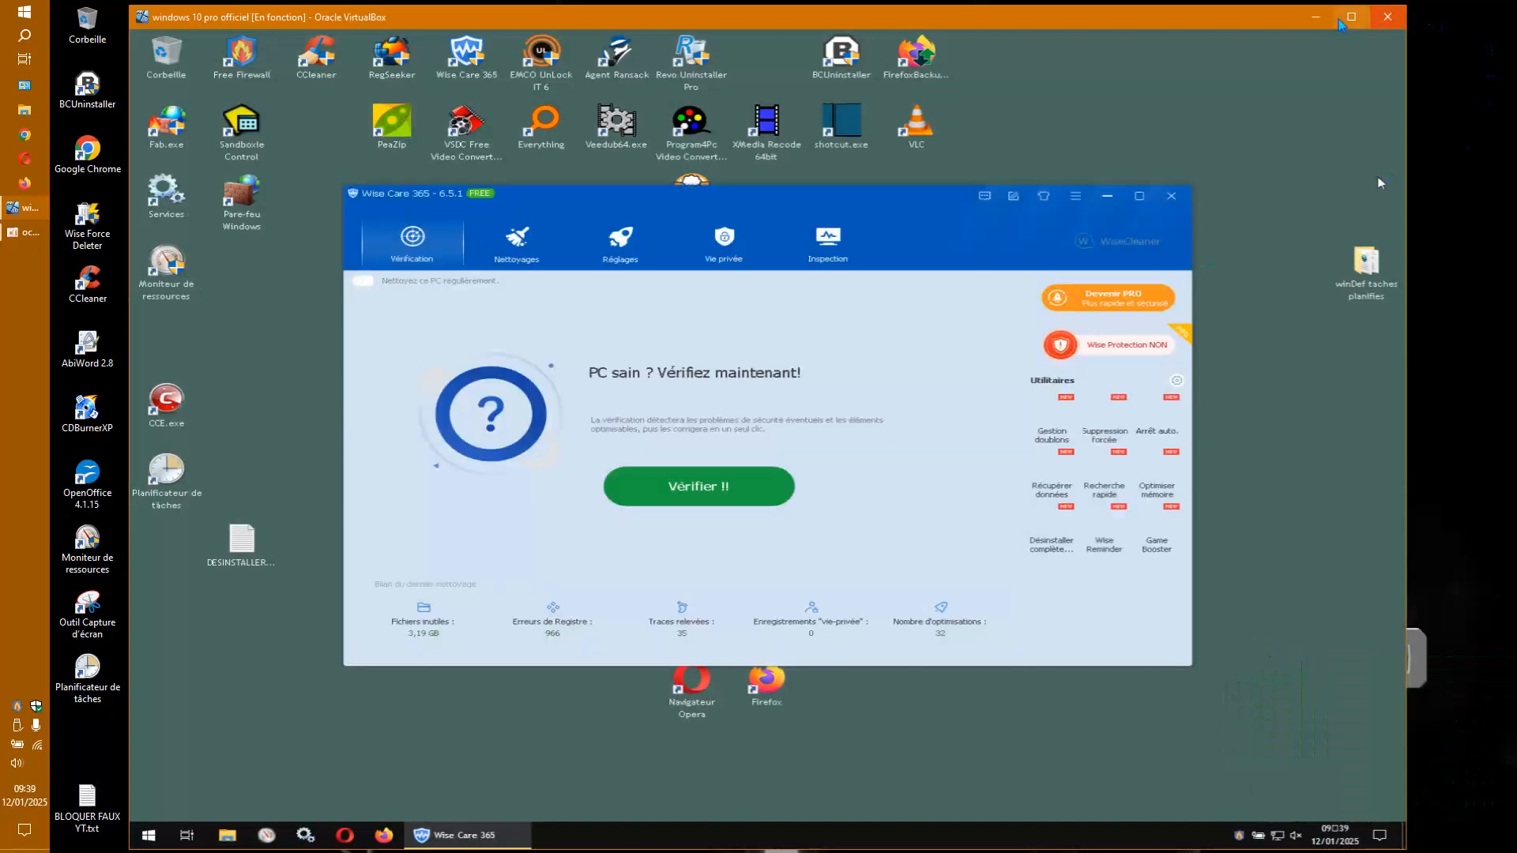
{"action": "left_click", "coordinate": [1341, 22]}
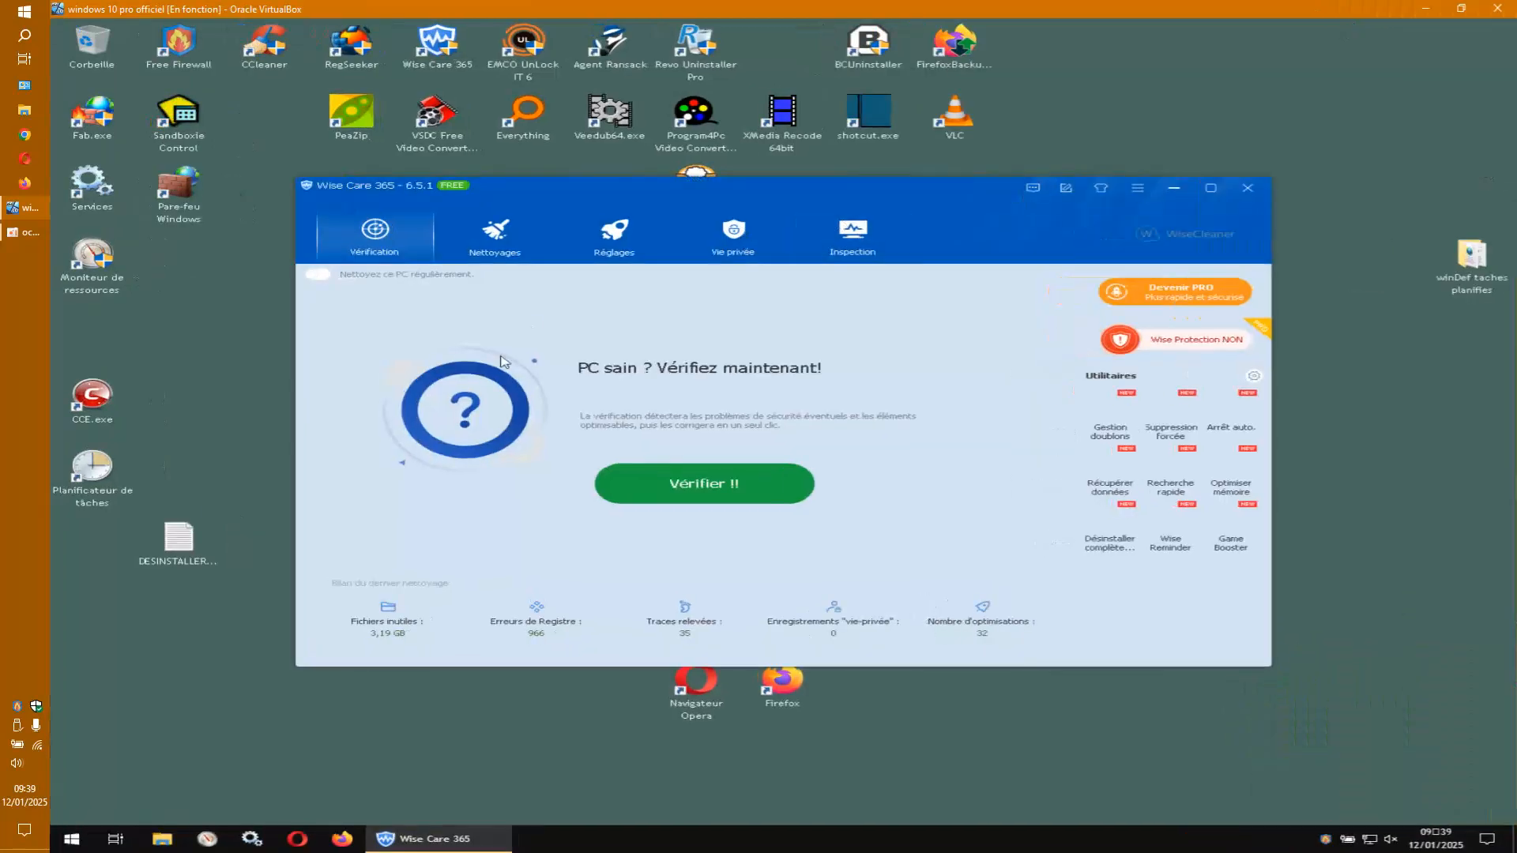
{"action": "left_click", "coordinate": [514, 256]}
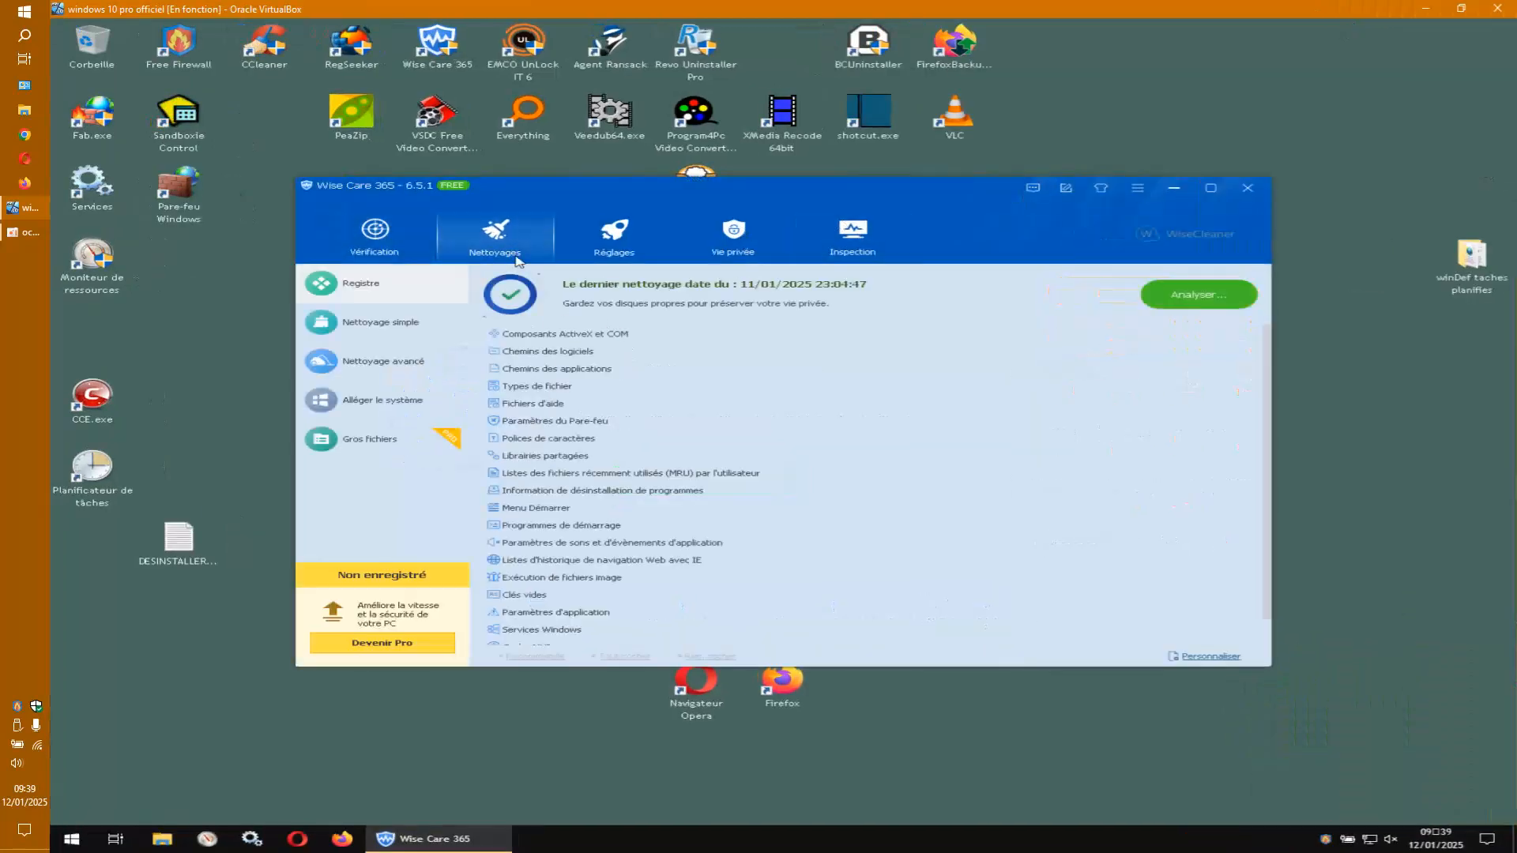
{"action": "left_click", "coordinate": [407, 335]}
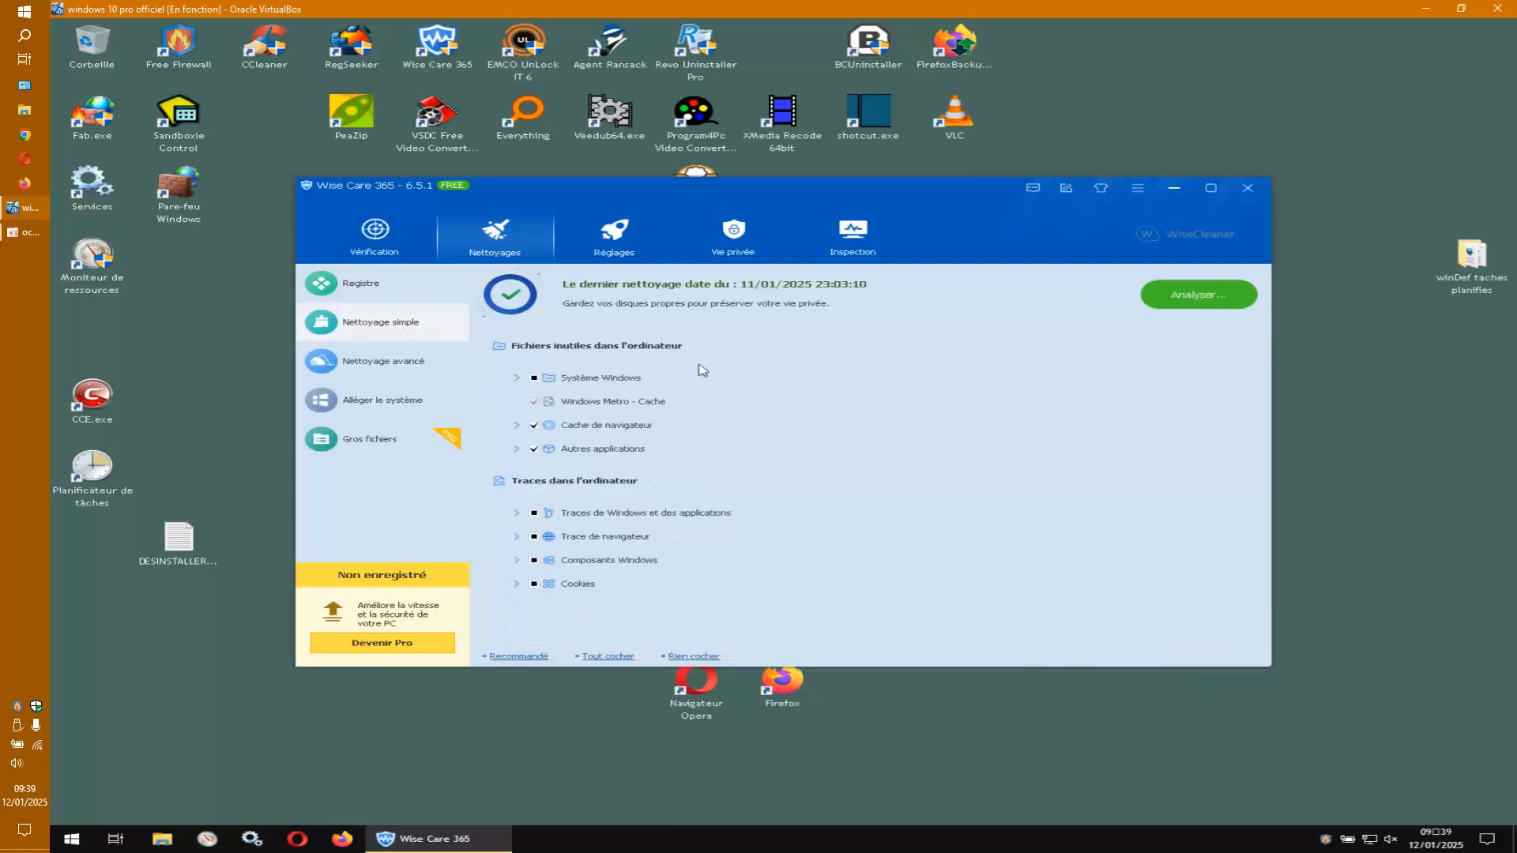
{"action": "left_click", "coordinate": [1200, 308]}
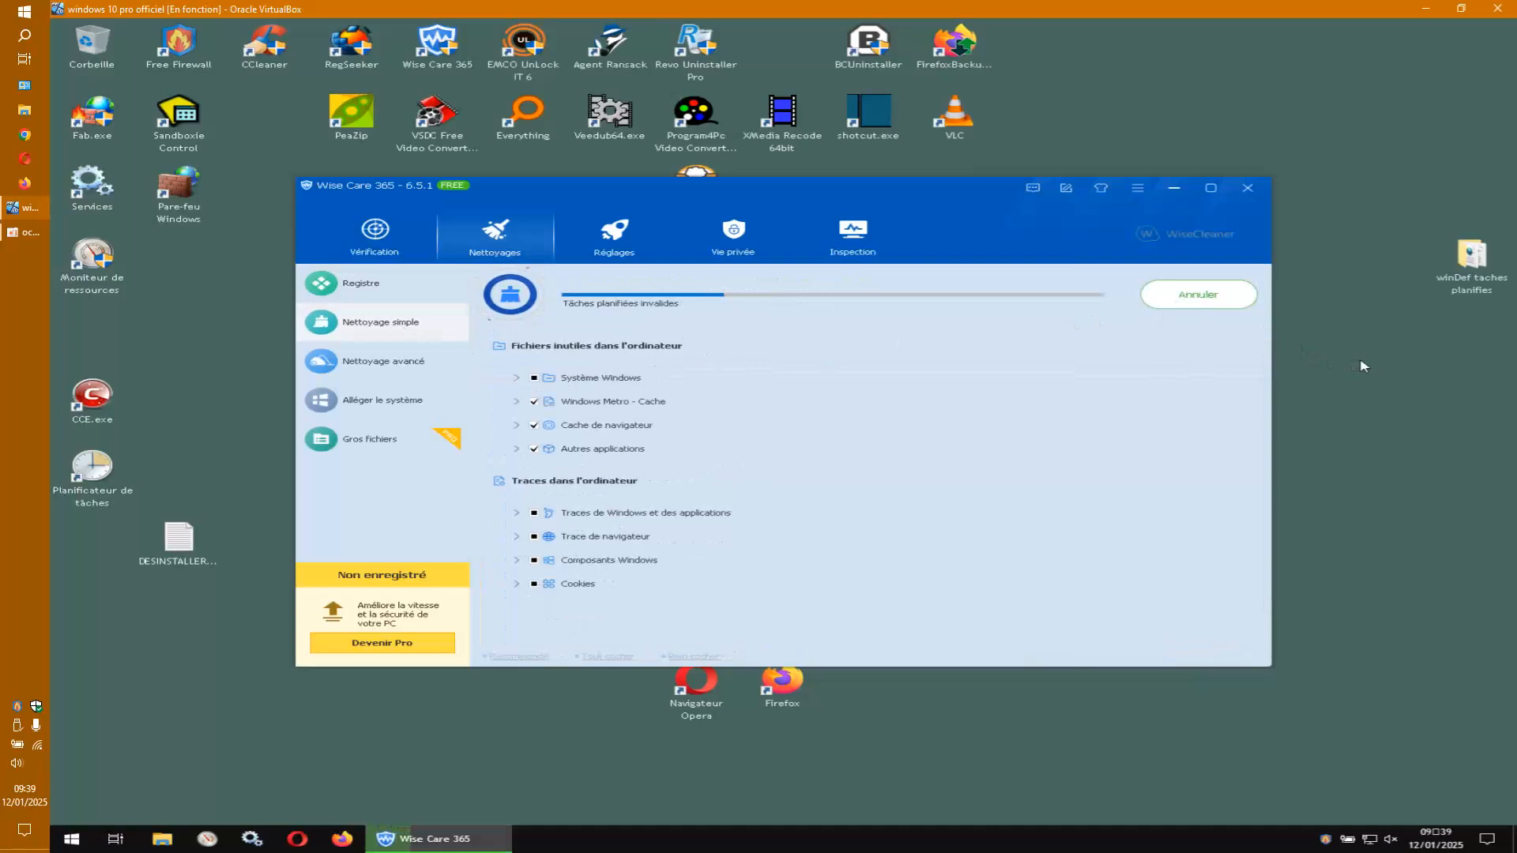
Look through the ElcomsoftAdvancedRegistryTracer folder and its Crack subfolder under Téléchargements\Trucnet_Taiwebs, then close File Explorer.
{"action": "key", "text": "super+e"}
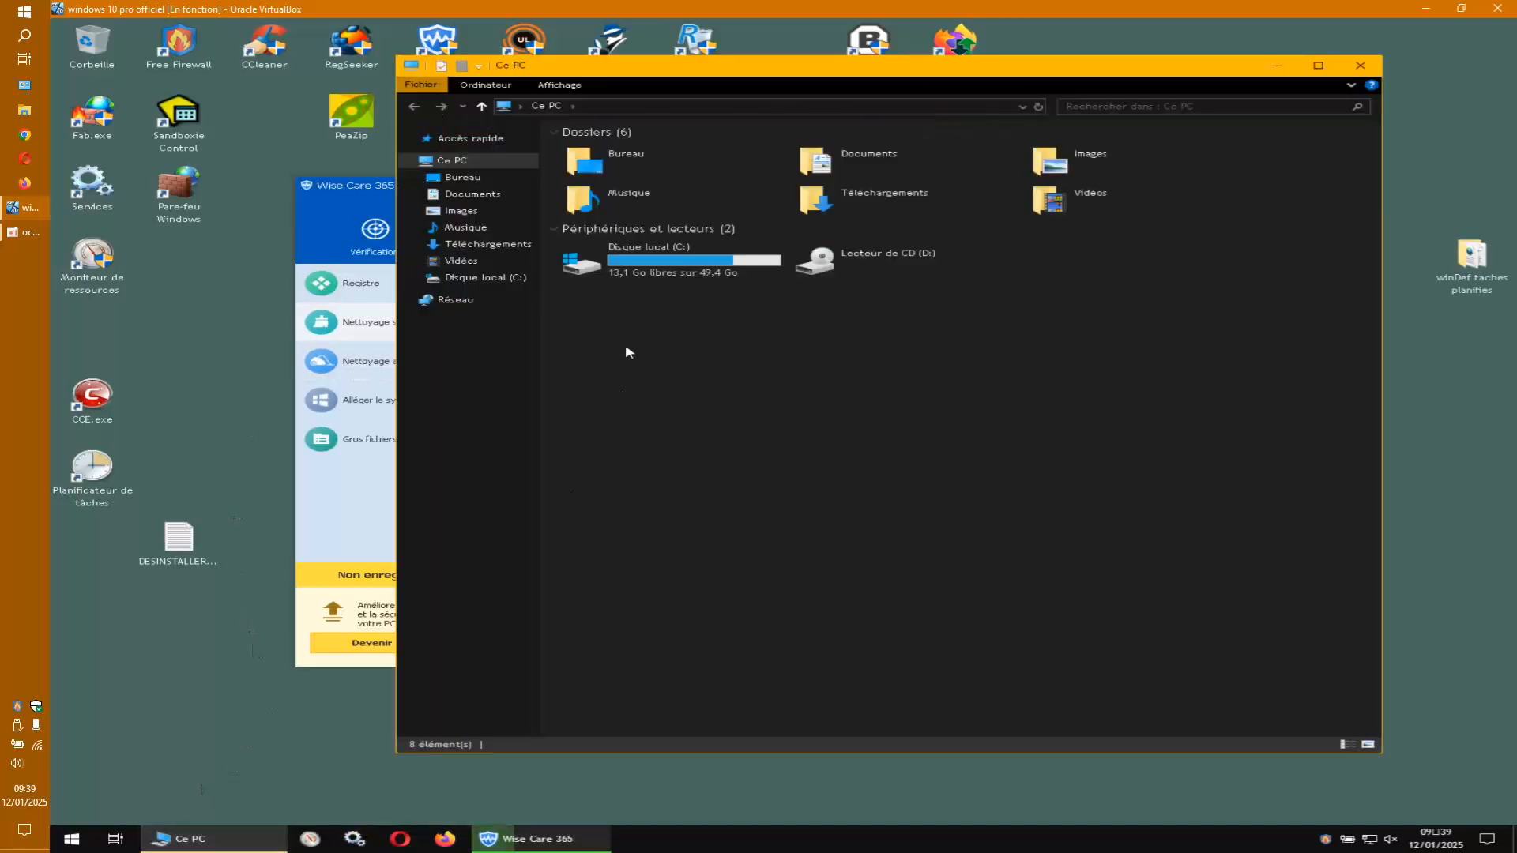
{"action": "double_click", "coordinate": [846, 202]}
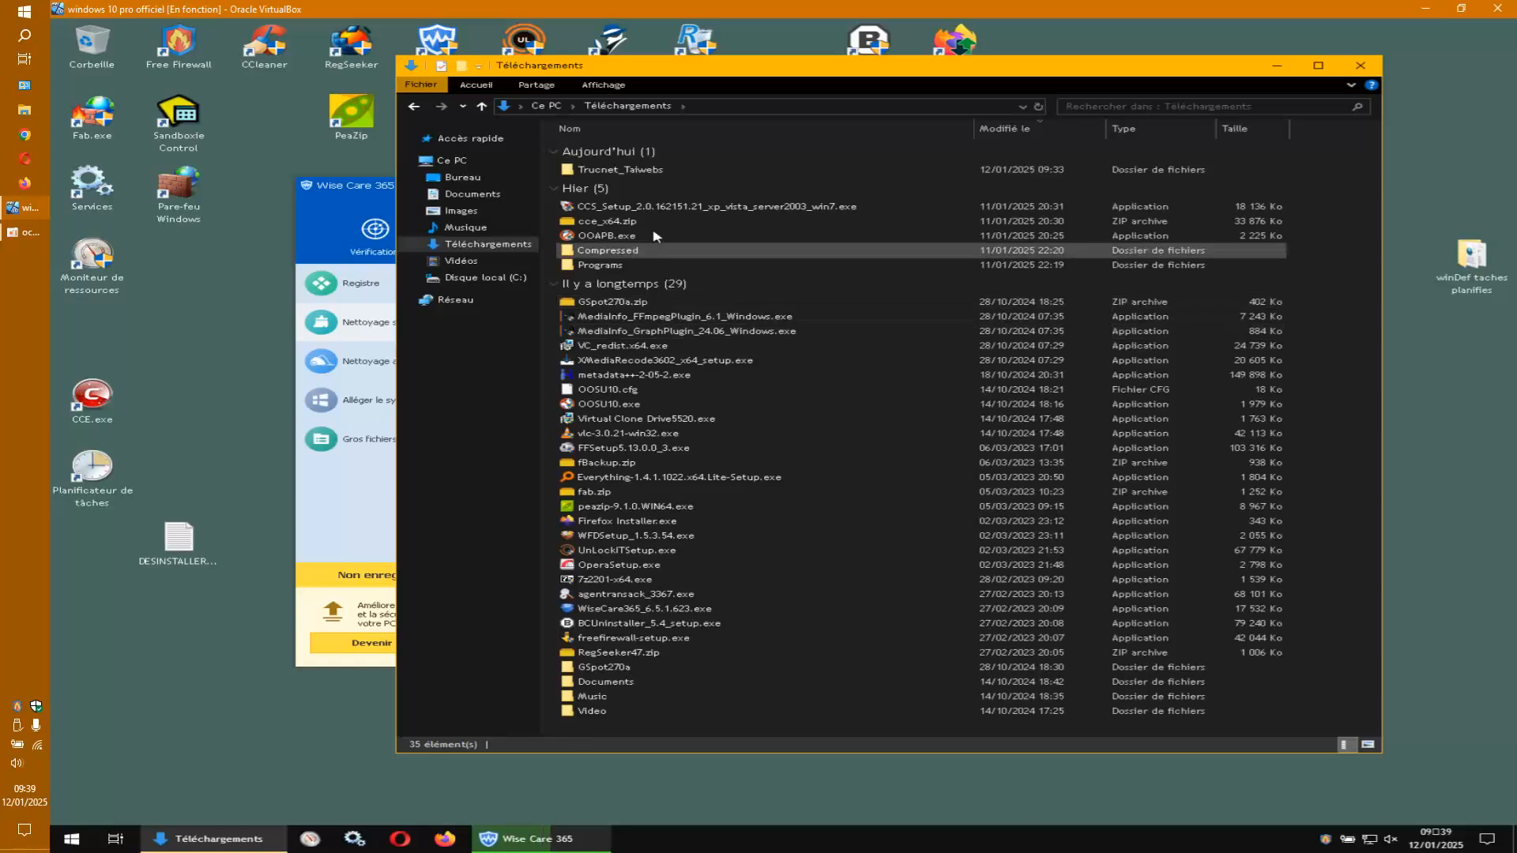
{"action": "double_click", "coordinate": [654, 169]}
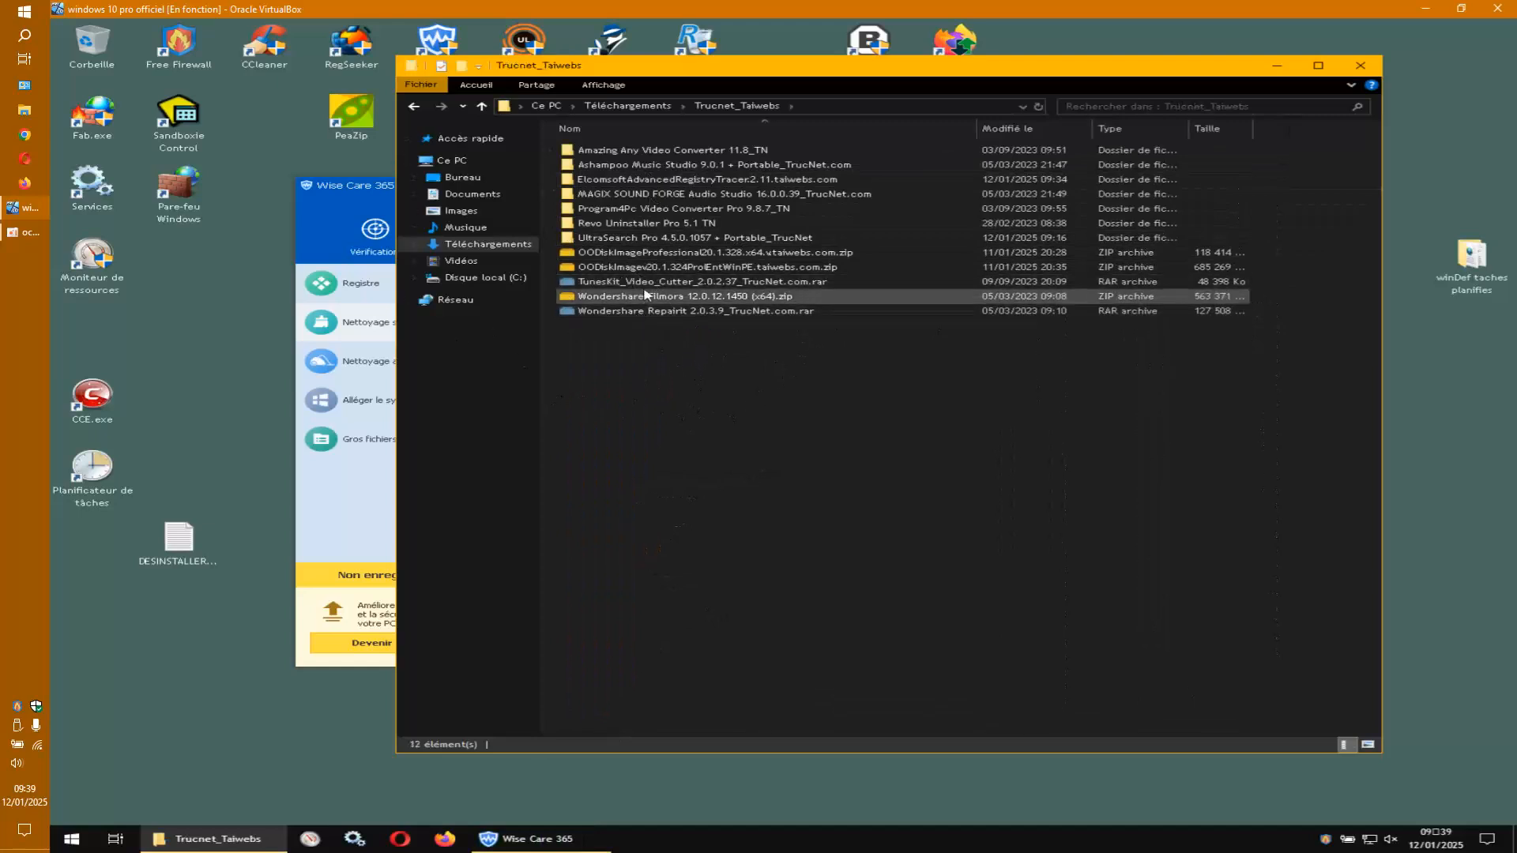
{"action": "mouse_move", "coordinate": [632, 183]}
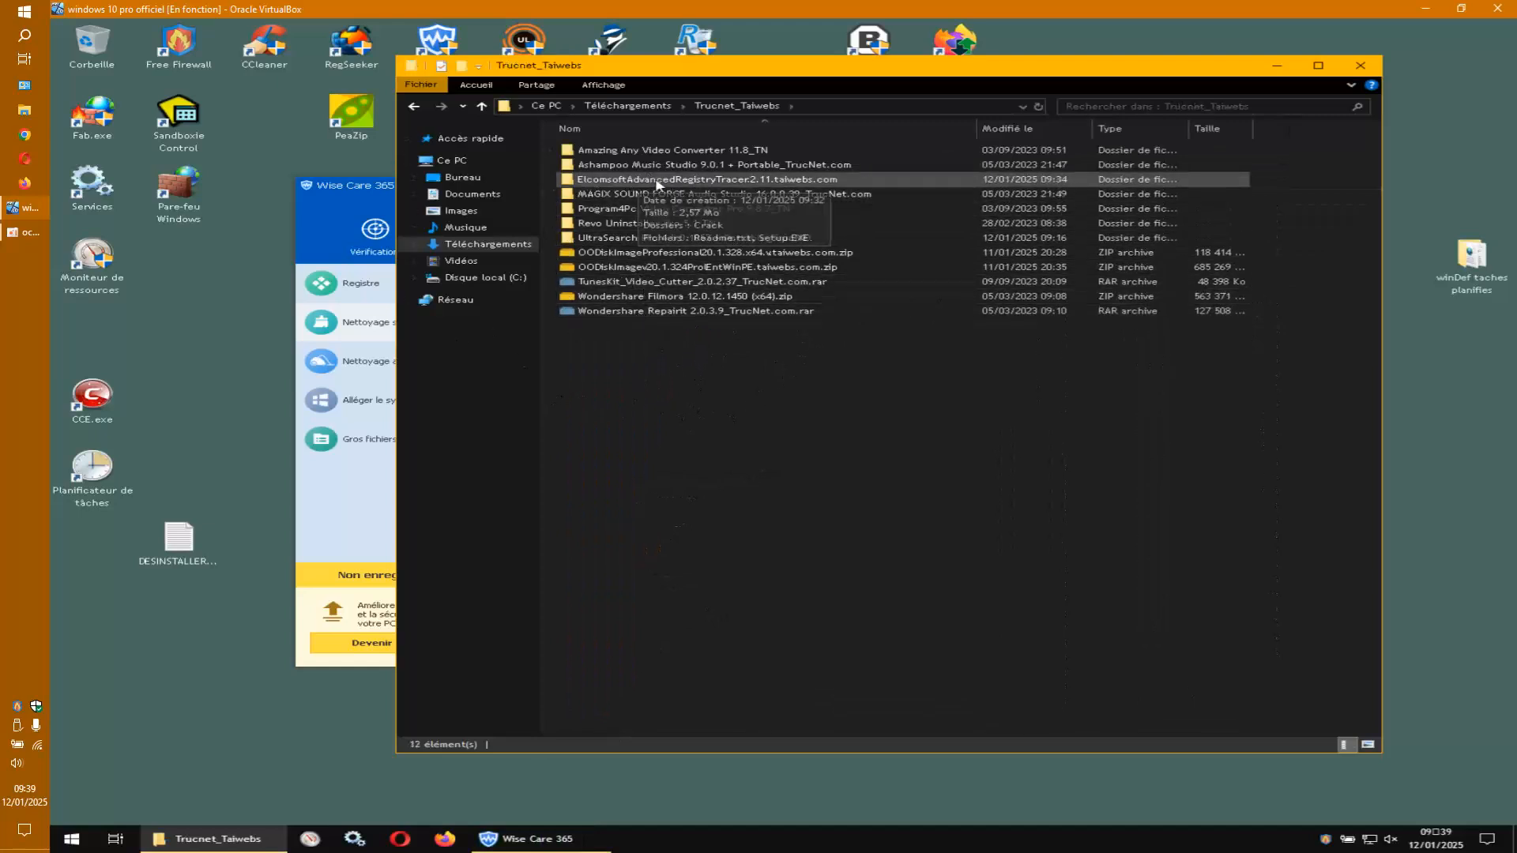
{"action": "double_click", "coordinate": [721, 183]}
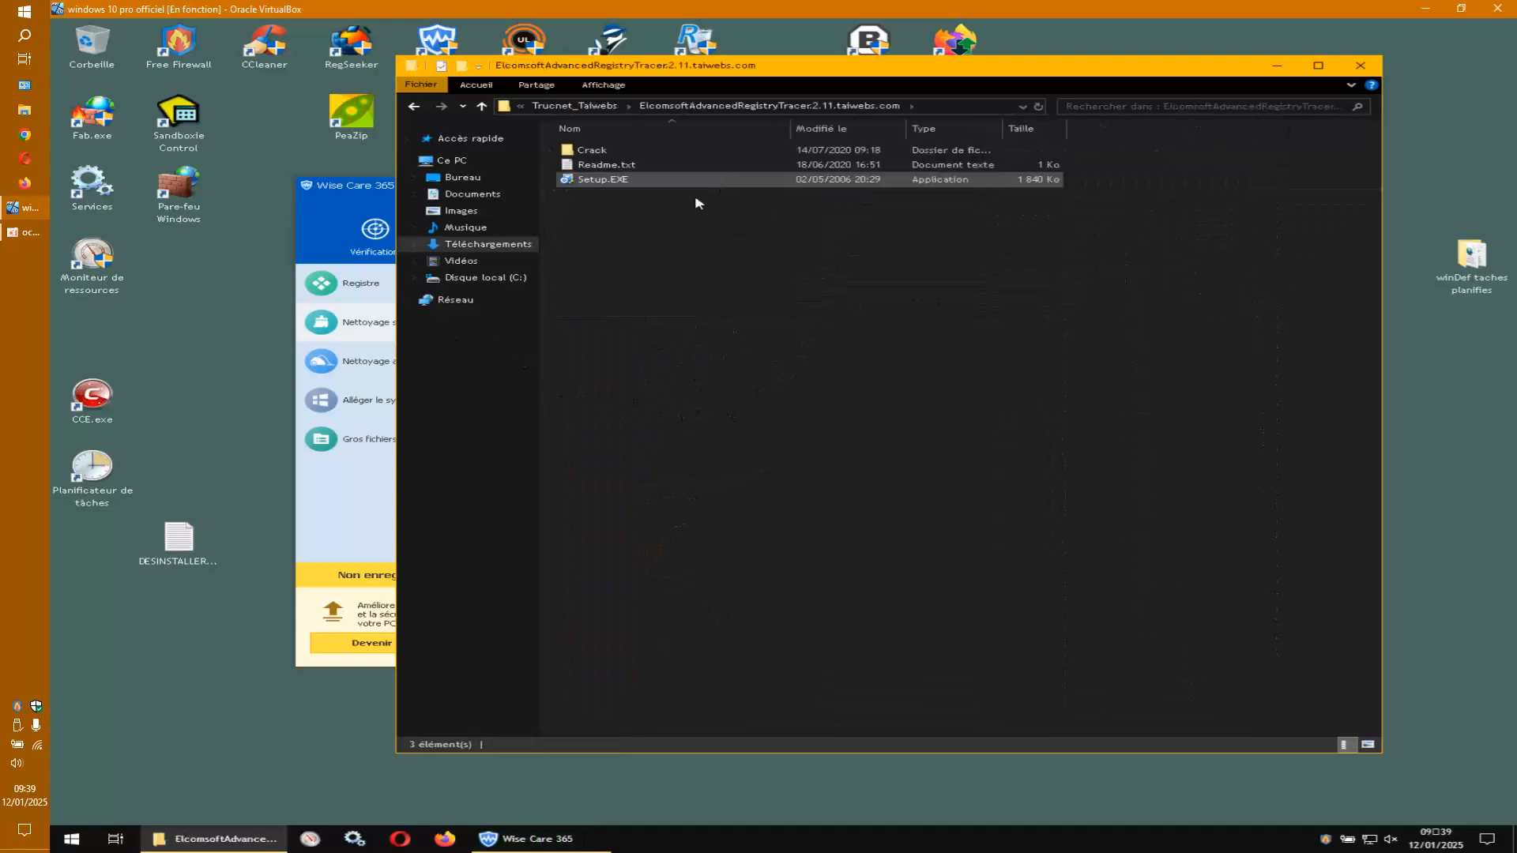
{"action": "left_click", "coordinate": [613, 154]}
{"action": "double_click", "coordinate": [612, 154]}
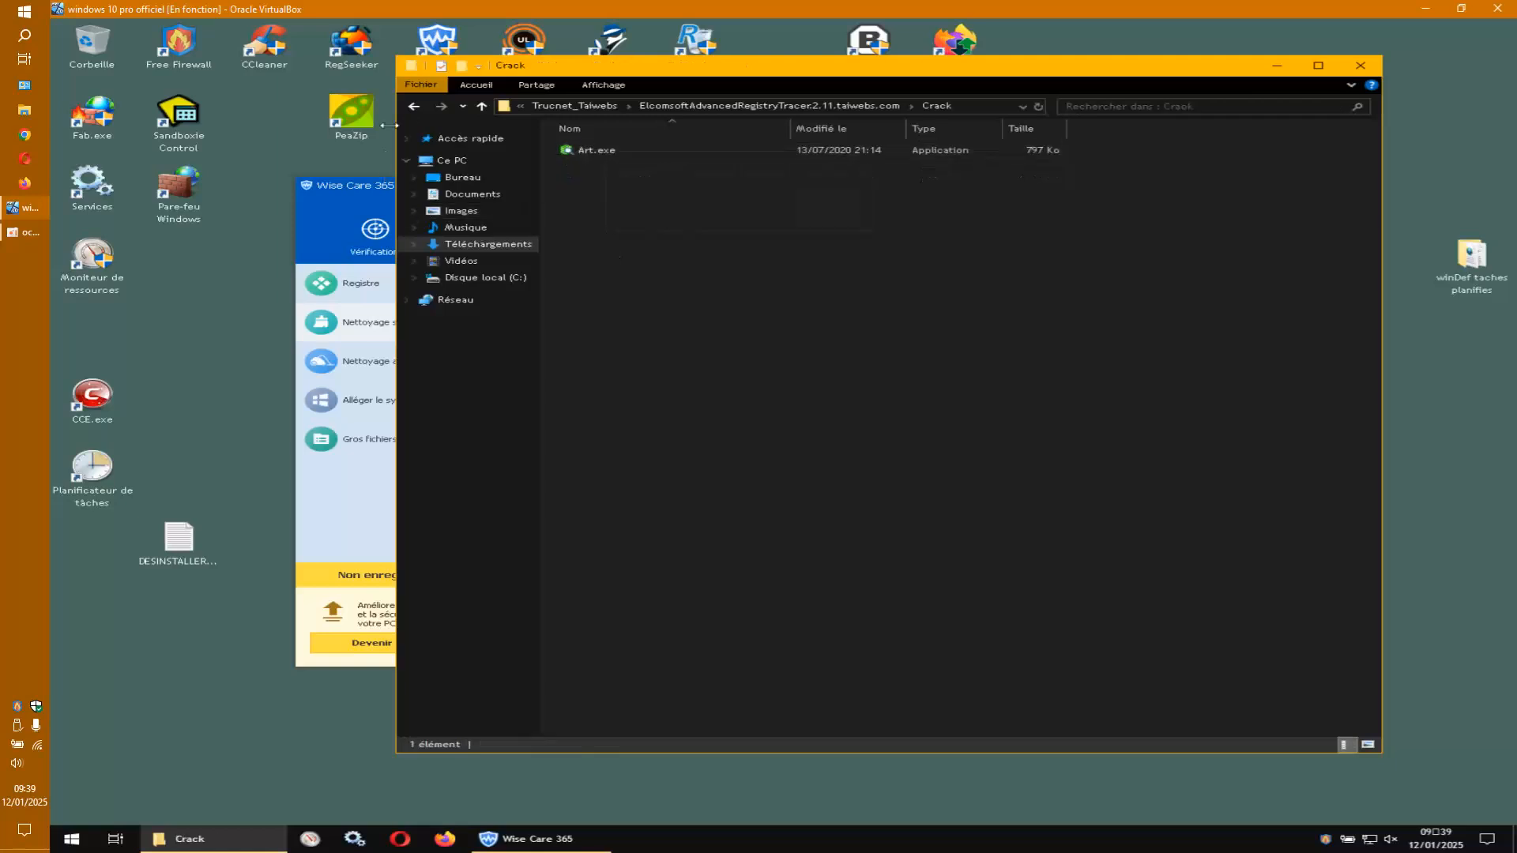
{"action": "left_click", "coordinate": [414, 107]}
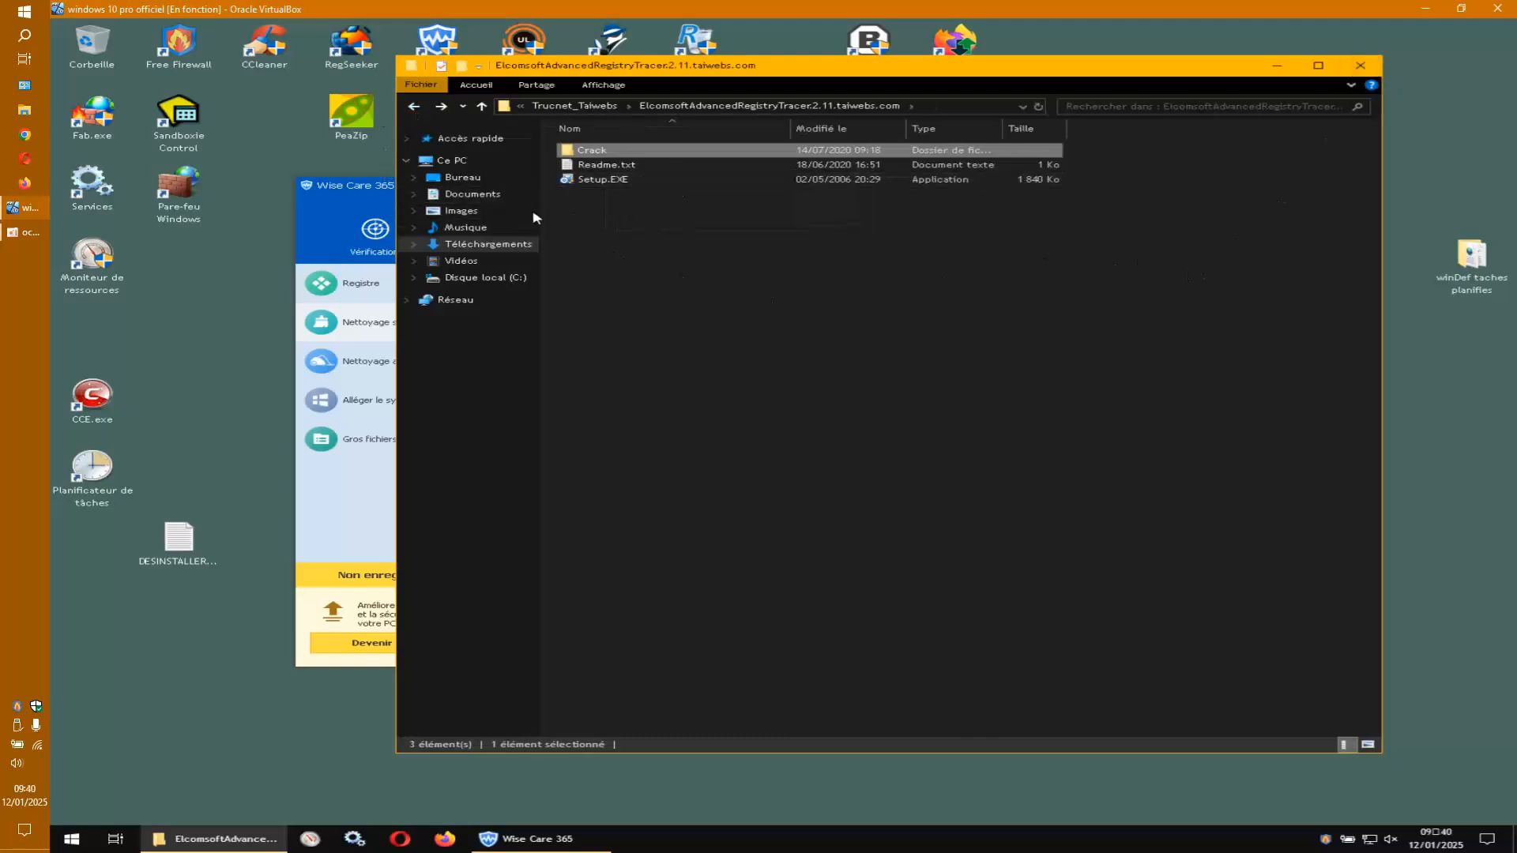
{"action": "left_click", "coordinate": [413, 106]}
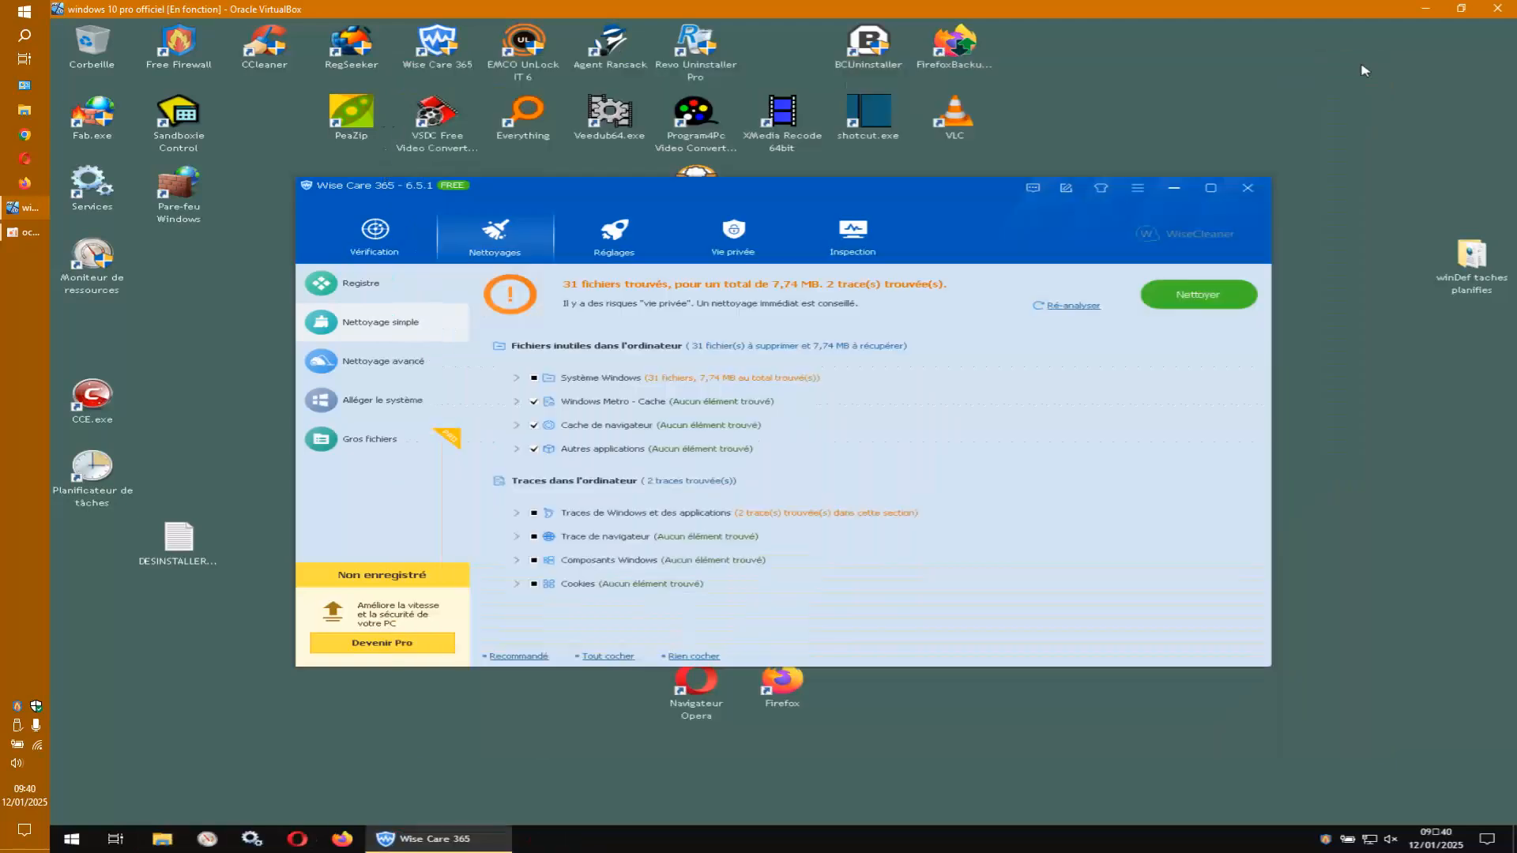
{"action": "left_click", "coordinate": [1360, 65]}
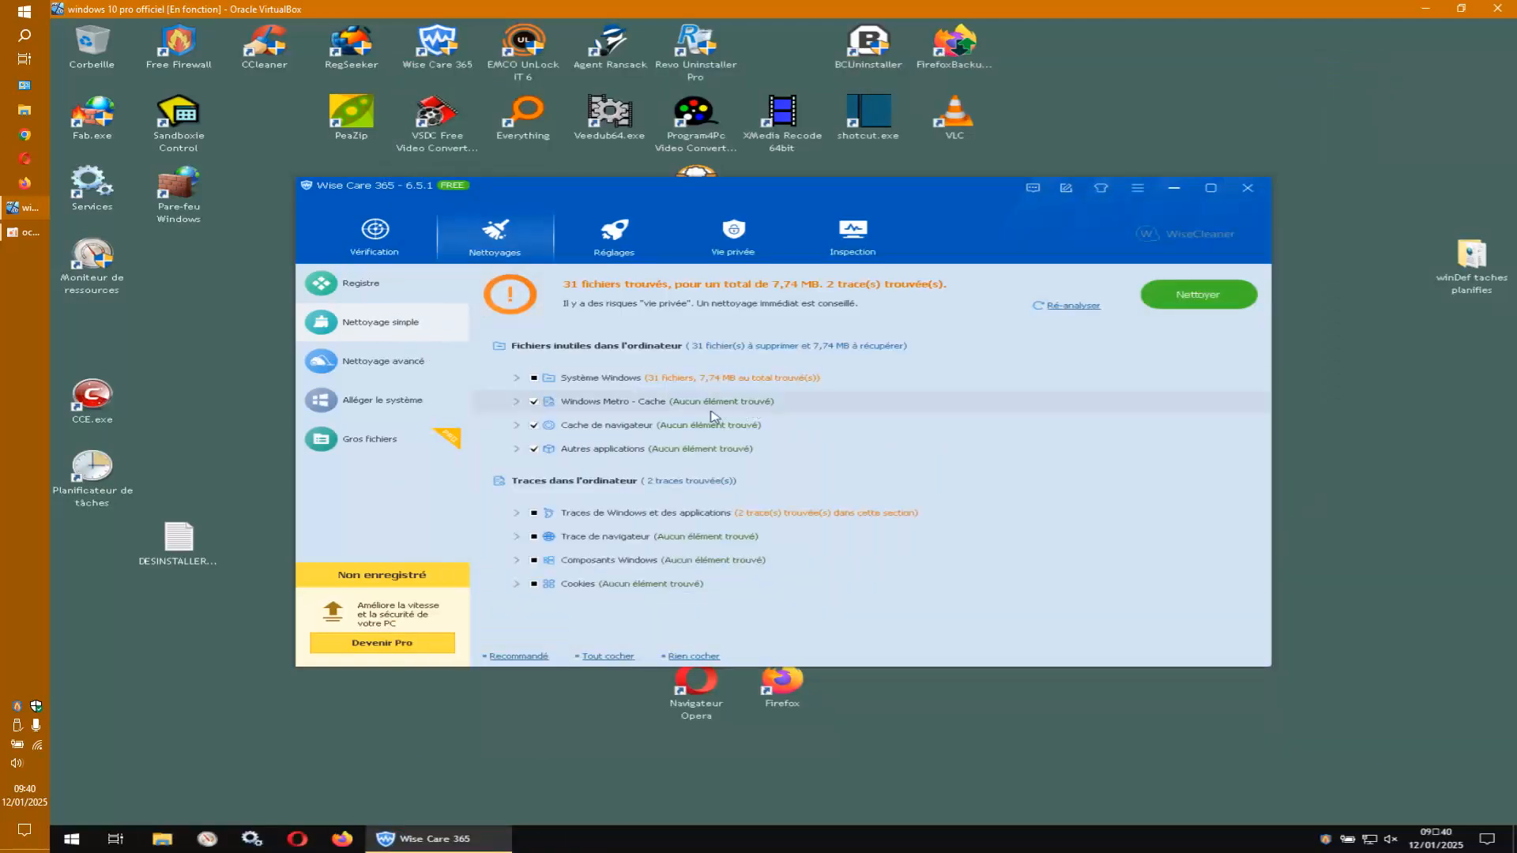
Clean the junk files and traces from the Nettoyage simple analysis, and start a Registre analysis.
{"action": "left_click", "coordinate": [1198, 294]}
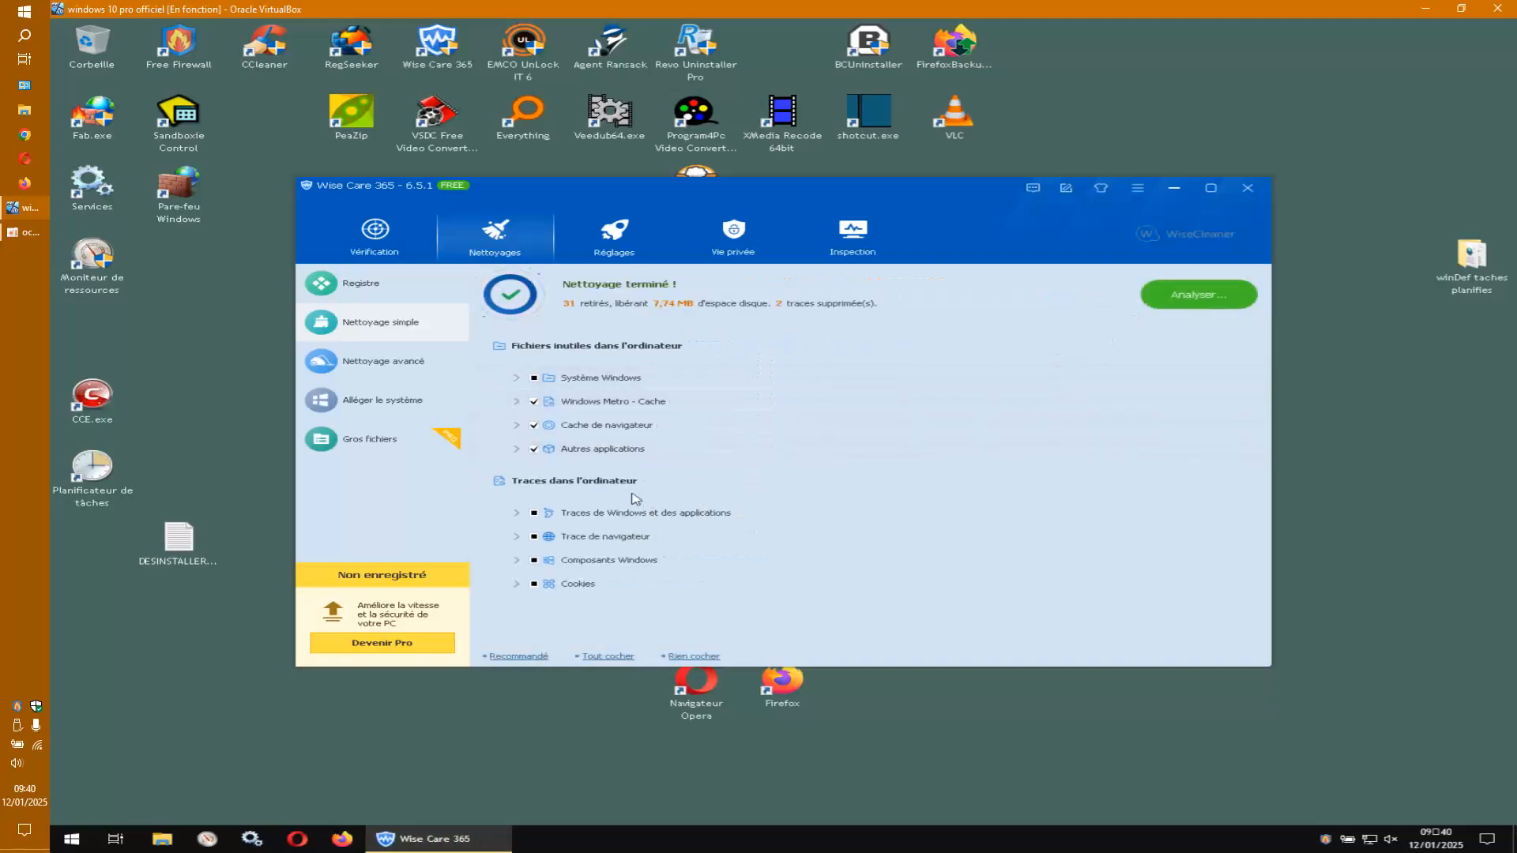
{"action": "left_click", "coordinate": [375, 289]}
{"action": "left_click", "coordinate": [1148, 299]}
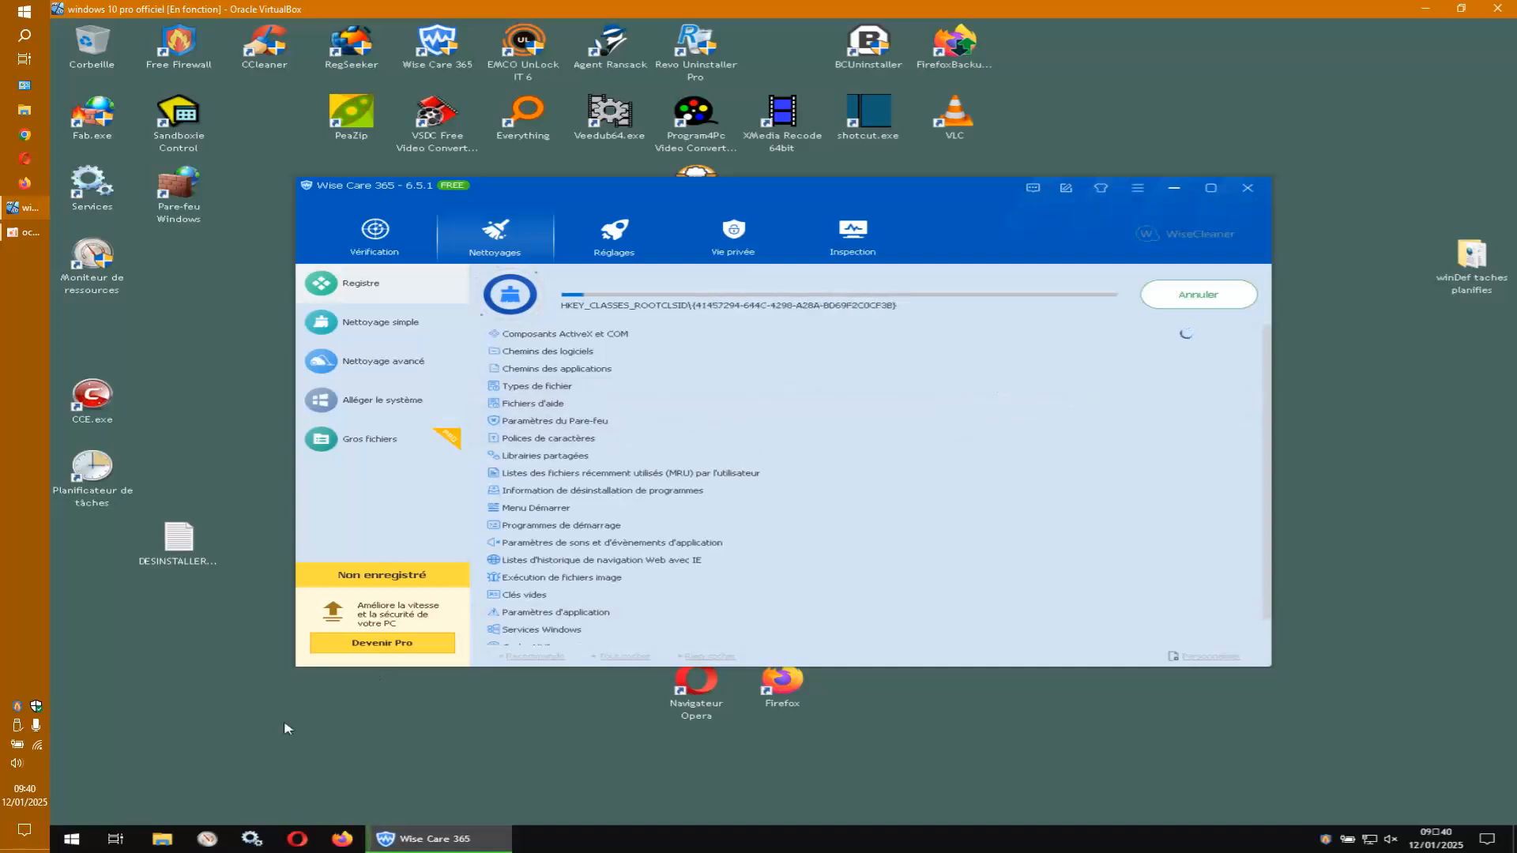
Disconnect the host computer from its Wi-Fi network.
{"action": "left_click", "coordinate": [38, 746]}
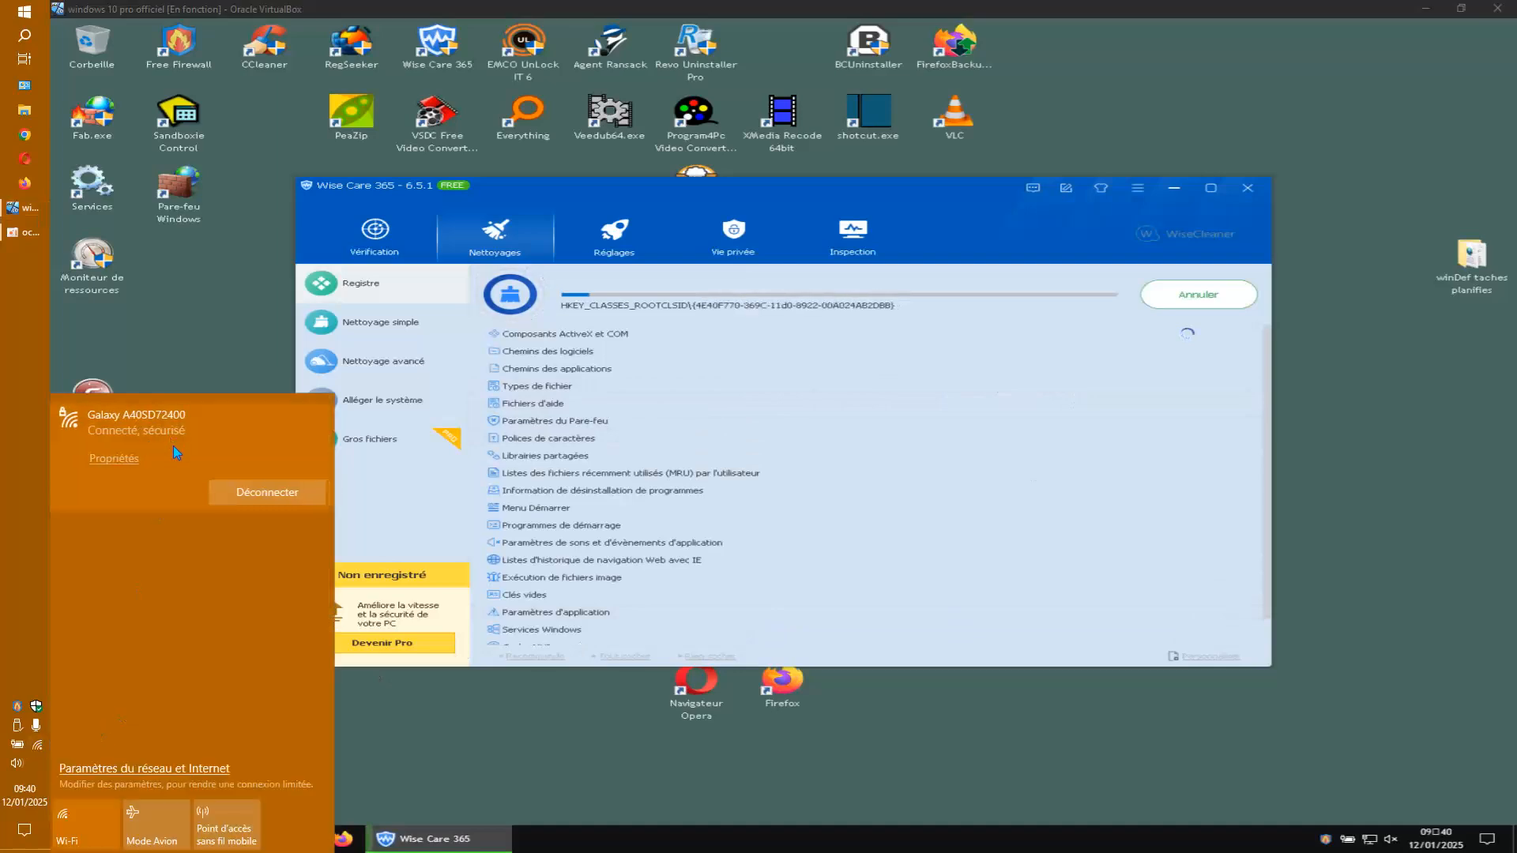
{"action": "left_click", "coordinate": [254, 330]}
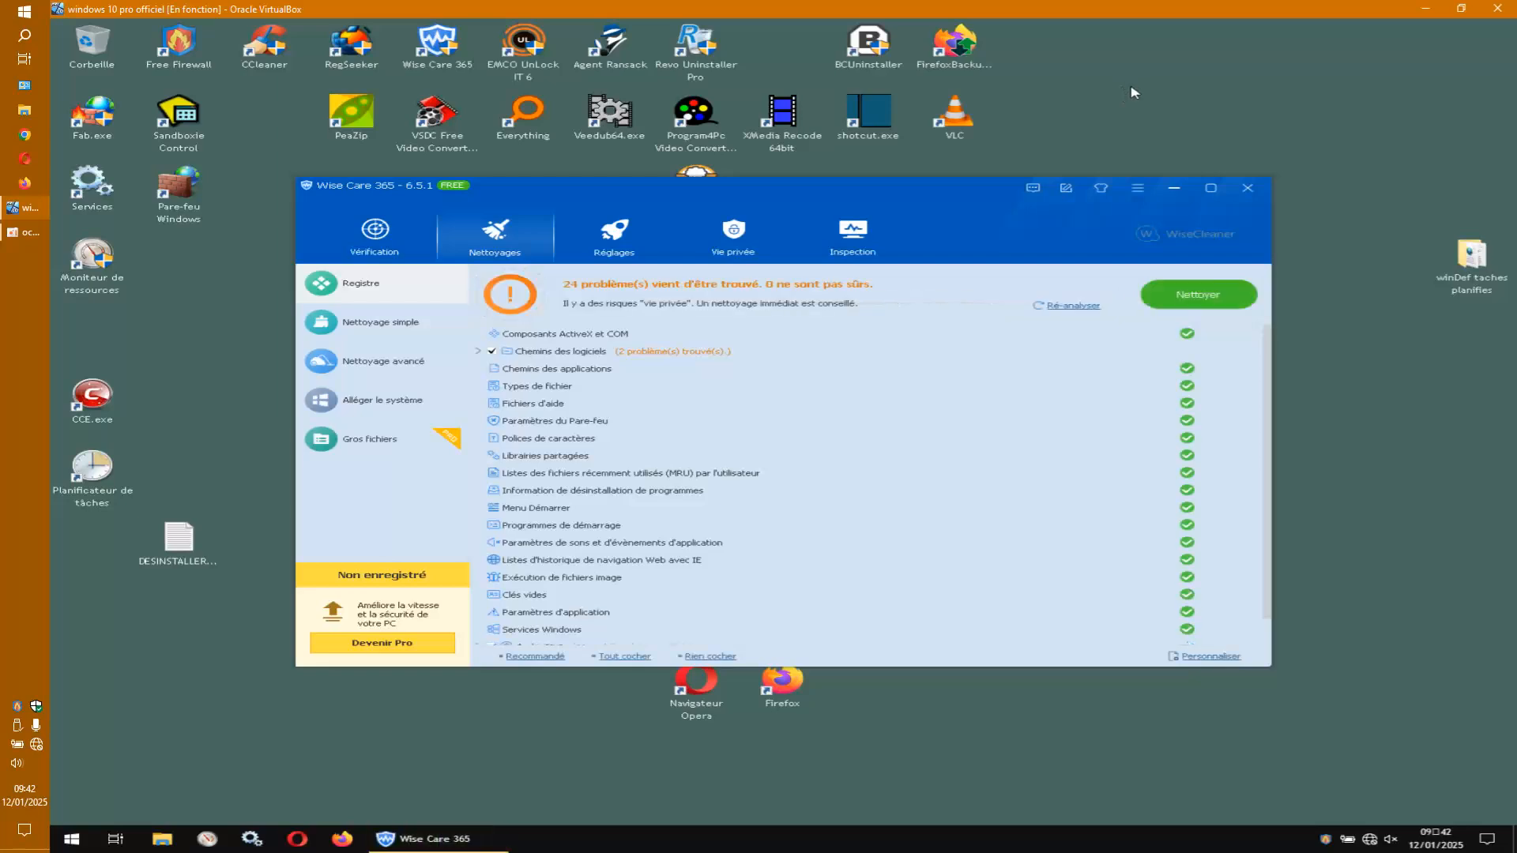
Clean the problems from the Registre analysis and close Wise Care 365.
{"action": "left_click", "coordinate": [1148, 292]}
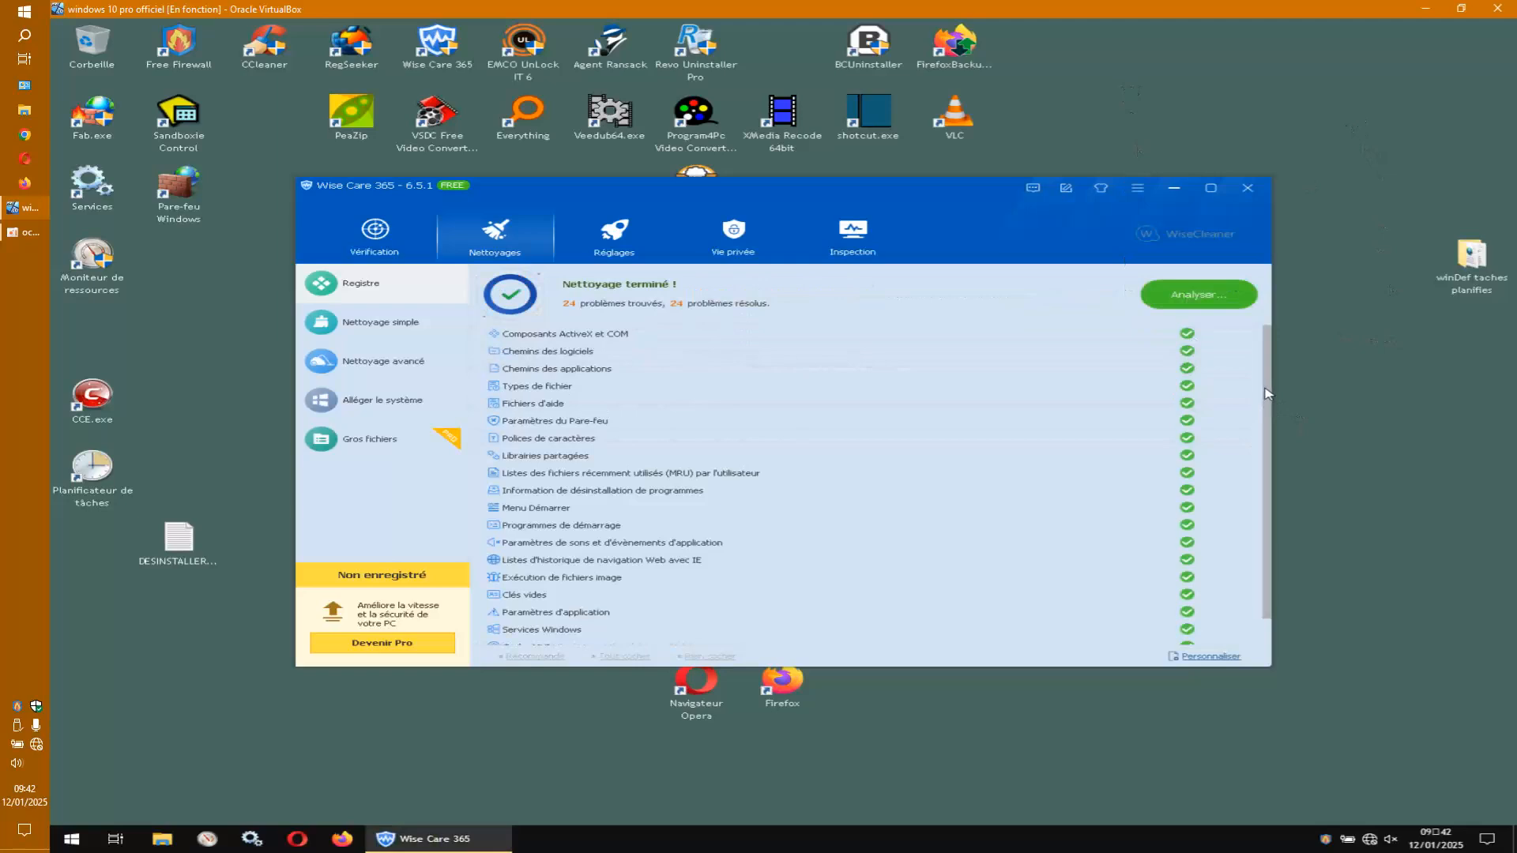
{"action": "left_click", "coordinate": [1248, 190]}
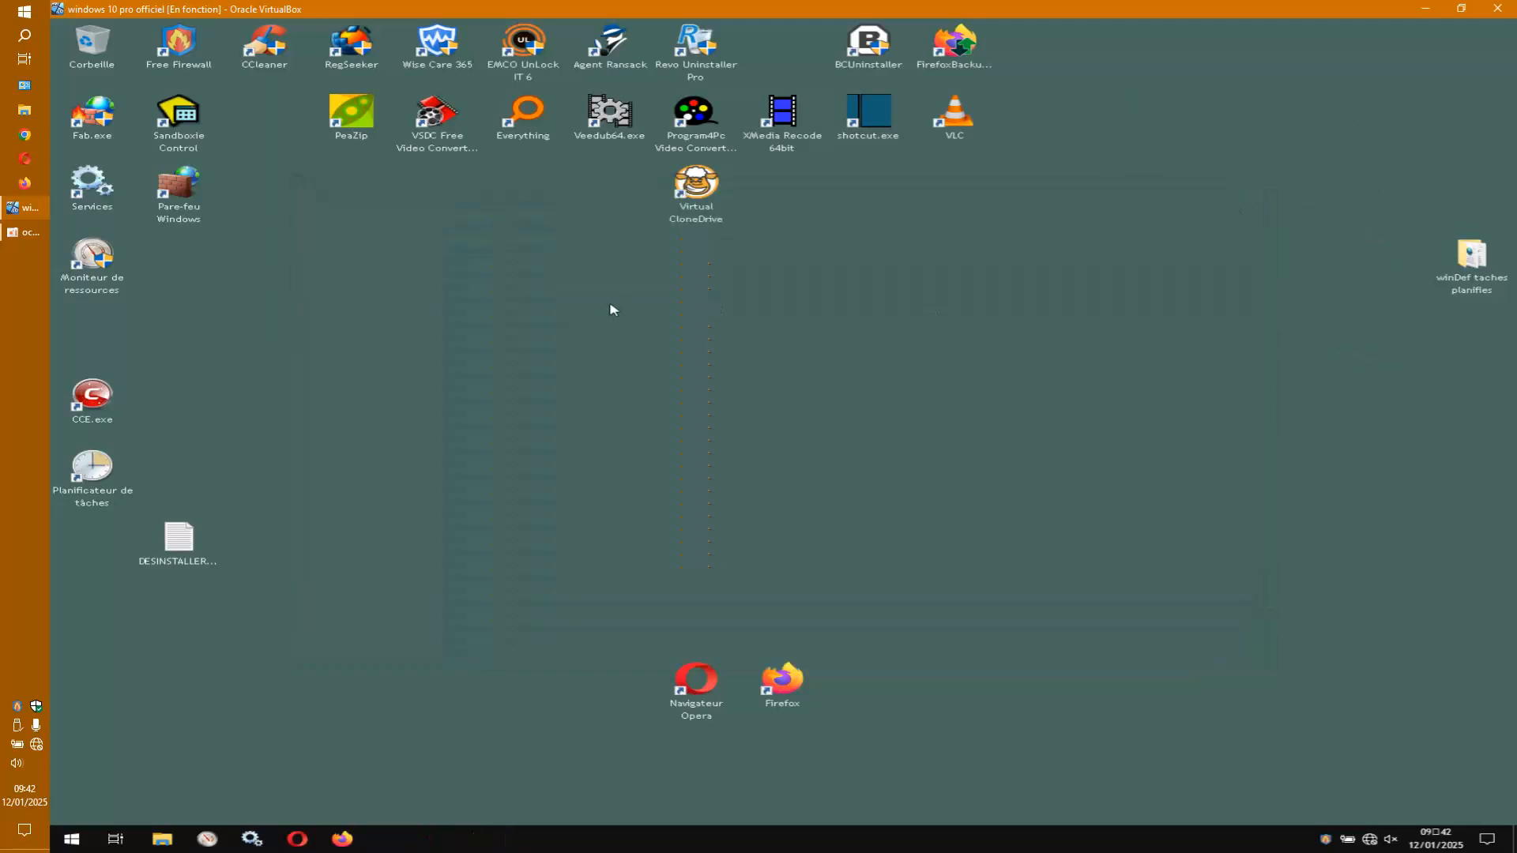
Open the ElcomsoftAdvancedRegistryTracer.2.11.taiwebs.com folder inside Téléchargements\Trucnet_Taiwebs.
{"action": "left_click", "coordinate": [162, 839]}
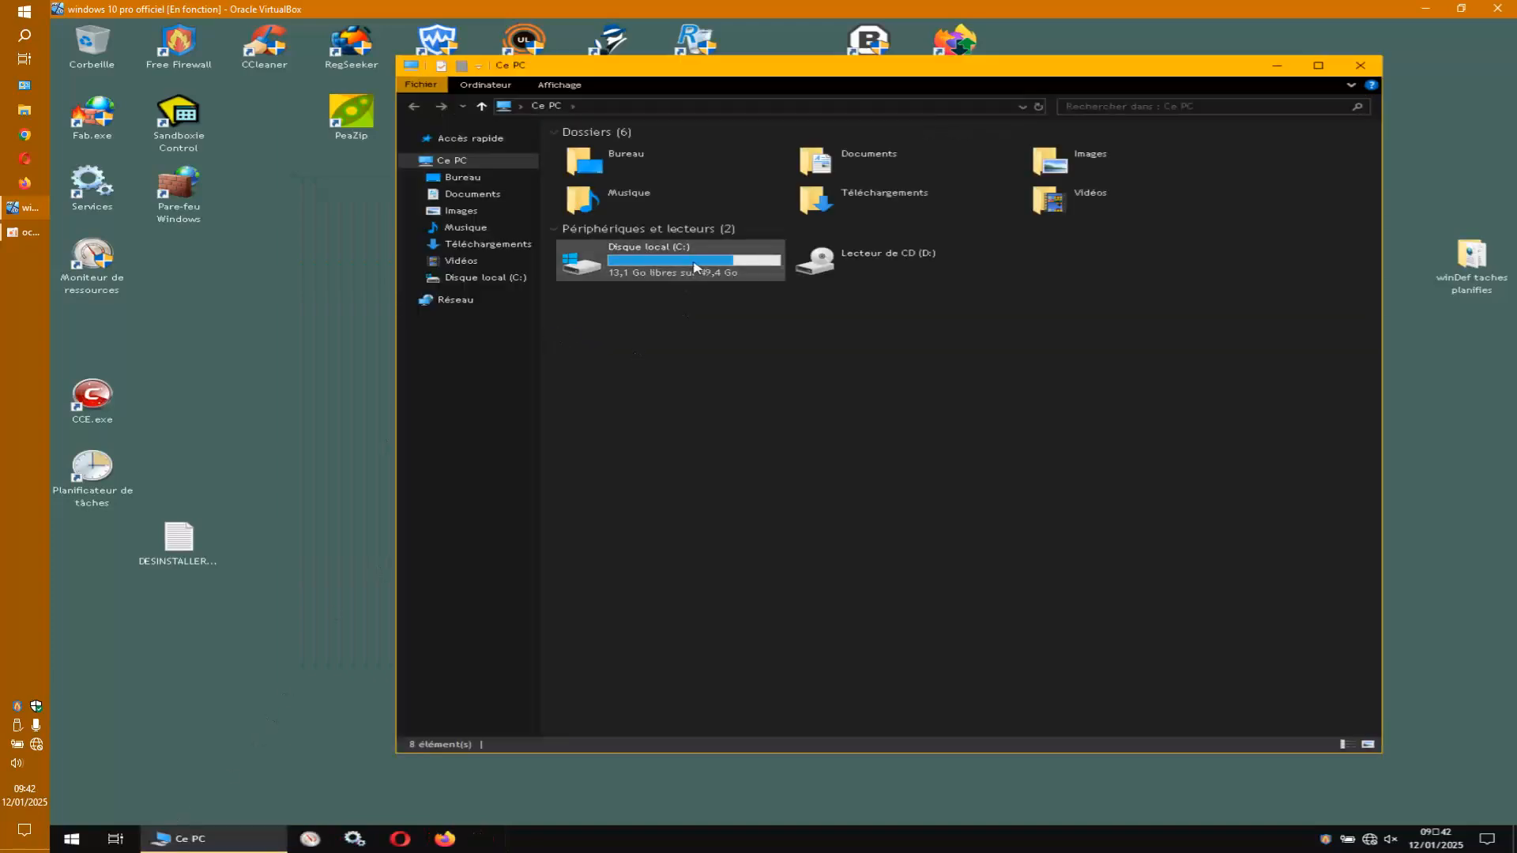
{"action": "double_click", "coordinate": [853, 198]}
{"action": "double_click", "coordinate": [644, 169]}
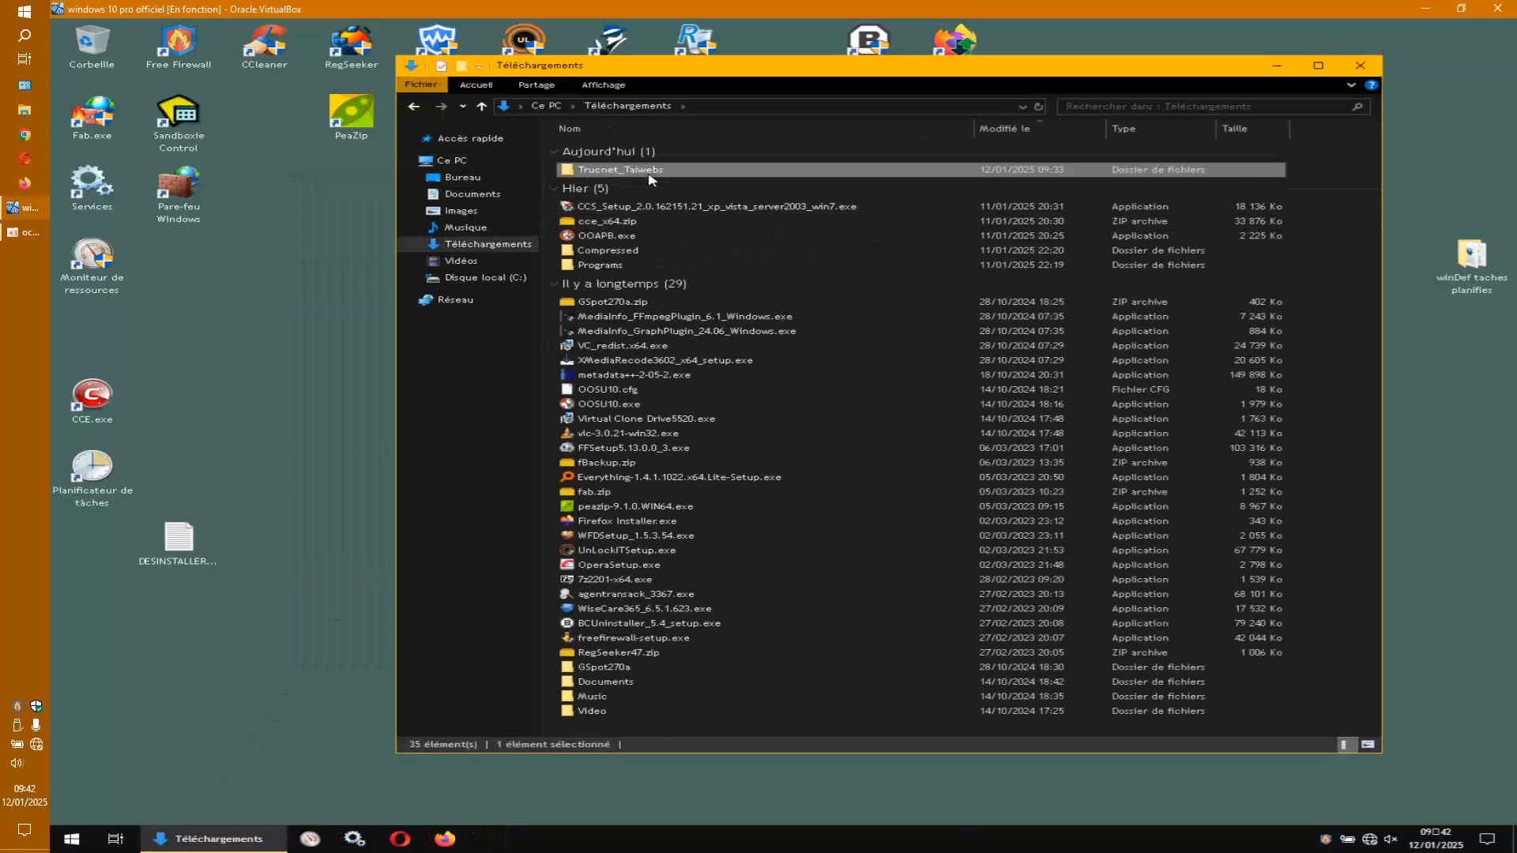
{"action": "double_click", "coordinate": [640, 185]}
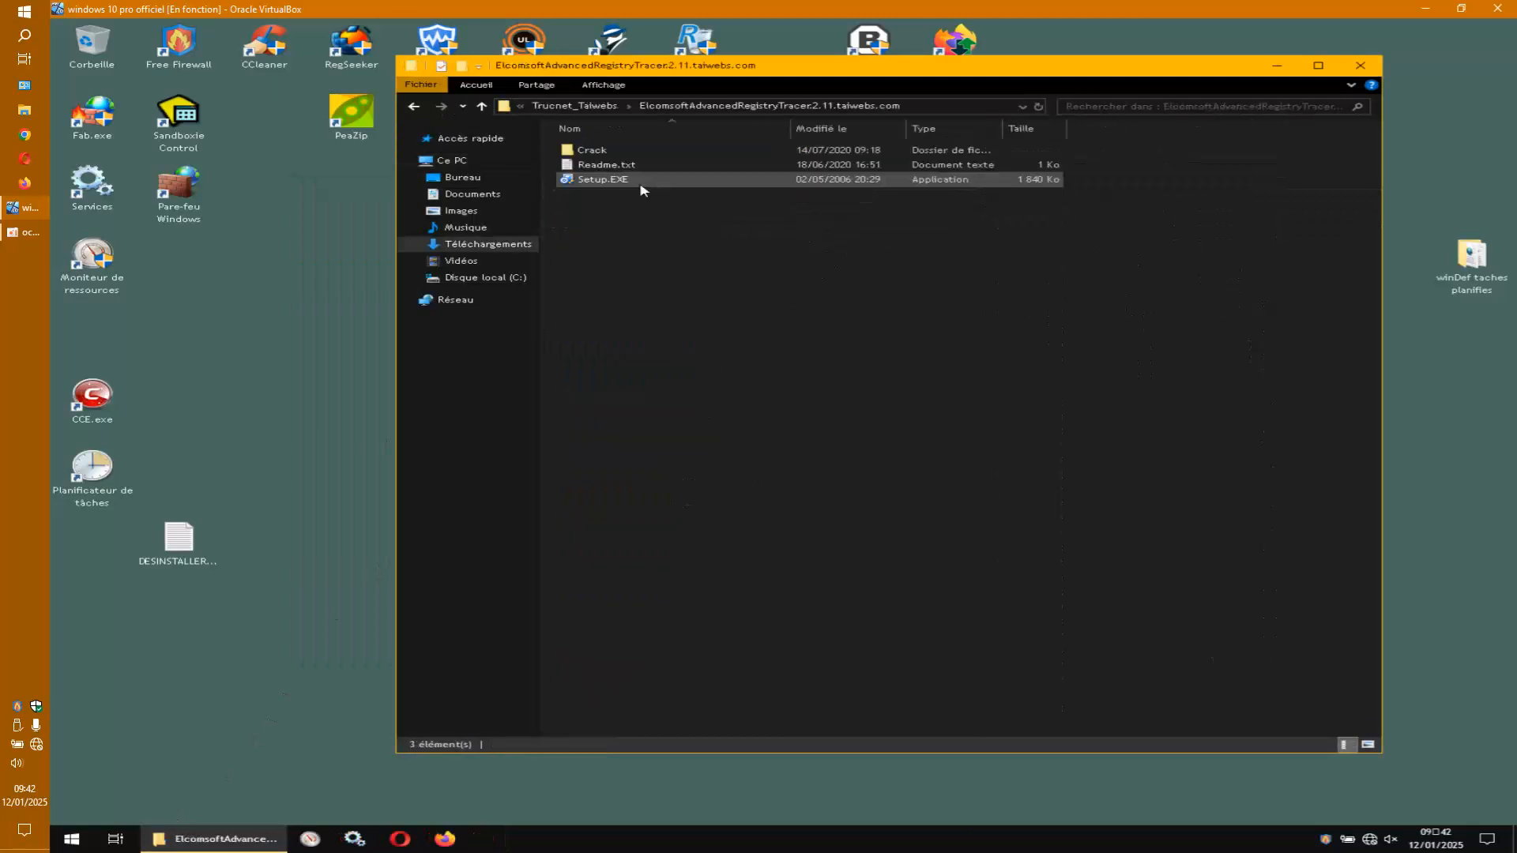
Run Setup.EXE as administrator and authorise the Advanced Registry Tracer installer to make changes.
{"action": "left_click", "coordinate": [620, 182]}
{"action": "right_click", "coordinate": [618, 185]}
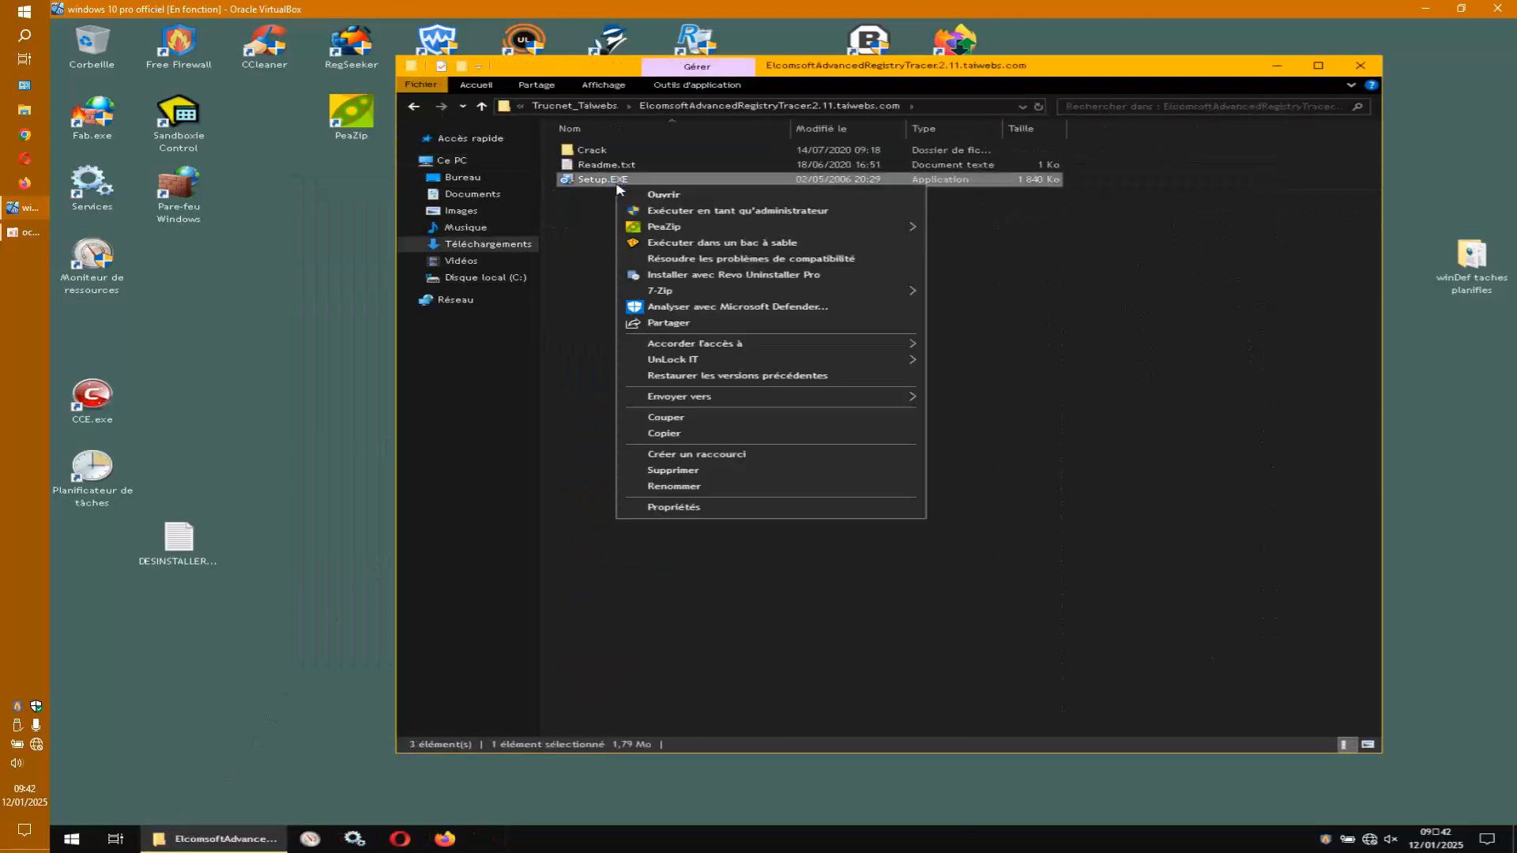
{"action": "left_click", "coordinate": [706, 211]}
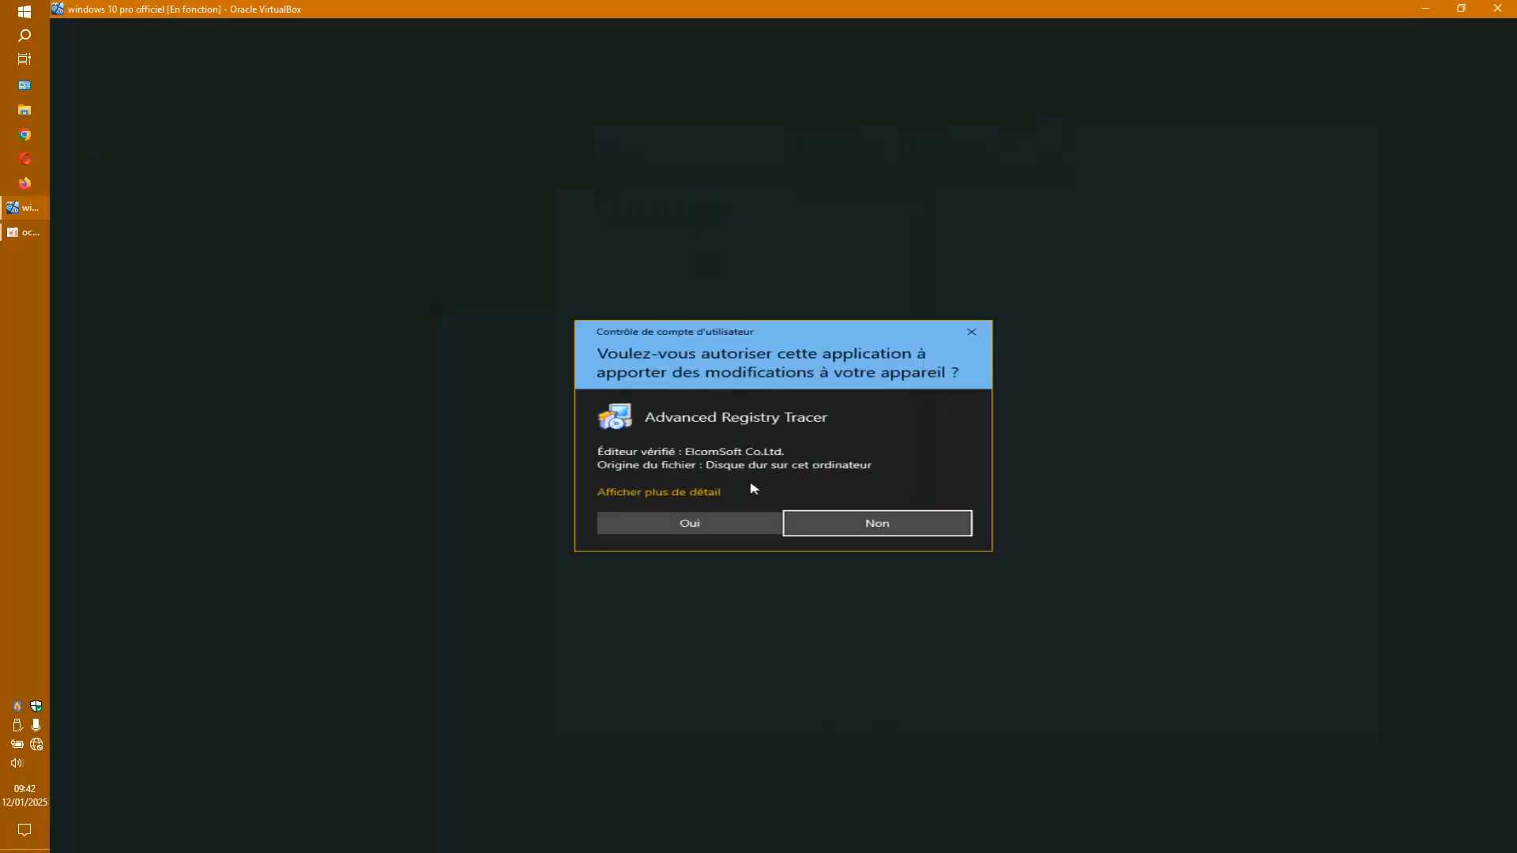
{"action": "left_click", "coordinate": [740, 523]}
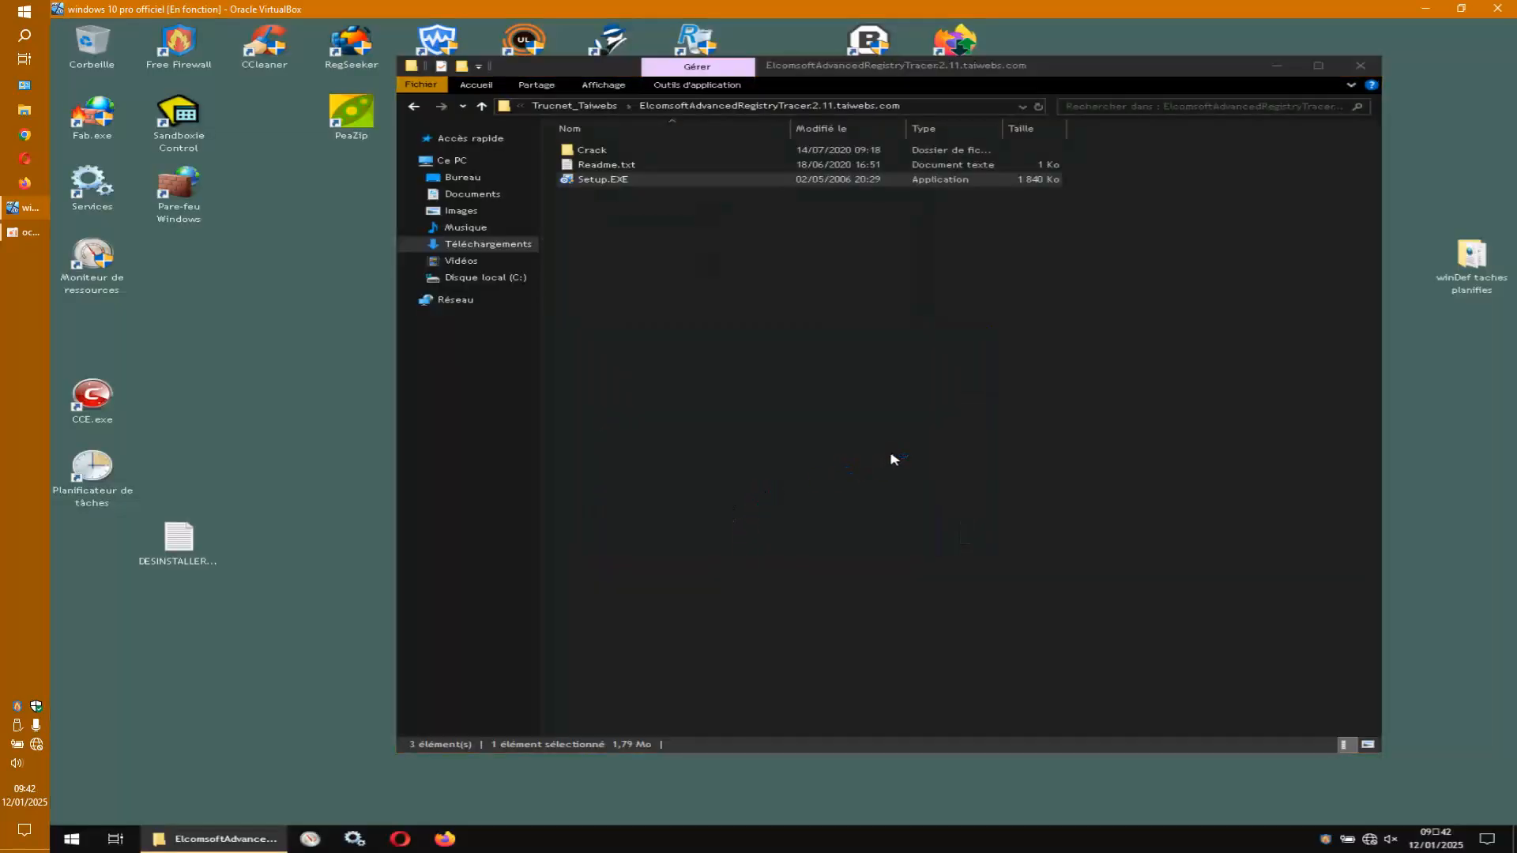
Accept the license agreement and install Advanced Registry Tracer with the default options, leaving the ART registration number blank.
{"action": "left_click", "coordinate": [881, 542]}
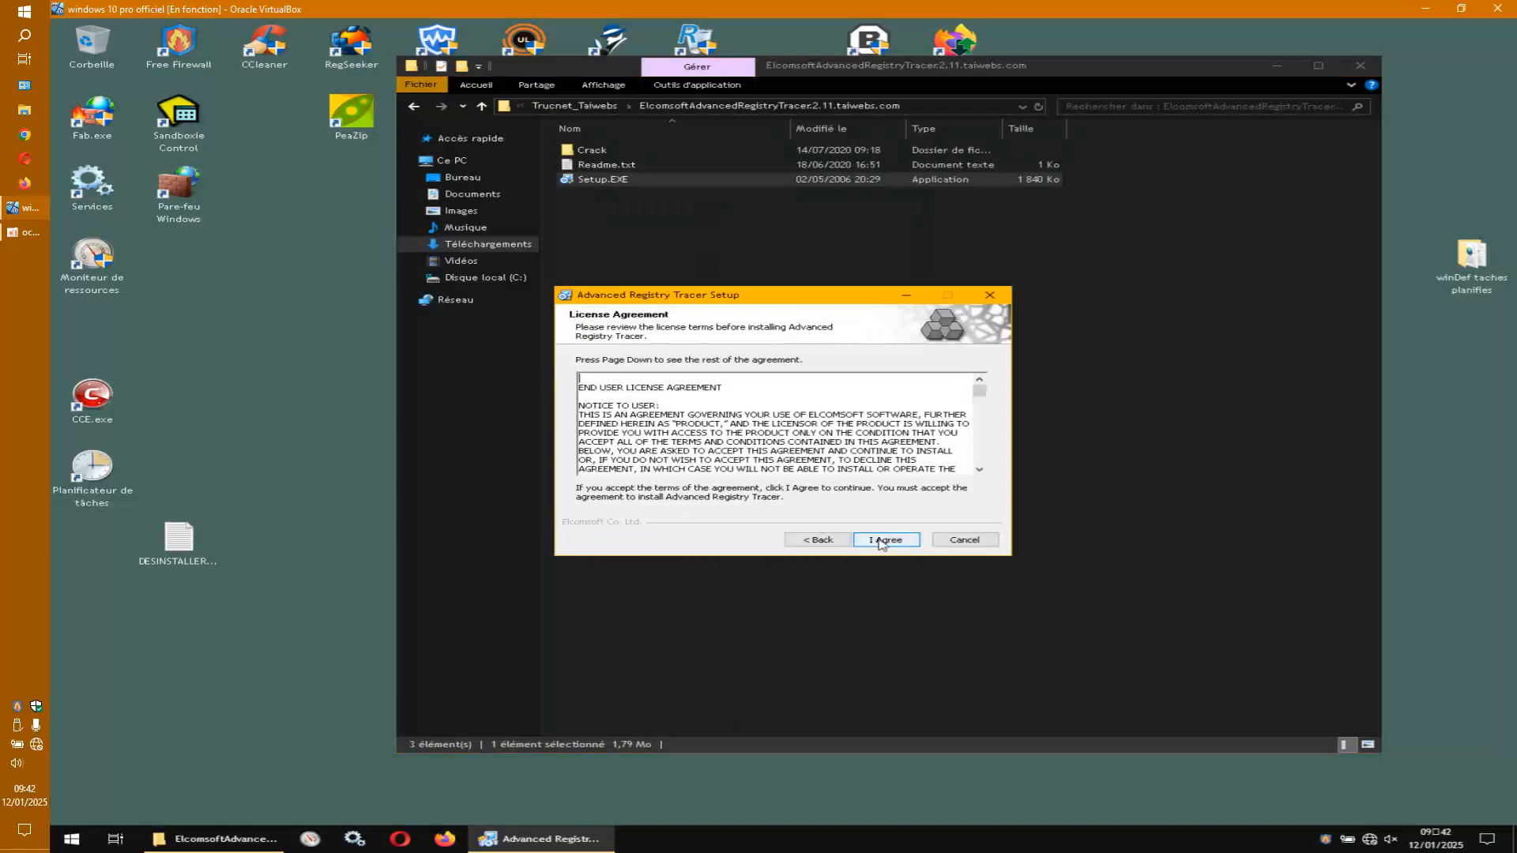
{"action": "left_click", "coordinate": [881, 541]}
{"action": "left_click", "coordinate": [881, 541]}
{"action": "left_click", "coordinate": [881, 540]}
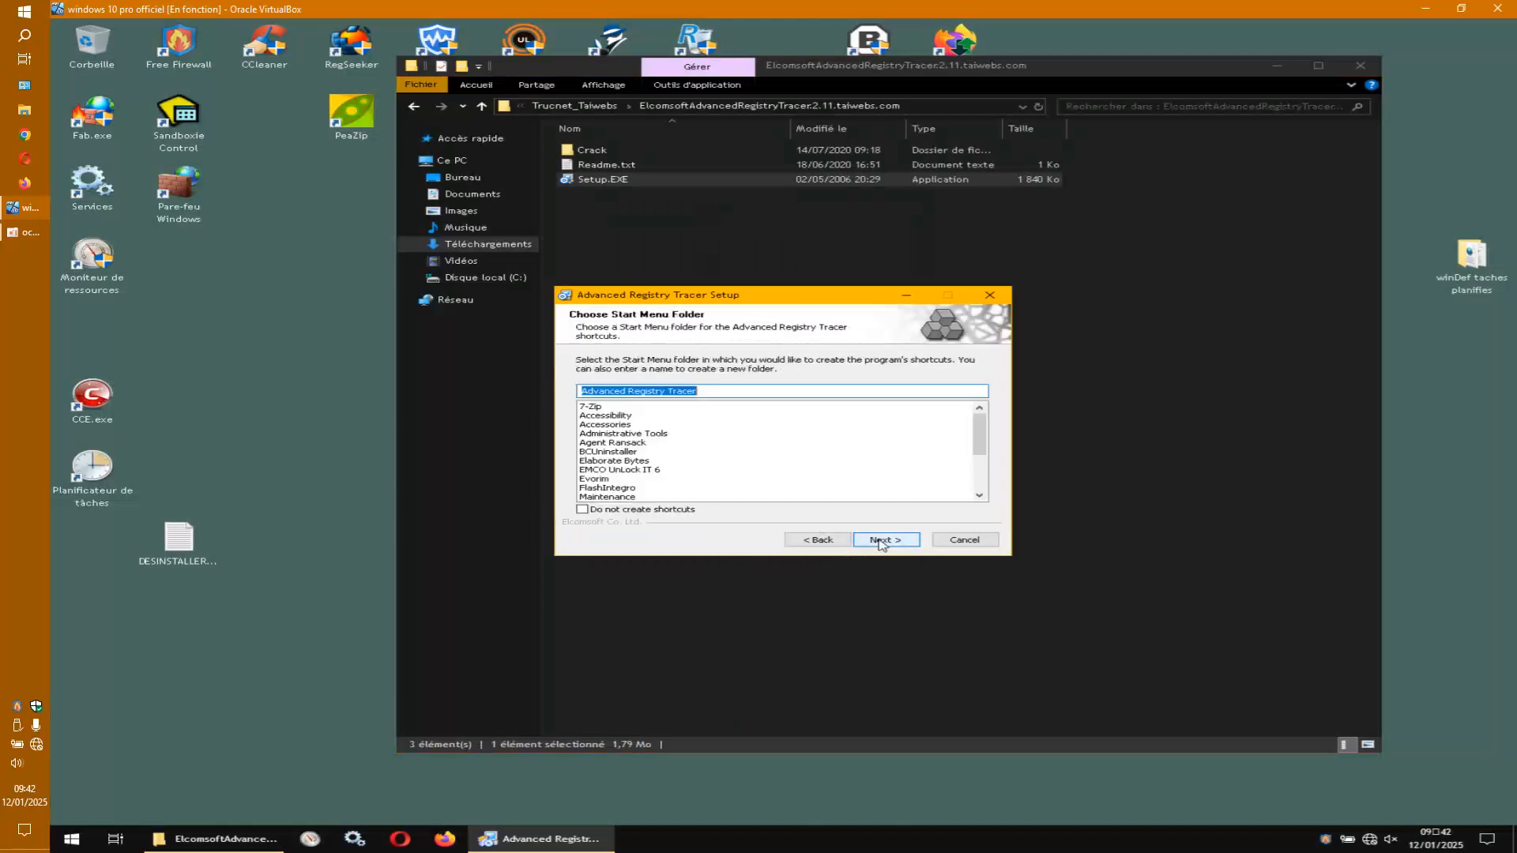
{"action": "left_click", "coordinate": [881, 540]}
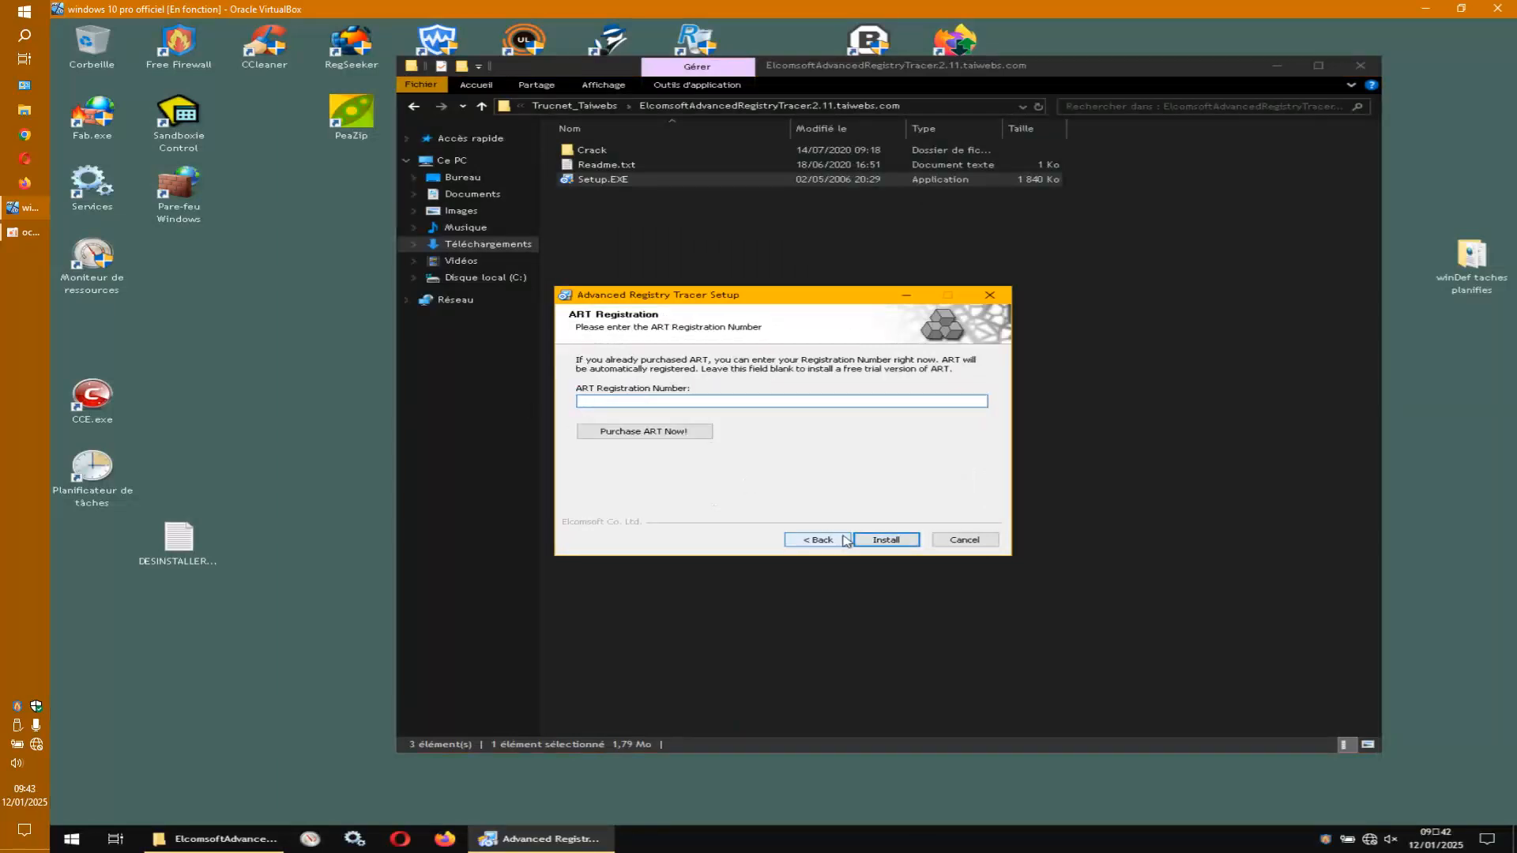
{"action": "left_click", "coordinate": [882, 542]}
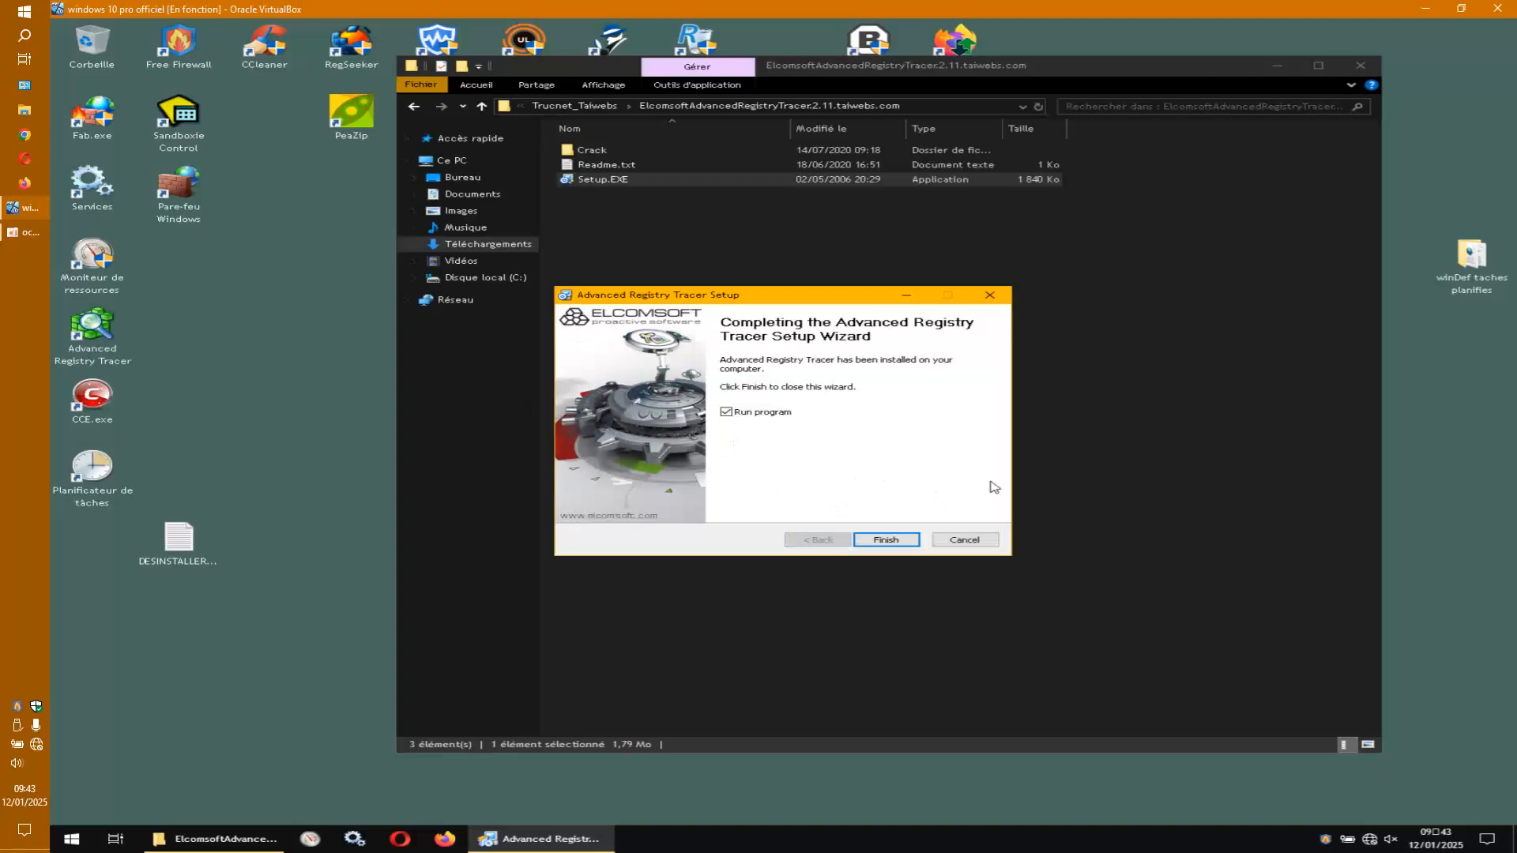
Copy Art.exe from the Crack folder.
{"action": "left_click", "coordinate": [608, 152]}
{"action": "double_click", "coordinate": [608, 152]}
{"action": "right_click", "coordinate": [607, 151]}
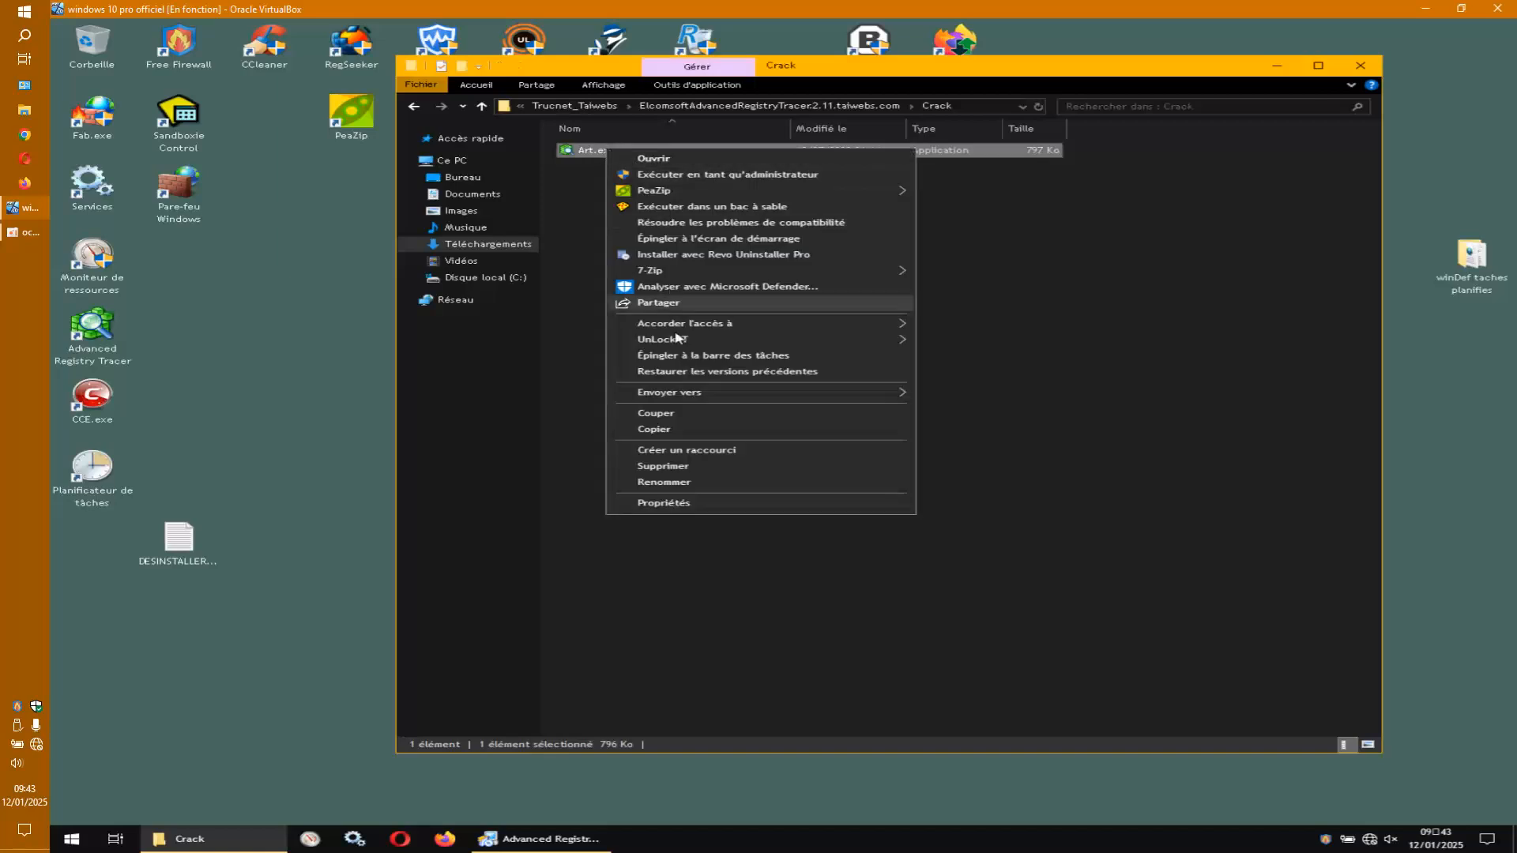
{"action": "left_click", "coordinate": [668, 431]}
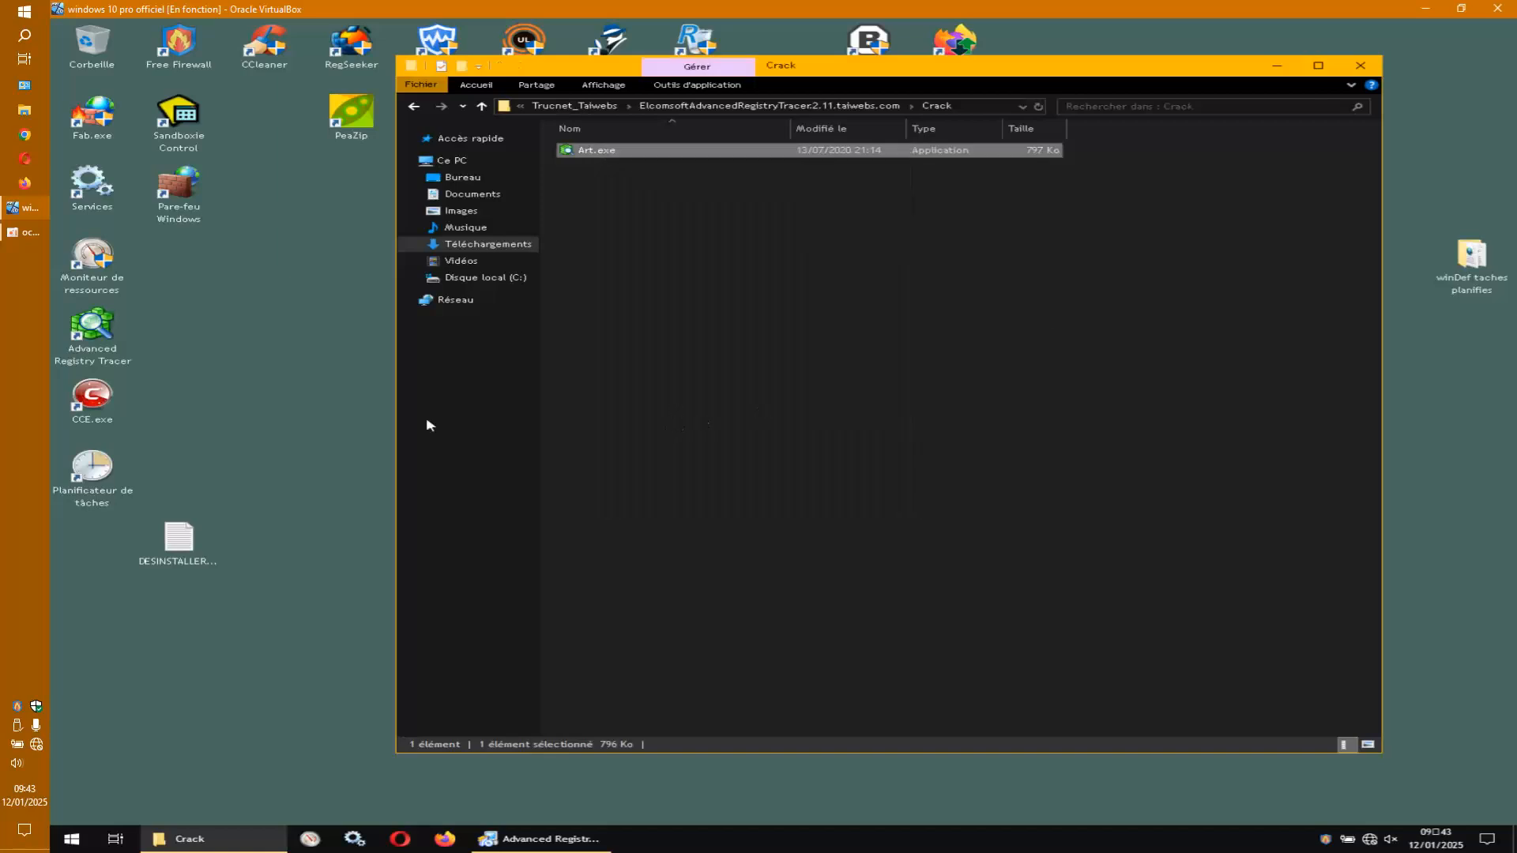
Paste Art.exe into the Advanced Registry Tracer shortcut's install folder, replacing the existing file with administrator rights.
{"action": "right_click", "coordinate": [93, 334]}
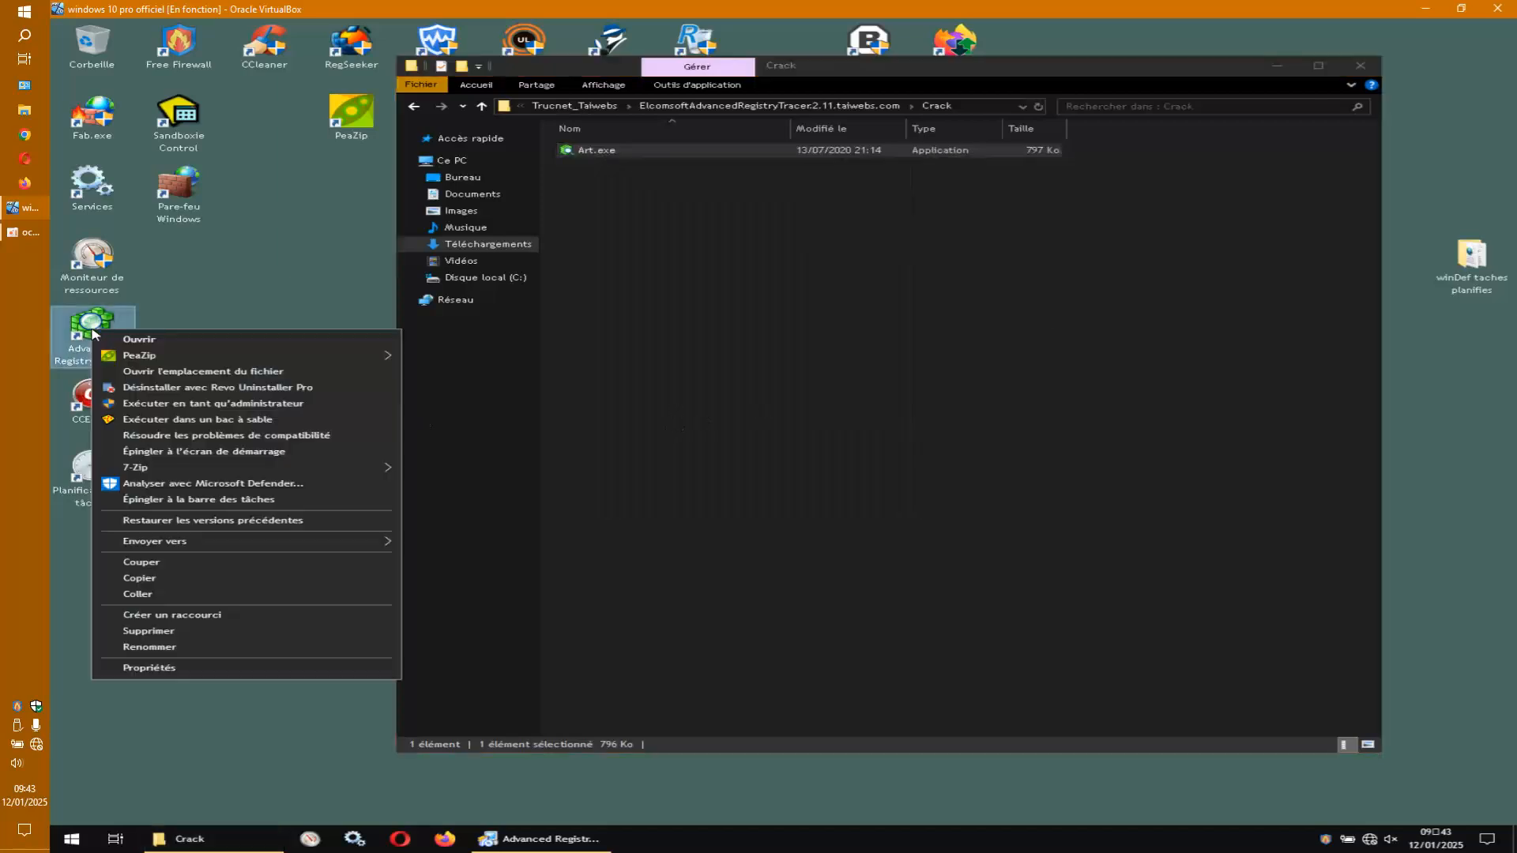
{"action": "left_click", "coordinate": [152, 372]}
{"action": "right_click", "coordinate": [776, 395]}
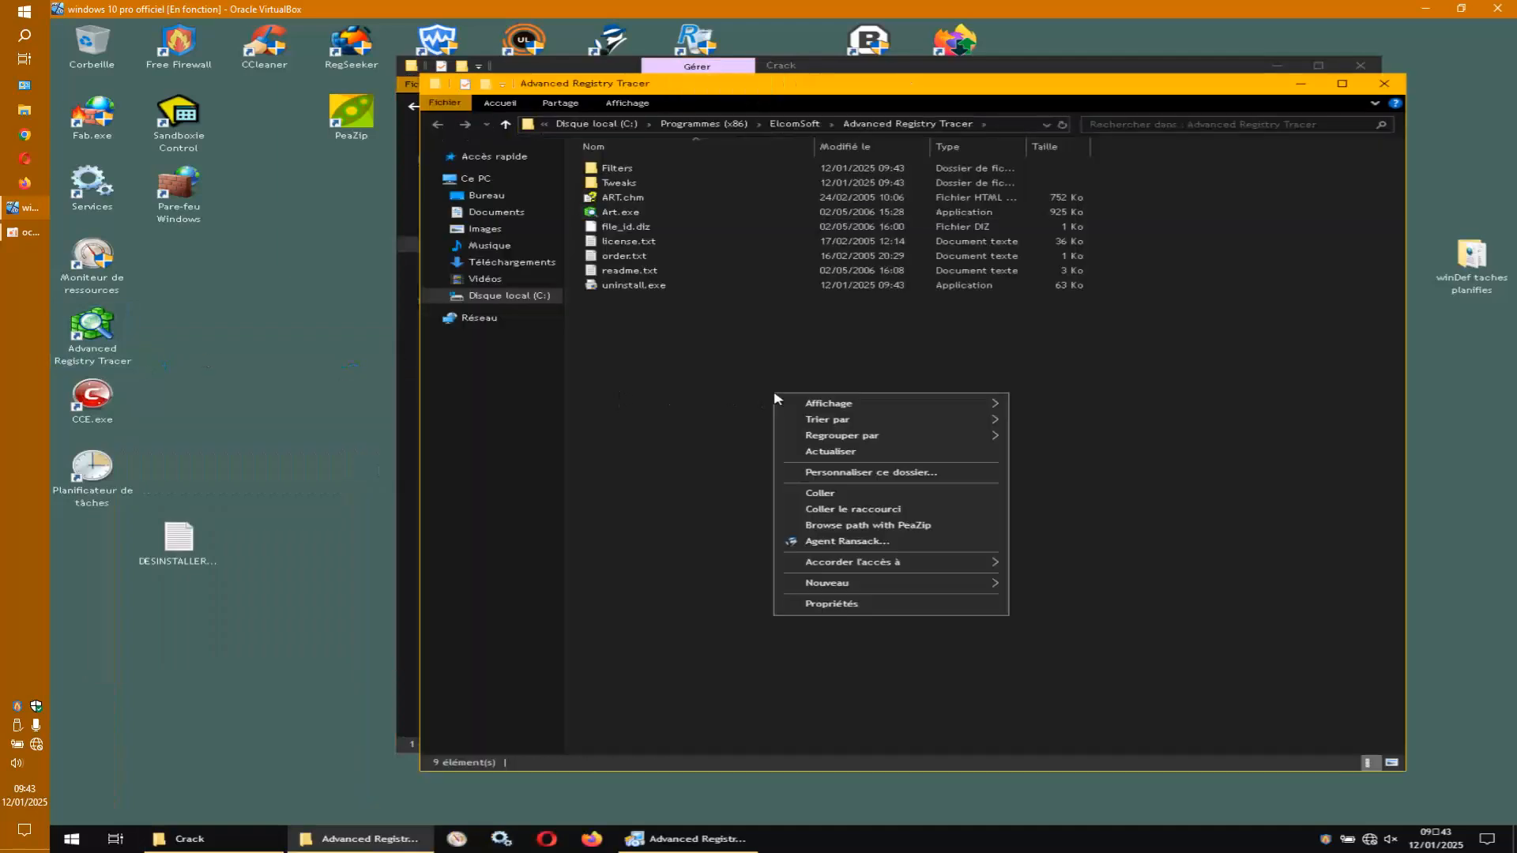
{"action": "left_click", "coordinate": [830, 493]}
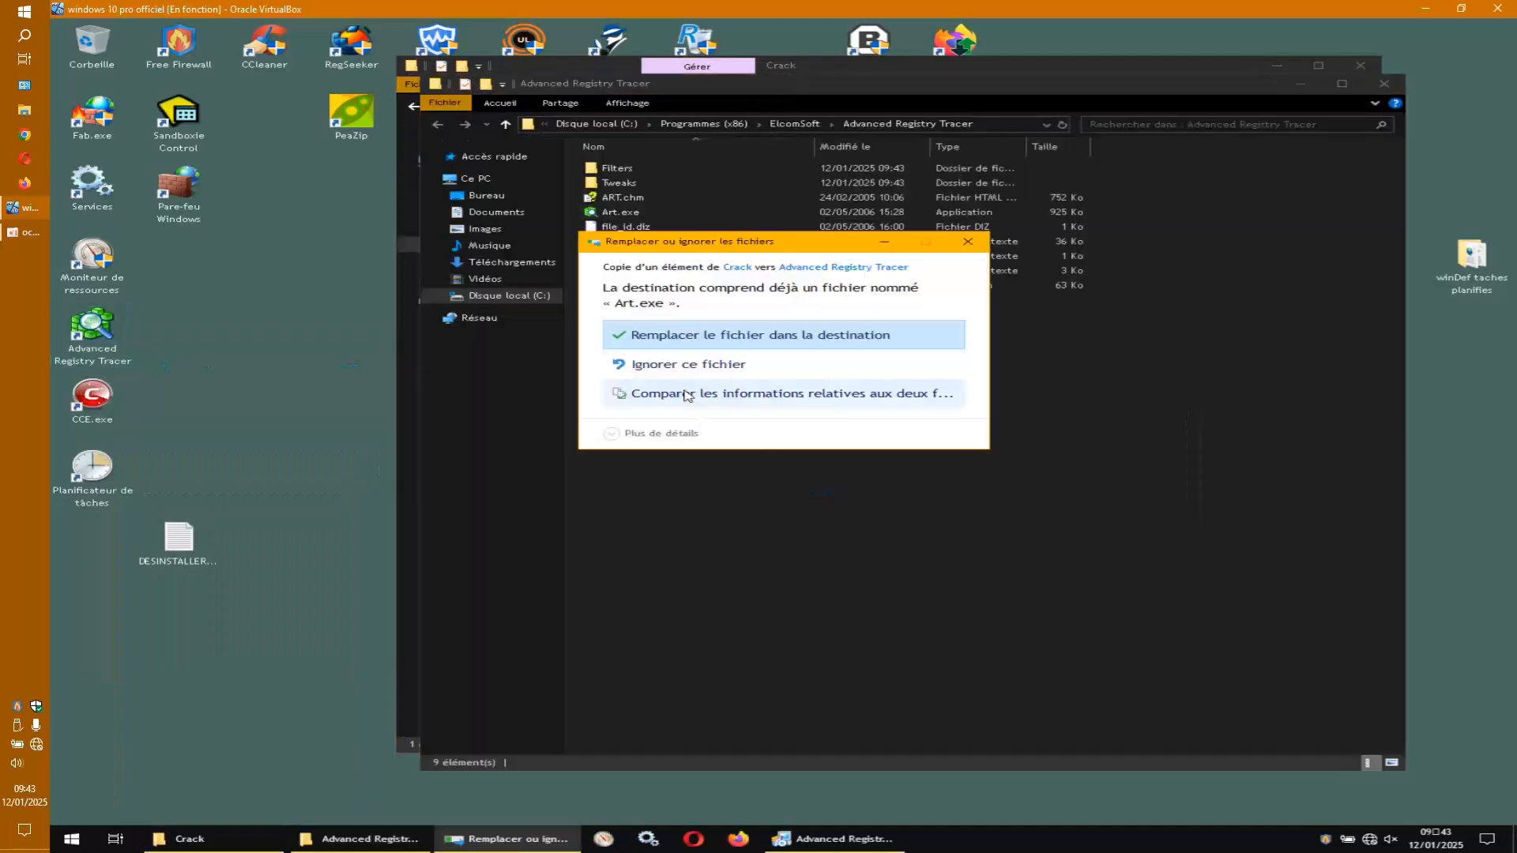
{"action": "left_click", "coordinate": [689, 340]}
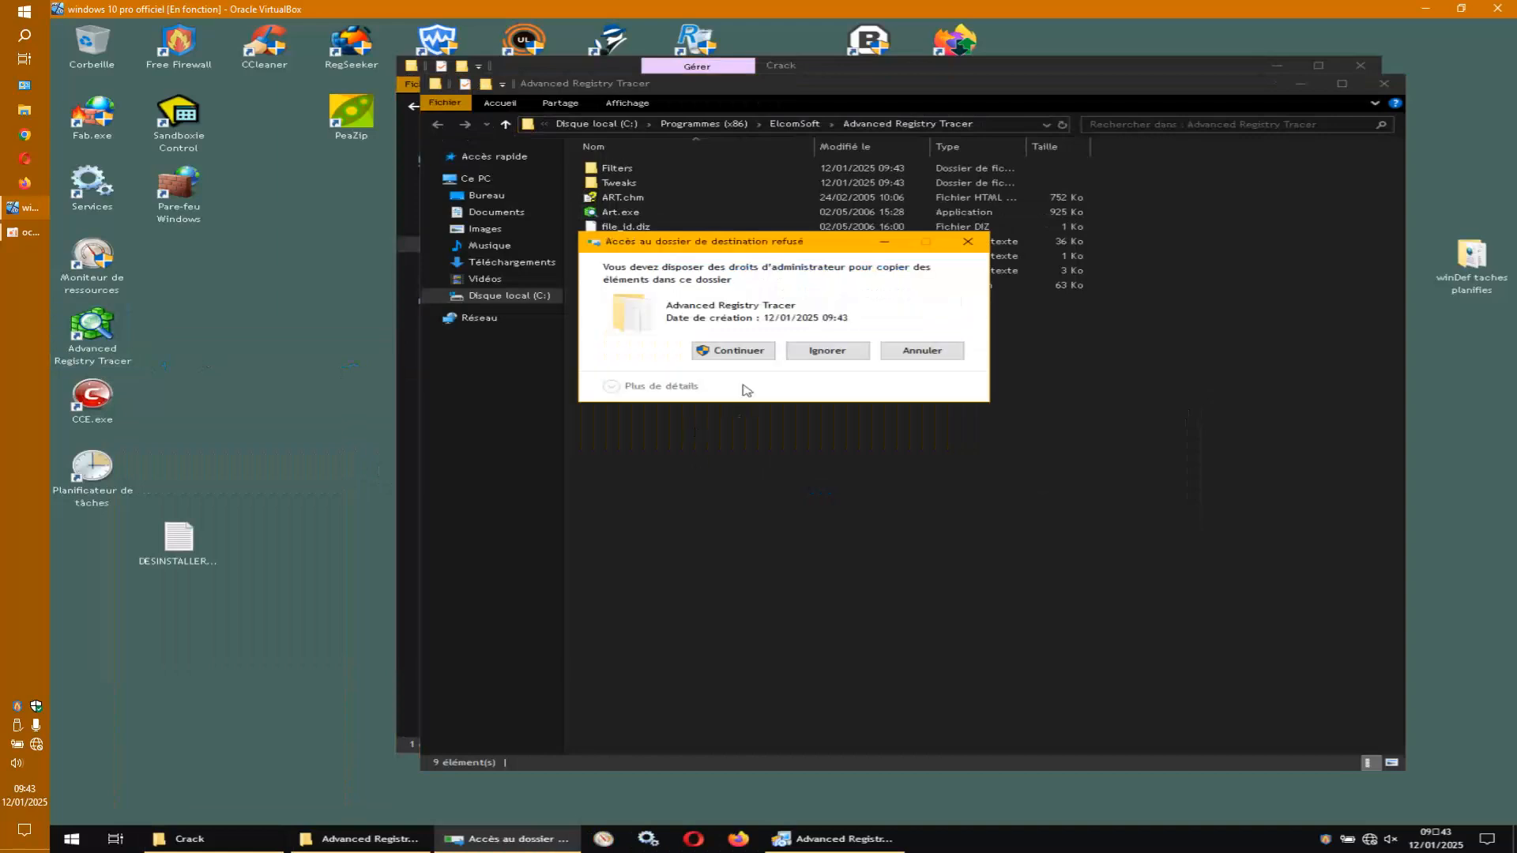
{"action": "left_click", "coordinate": [744, 355]}
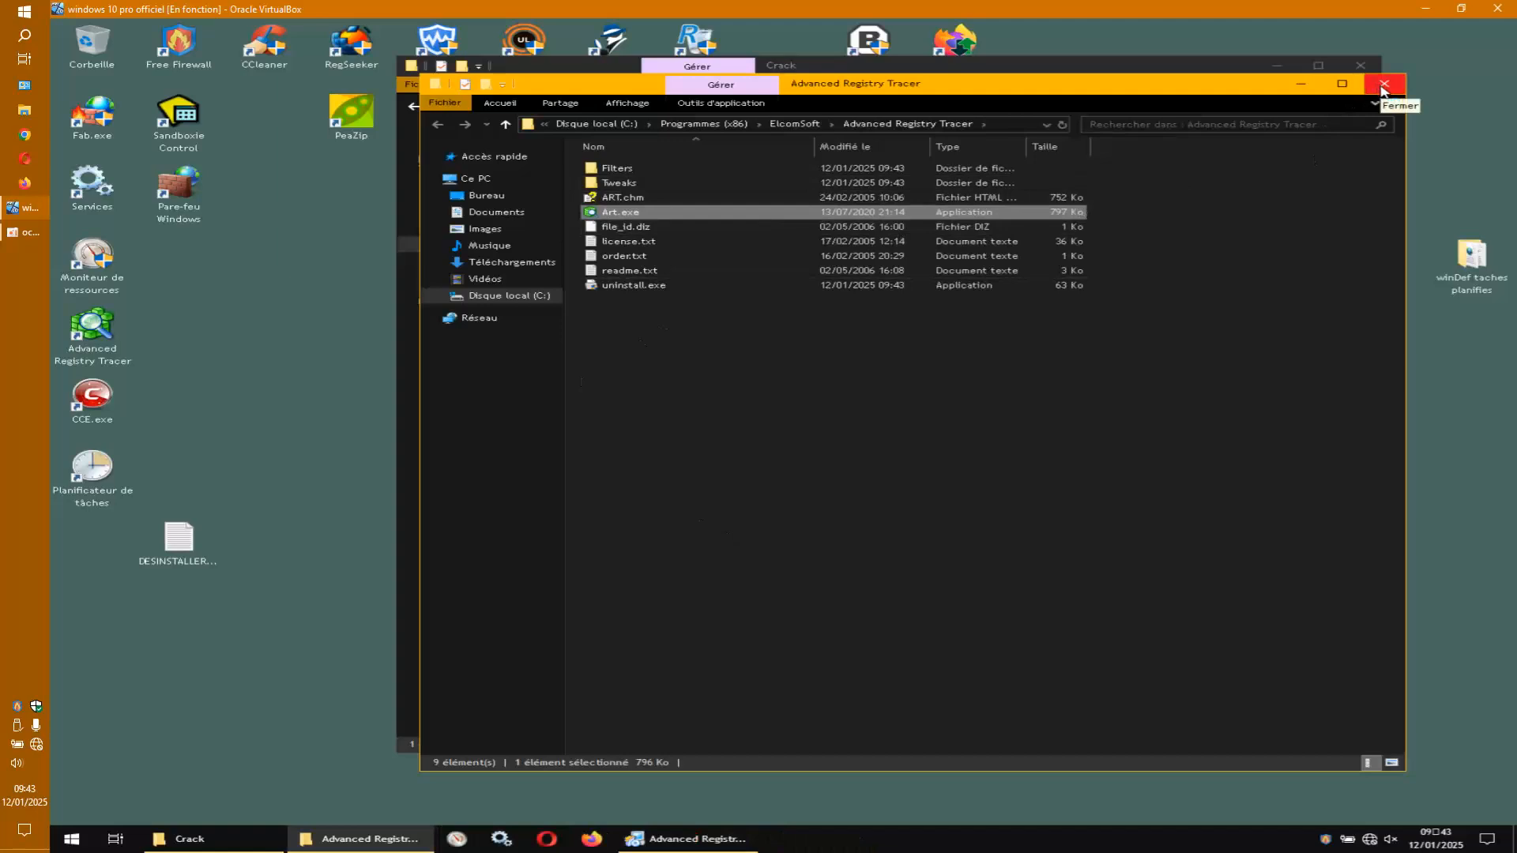
Close the Advanced Registry Tracer install folder, return to Trucnet_Taiwebs and close that window too.
{"action": "left_click", "coordinate": [1383, 90]}
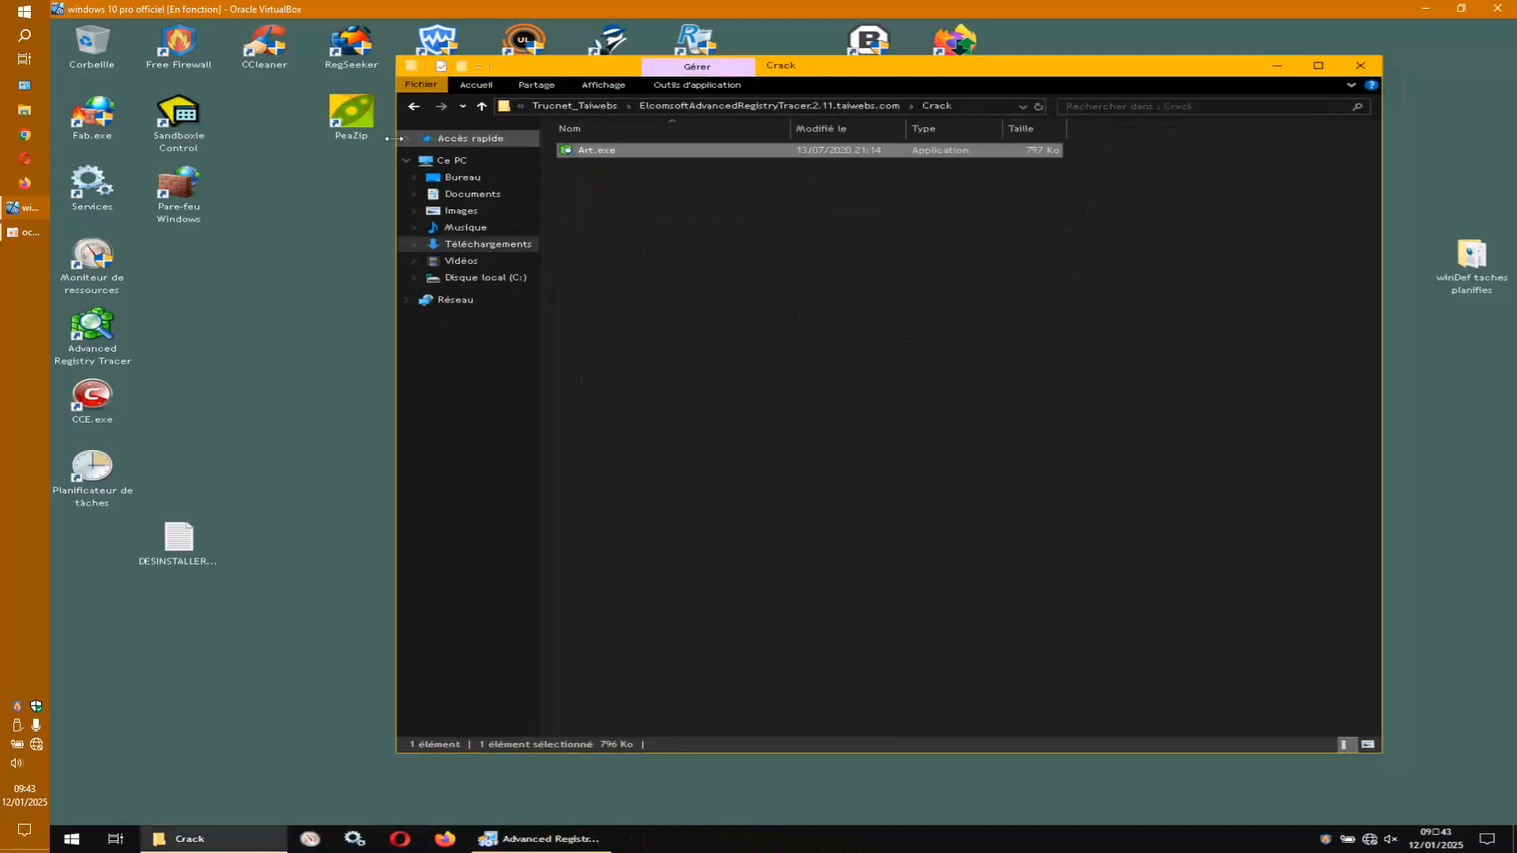
{"action": "left_click", "coordinate": [419, 110]}
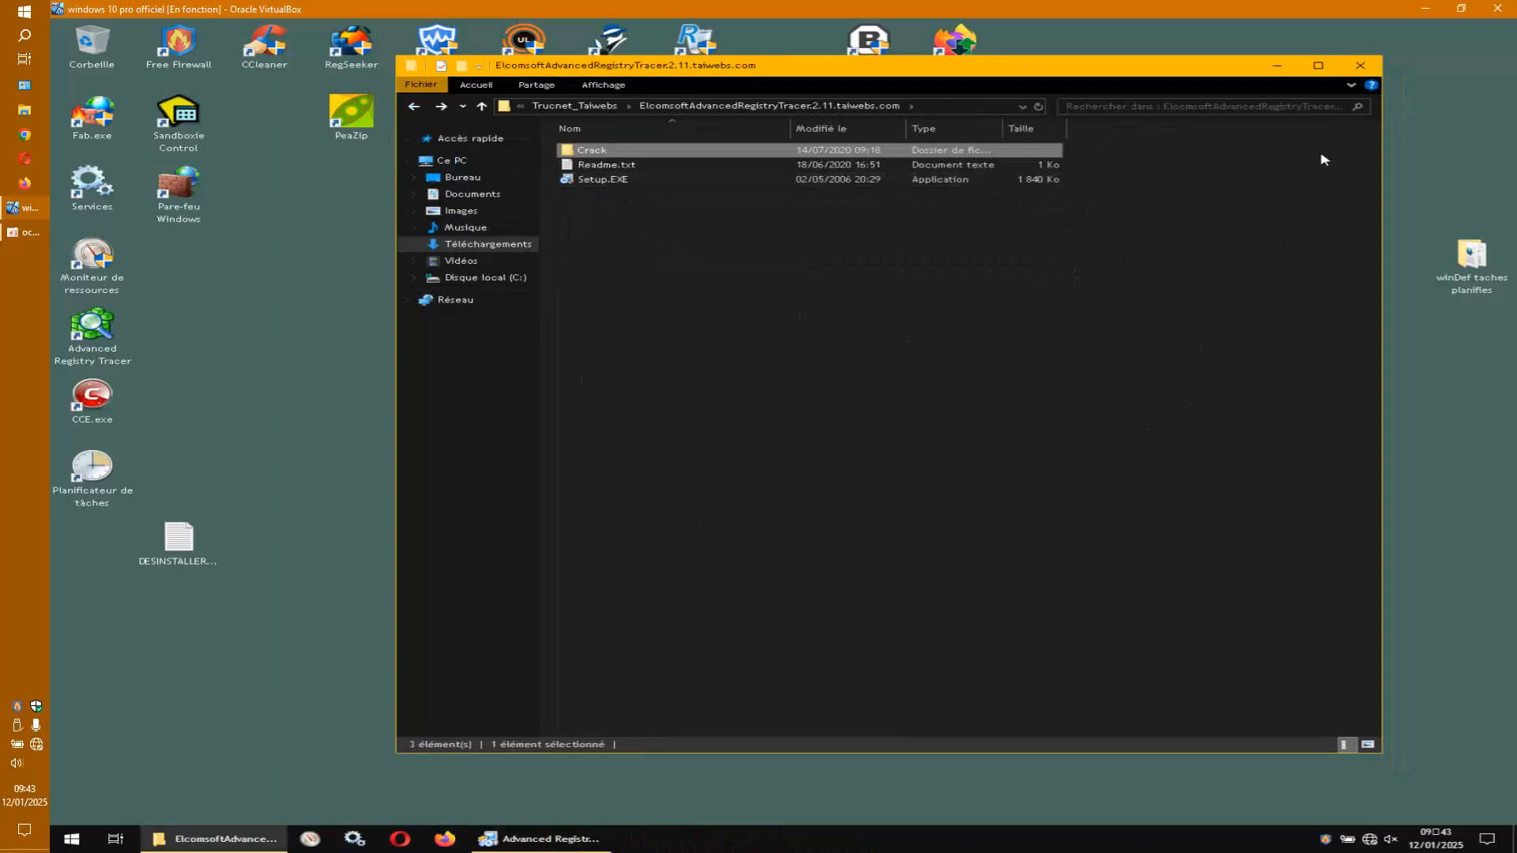
{"action": "left_click", "coordinate": [423, 113]}
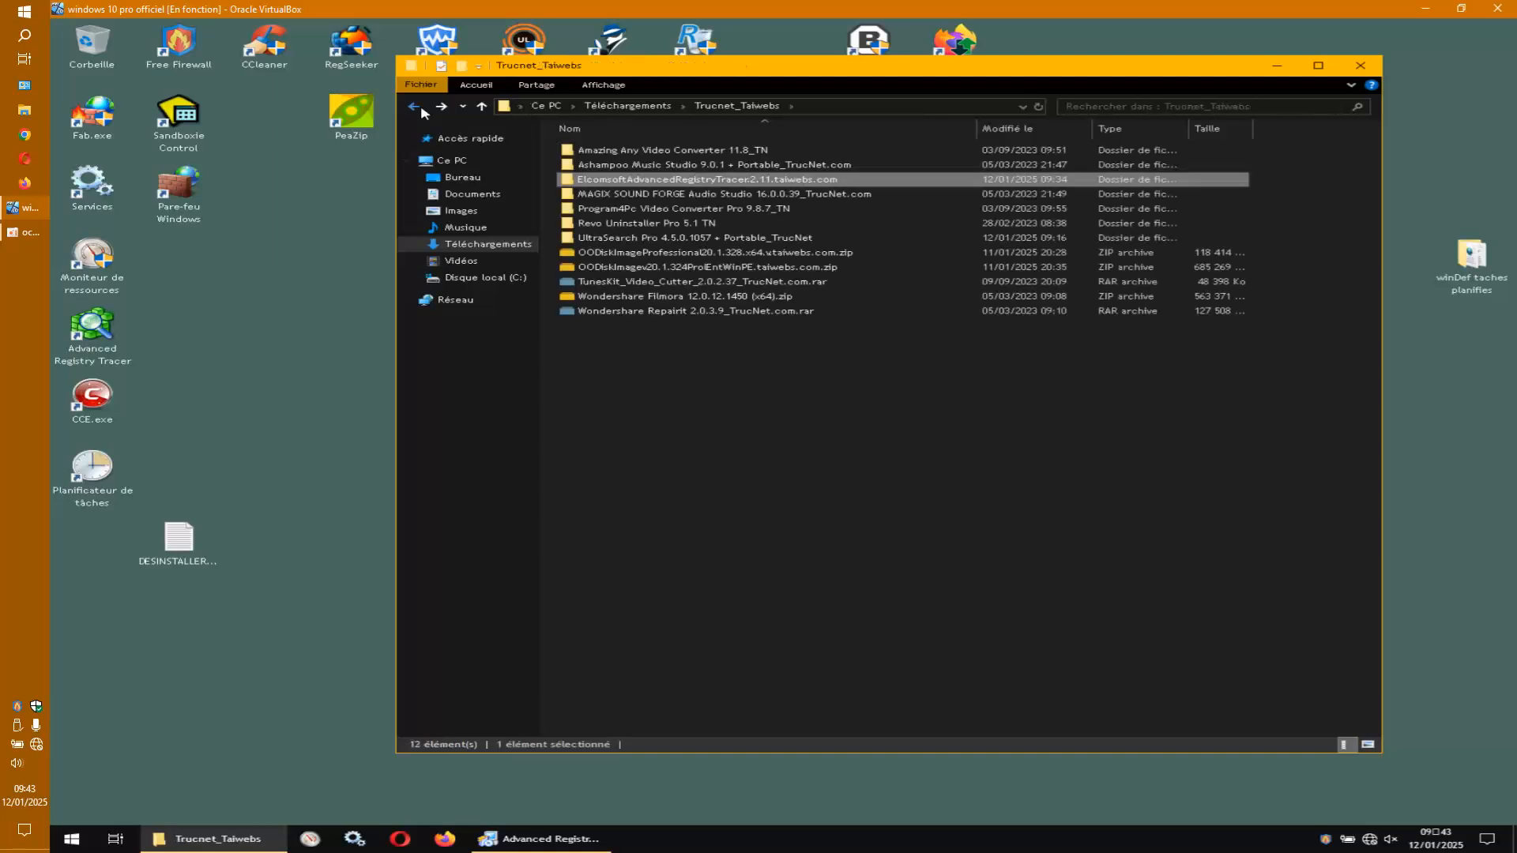
{"action": "left_click", "coordinate": [1361, 67]}
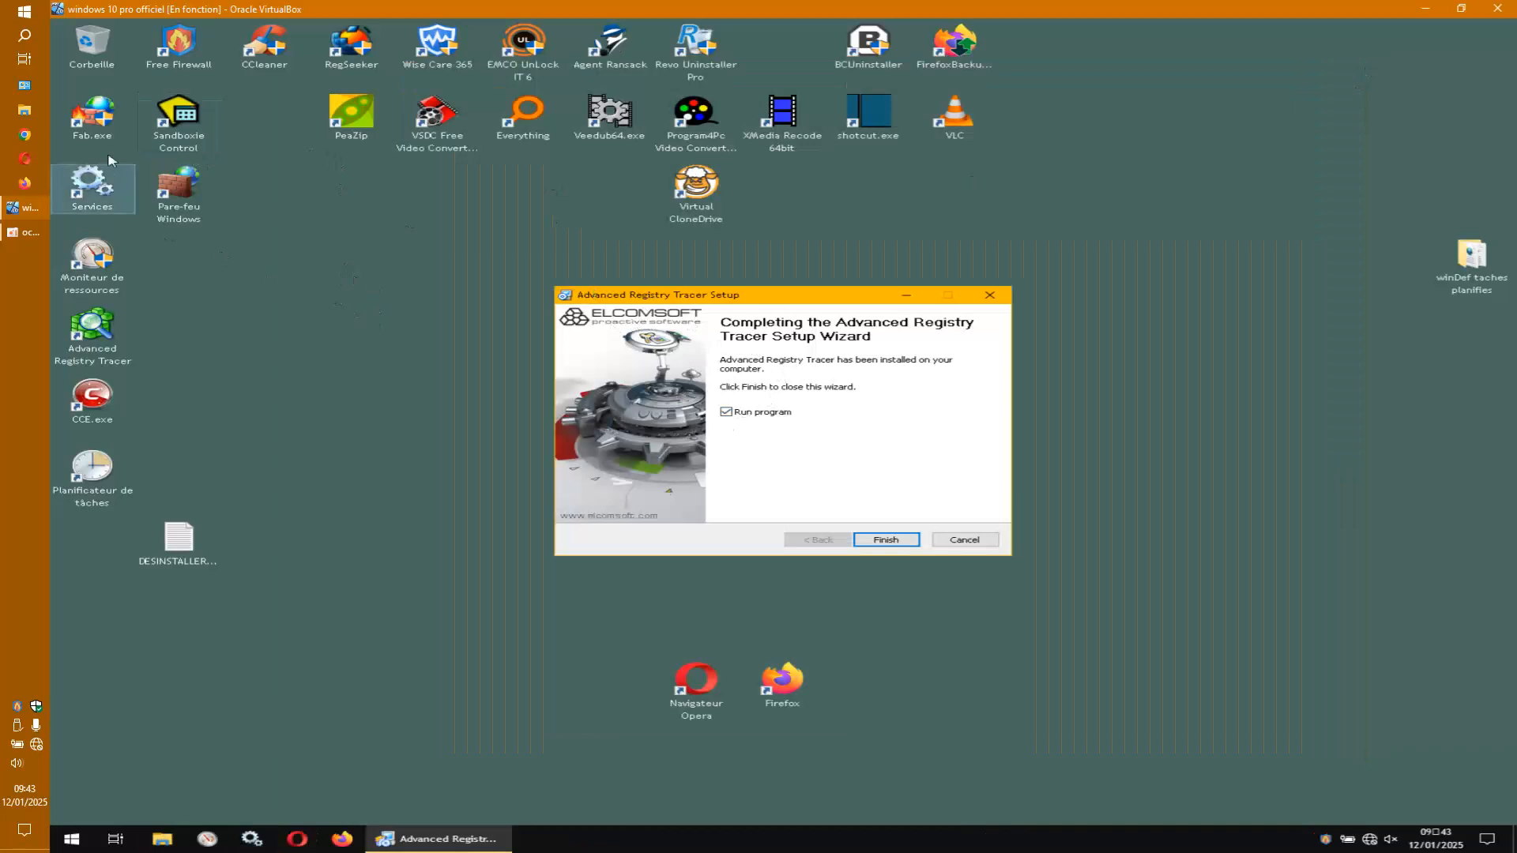
Launch Fab.exe (Firewall App Blocker) from the desktop with administrator approval and move its window clear of the desktop icons.
{"action": "left_click", "coordinate": [101, 125]}
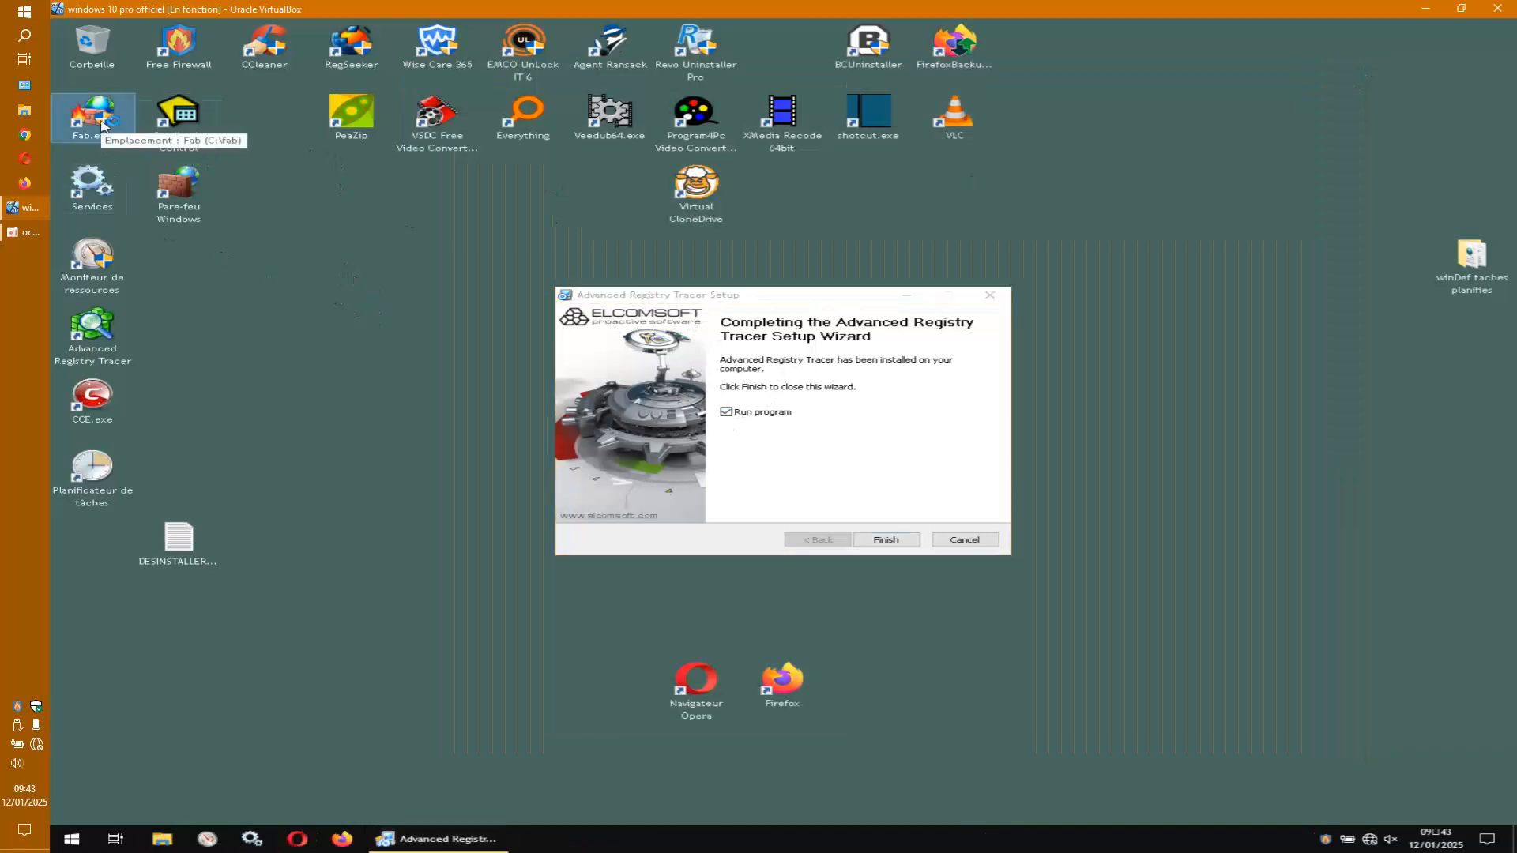
{"action": "double_click", "coordinate": [102, 124]}
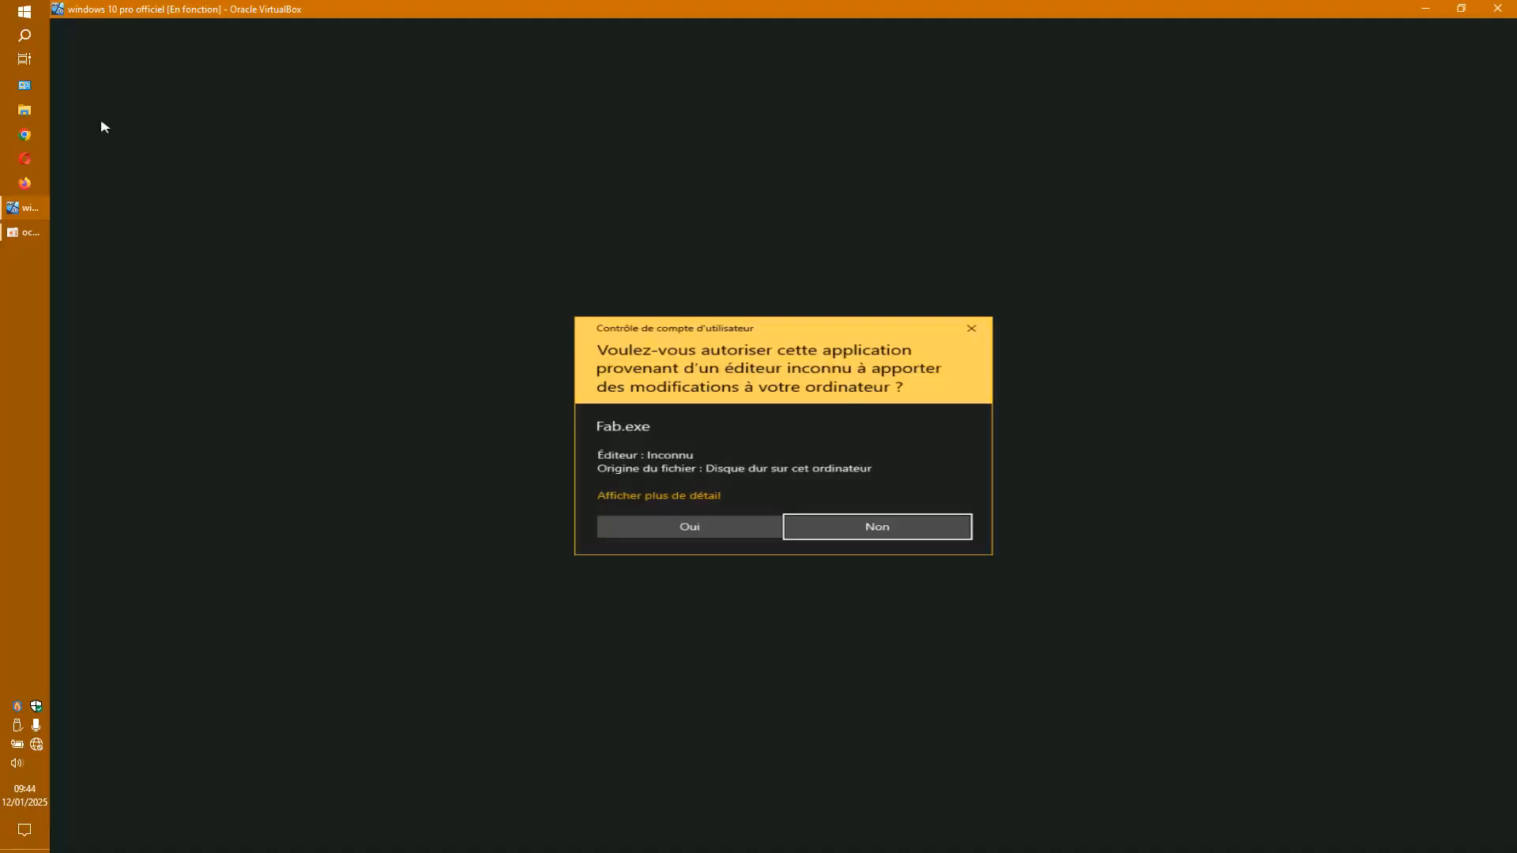
{"action": "left_click", "coordinate": [678, 530]}
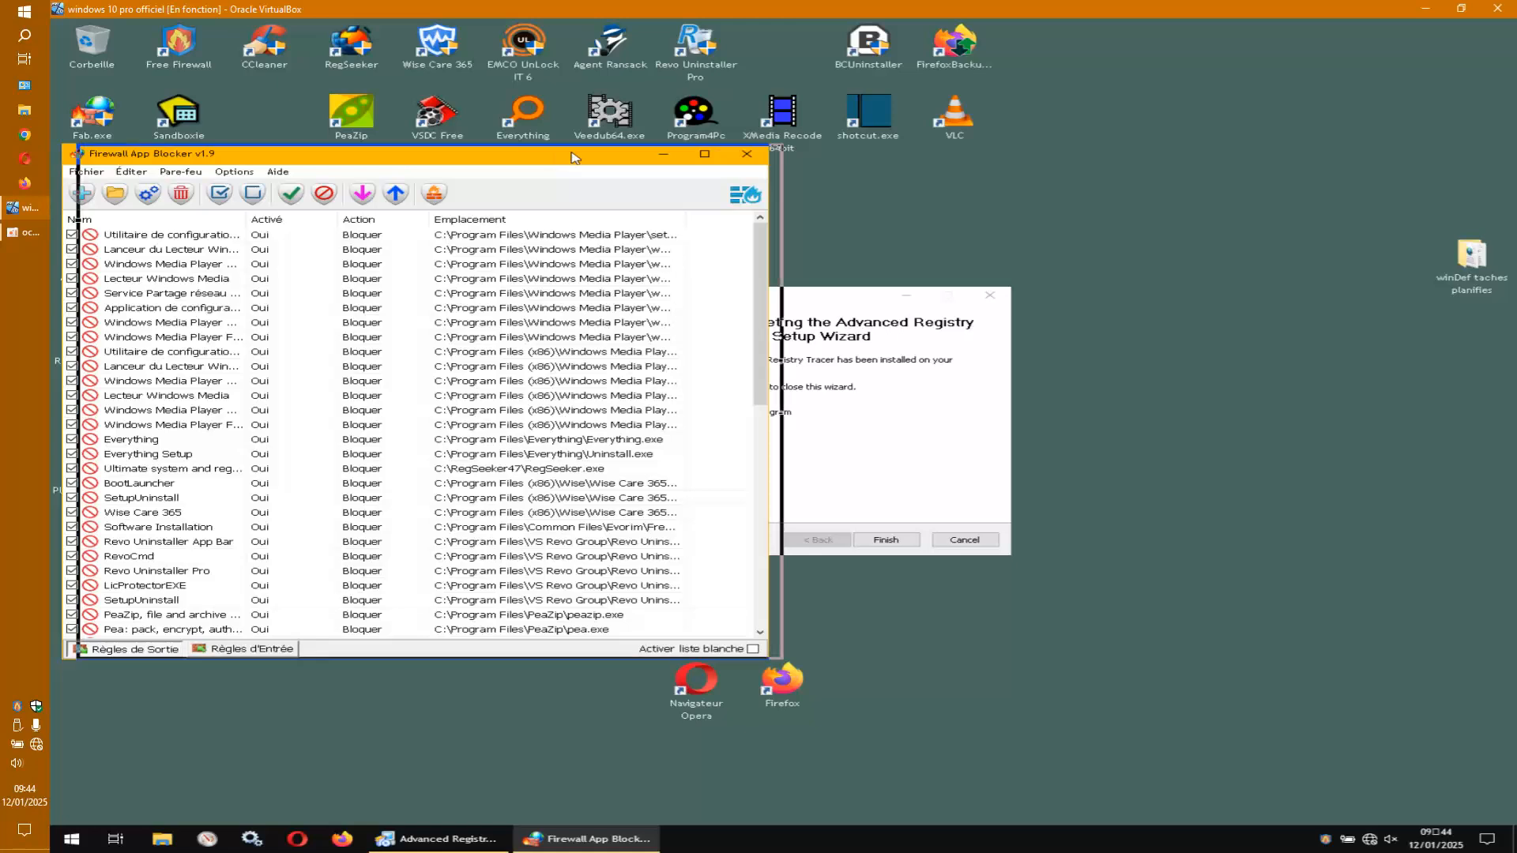
{"action": "left_click_drag", "start_coordinate": [560, 161], "coordinate": [1019, 149]}
Start adding a folder's contents to the outbound rules and expand Programmes (x86) on Disque local (C:).
{"action": "left_click", "coordinate": [545, 159]}
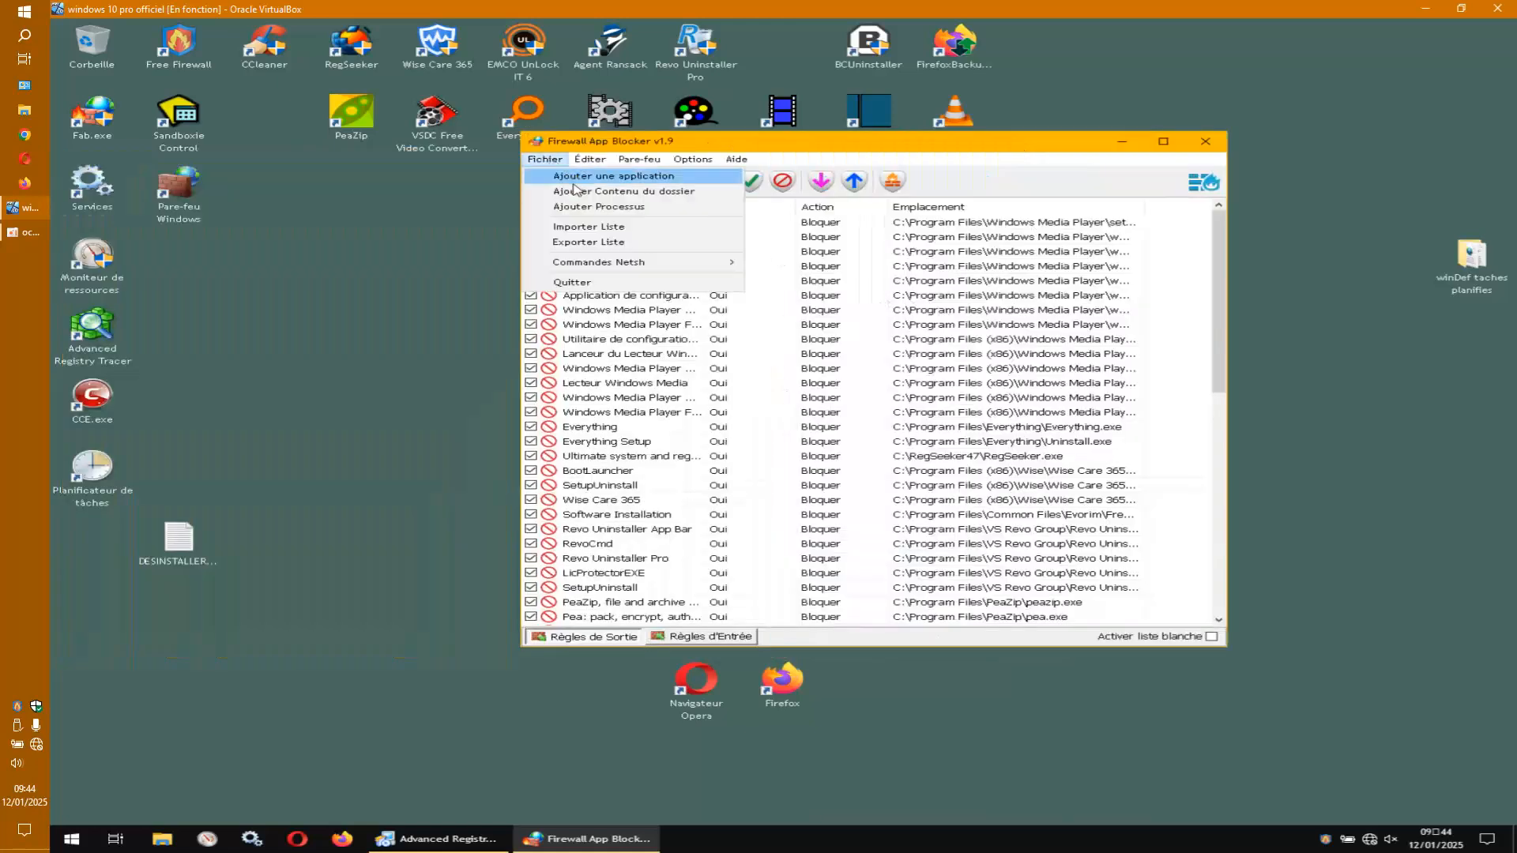
{"action": "left_click", "coordinate": [575, 193]}
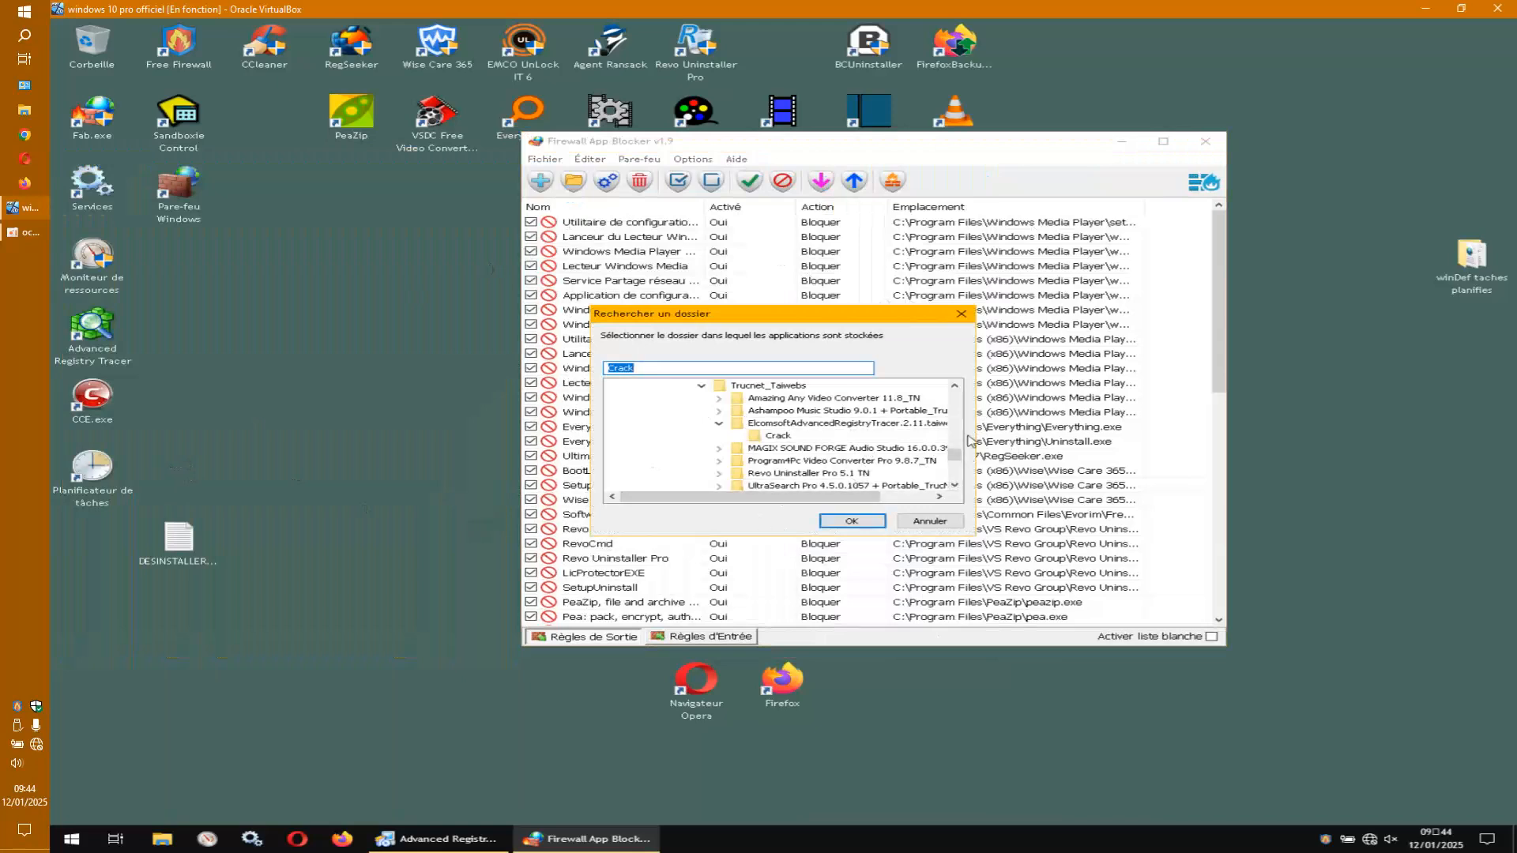
{"action": "left_click_drag", "start_coordinate": [956, 456], "coordinate": [959, 413]}
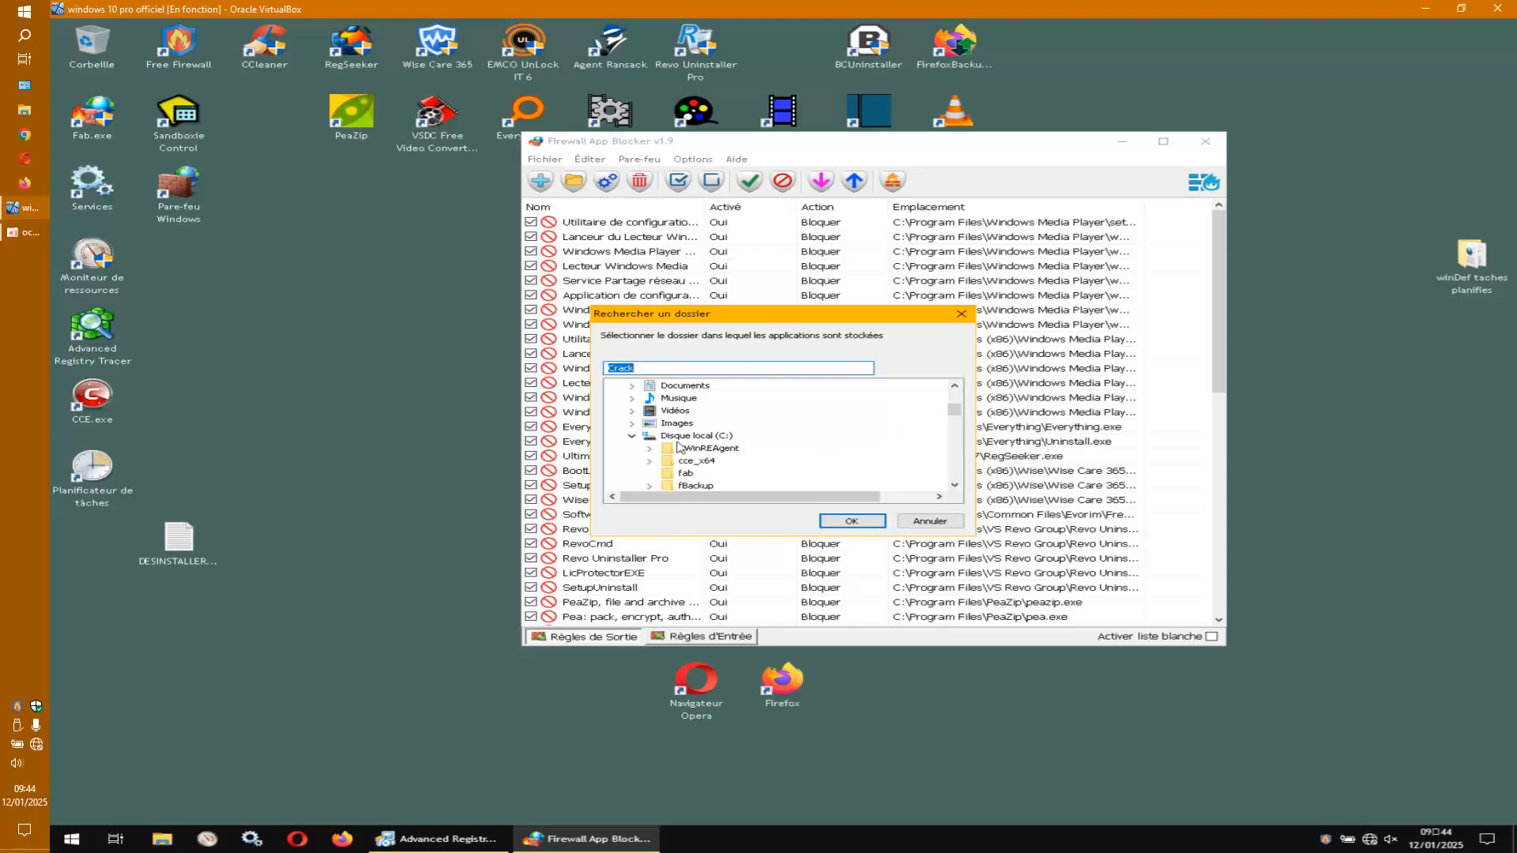
{"action": "scroll", "coordinate": [953, 448], "scroll_direction": "down", "scroll_amount": 2}
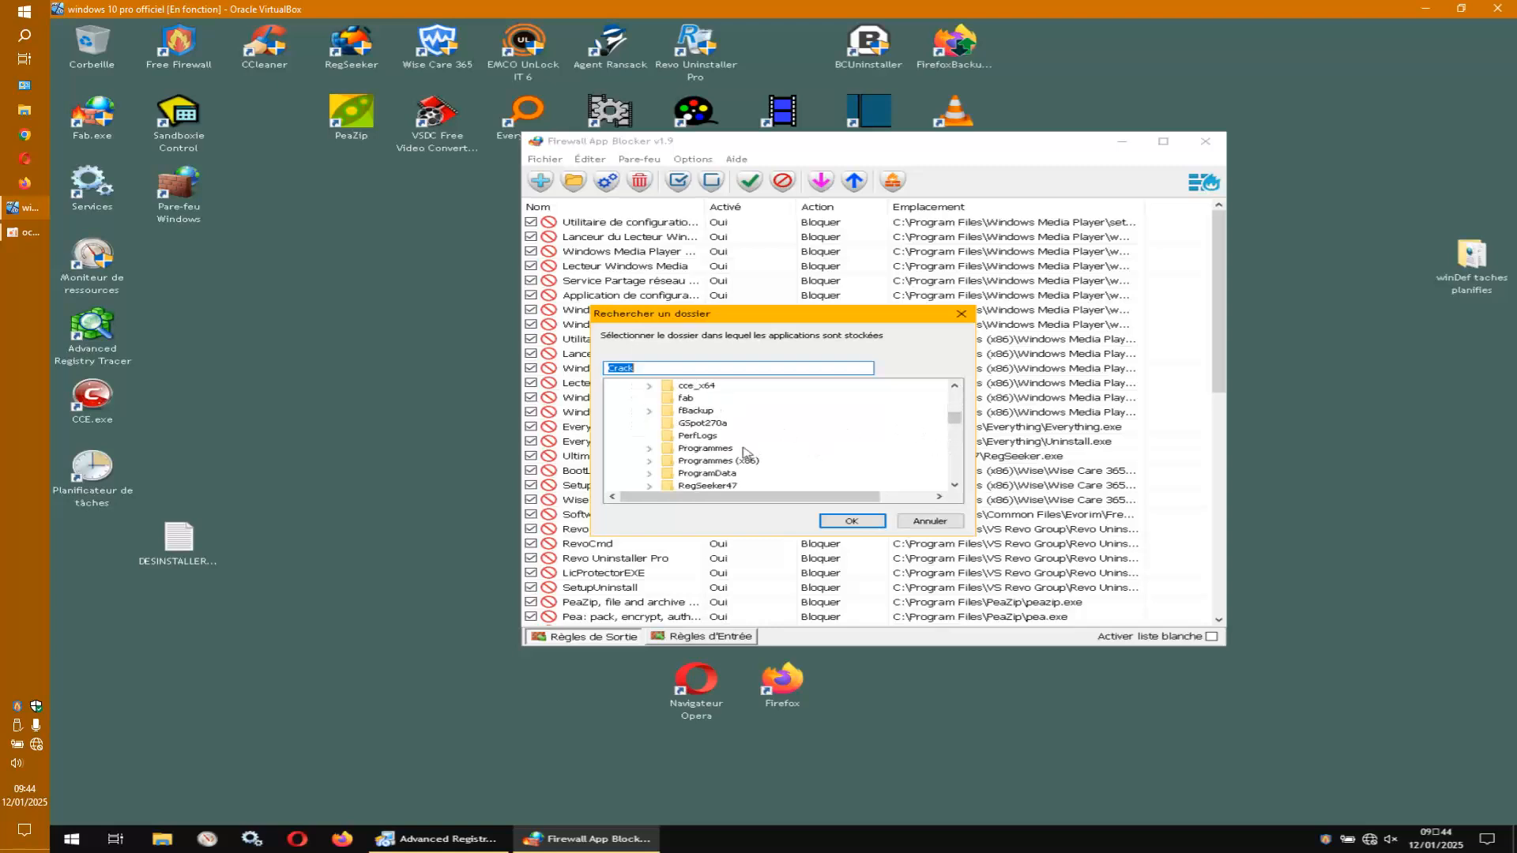
{"action": "left_click", "coordinate": [649, 461]}
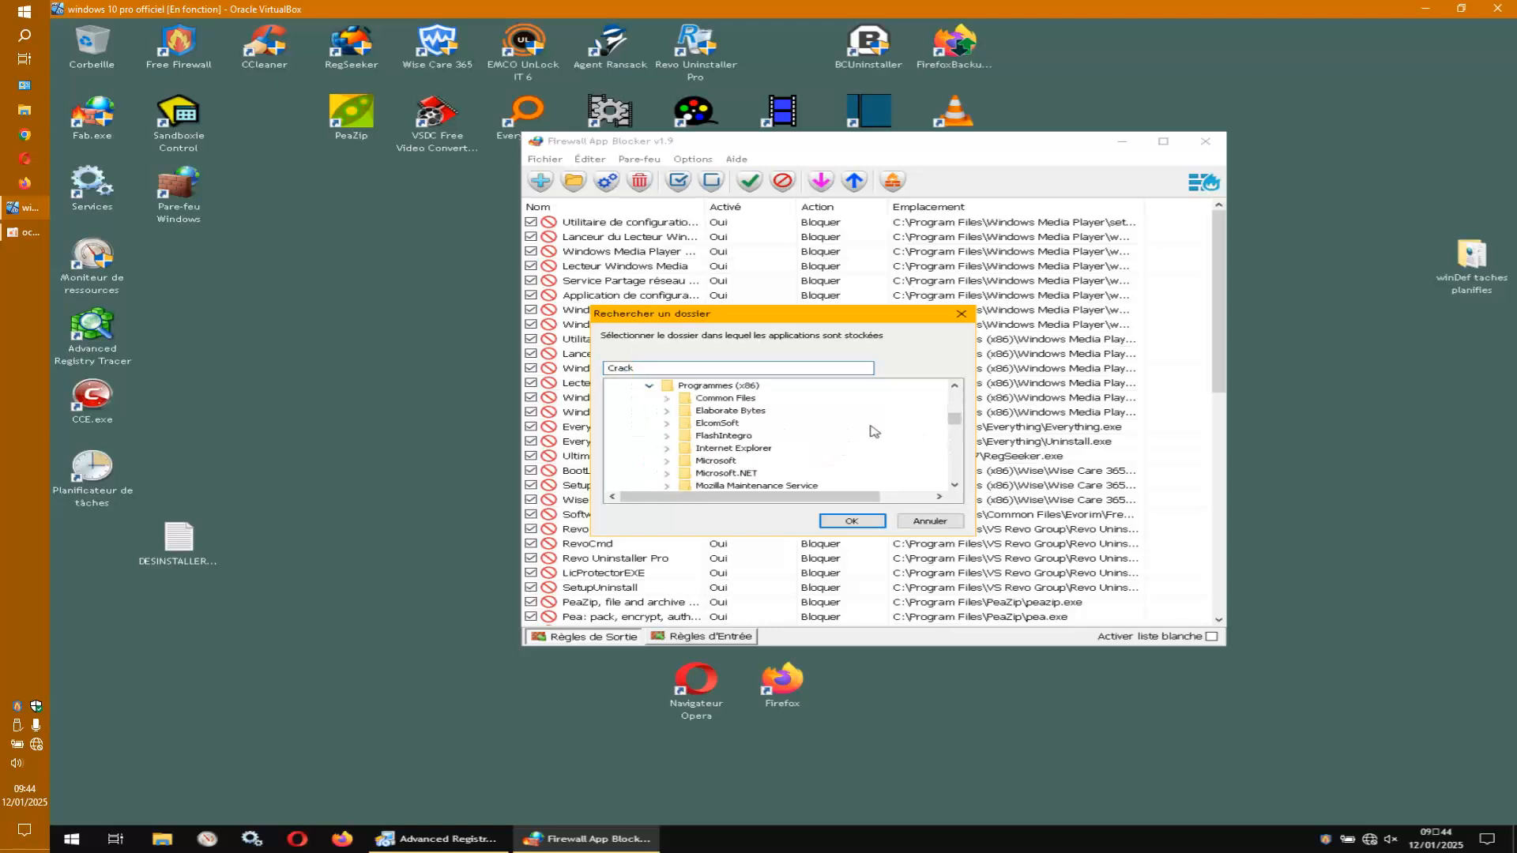
Check the file location of the Advanced Registry Tracer desktop shortcut and close the folder window.
{"action": "right_click", "coordinate": [98, 335]}
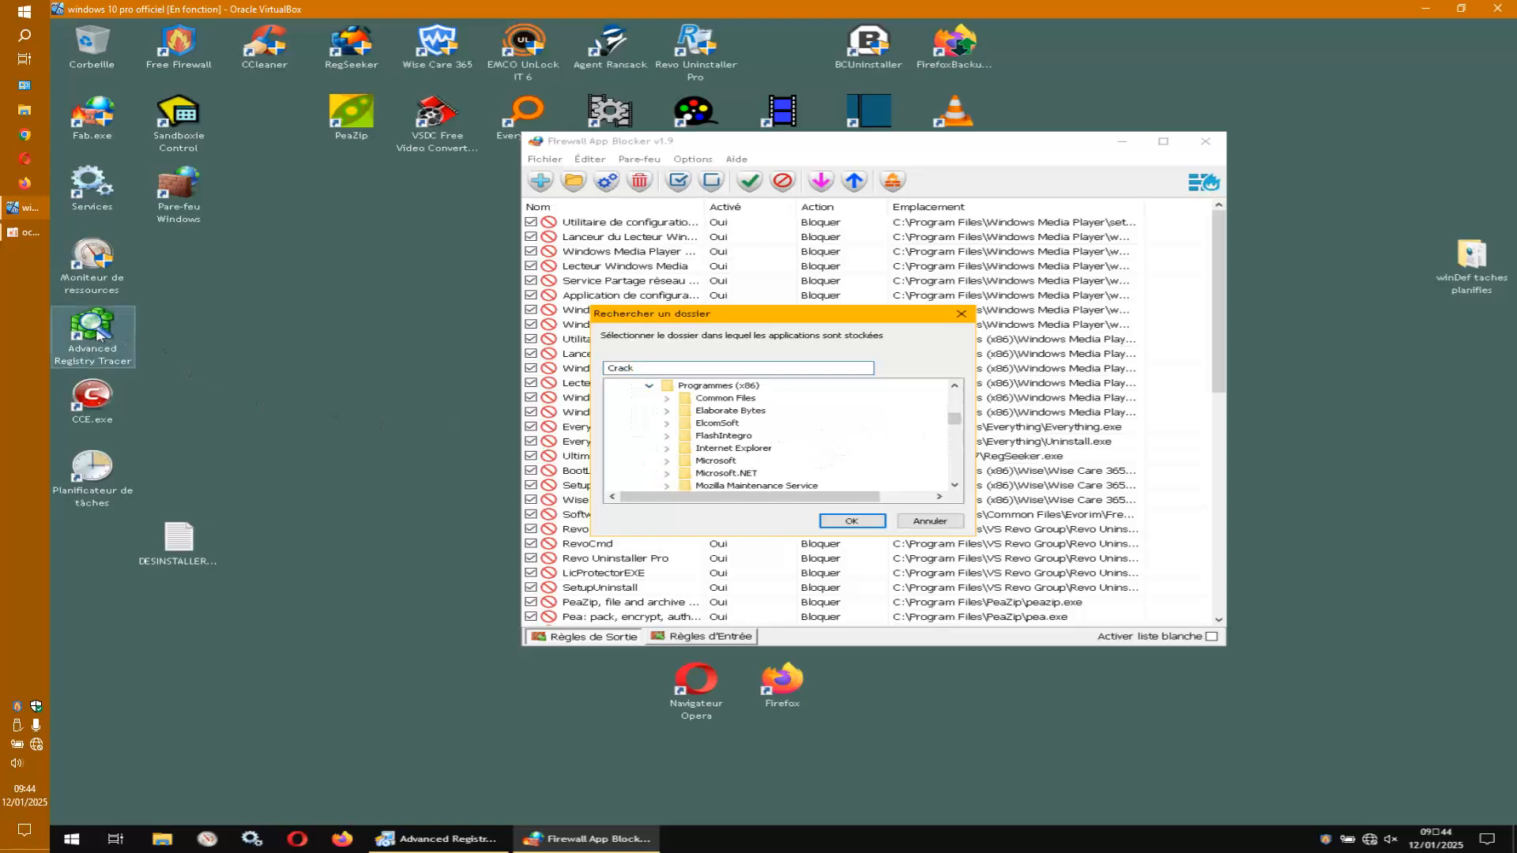
{"action": "left_click", "coordinate": [169, 372]}
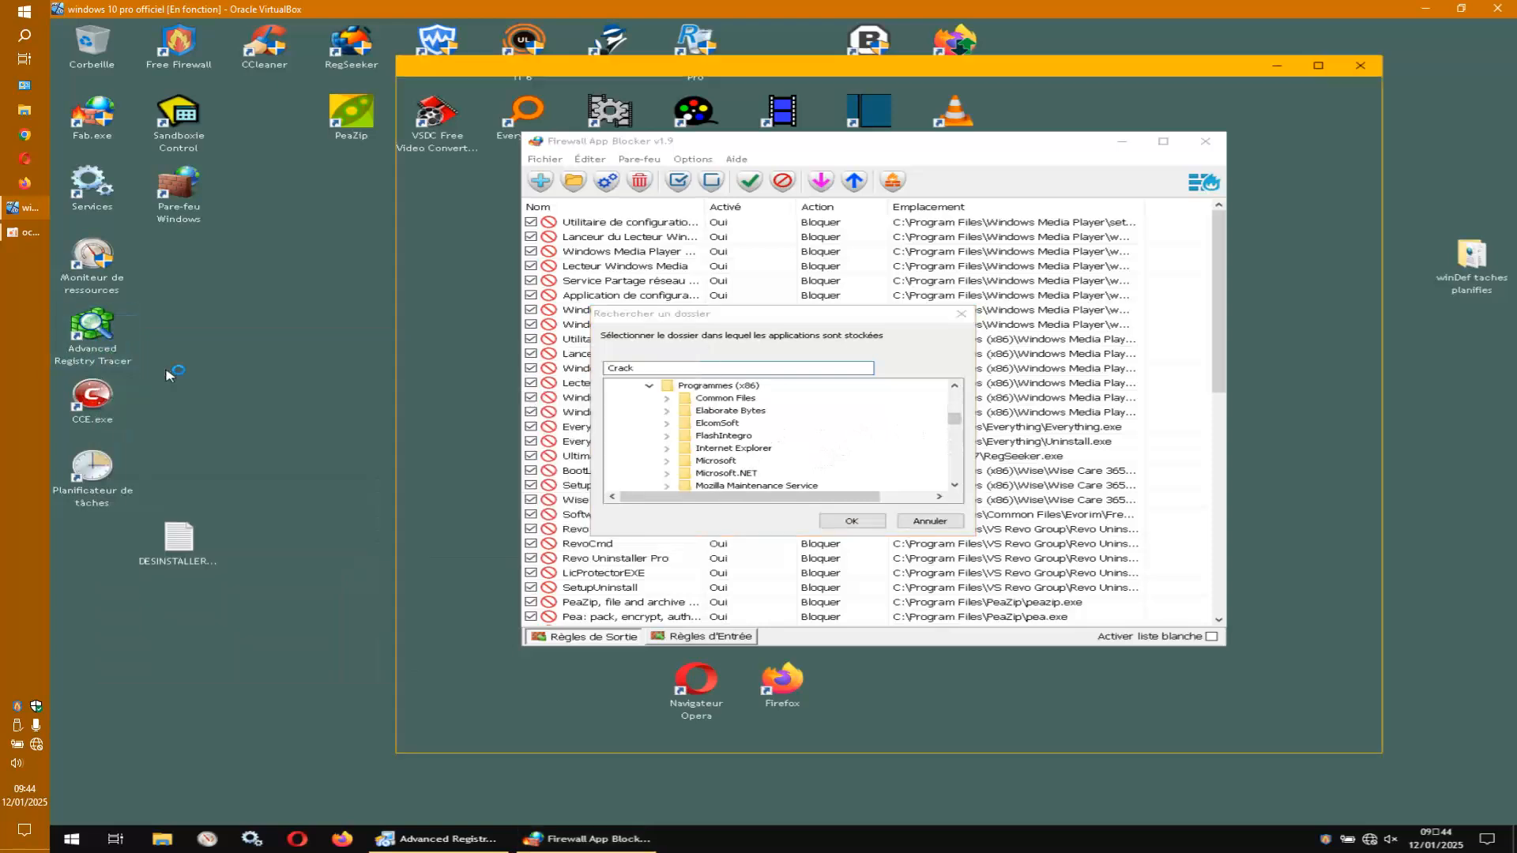
{"action": "left_click", "coordinate": [1360, 65]}
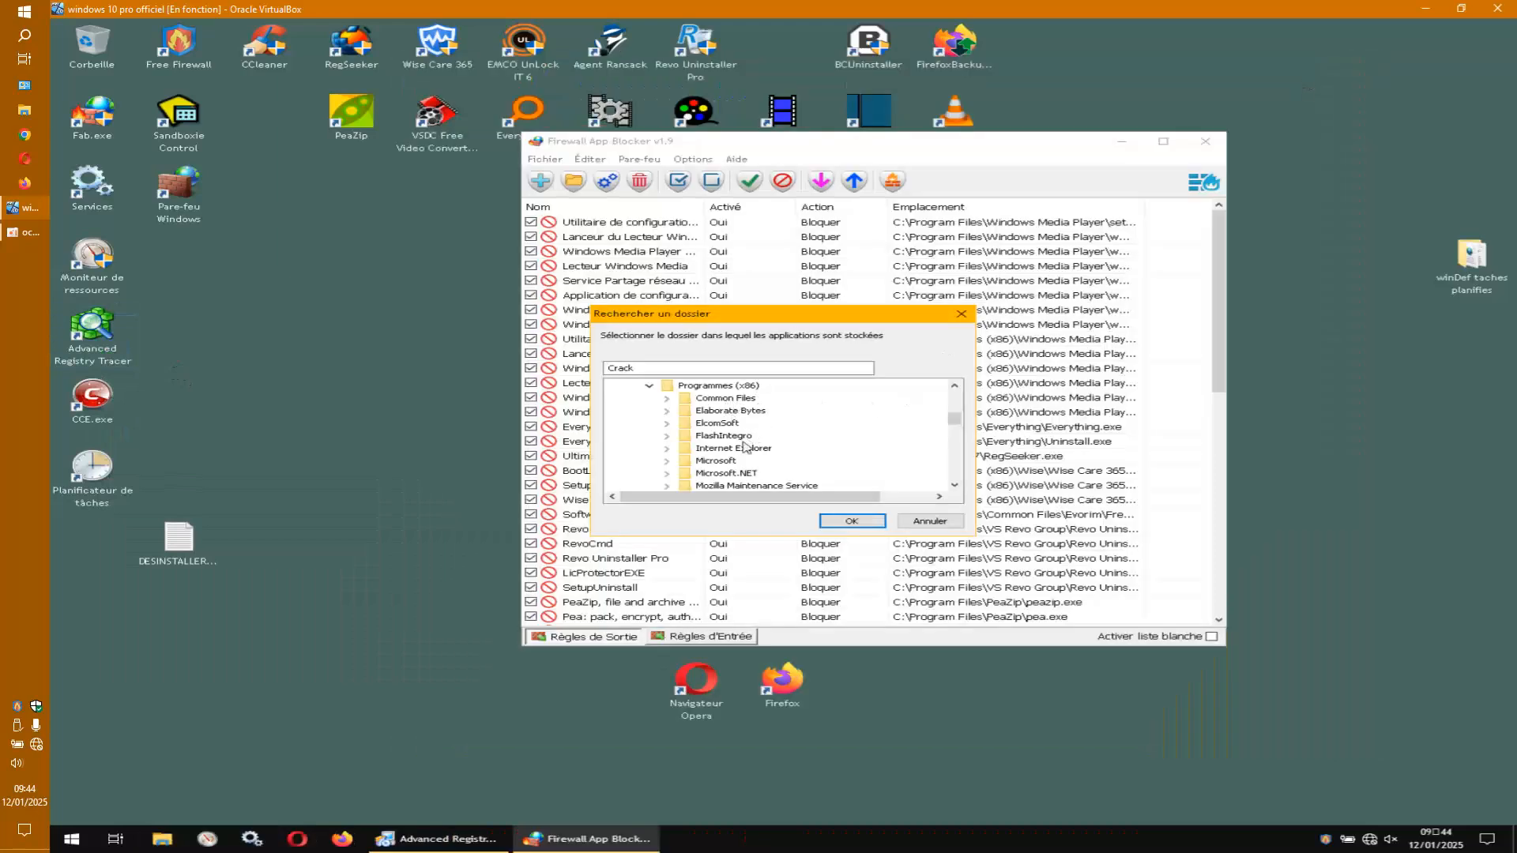
Add the applications in the ElcomSoft folder to the blocked outbound rules.
{"action": "left_click", "coordinate": [720, 424]}
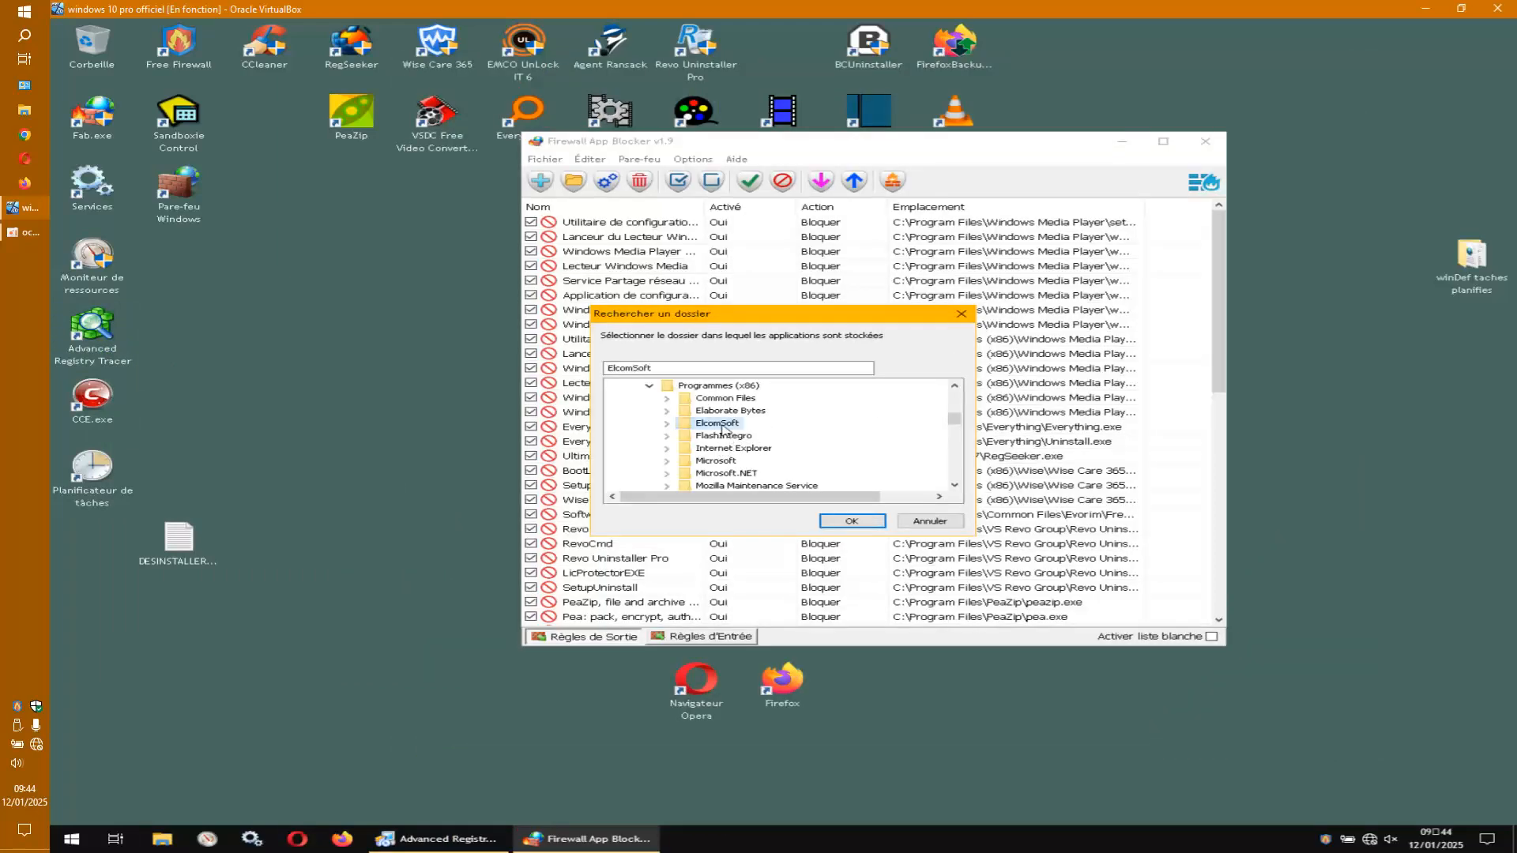
{"action": "left_click", "coordinate": [848, 521]}
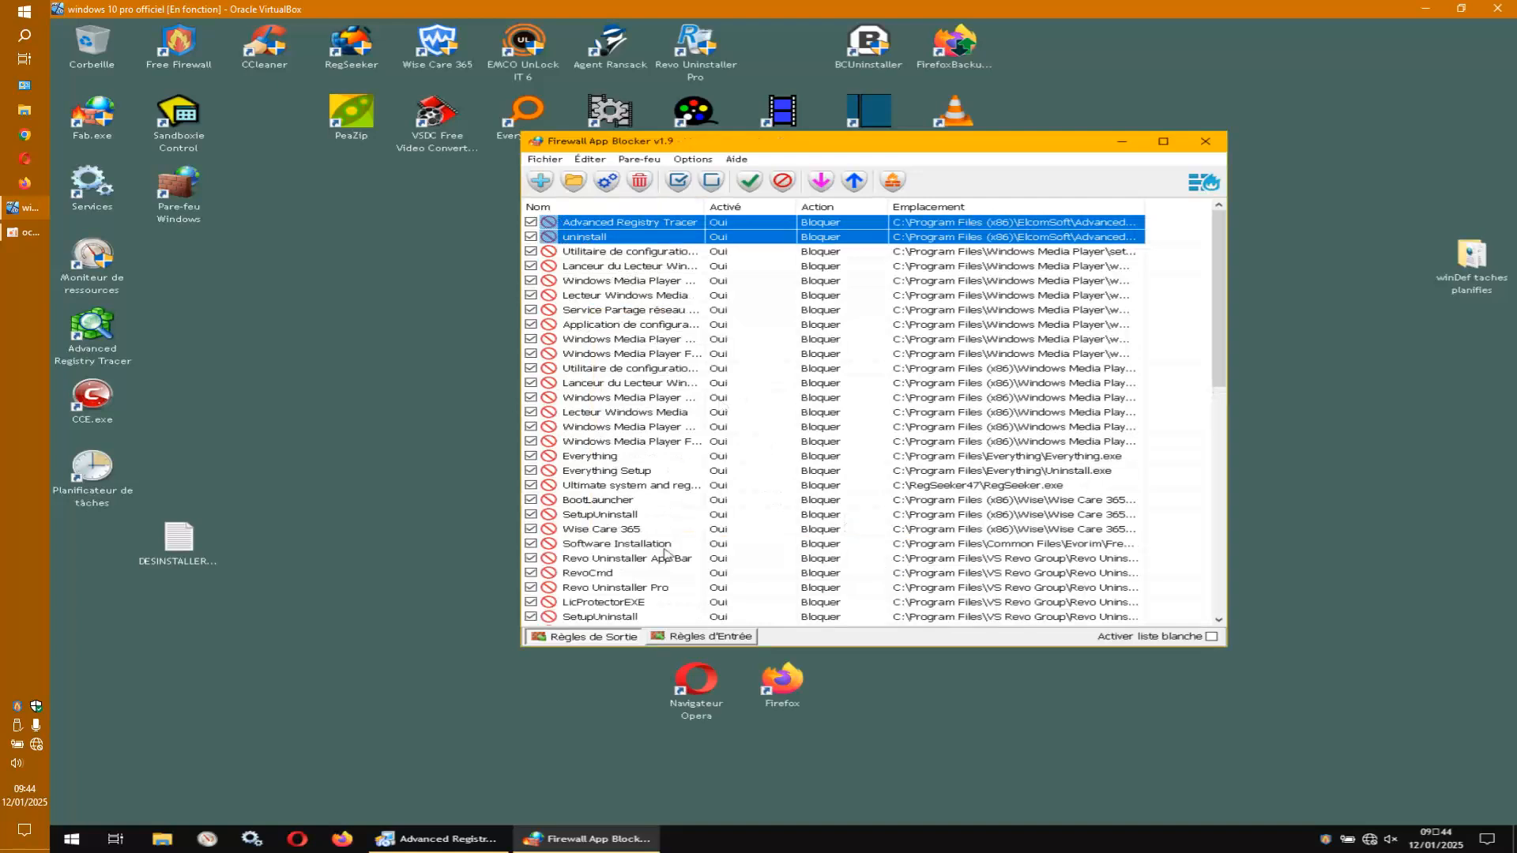
Switch to the inbound rules (Règles d'Entrée) and block the applications in Programmes (x86)\ElcomSoft there as well.
{"action": "key", "text": "Delete"}
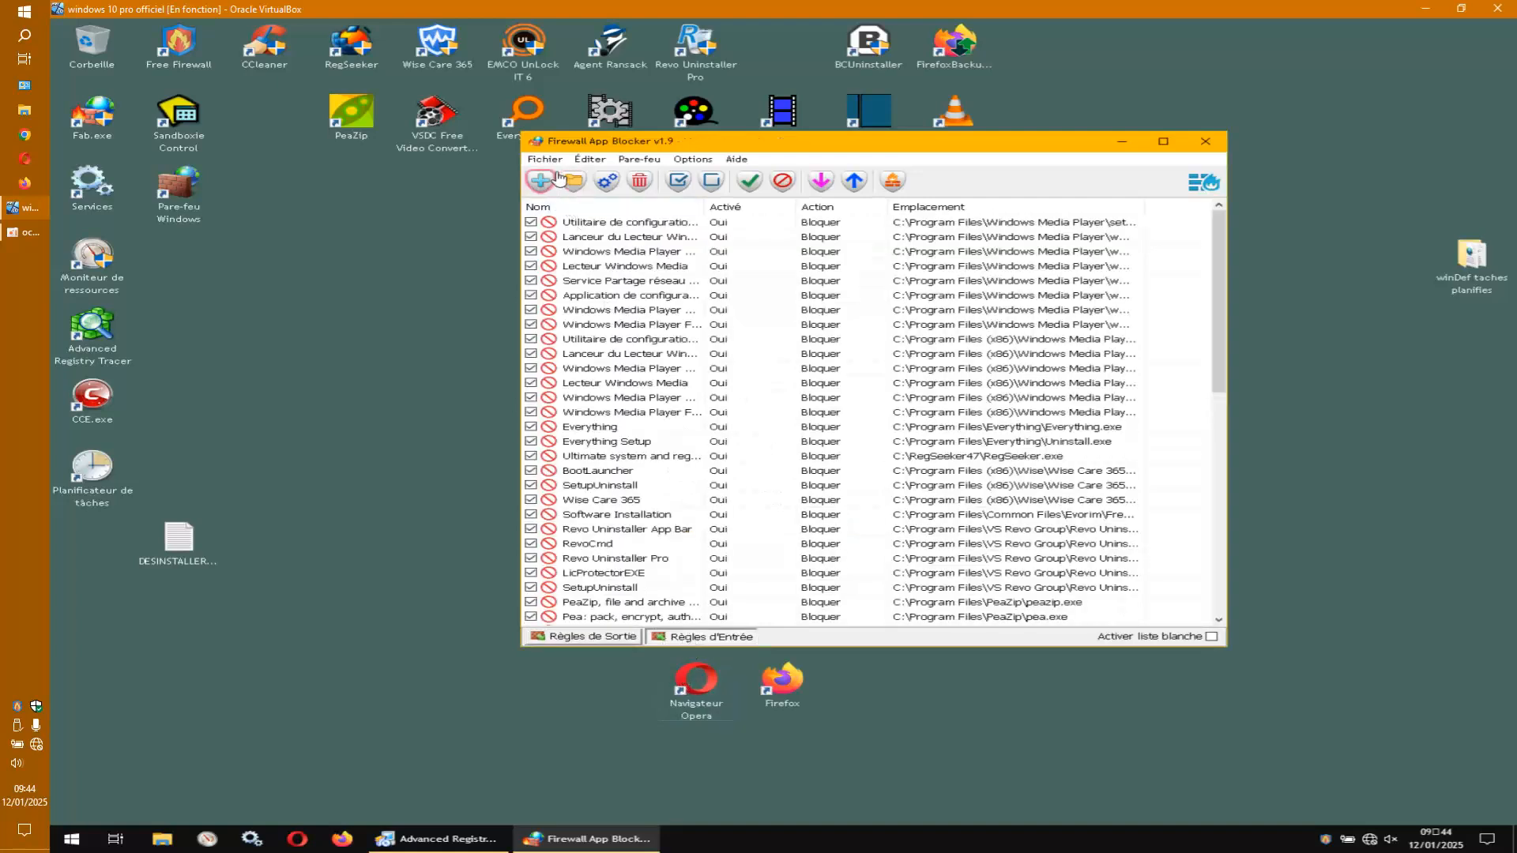
{"action": "left_click", "coordinate": [553, 162]}
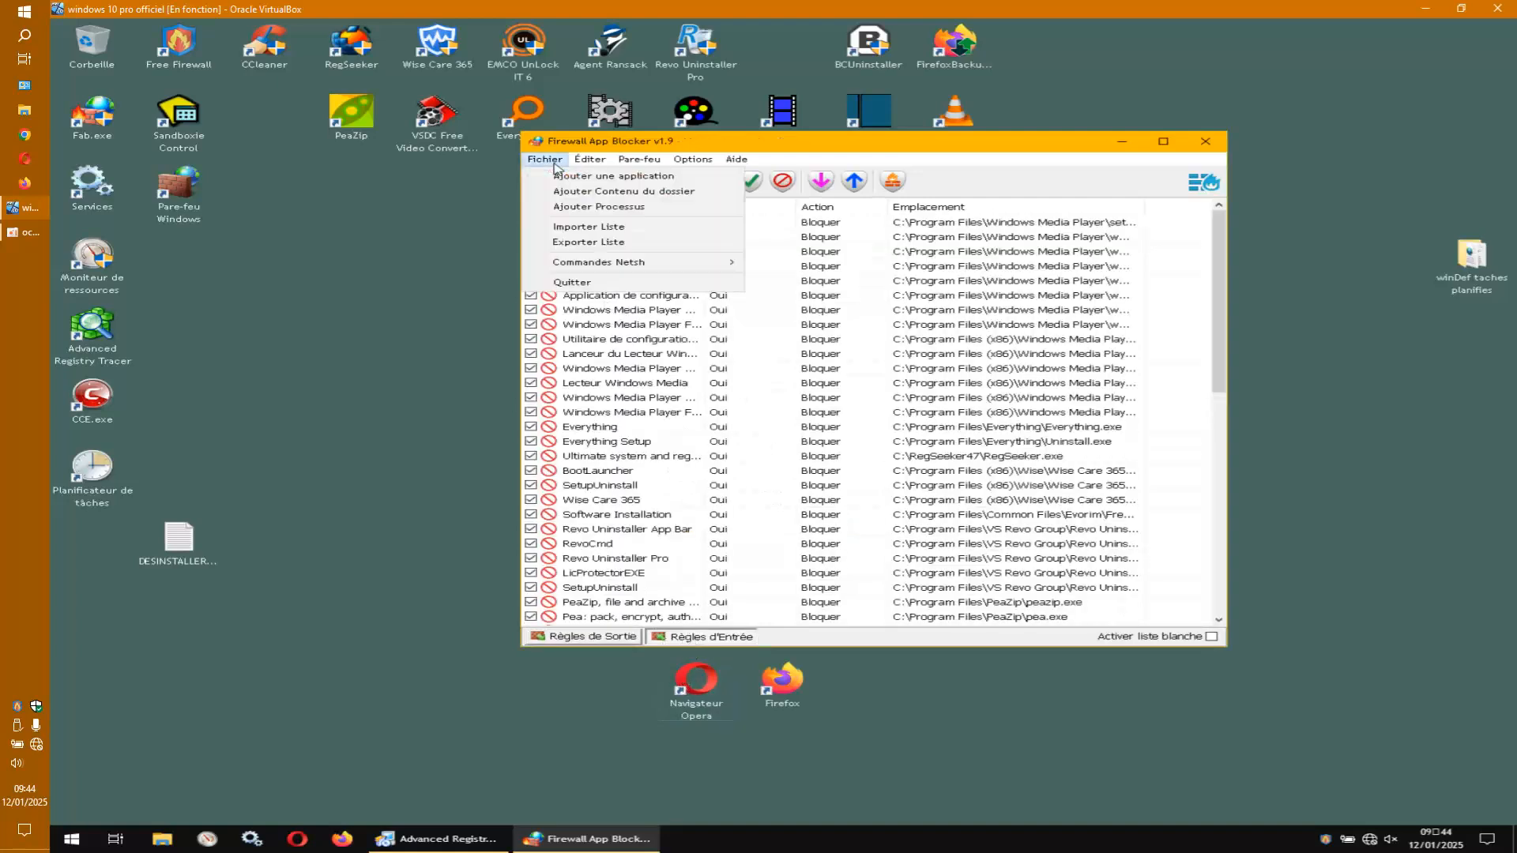
{"action": "left_click", "coordinate": [581, 192]}
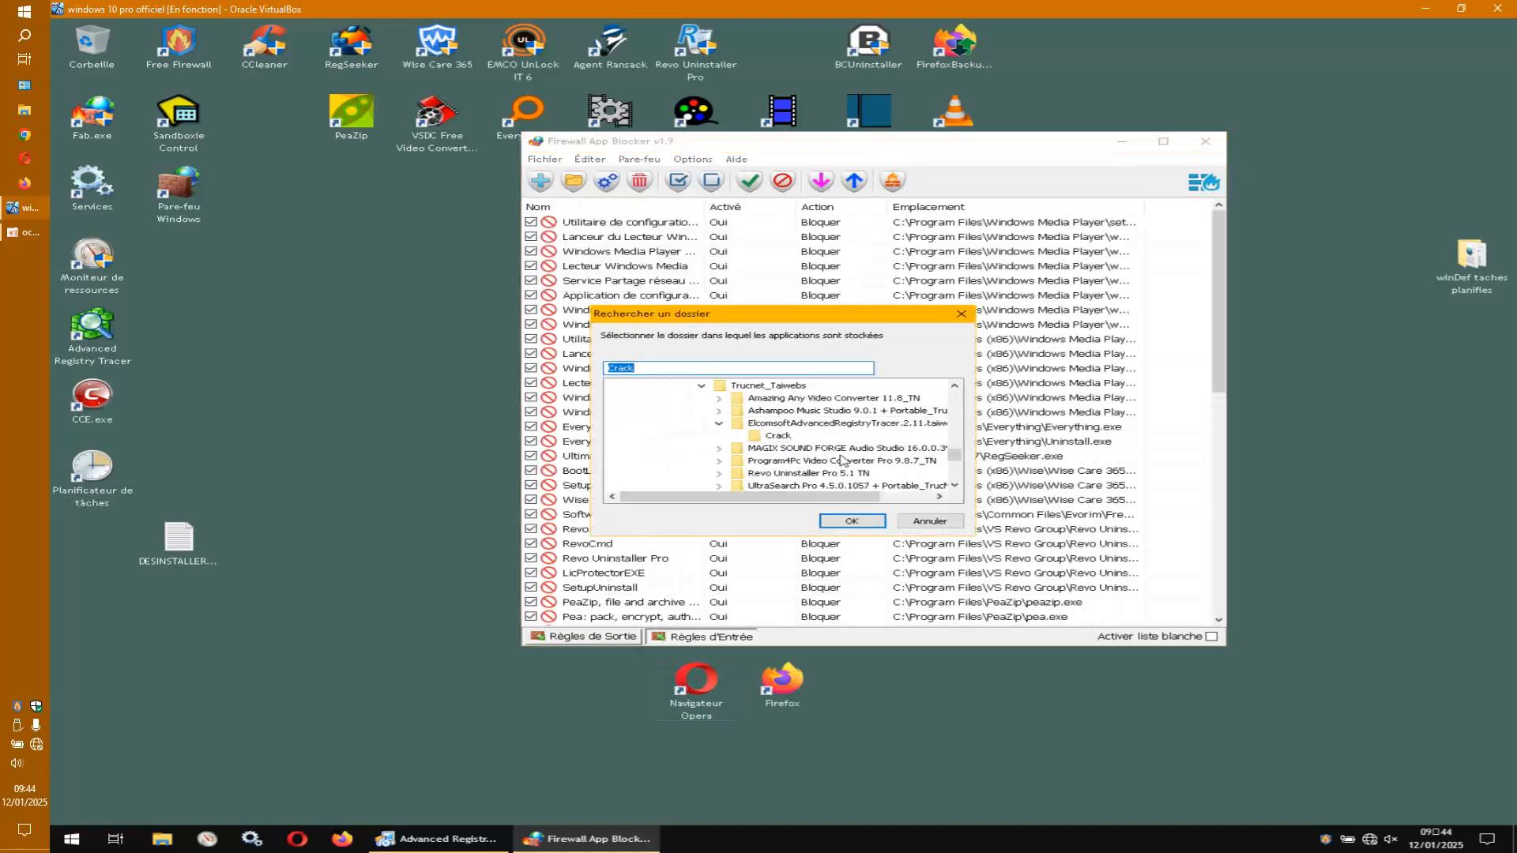
{"action": "left_click", "coordinate": [852, 520]}
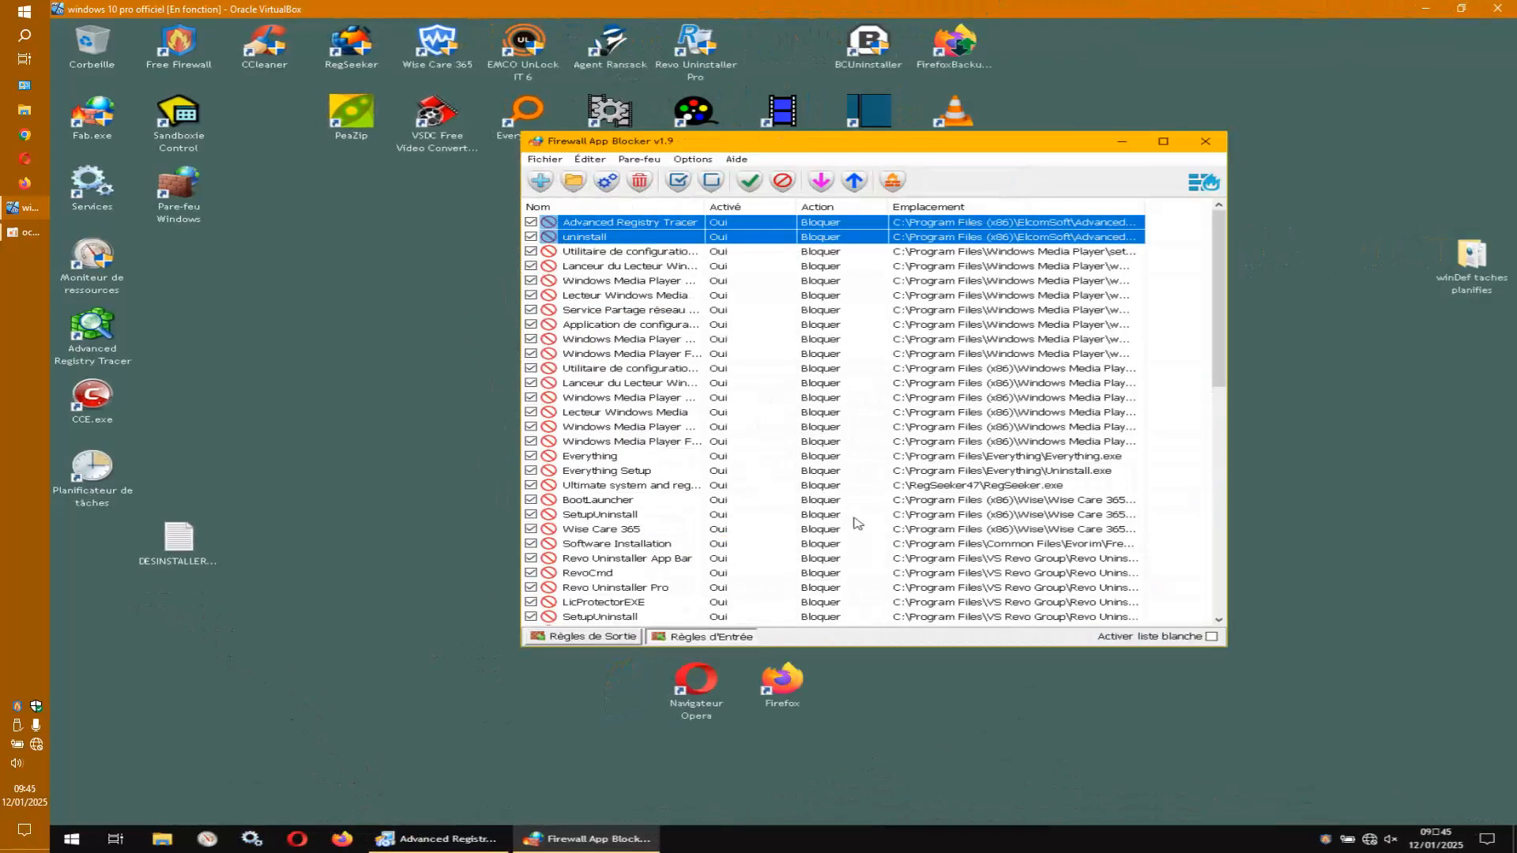
Close Firewall App Blocker and finish the Advanced Registry Tracer setup with Run program enabled.
{"action": "left_click", "coordinate": [1206, 143]}
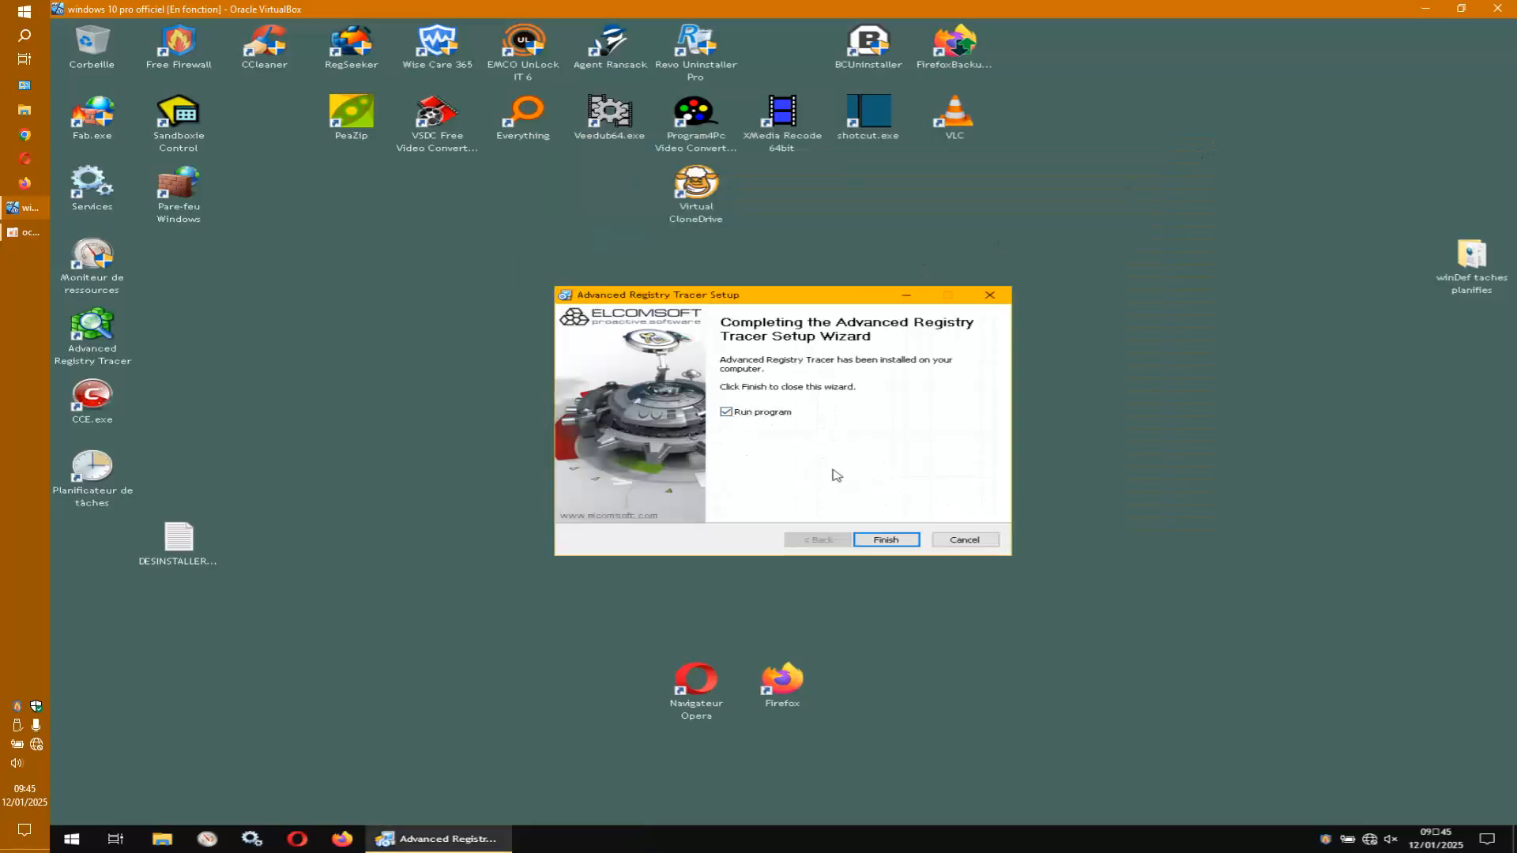
{"action": "left_click", "coordinate": [880, 542]}
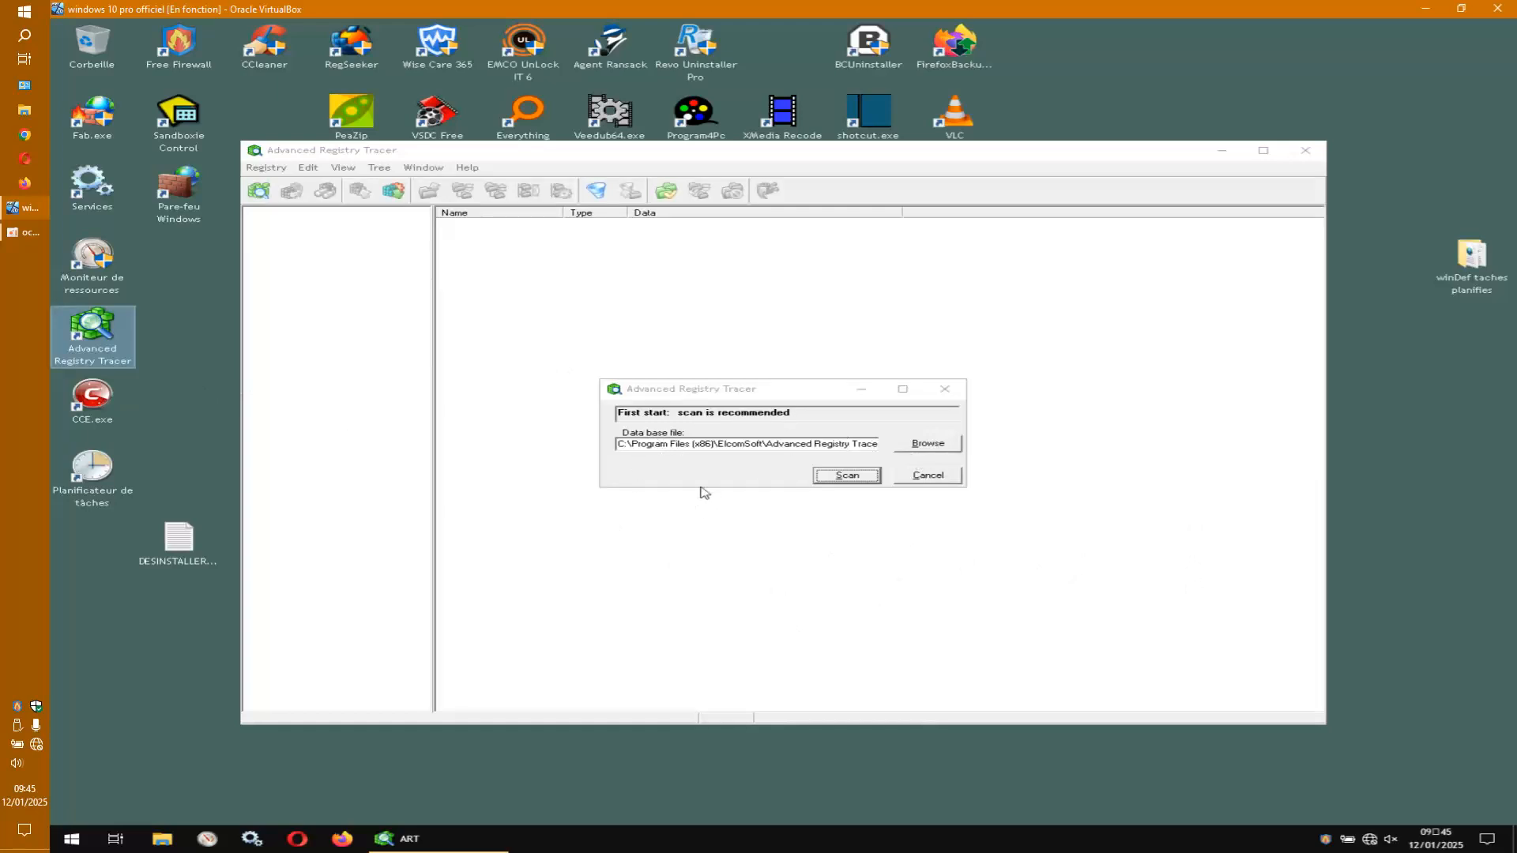
Run the recommended first-start registry scan into the default Advanced Registry Tracer database file.
{"action": "left_click", "coordinate": [838, 388]}
{"action": "left_click_drag", "start_coordinate": [837, 388], "coordinate": [896, 356]}
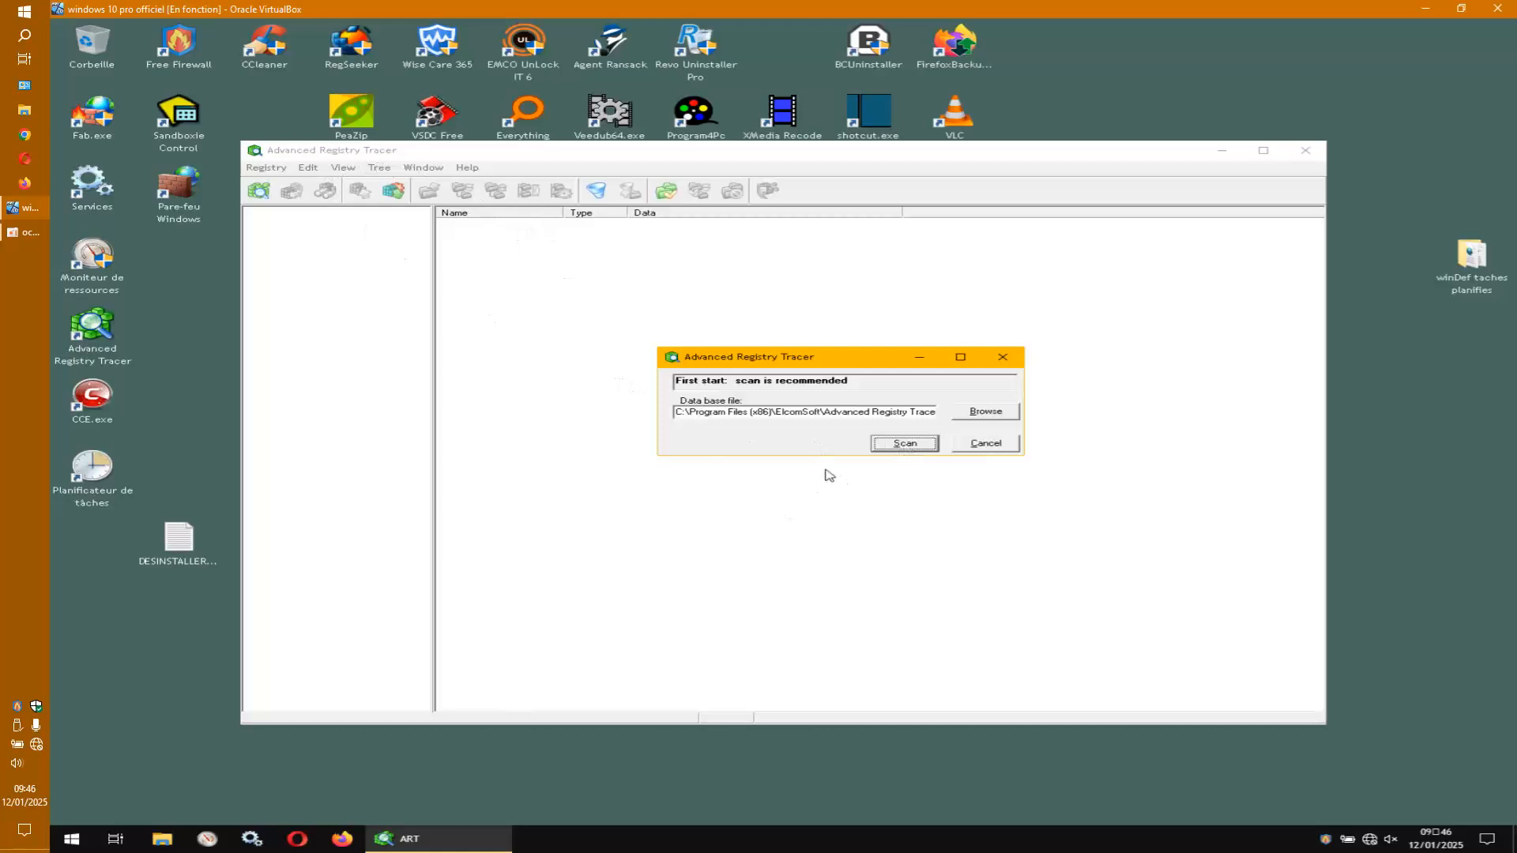
{"action": "left_click", "coordinate": [905, 444]}
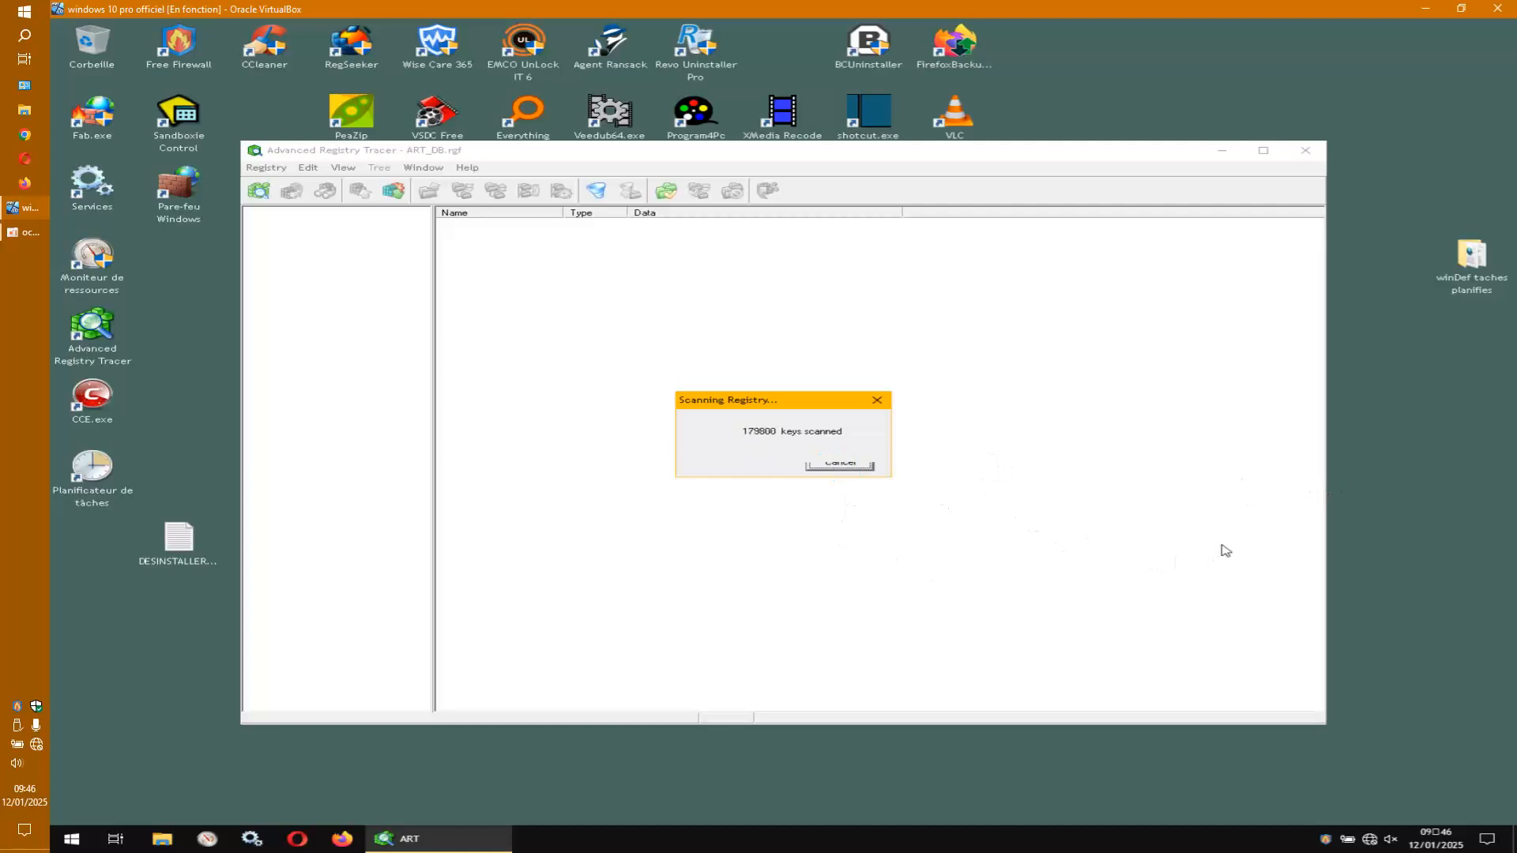
{"action": "mouse_move", "coordinate": [25, 240]}
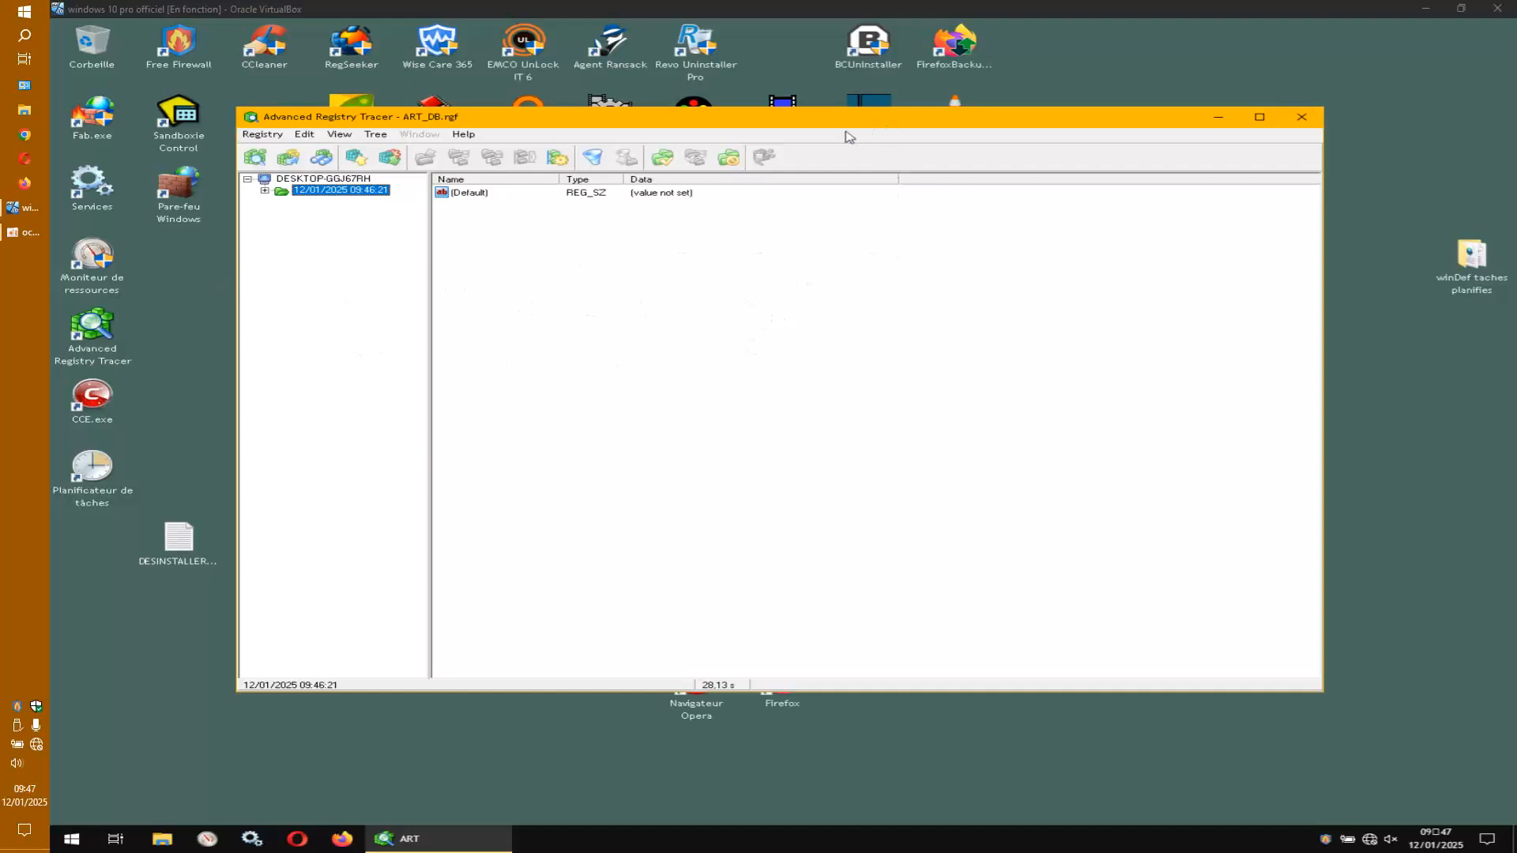
Expand the 12/01/2025 09:46:21 snapshot and examine its HKEY_LOCAL_MACHINE and HKEY_USERS branches.
{"action": "left_click", "coordinate": [265, 191]}
{"action": "left_click", "coordinate": [265, 191]}
{"action": "left_click", "coordinate": [265, 191]}
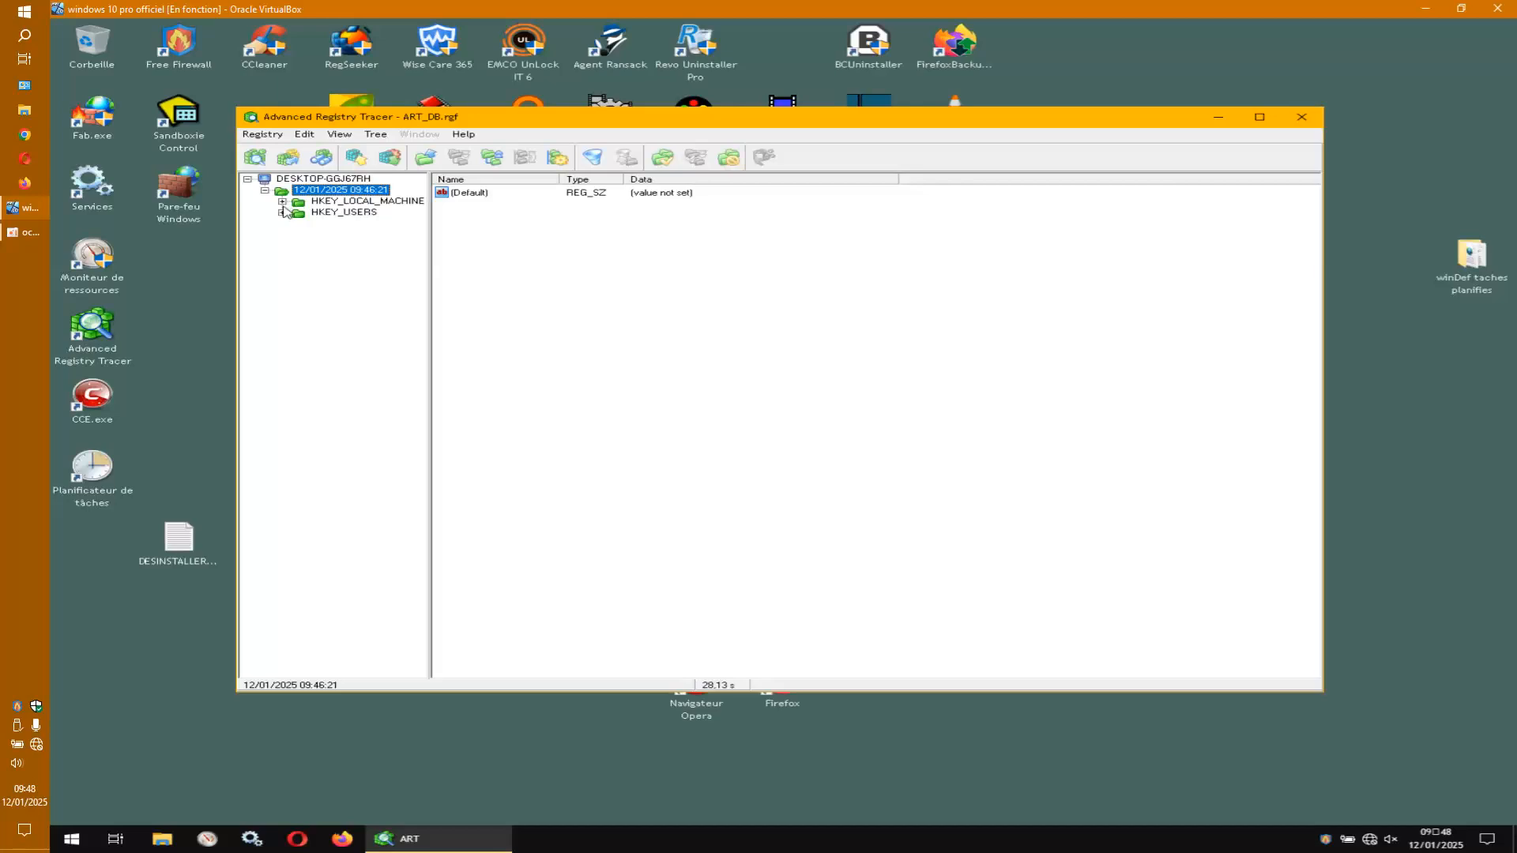
{"action": "left_click", "coordinate": [407, 200]}
{"action": "left_click", "coordinate": [282, 202]}
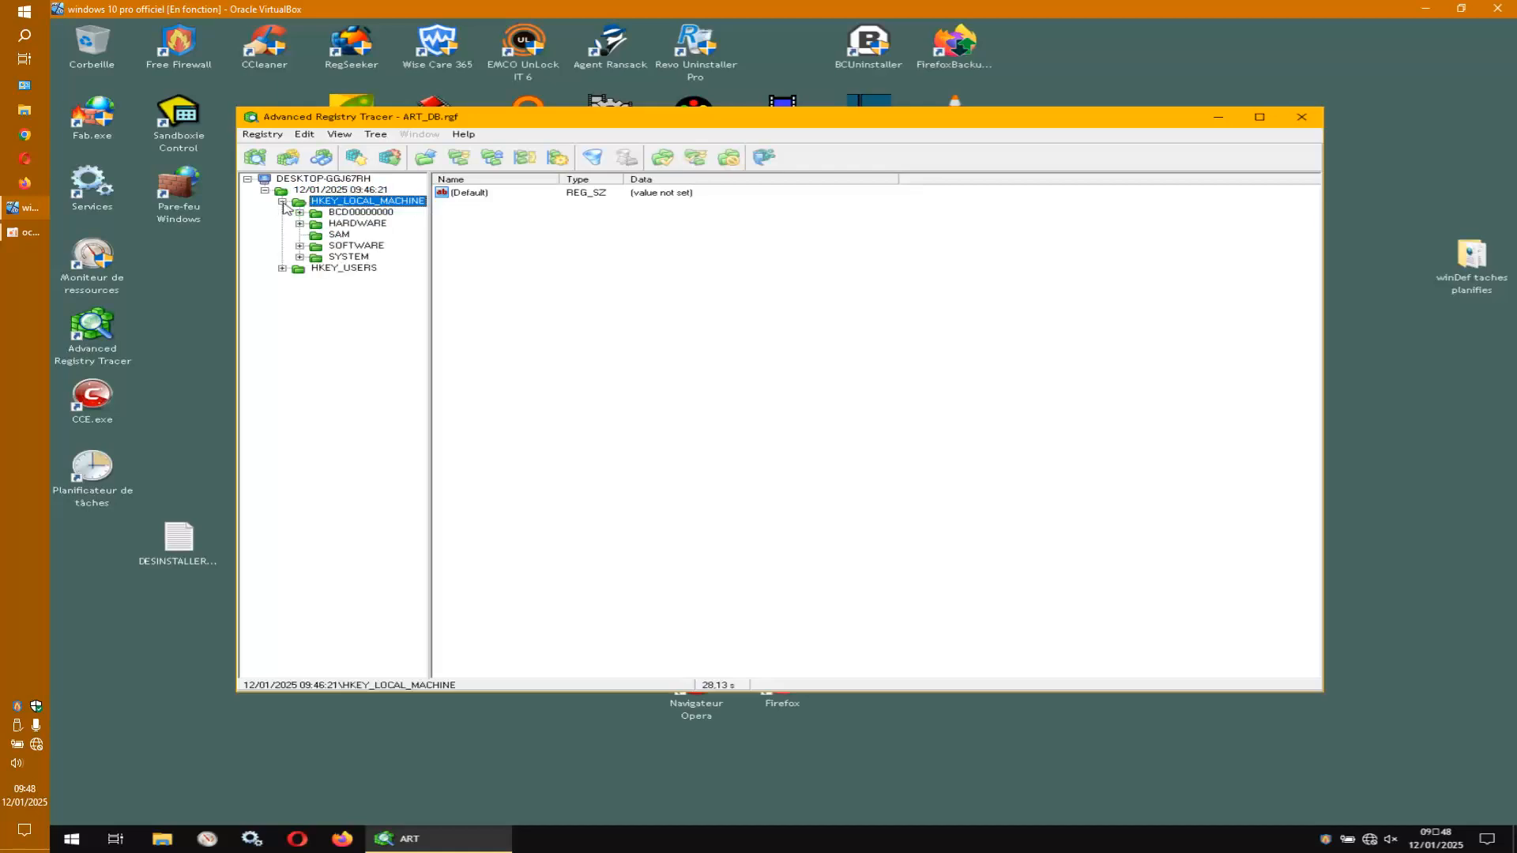
{"action": "left_click", "coordinate": [282, 269]}
{"action": "left_click", "coordinate": [282, 269]}
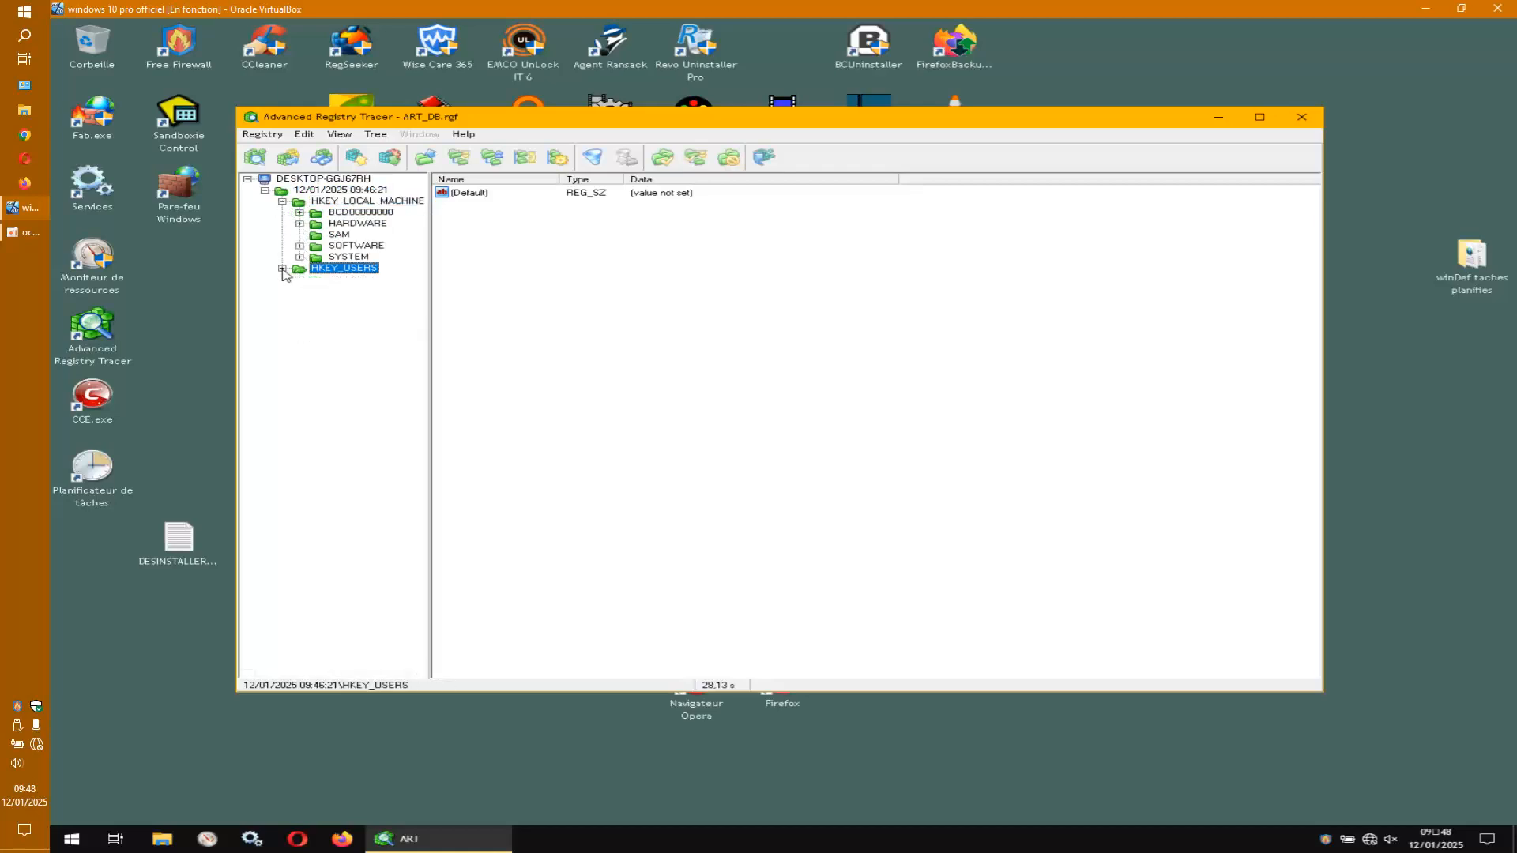
{"action": "left_click", "coordinate": [282, 202]}
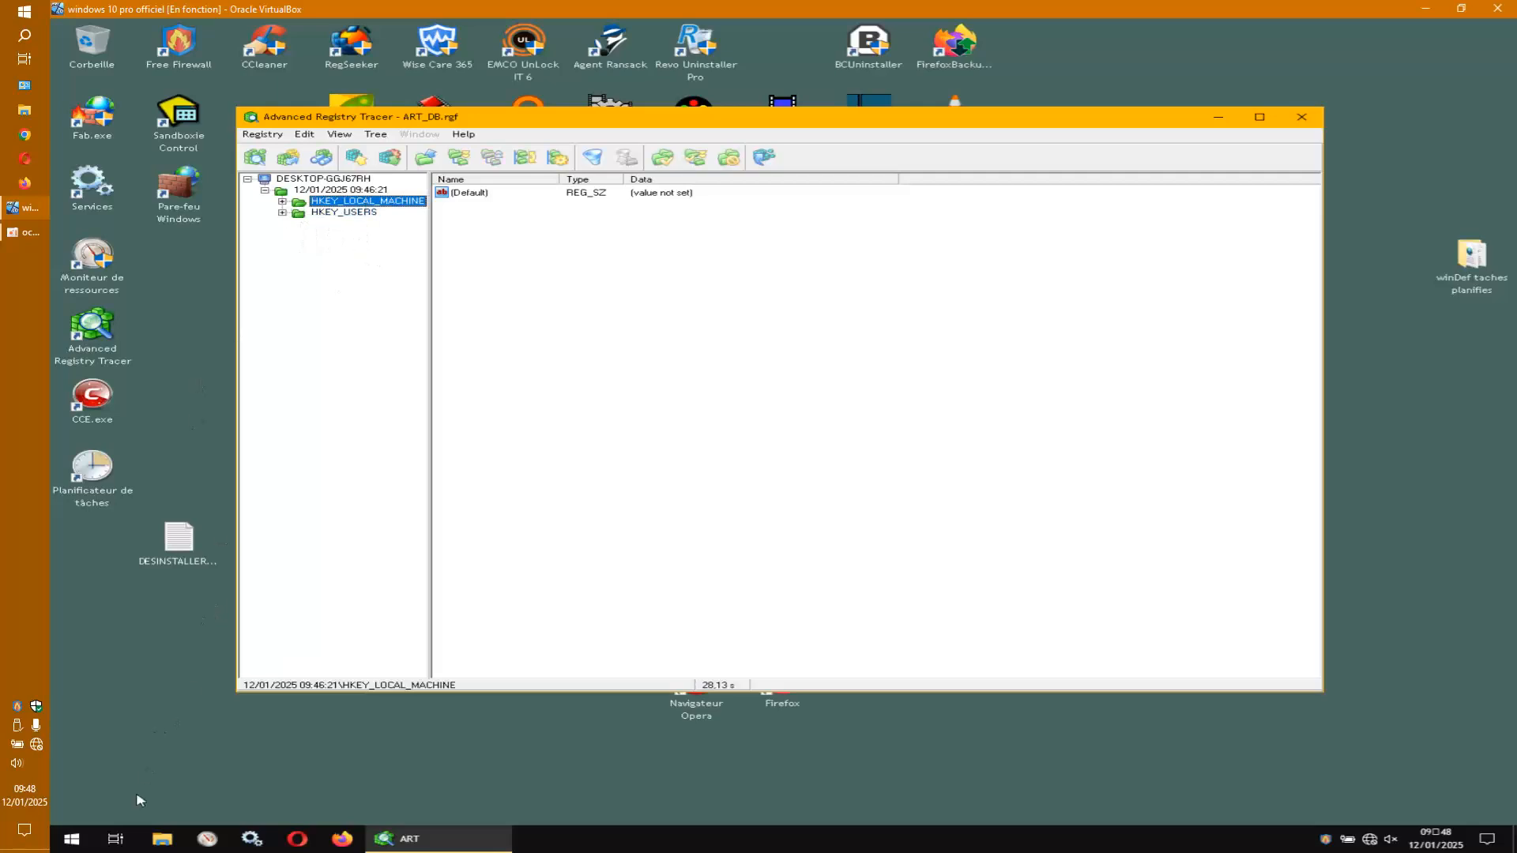
Run regedit, allow it to make changes, and place the Registry Editor beside the Advanced Registry Tracer snapshot tree.
{"action": "right_click", "coordinate": [77, 839]}
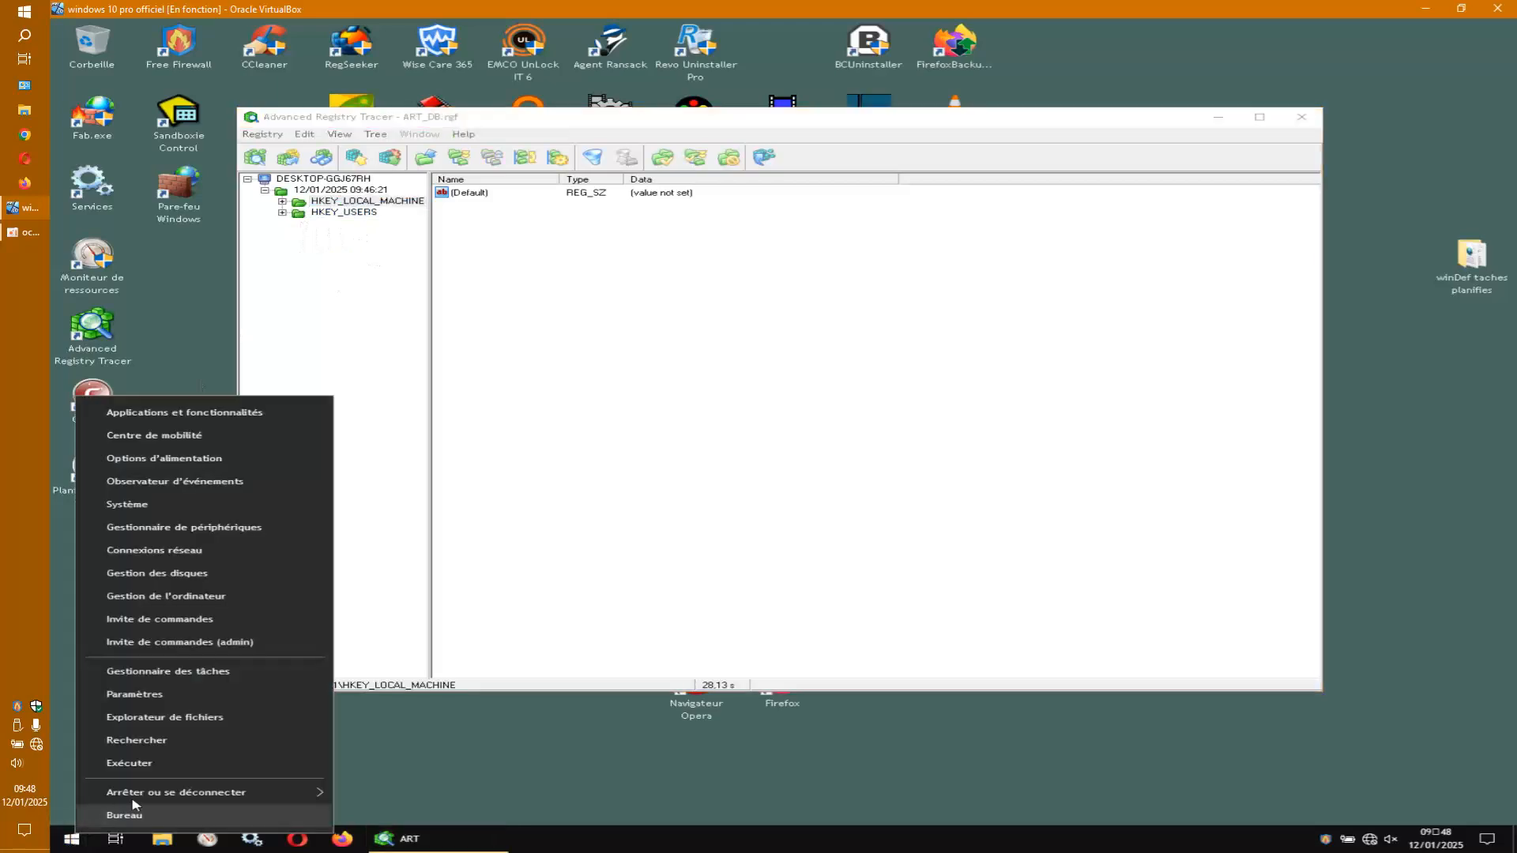
{"action": "left_click", "coordinate": [150, 764]}
{"action": "type", "text": "regedit"}
{"action": "key", "text": "Return"}
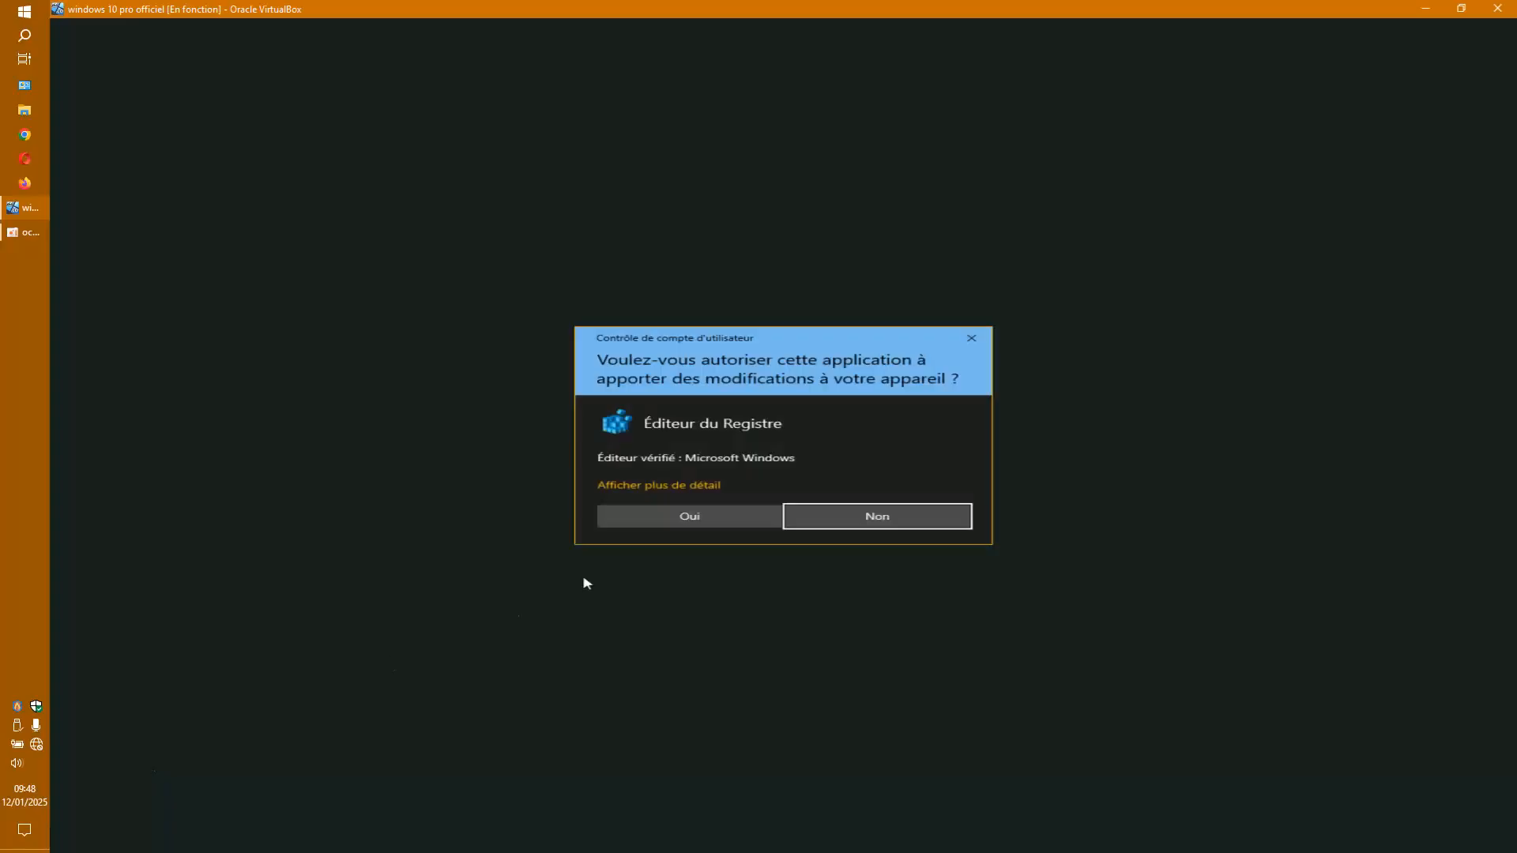
{"action": "left_click", "coordinate": [690, 517]}
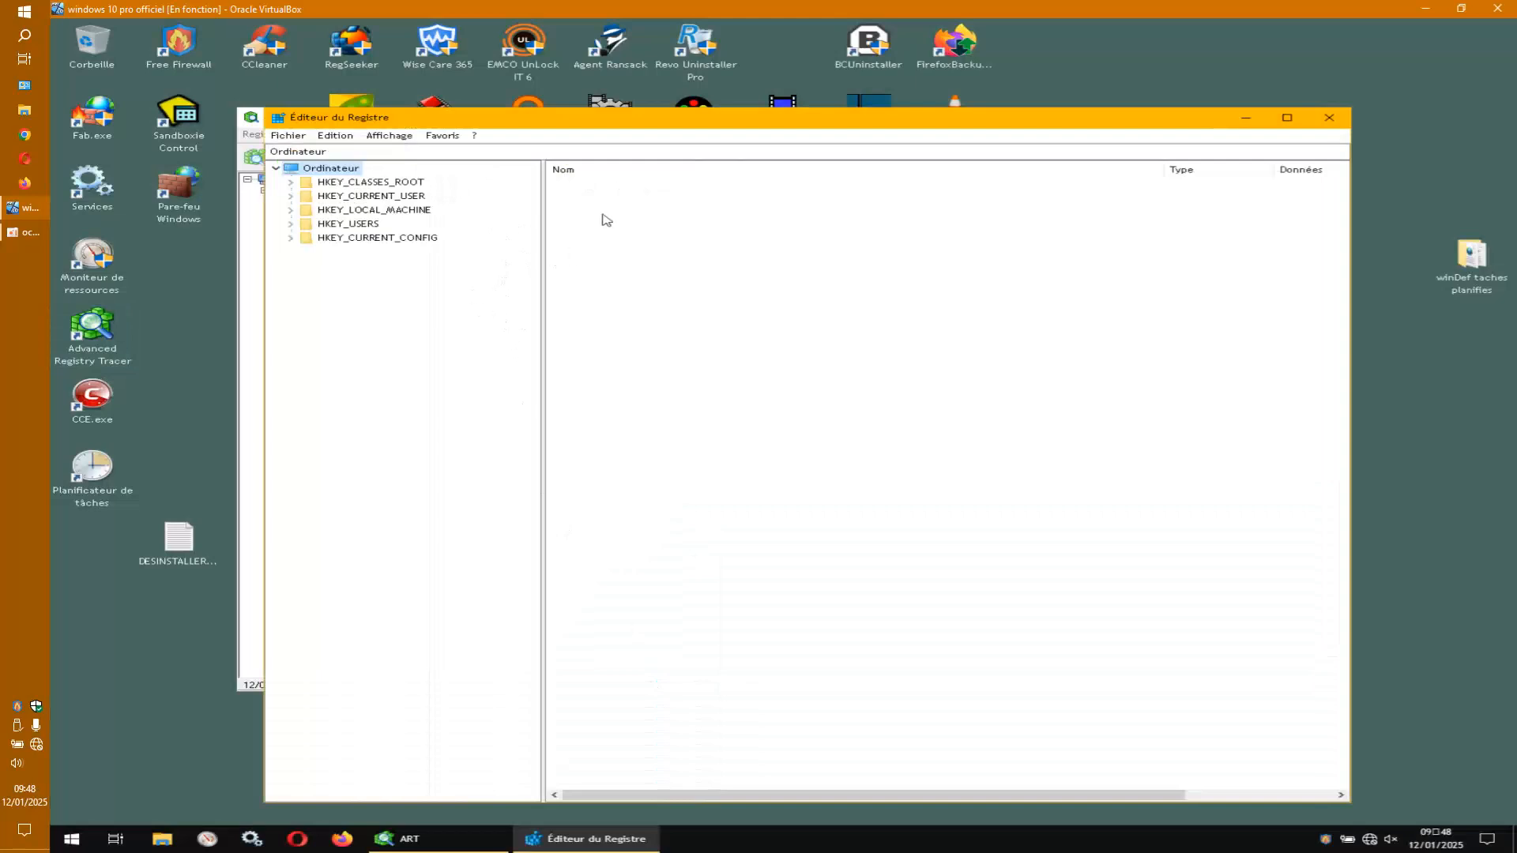
{"action": "left_click_drag", "start_coordinate": [693, 126], "coordinate": [1051, 291]}
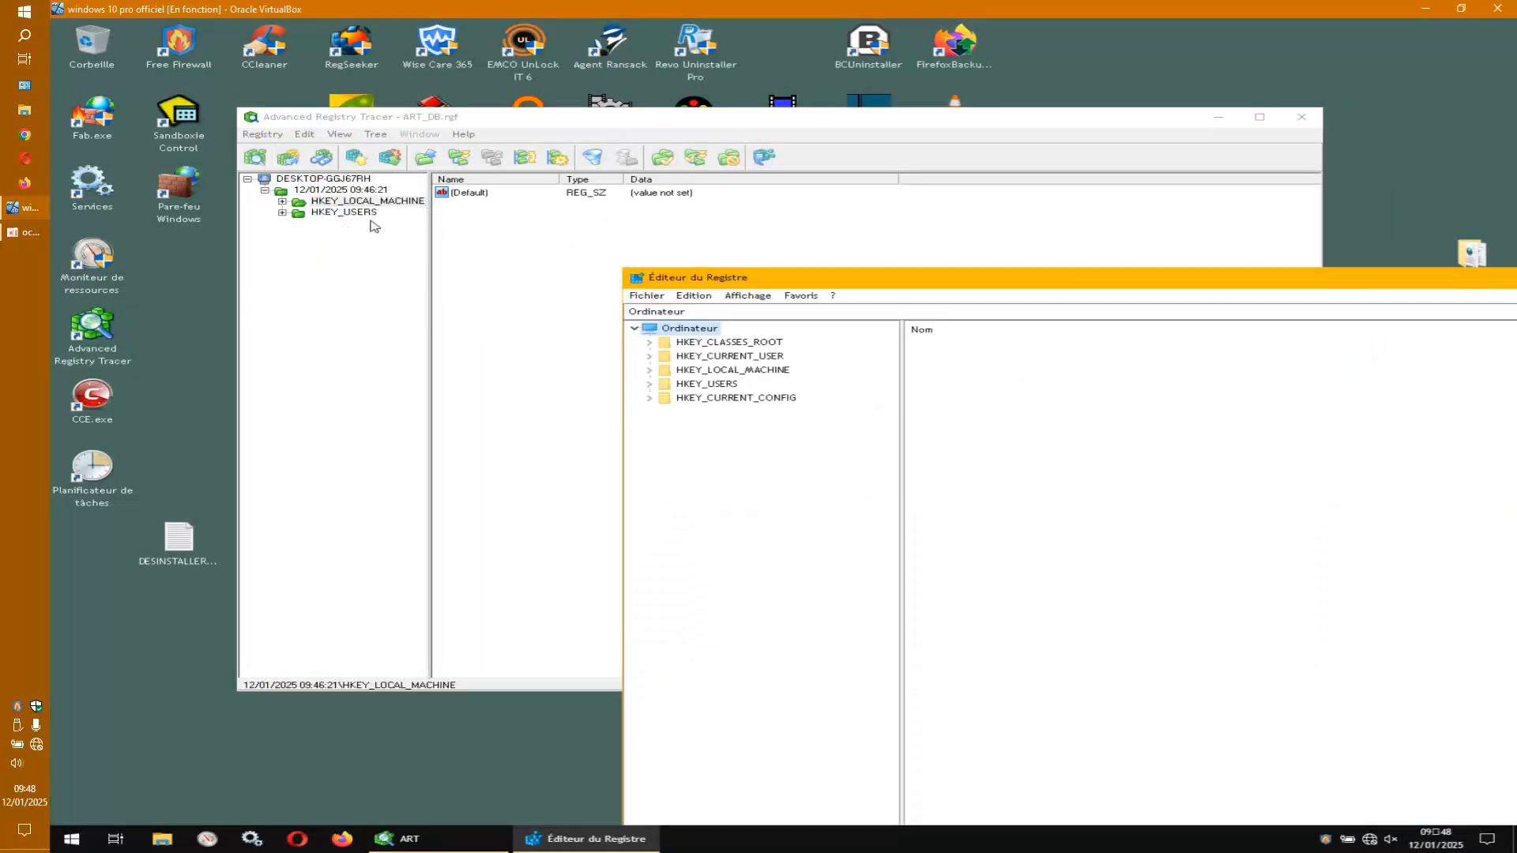
Compare the Registry Editor's root keys with those in the Advanced Registry Tracer snapshot, and close the Registry Editor.
{"action": "left_click", "coordinate": [739, 372]}
{"action": "left_click", "coordinate": [714, 386]}
{"action": "left_click", "coordinate": [733, 345]}
{"action": "left_click", "coordinate": [735, 358]}
{"action": "left_click", "coordinate": [747, 398]}
{"action": "left_click_drag", "start_coordinate": [968, 286], "coordinate": [696, 228]}
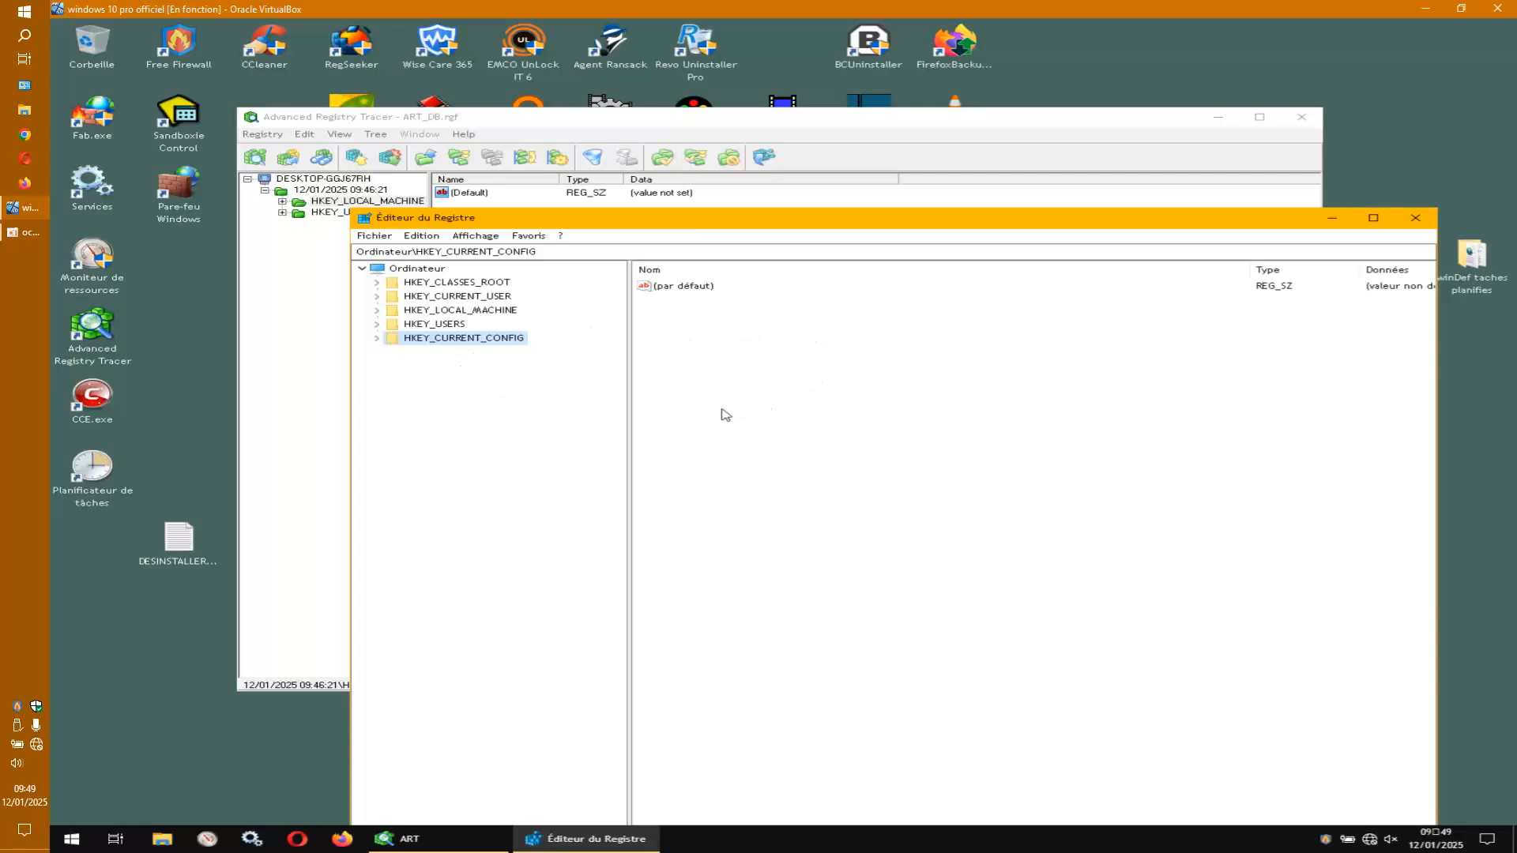
{"action": "left_click_drag", "start_coordinate": [652, 226], "coordinate": [870, 237]}
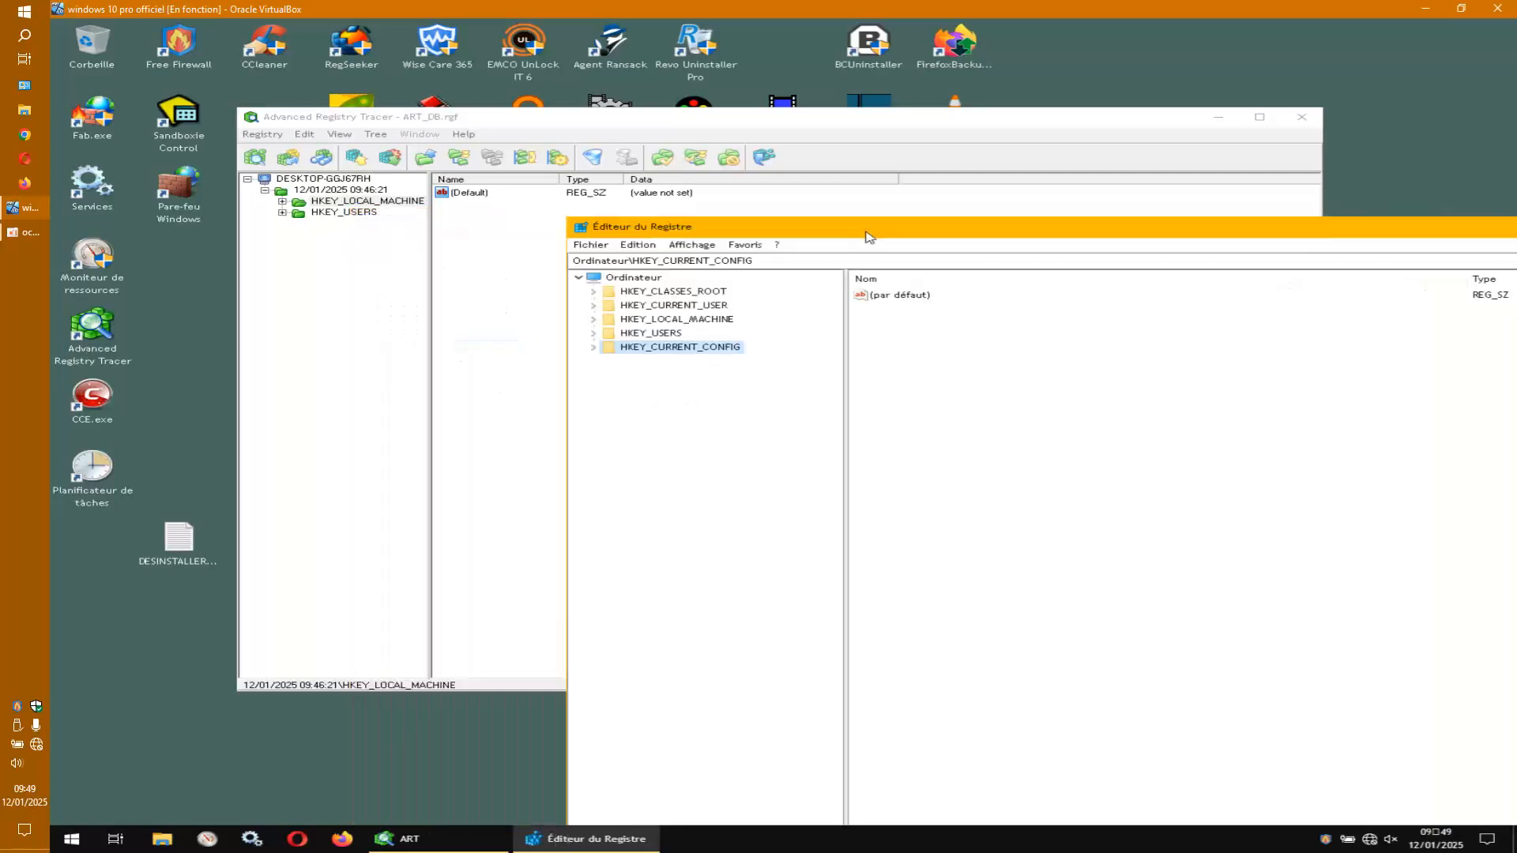
{"action": "left_click", "coordinate": [675, 335]}
{"action": "left_click", "coordinate": [691, 321]}
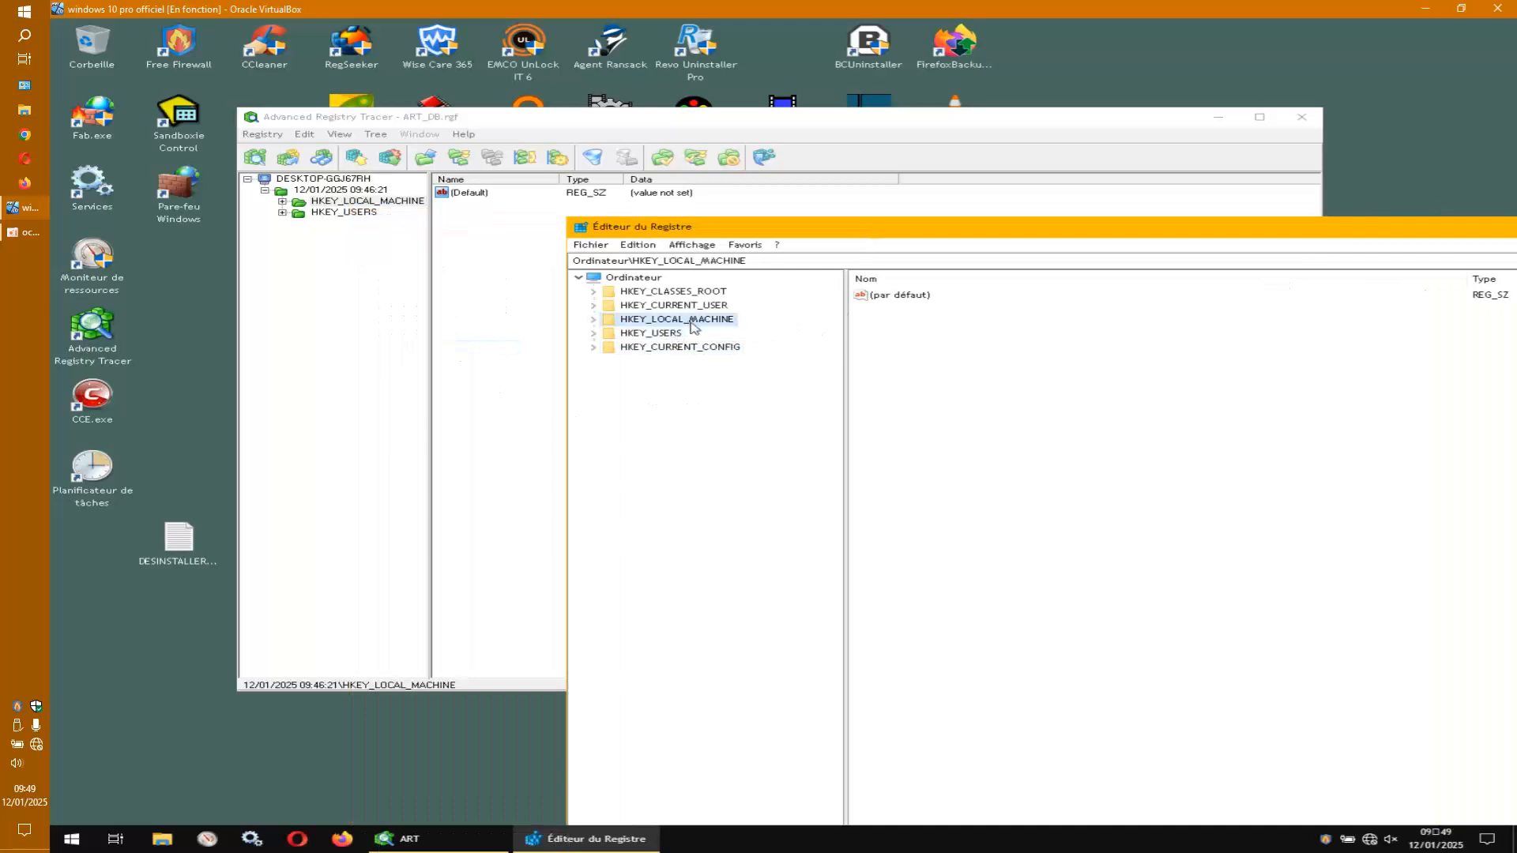
{"action": "left_click", "coordinate": [682, 310]}
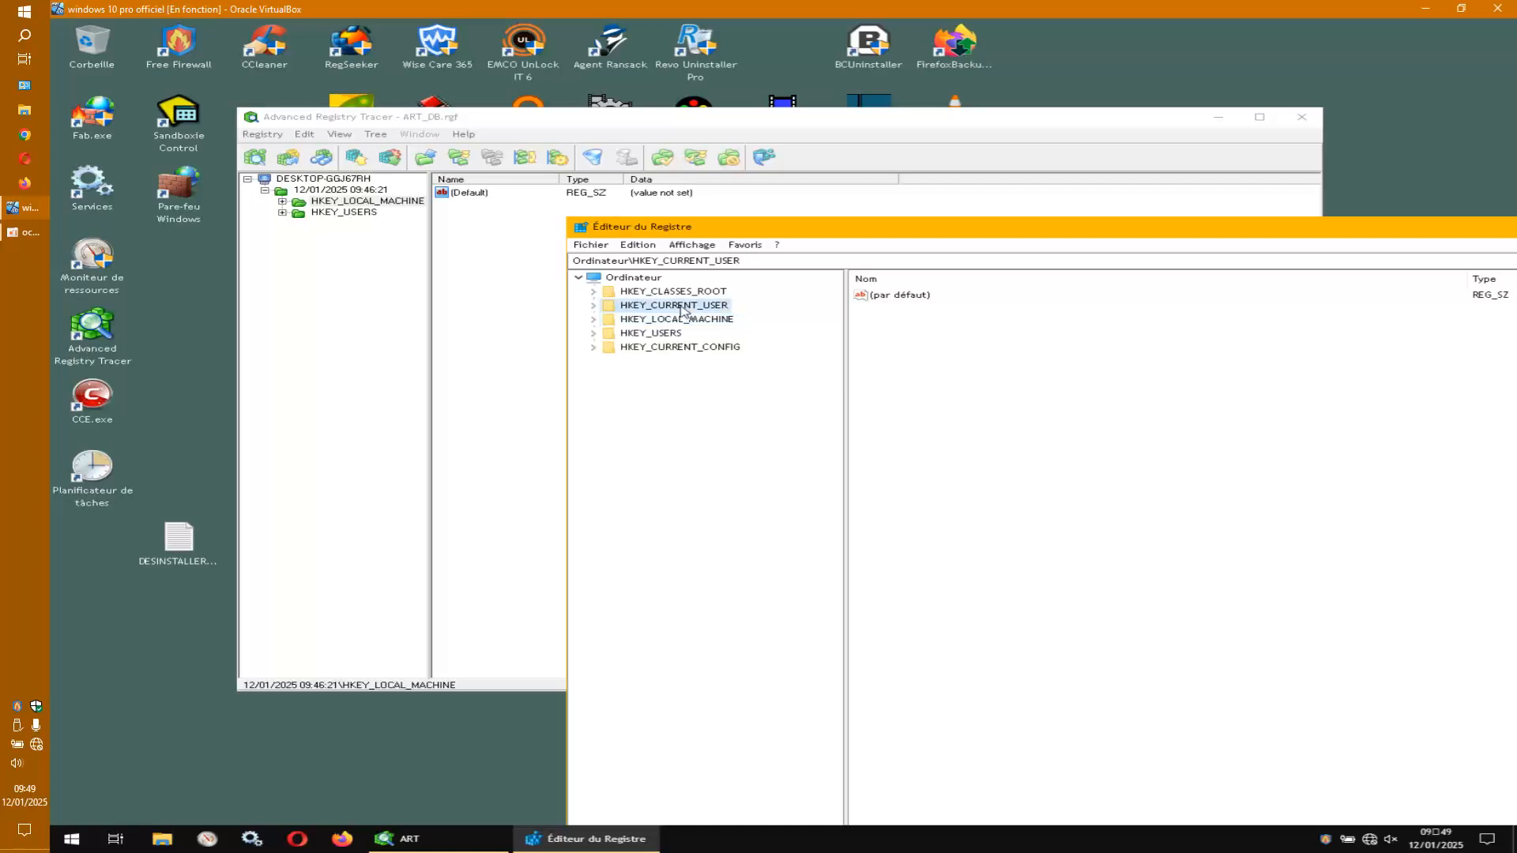
{"action": "left_click", "coordinate": [674, 347]}
{"action": "left_click", "coordinate": [695, 292]}
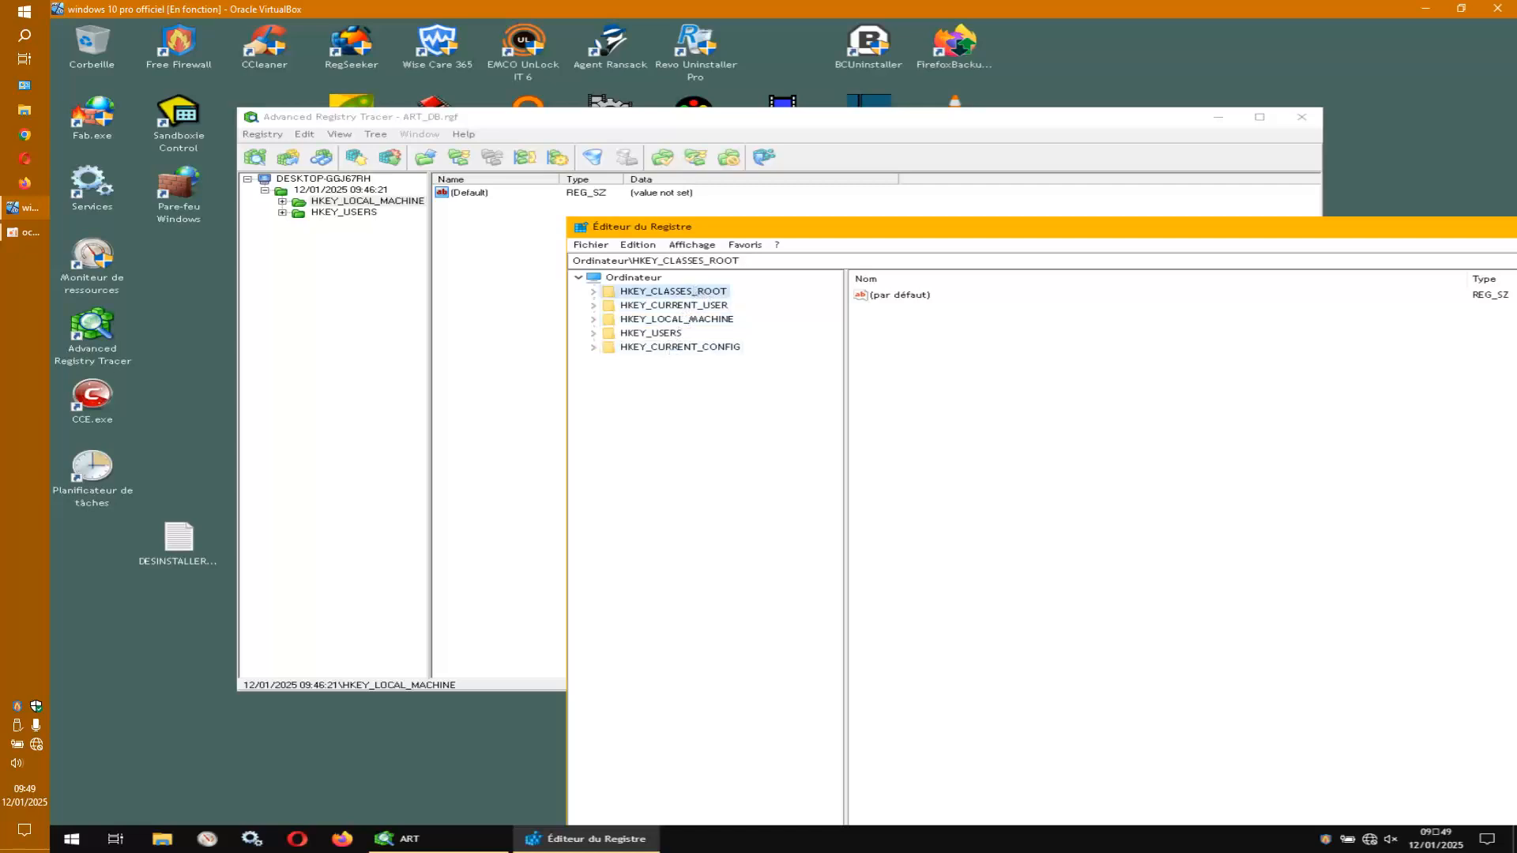
{"action": "left_click_drag", "start_coordinate": [1060, 237], "coordinate": [858, 235]}
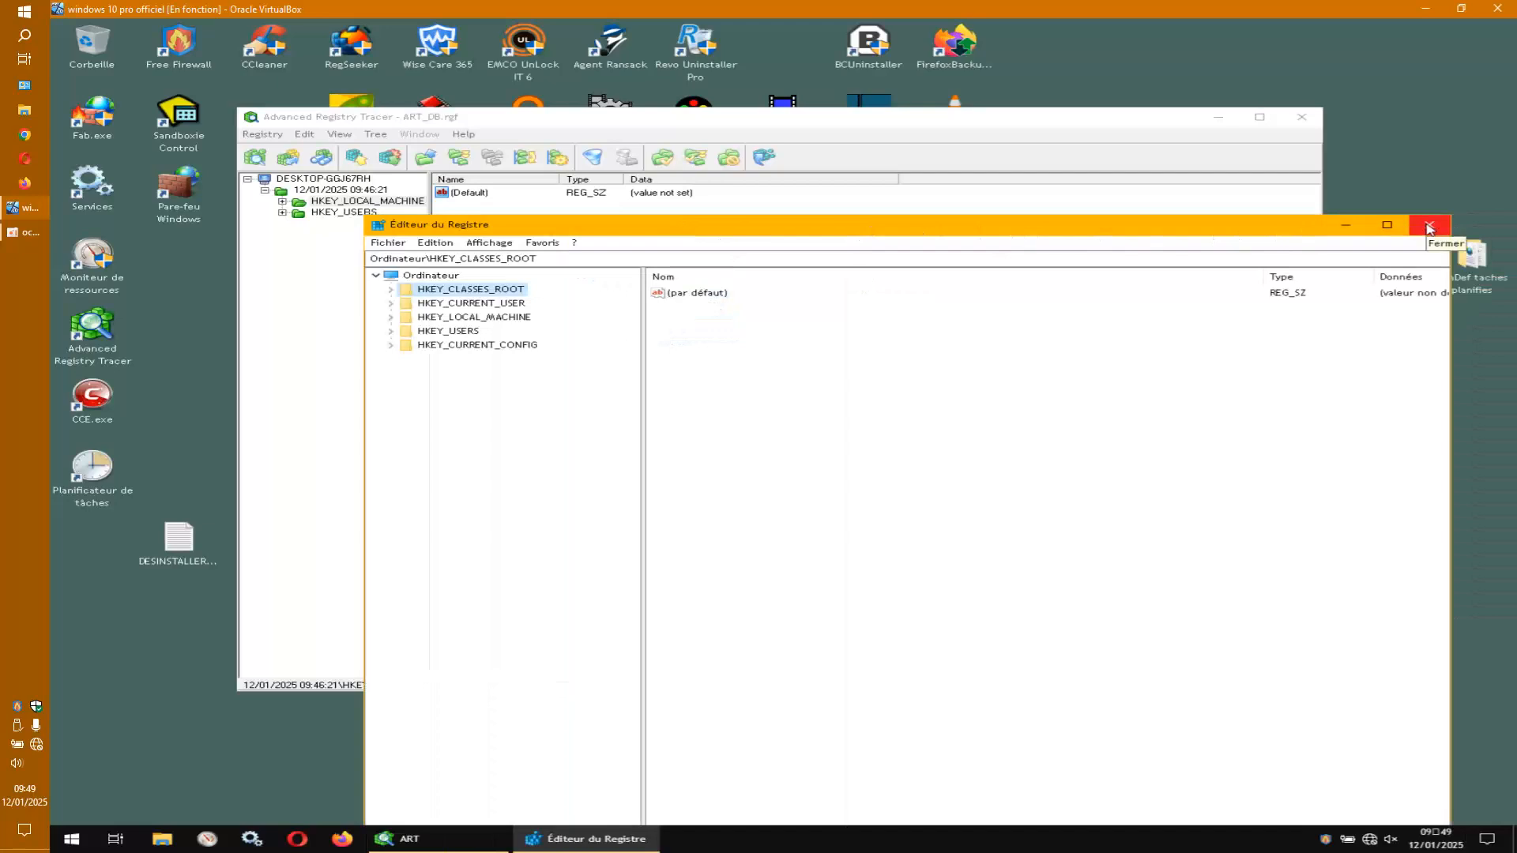
{"action": "left_click", "coordinate": [1429, 229]}
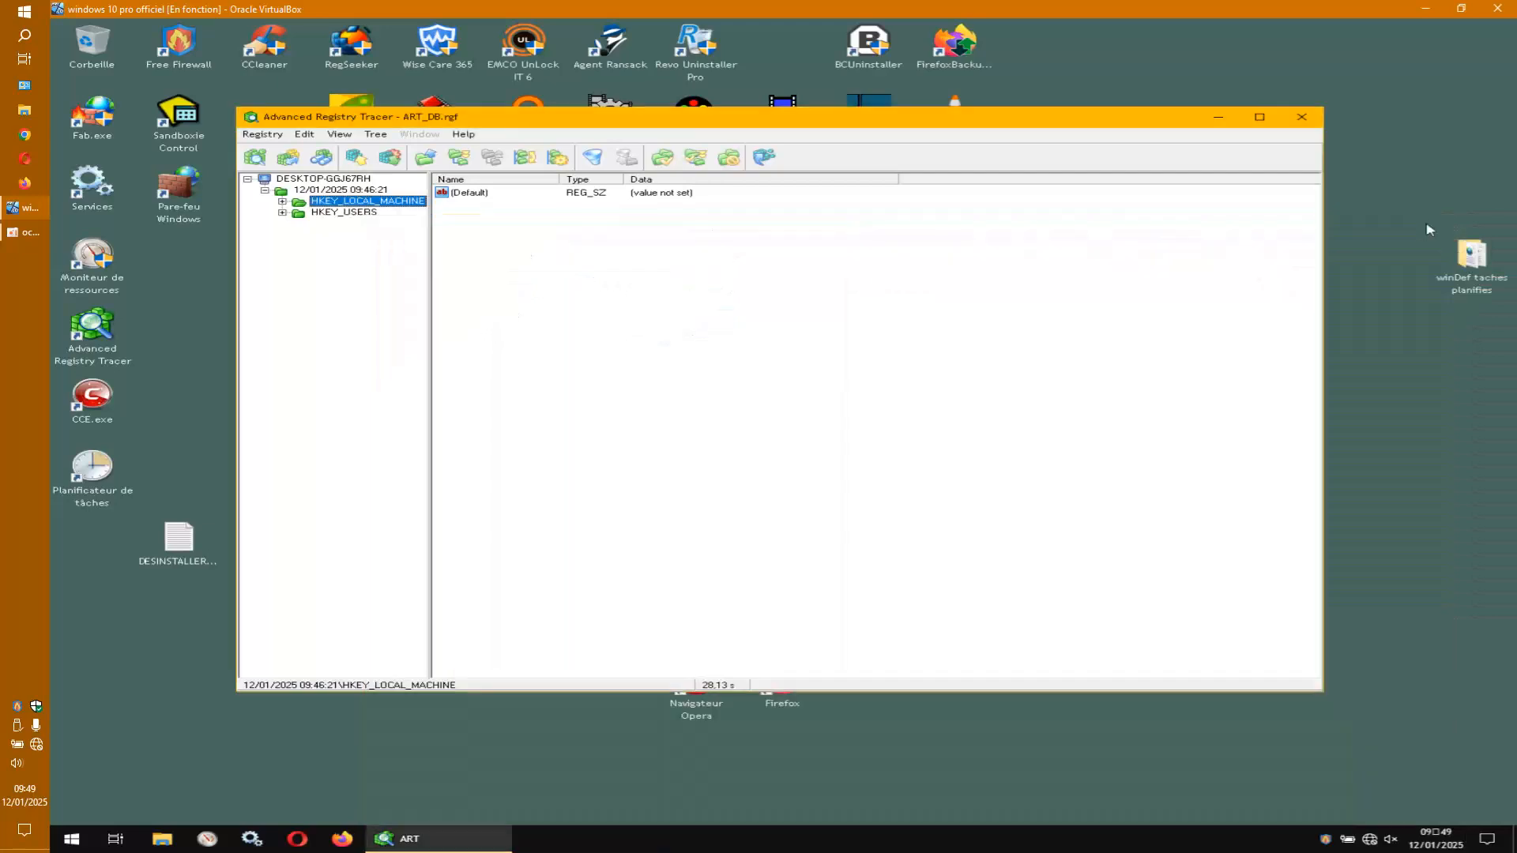
Review the General and Comparison settings of Advanced Registry Tracer and accept them without changes.
{"action": "right_click", "coordinate": [344, 192]}
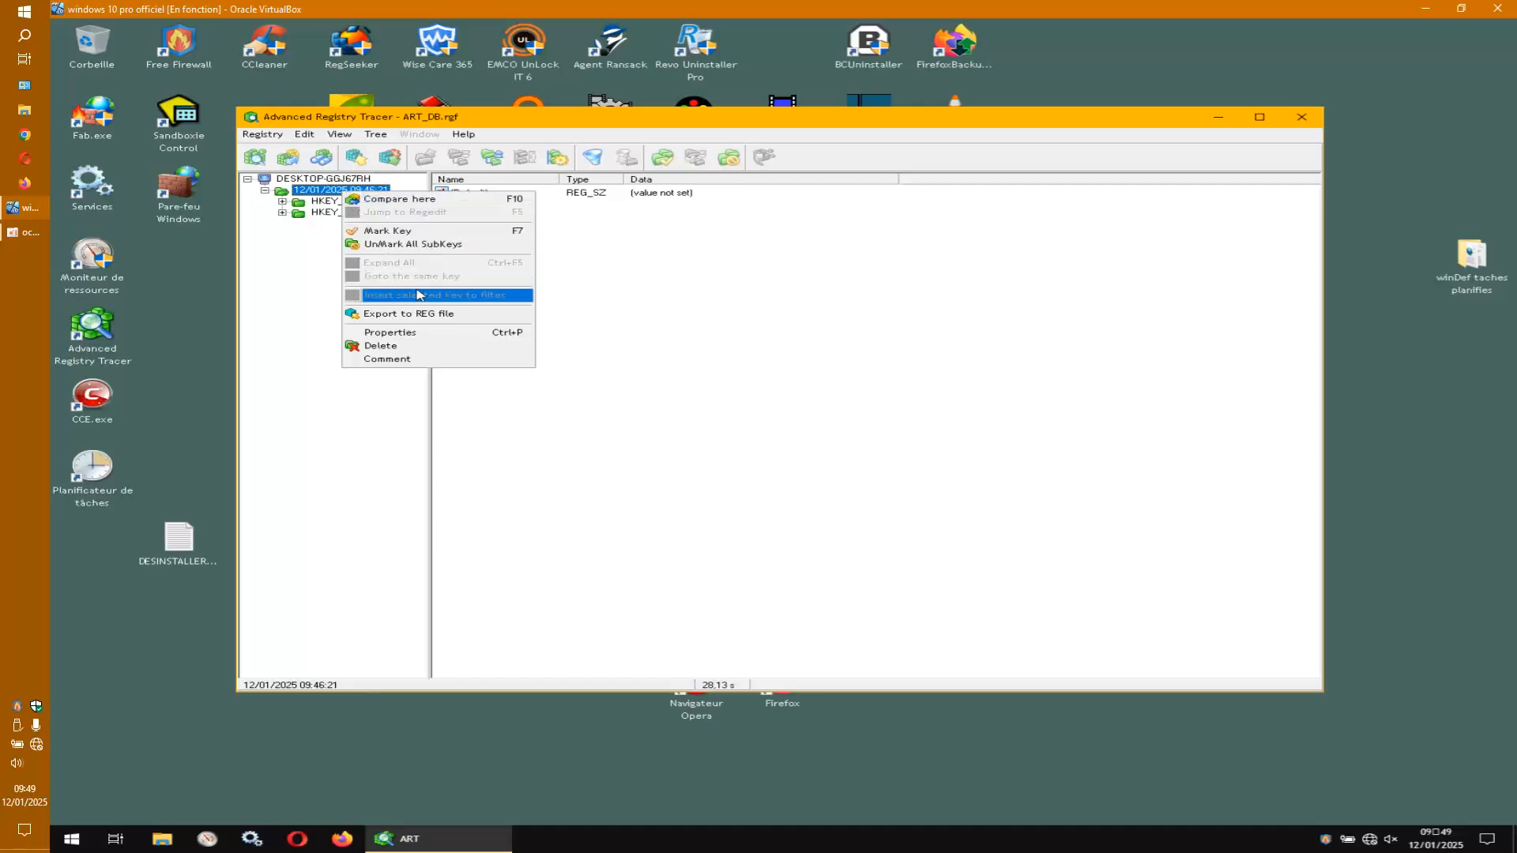
{"action": "left_click", "coordinate": [309, 137]}
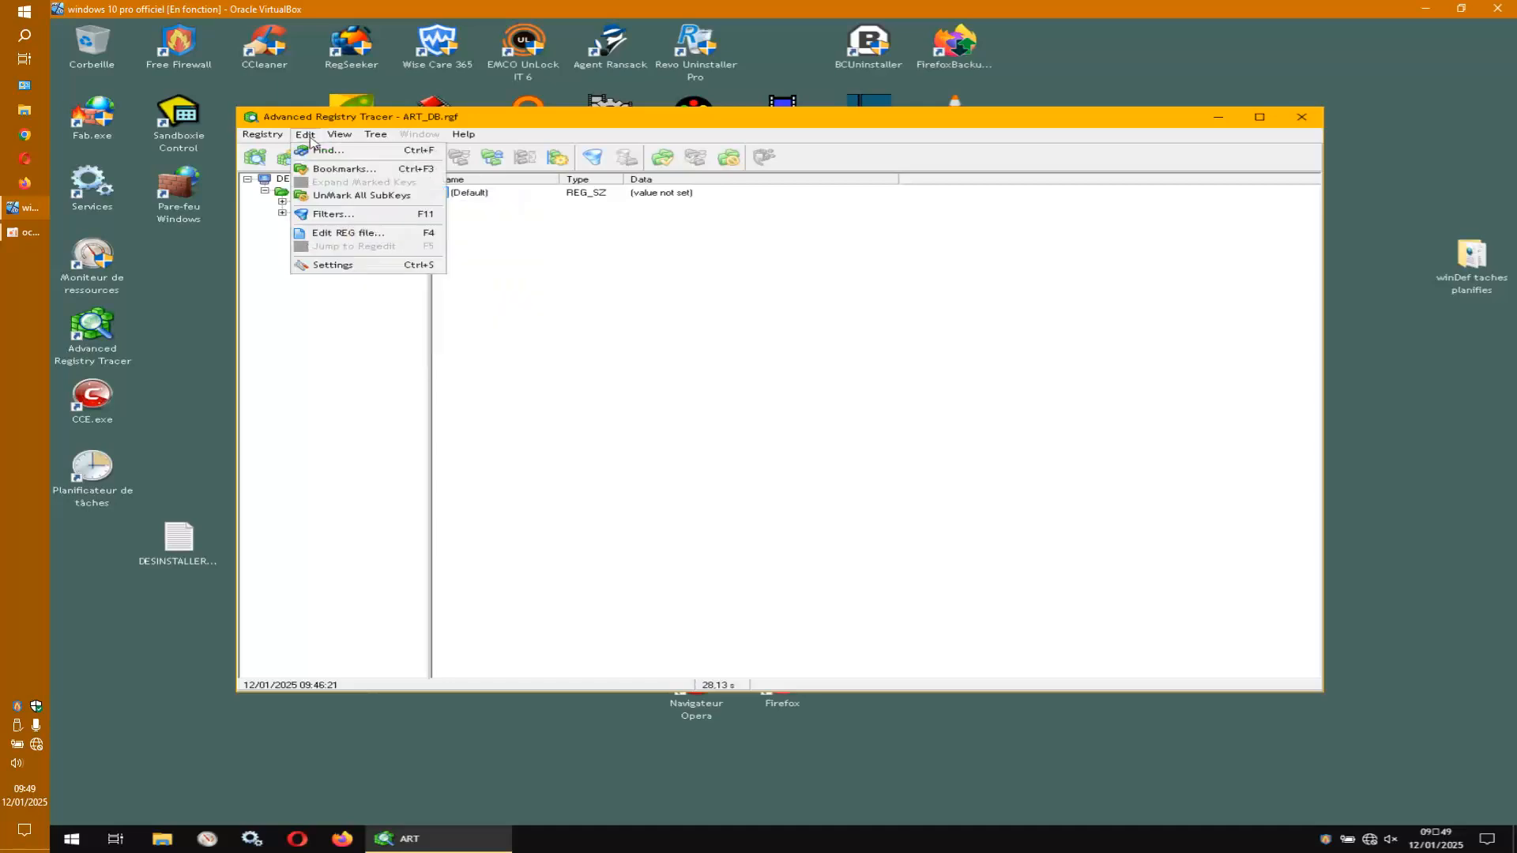
{"action": "left_click", "coordinate": [333, 265]}
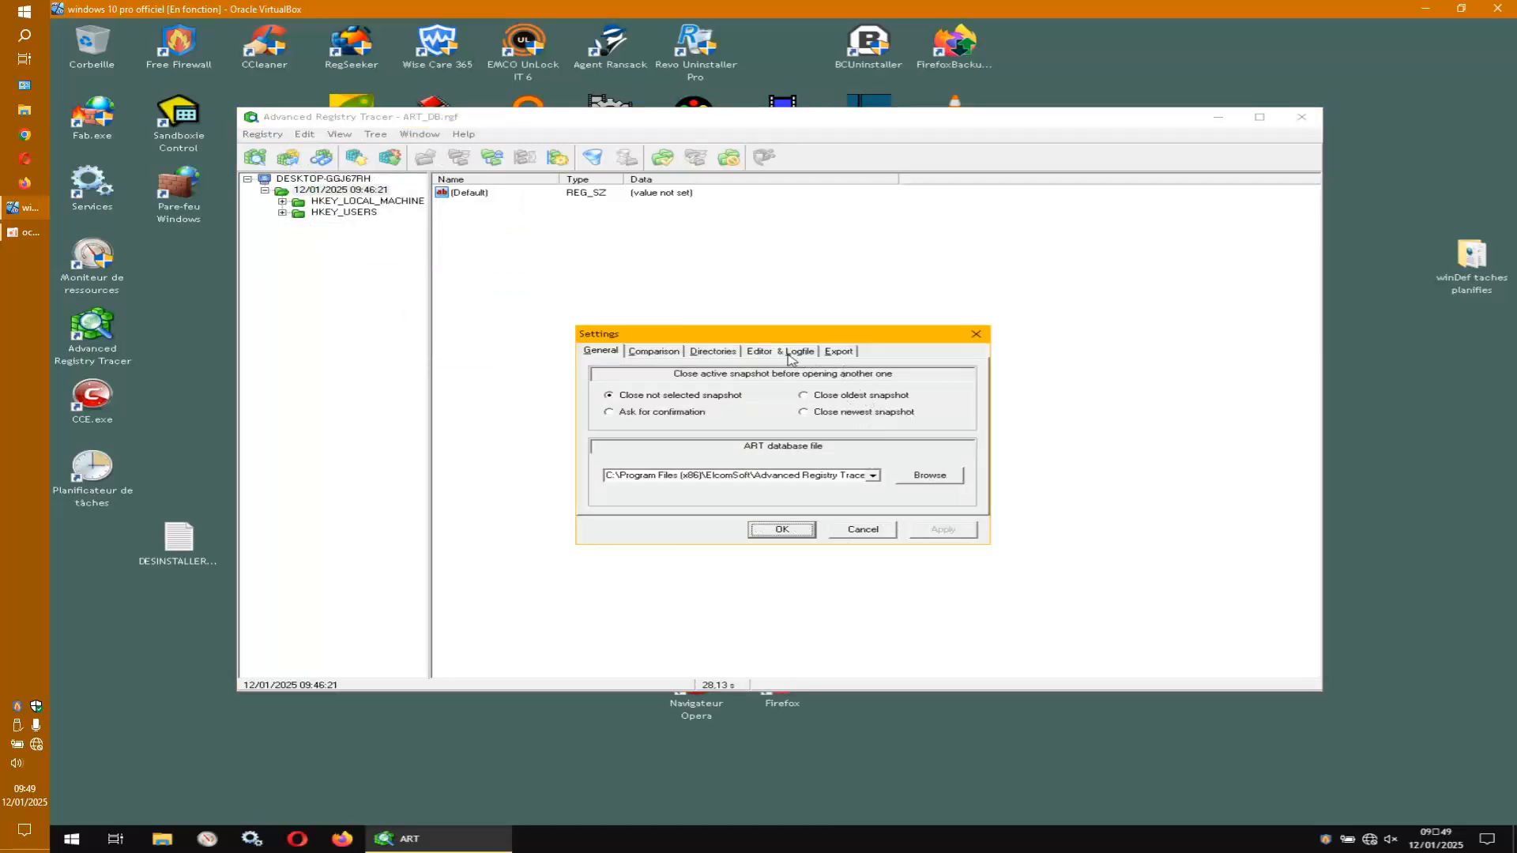
{"action": "left_click", "coordinate": [670, 358]}
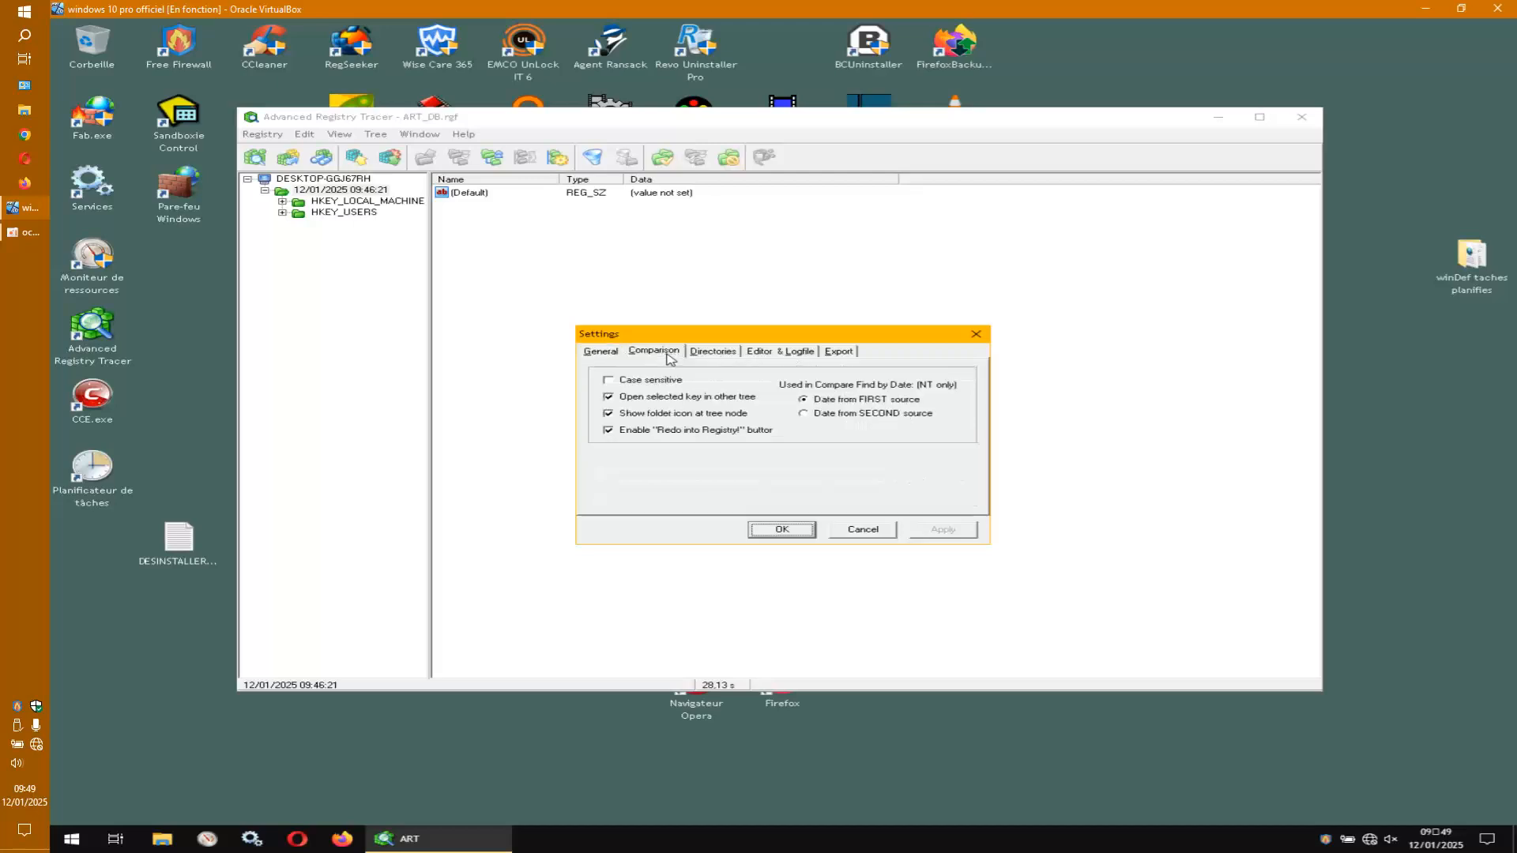
{"action": "left_click", "coordinate": [602, 353]}
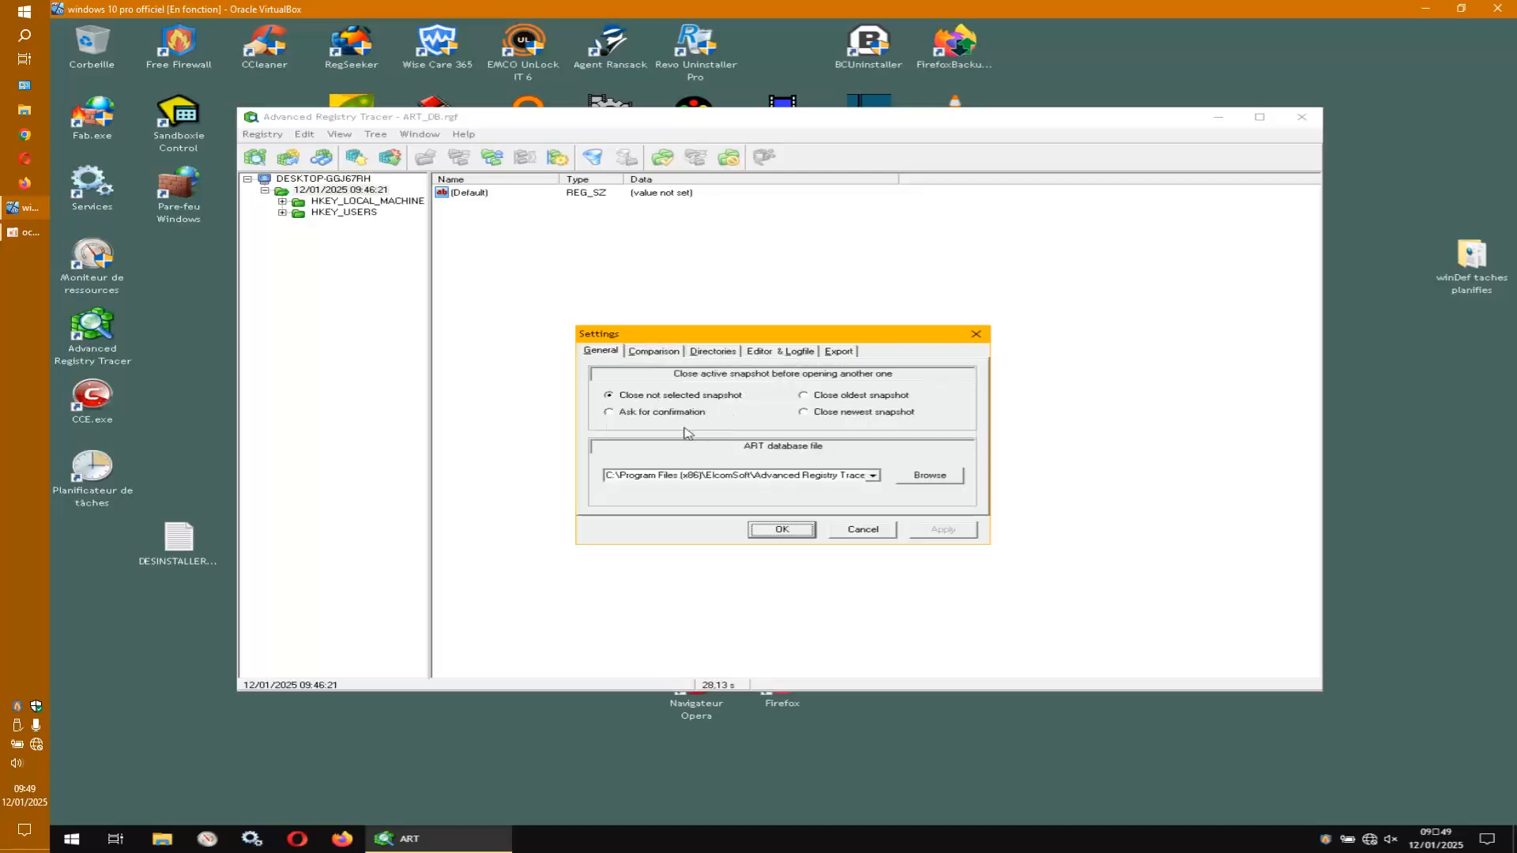
{"action": "left_click", "coordinate": [772, 534]}
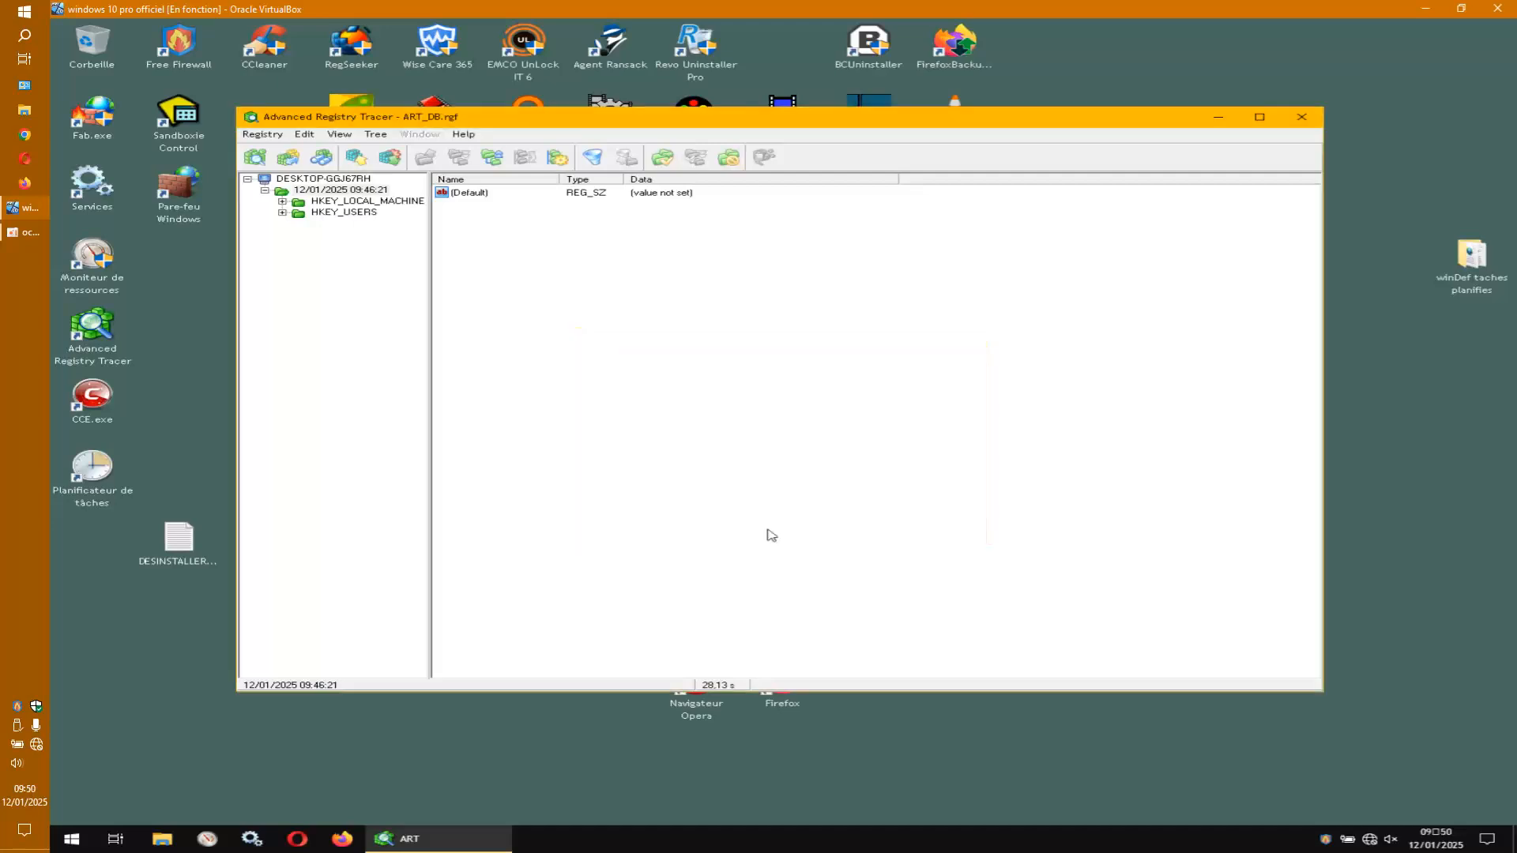
Examine the predefined registry filters, including the key tree of the currentversion filter, and close the Filters window.
{"action": "left_click", "coordinate": [267, 135]}
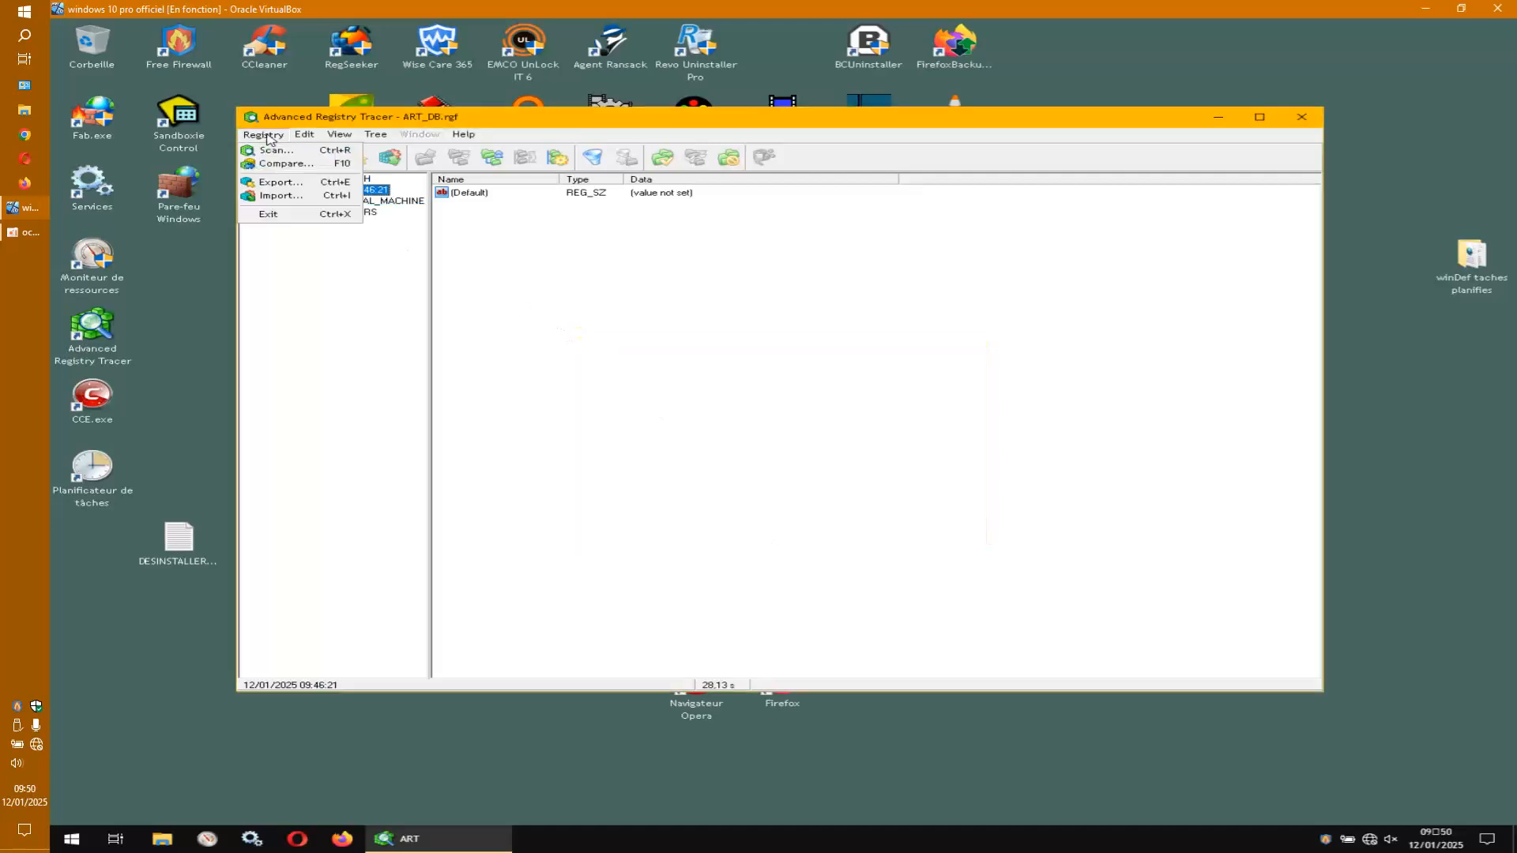
{"action": "mouse_move", "coordinate": [301, 141]}
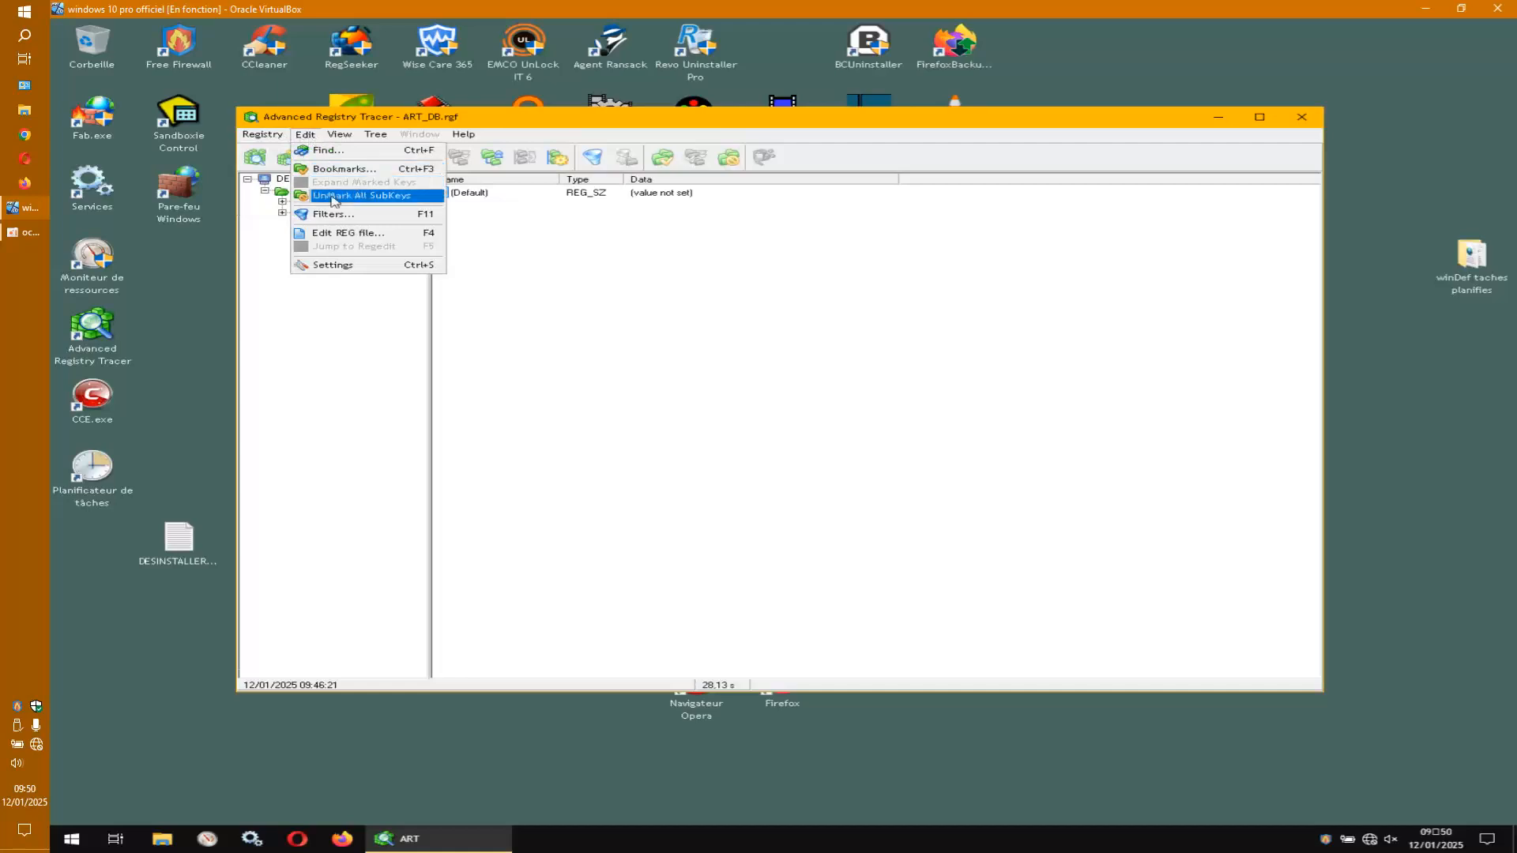
{"action": "left_click", "coordinate": [333, 216]}
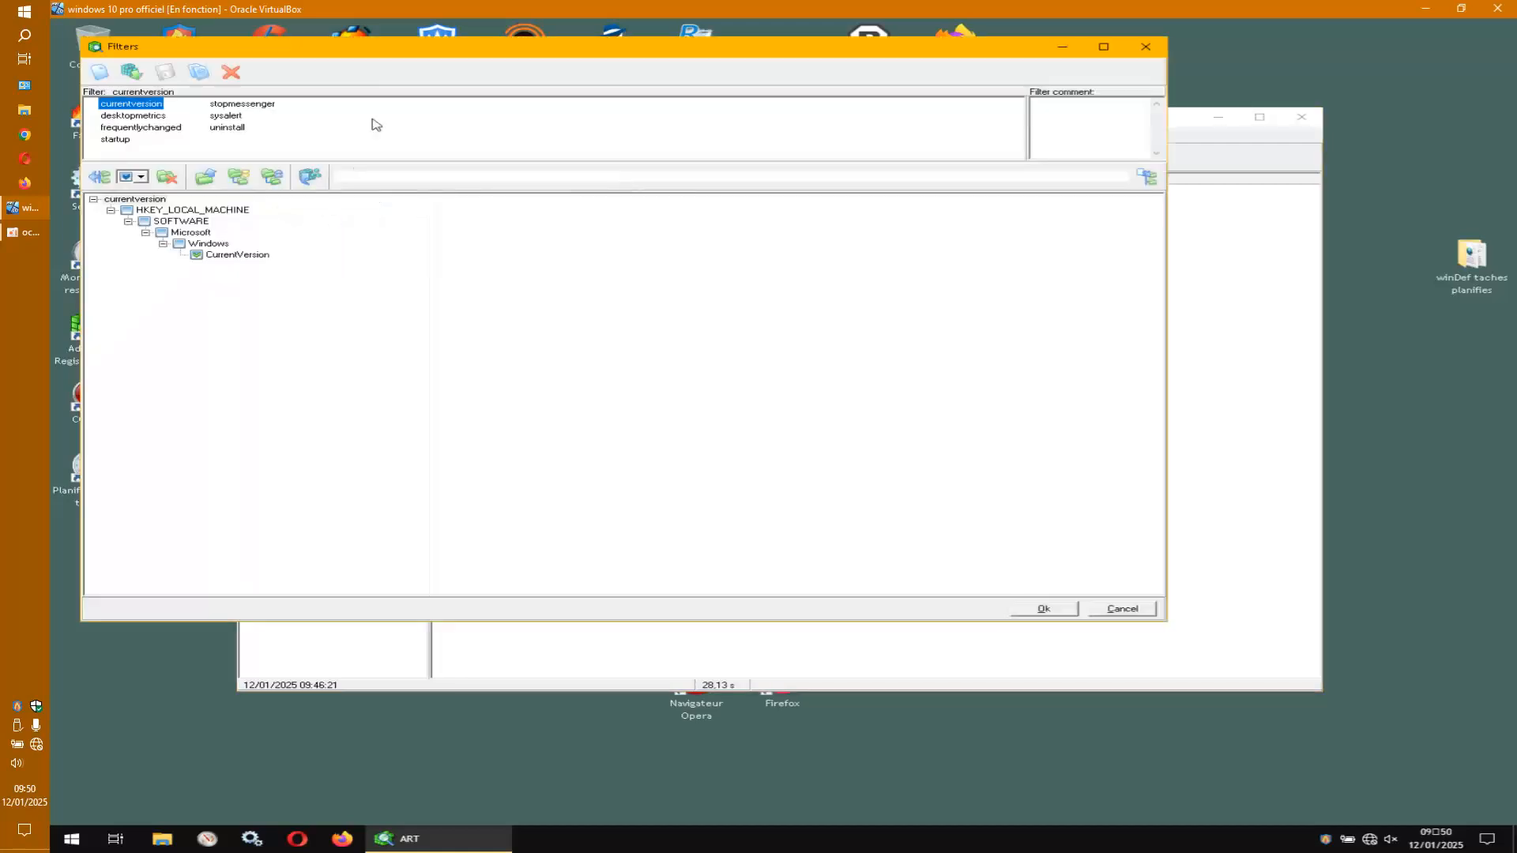
{"action": "left_click_drag", "start_coordinate": [405, 52], "coordinate": [642, 93]}
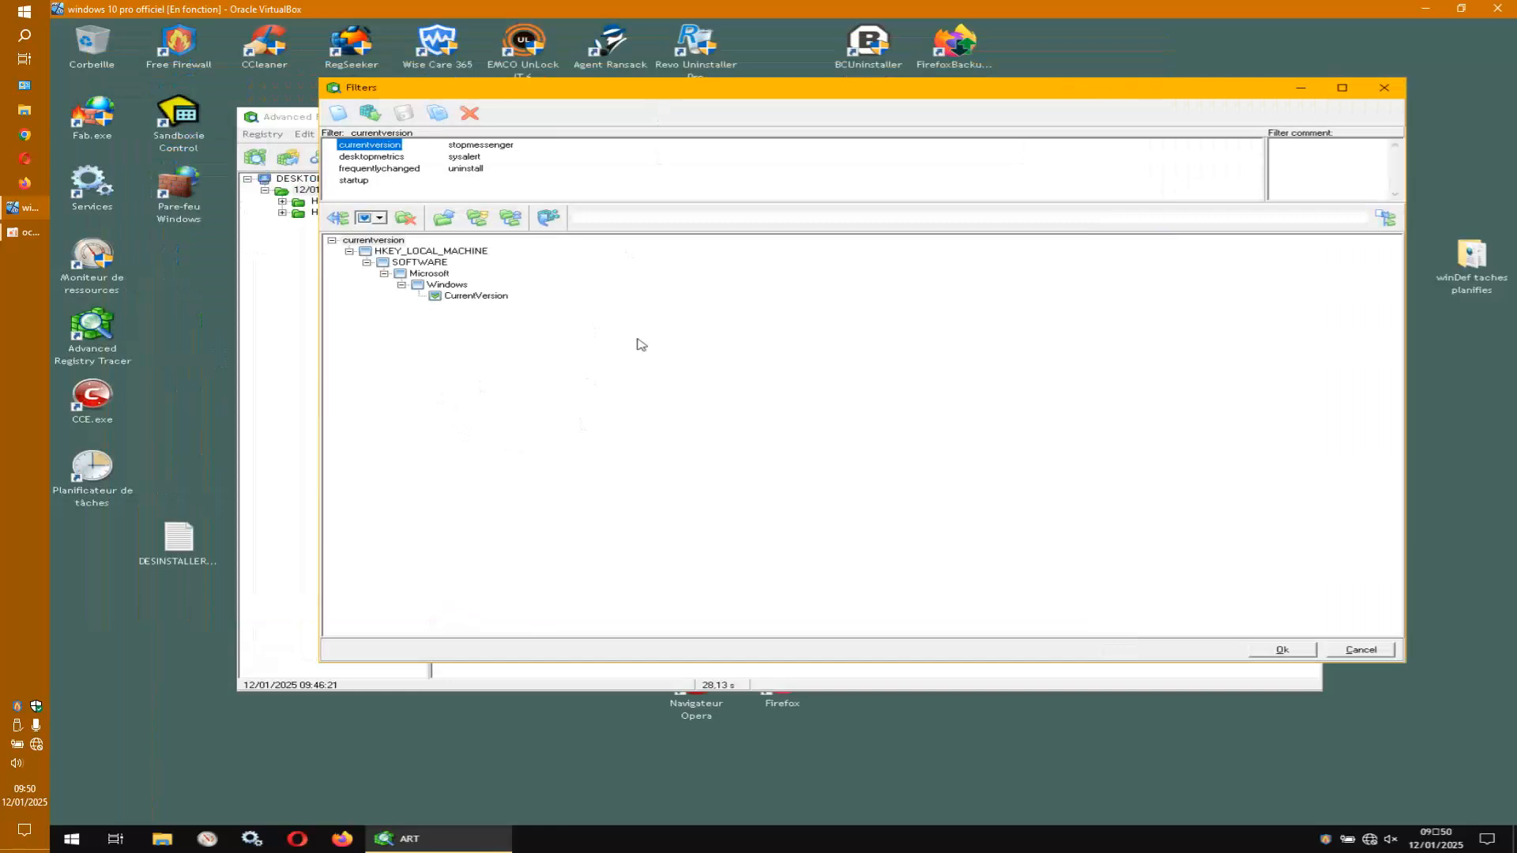
{"action": "left_click", "coordinate": [1389, 93]}
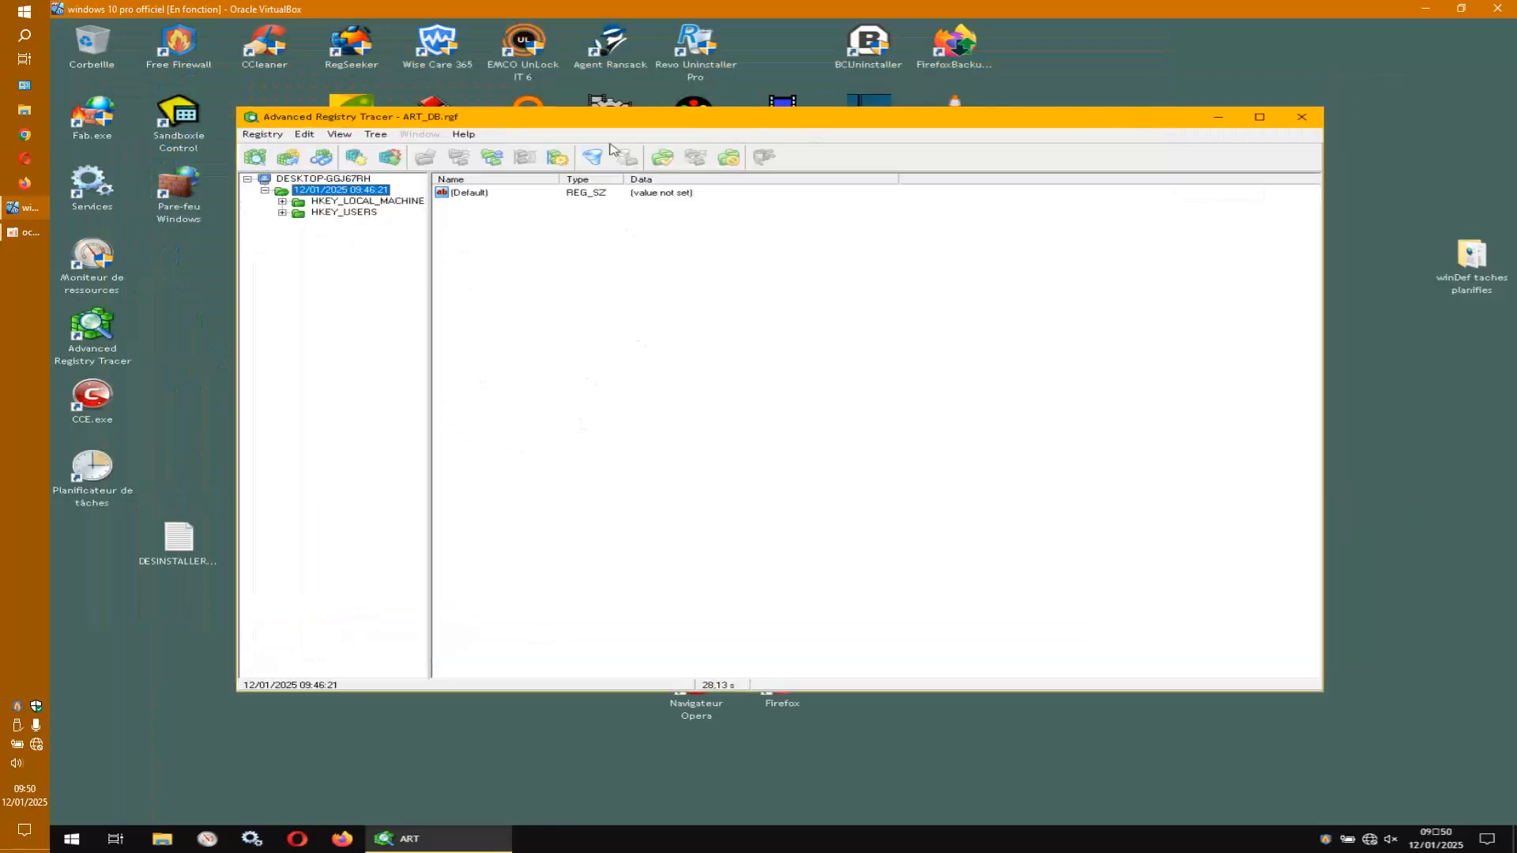
{"action": "left_click", "coordinate": [346, 136]}
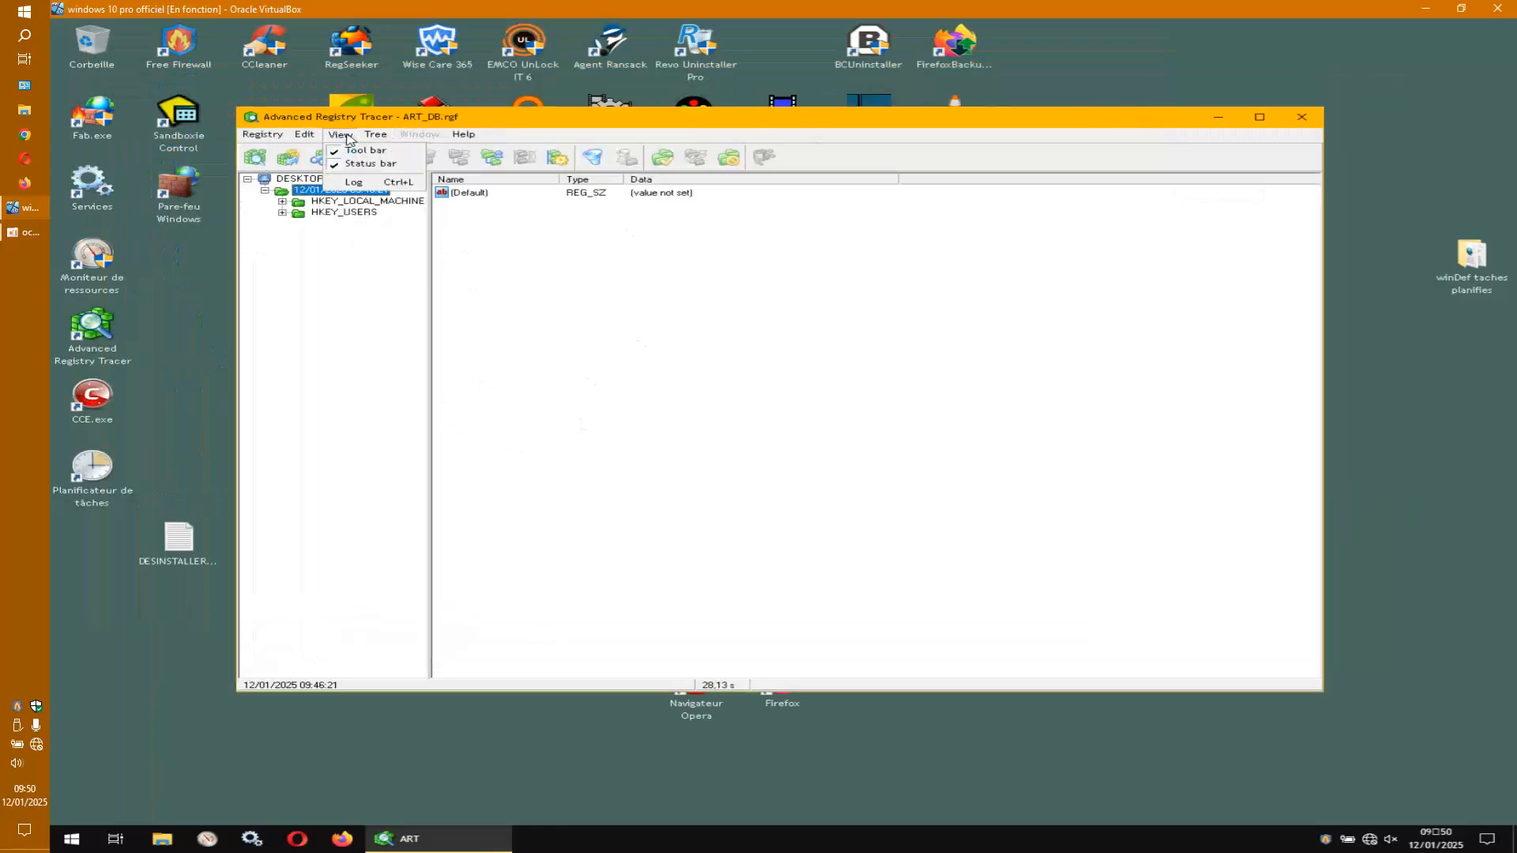
{"action": "mouse_move", "coordinate": [377, 139]}
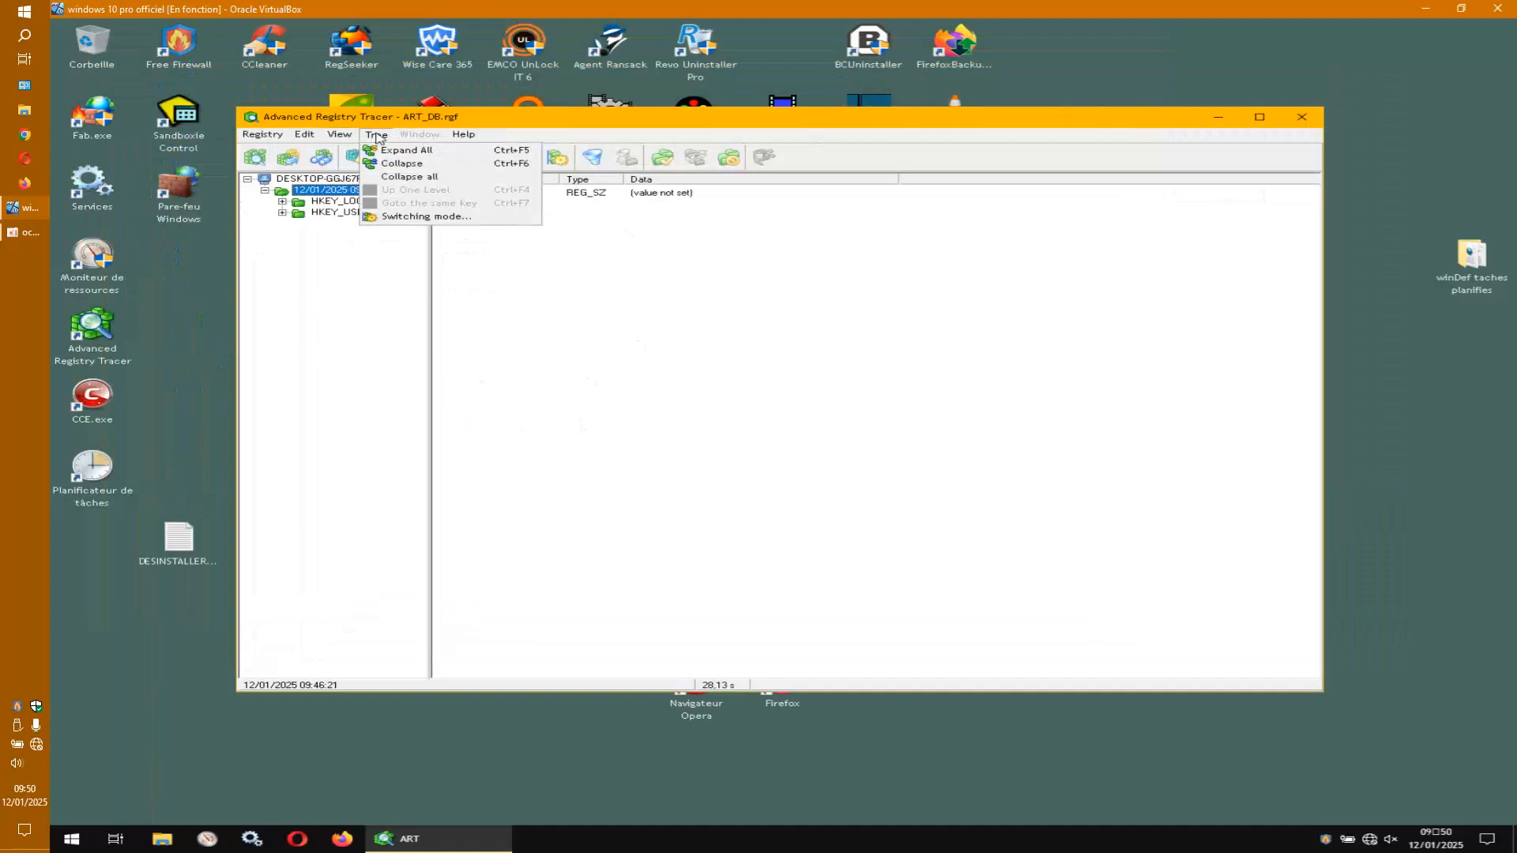
{"action": "mouse_move", "coordinate": [461, 134]}
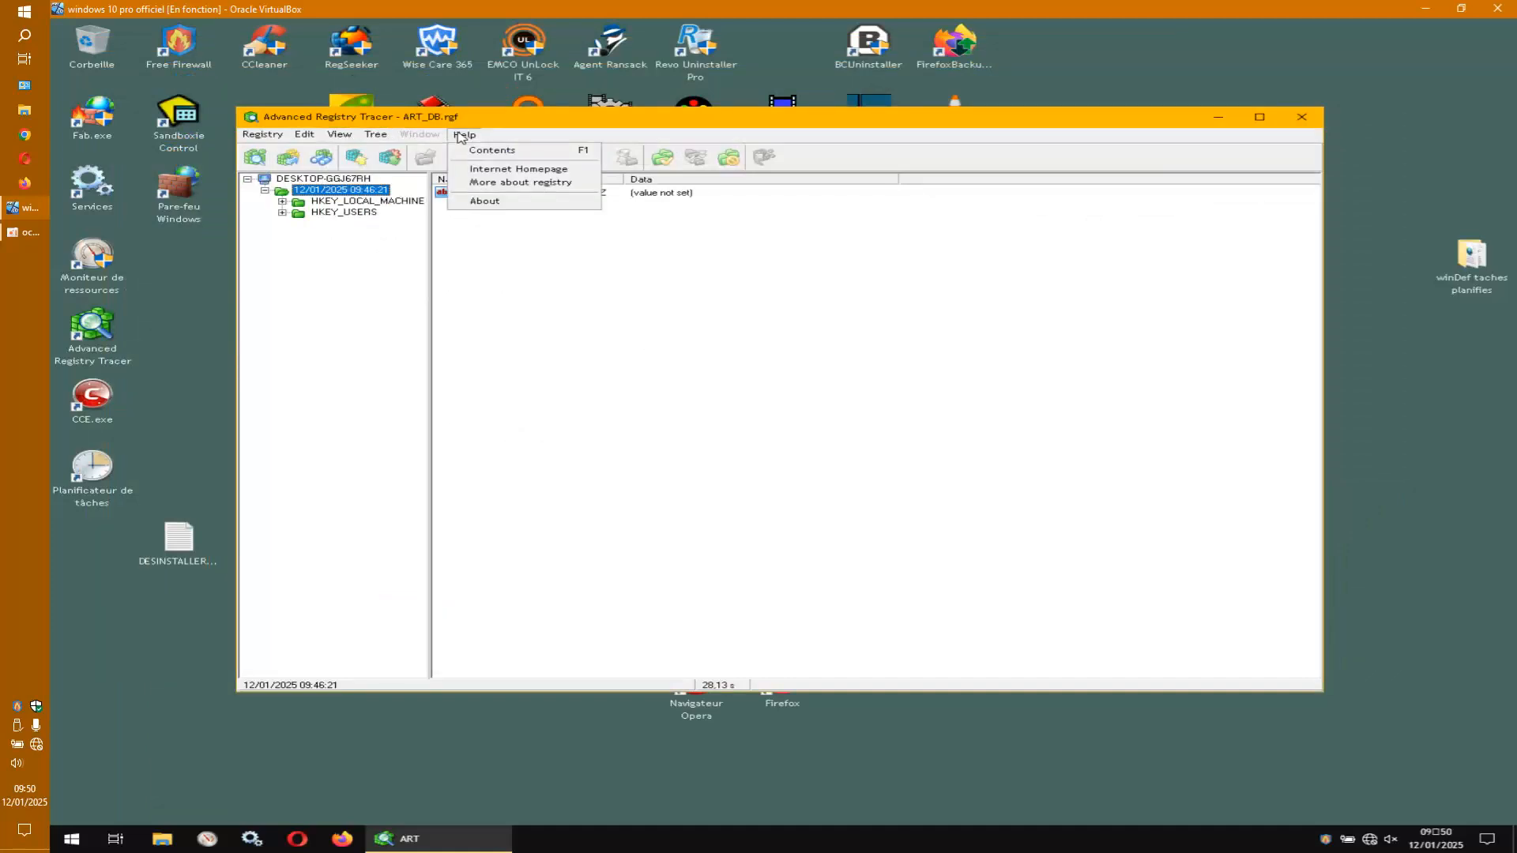
Review the properties and the comment of the registry snapshot dated 12/01/2025 09:46:21, leaving the comment as it is.
{"action": "right_click", "coordinate": [353, 193]}
{"action": "right_click", "coordinate": [353, 194]}
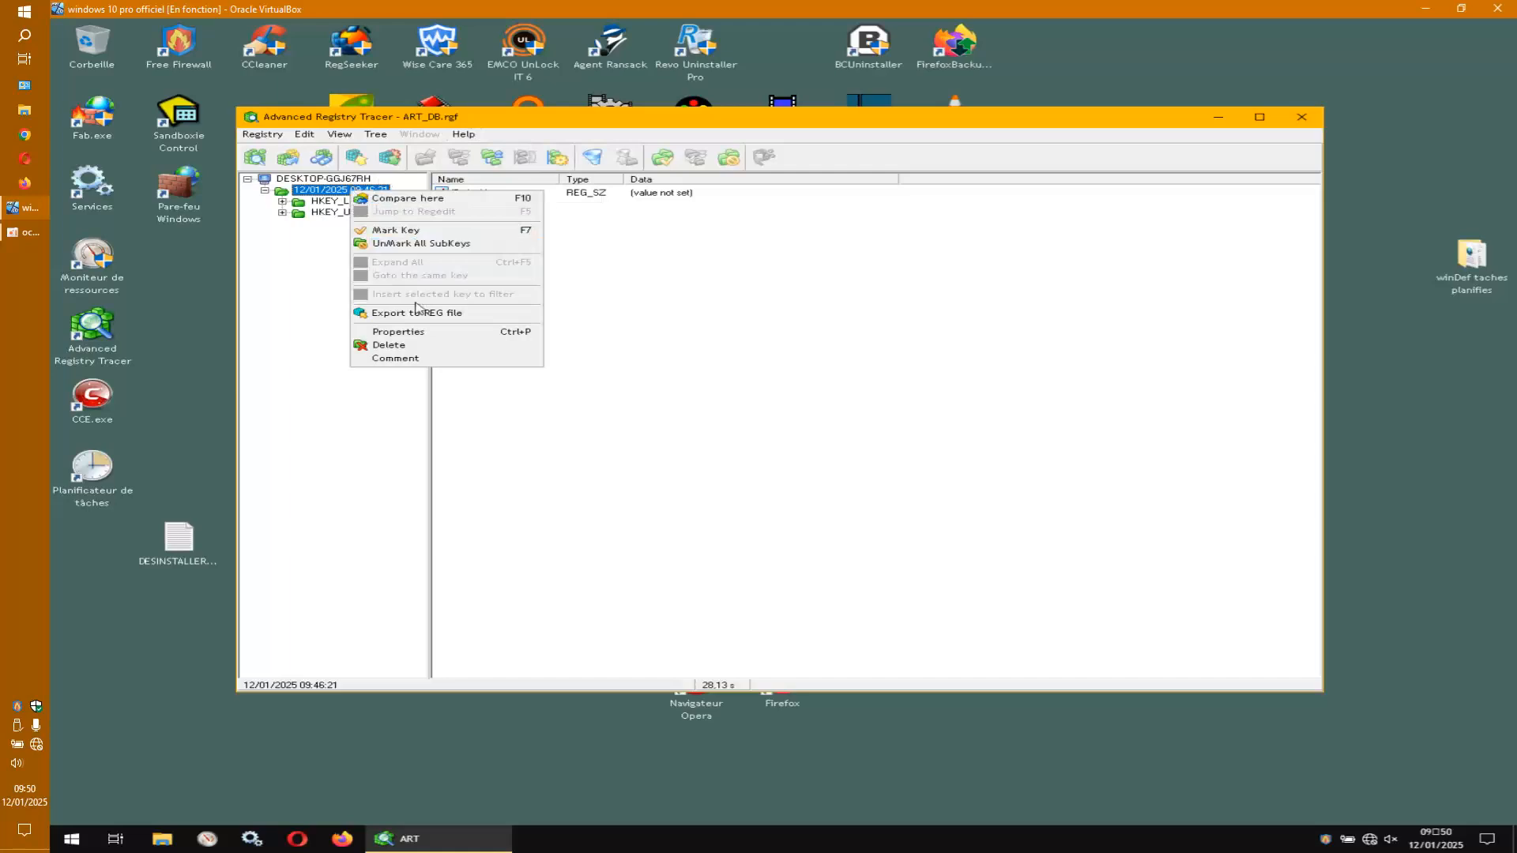
{"action": "left_click", "coordinate": [419, 333]}
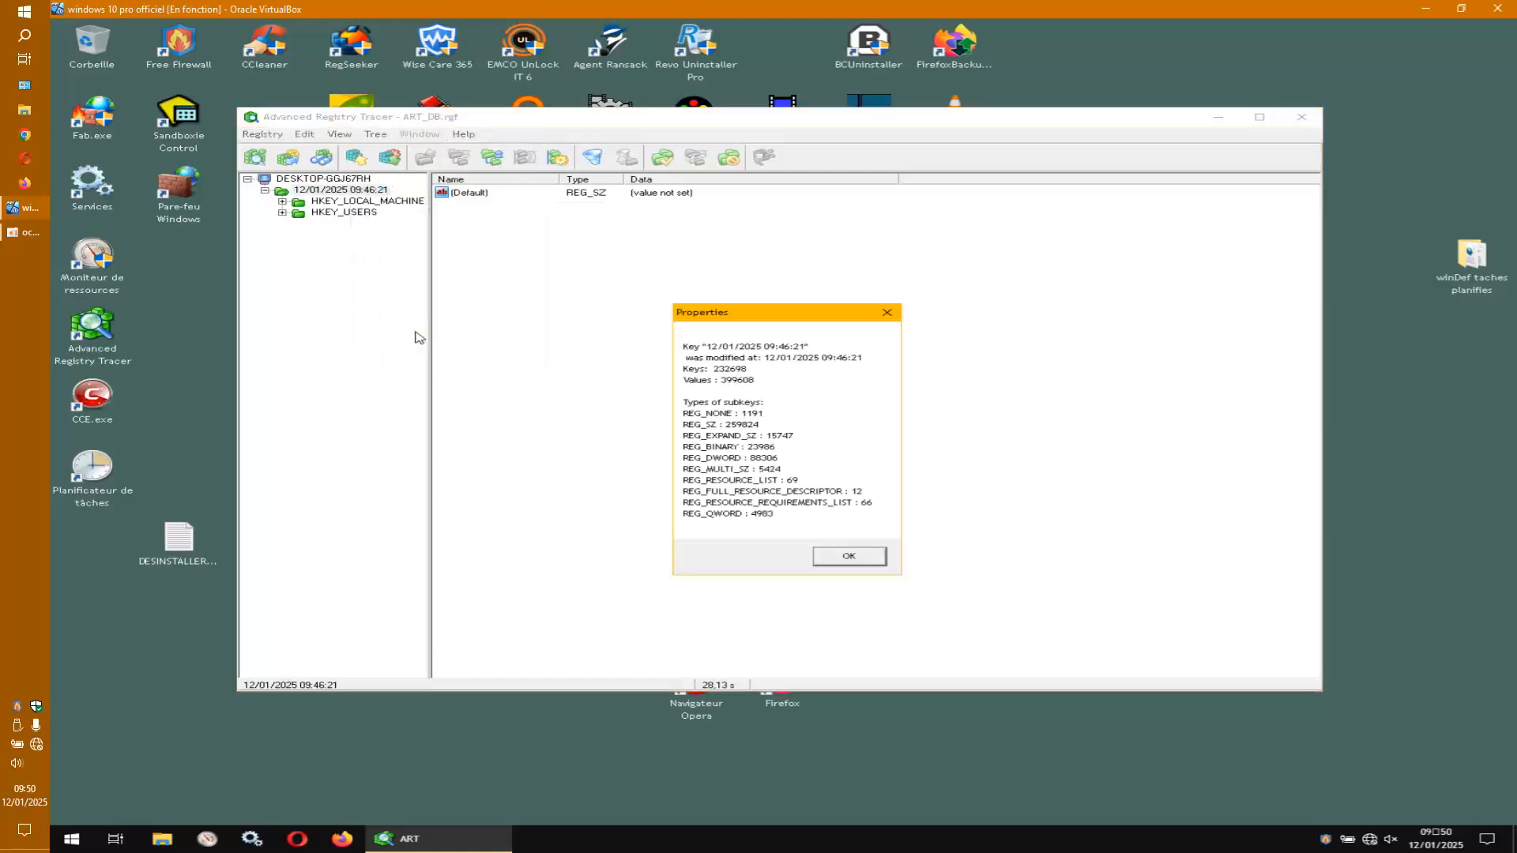
{"action": "mouse_move", "coordinate": [370, 195]}
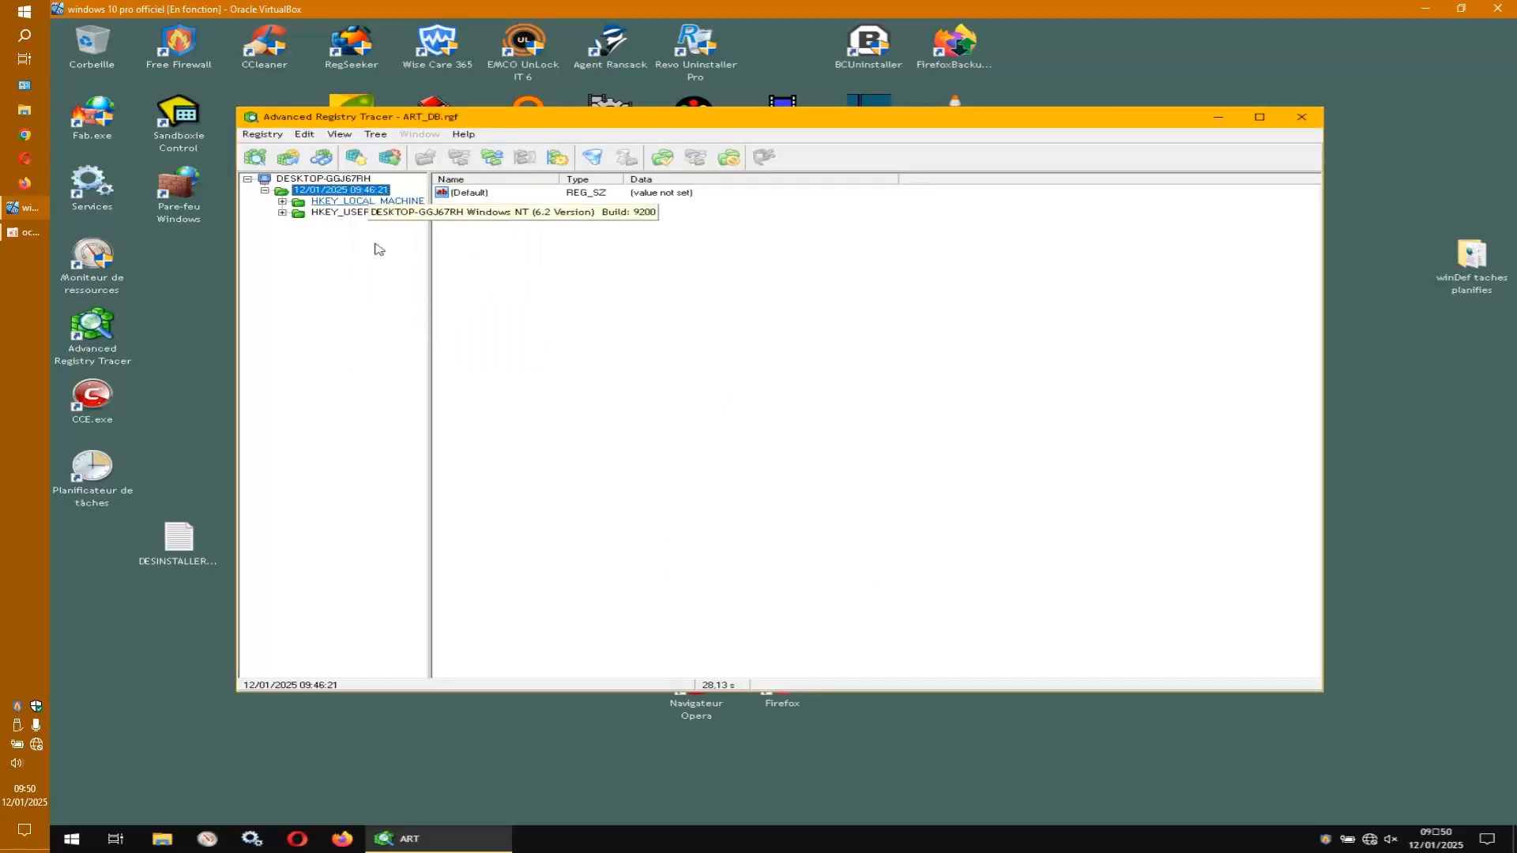
{"action": "right_click", "coordinate": [370, 195]}
{"action": "left_click", "coordinate": [471, 357]}
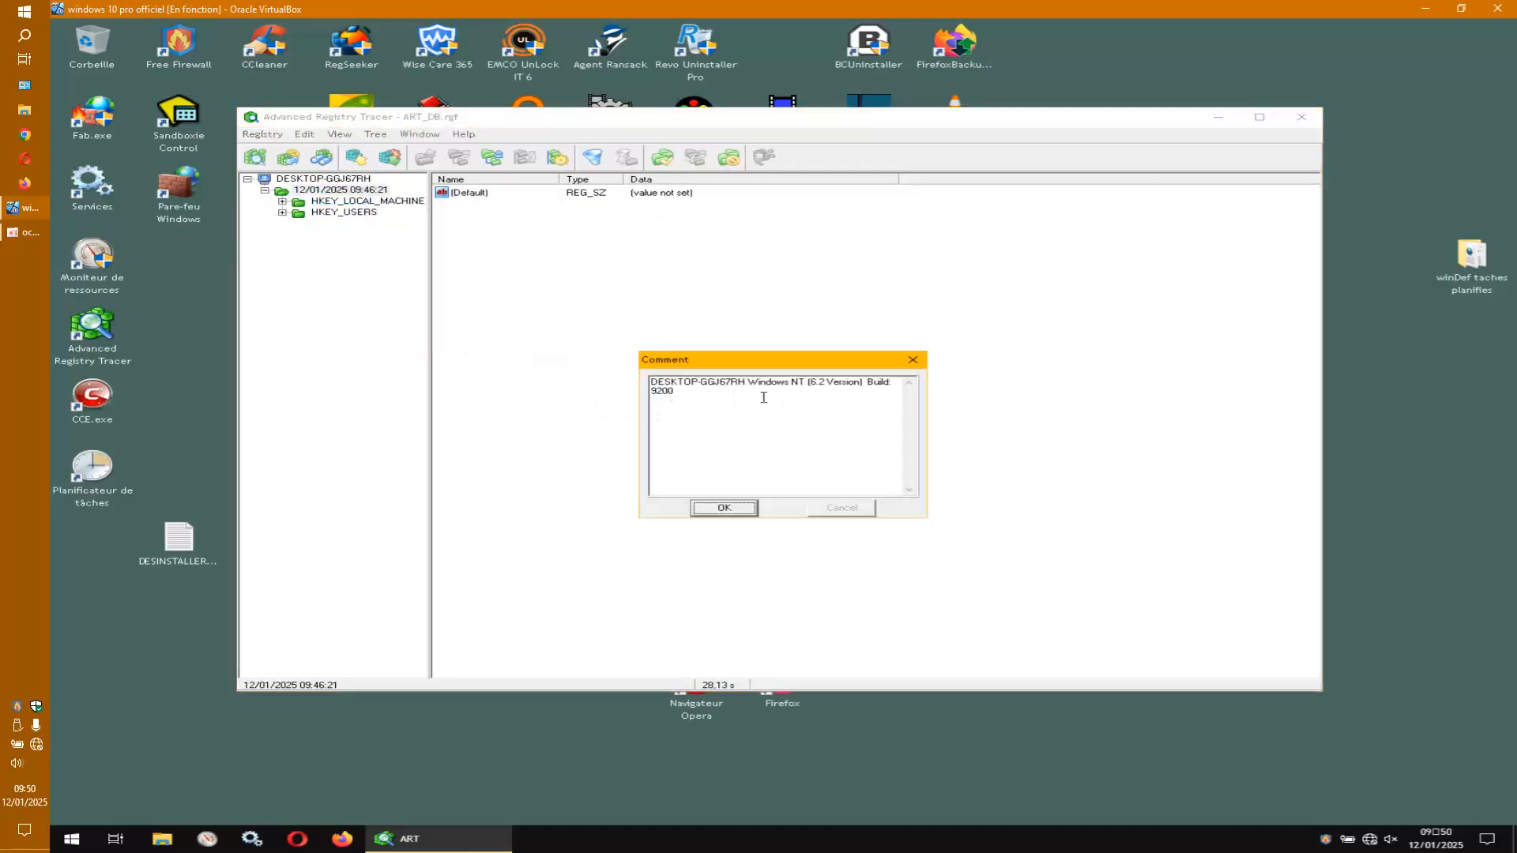
{"action": "left_click", "coordinate": [912, 360]}
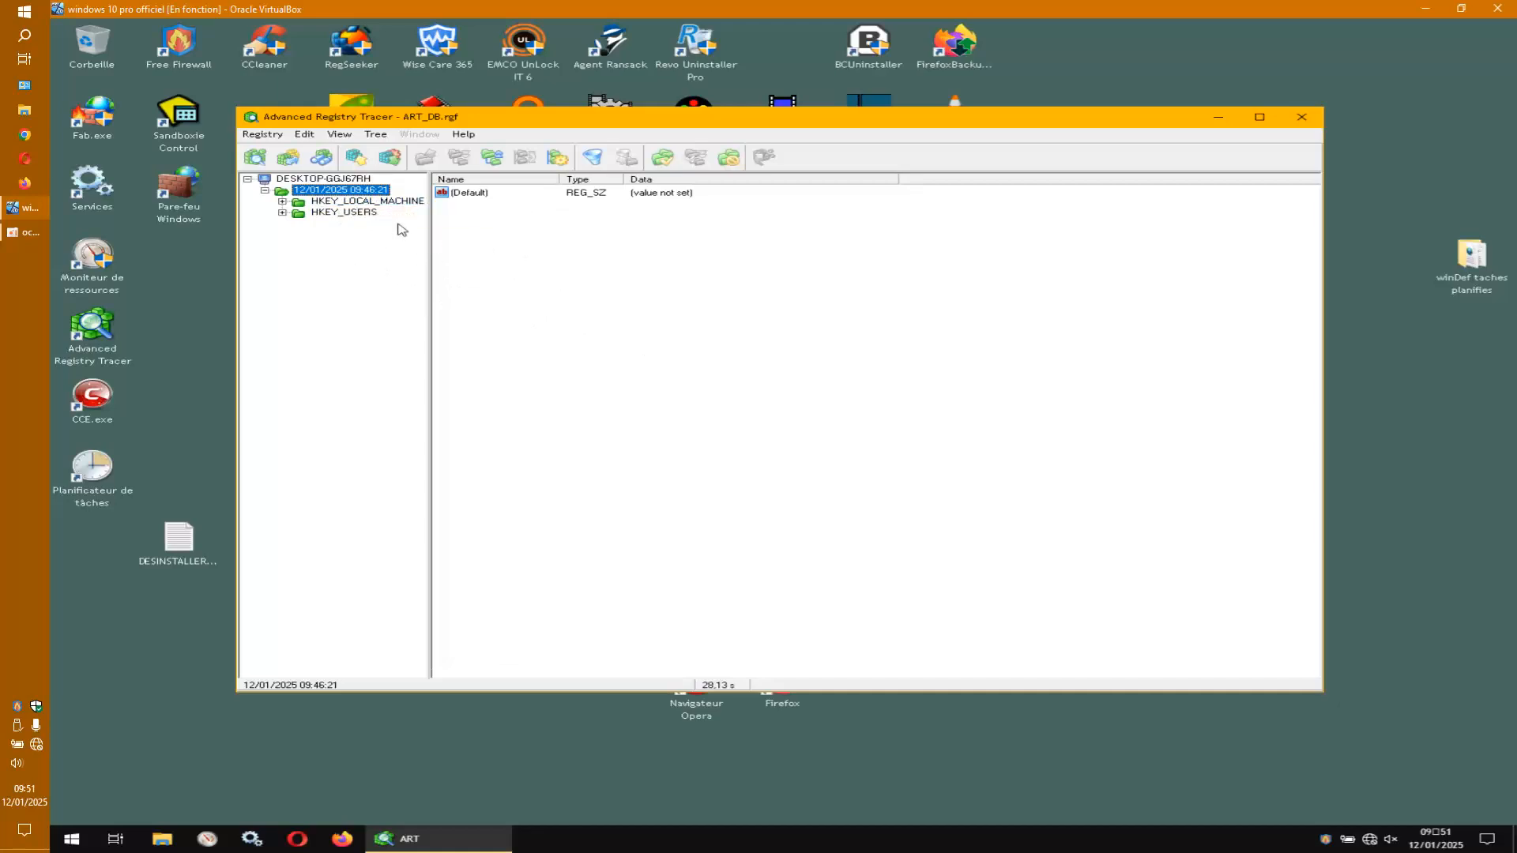
Collapse the registry snapshot's key tree and review the snapshot's properties again.
{"action": "left_click", "coordinate": [265, 190]}
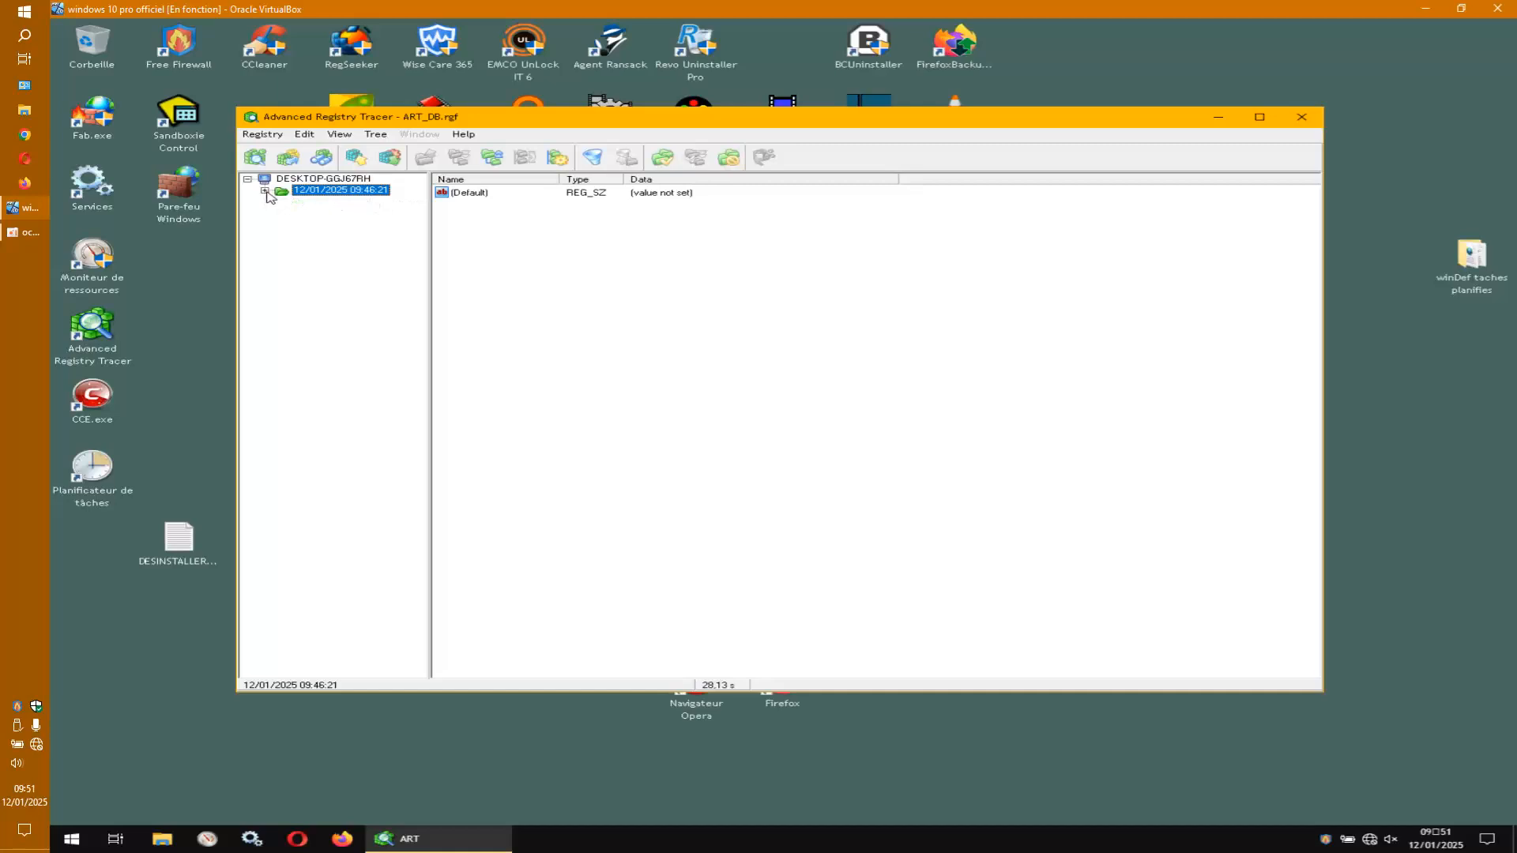
{"action": "right_click", "coordinate": [324, 193]}
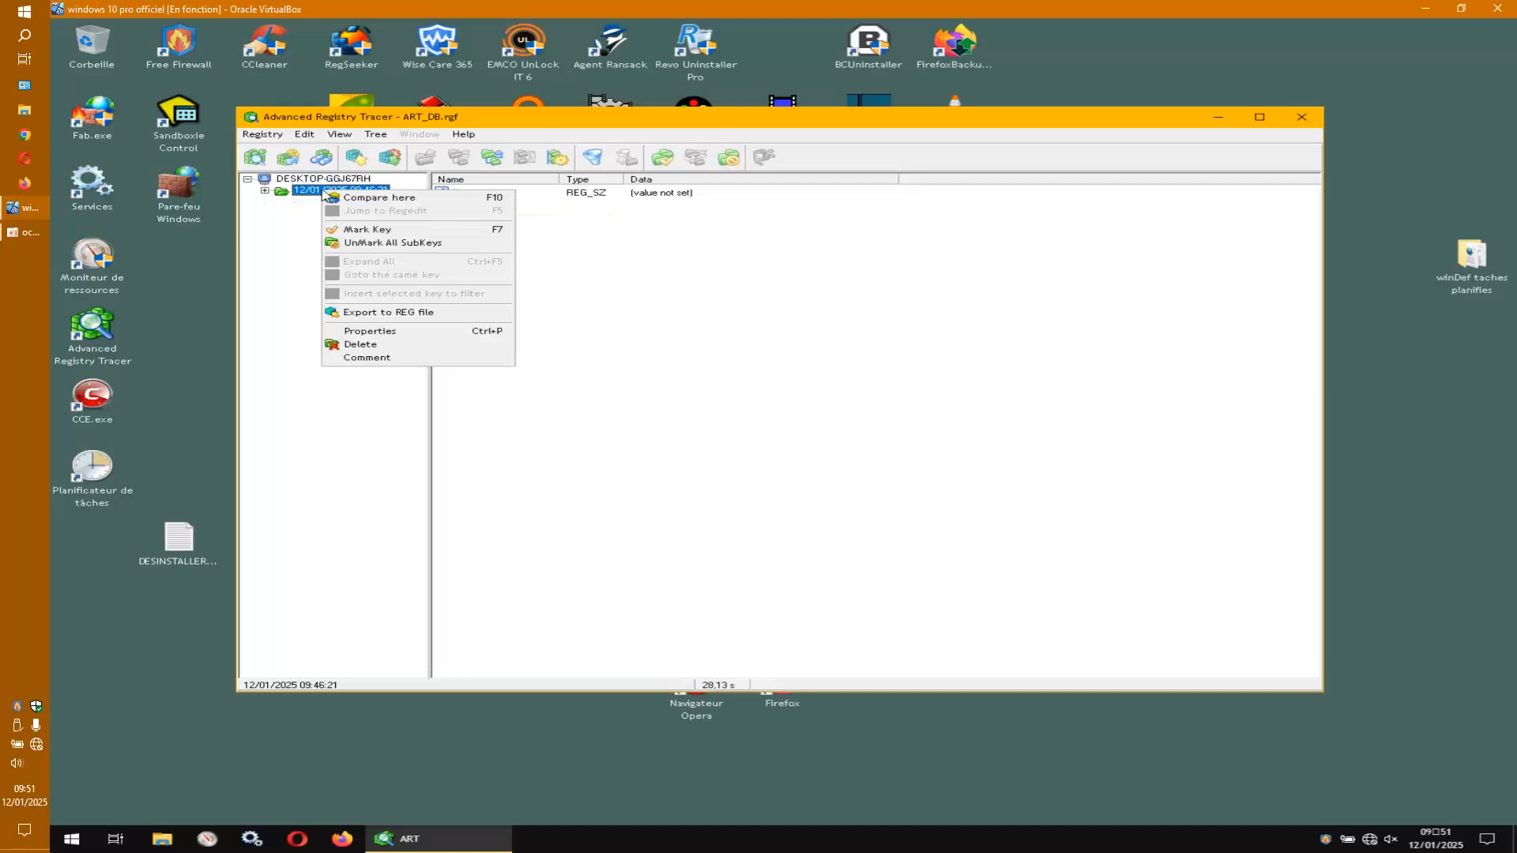
{"action": "left_click", "coordinate": [401, 332]}
{"action": "left_click", "coordinate": [846, 560]}
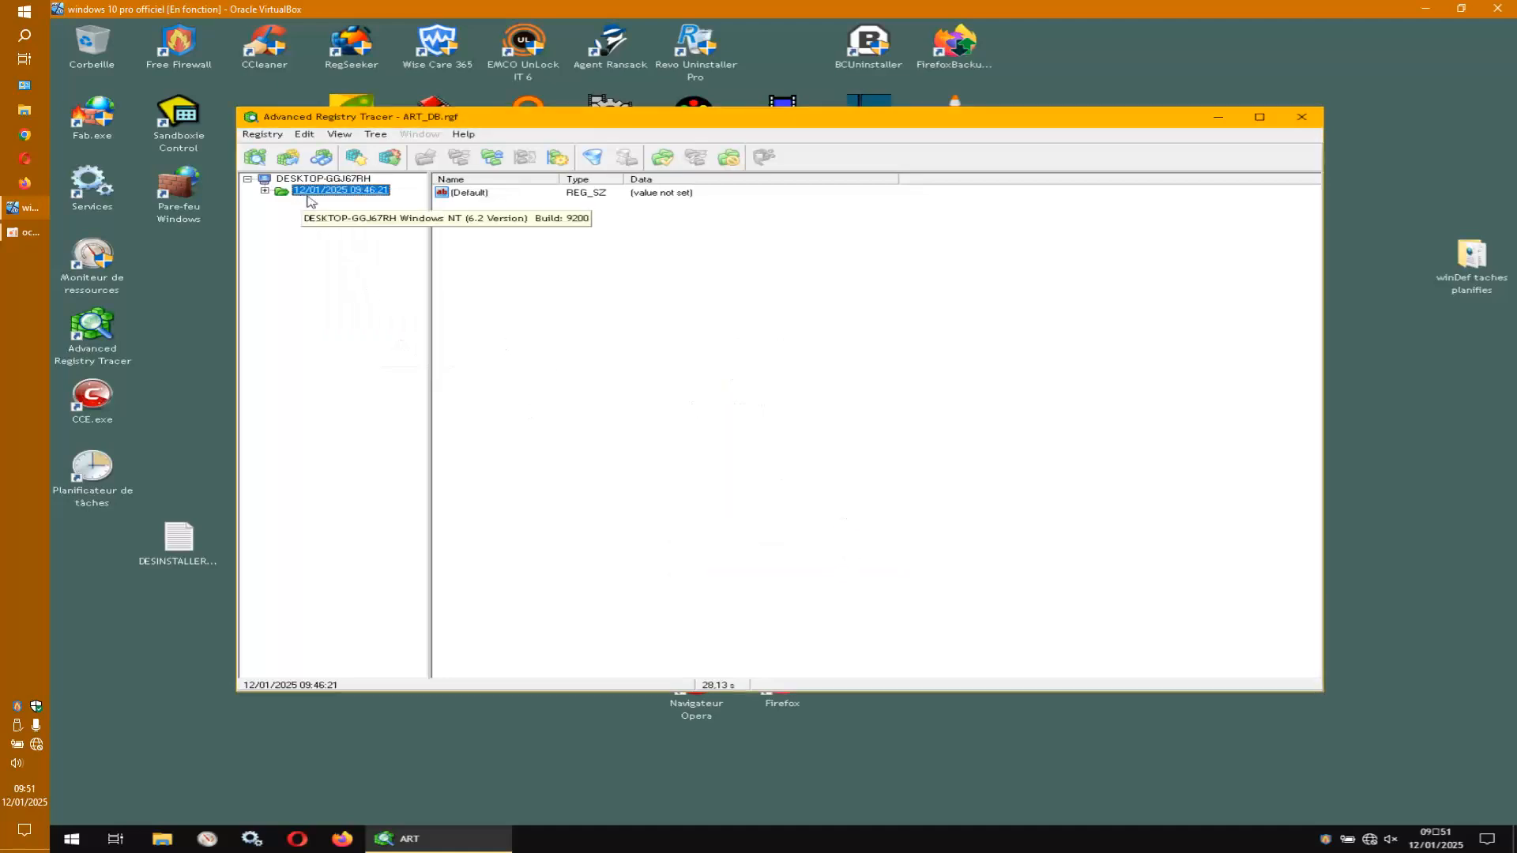
Check which bookmark lists are available in the Bookmarks window and close it.
{"action": "left_click", "coordinate": [305, 134]}
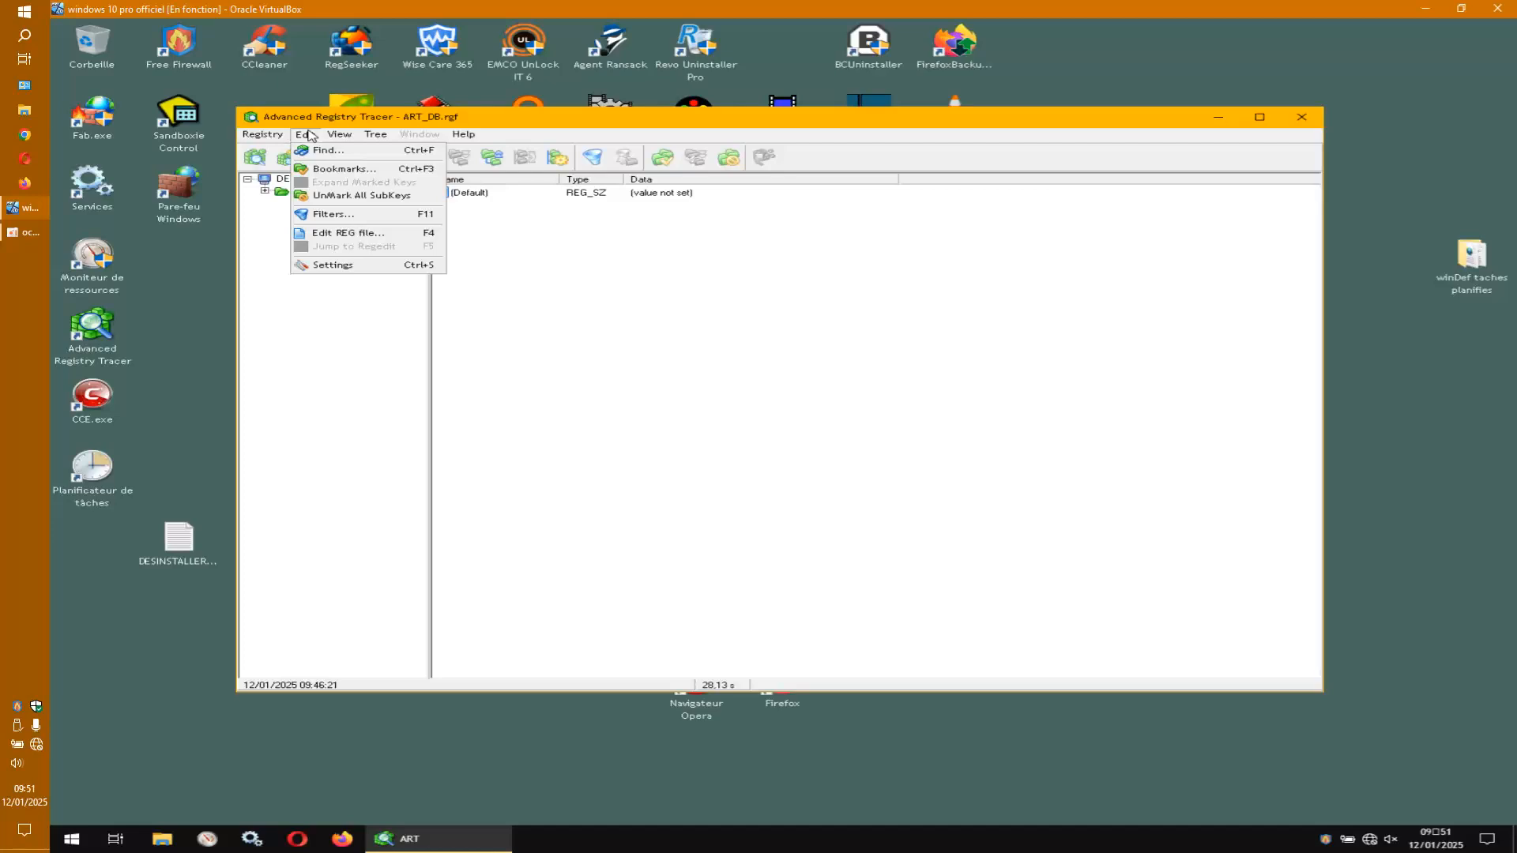
{"action": "left_click", "coordinate": [332, 168]}
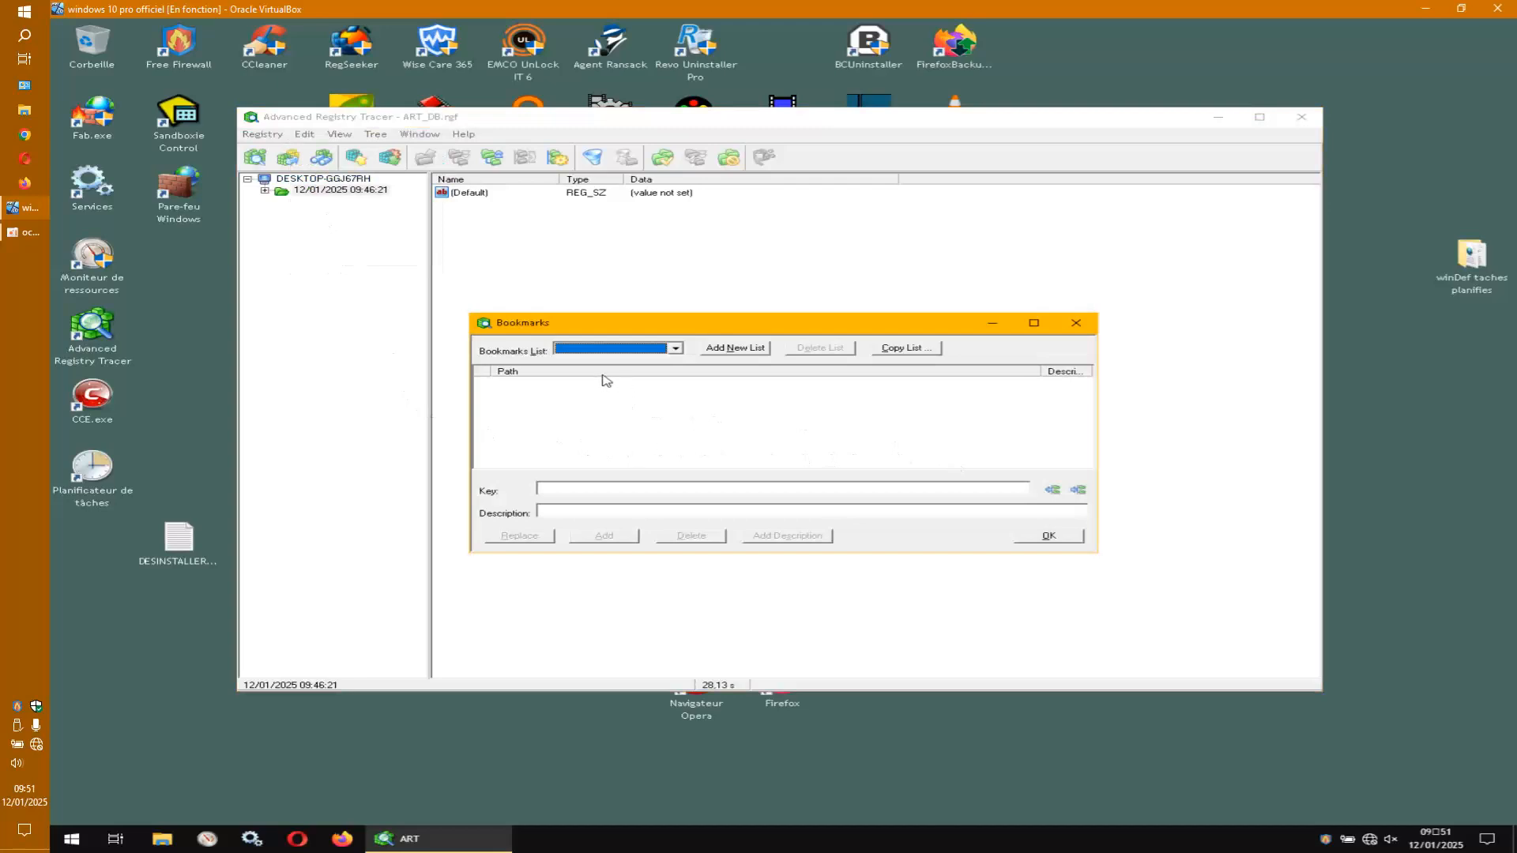
{"action": "left_click", "coordinate": [678, 352]}
{"action": "left_click", "coordinate": [678, 352]}
{"action": "left_click", "coordinate": [1079, 327]}
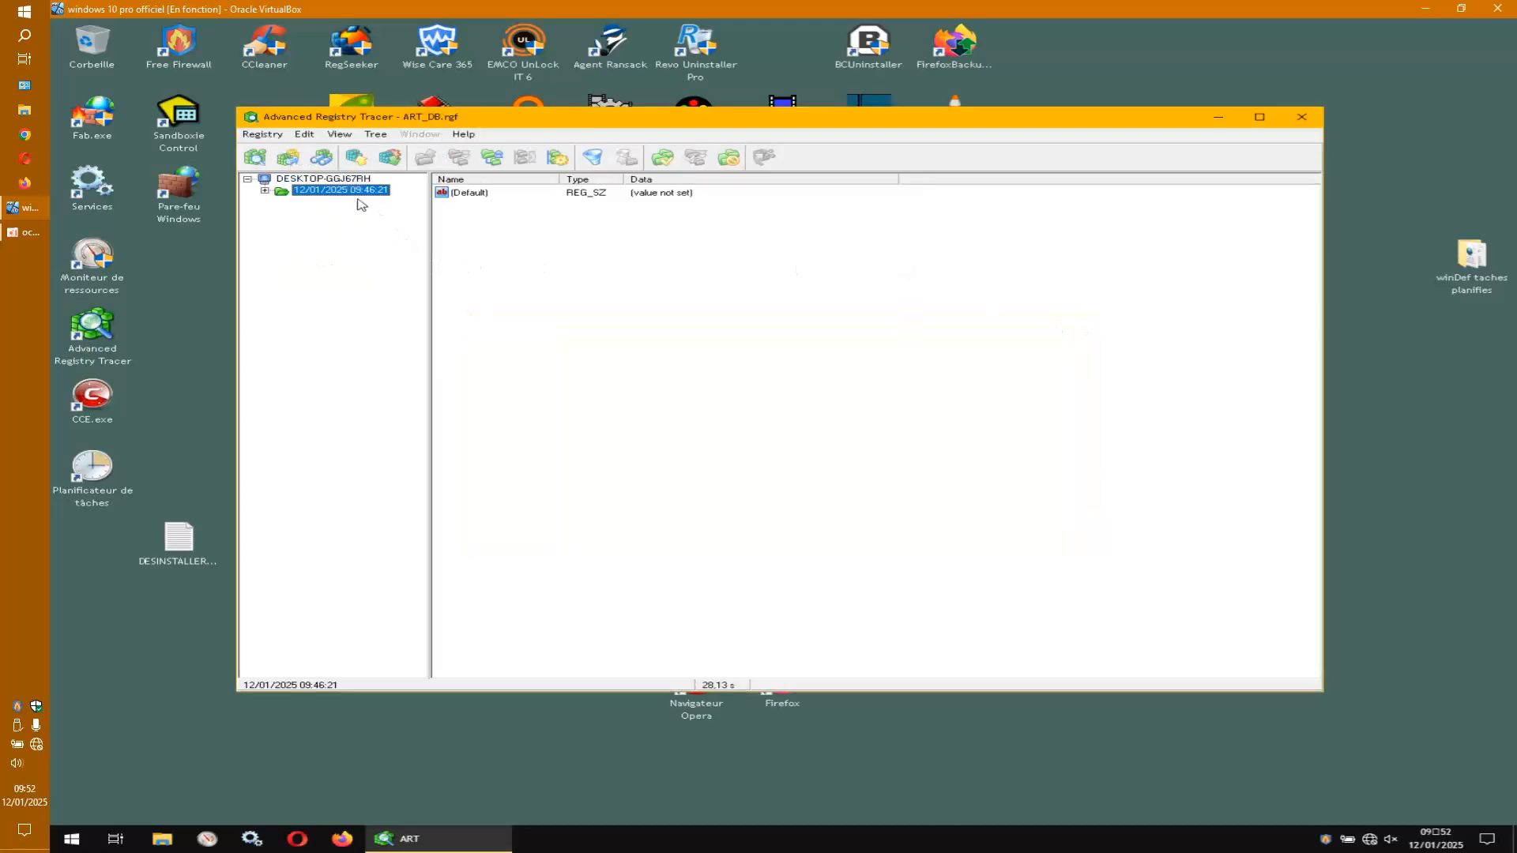
Restart Advanced Registry Tracer and review the comment of the saved registry snapshot without editing it.
{"action": "left_click", "coordinate": [1303, 118]}
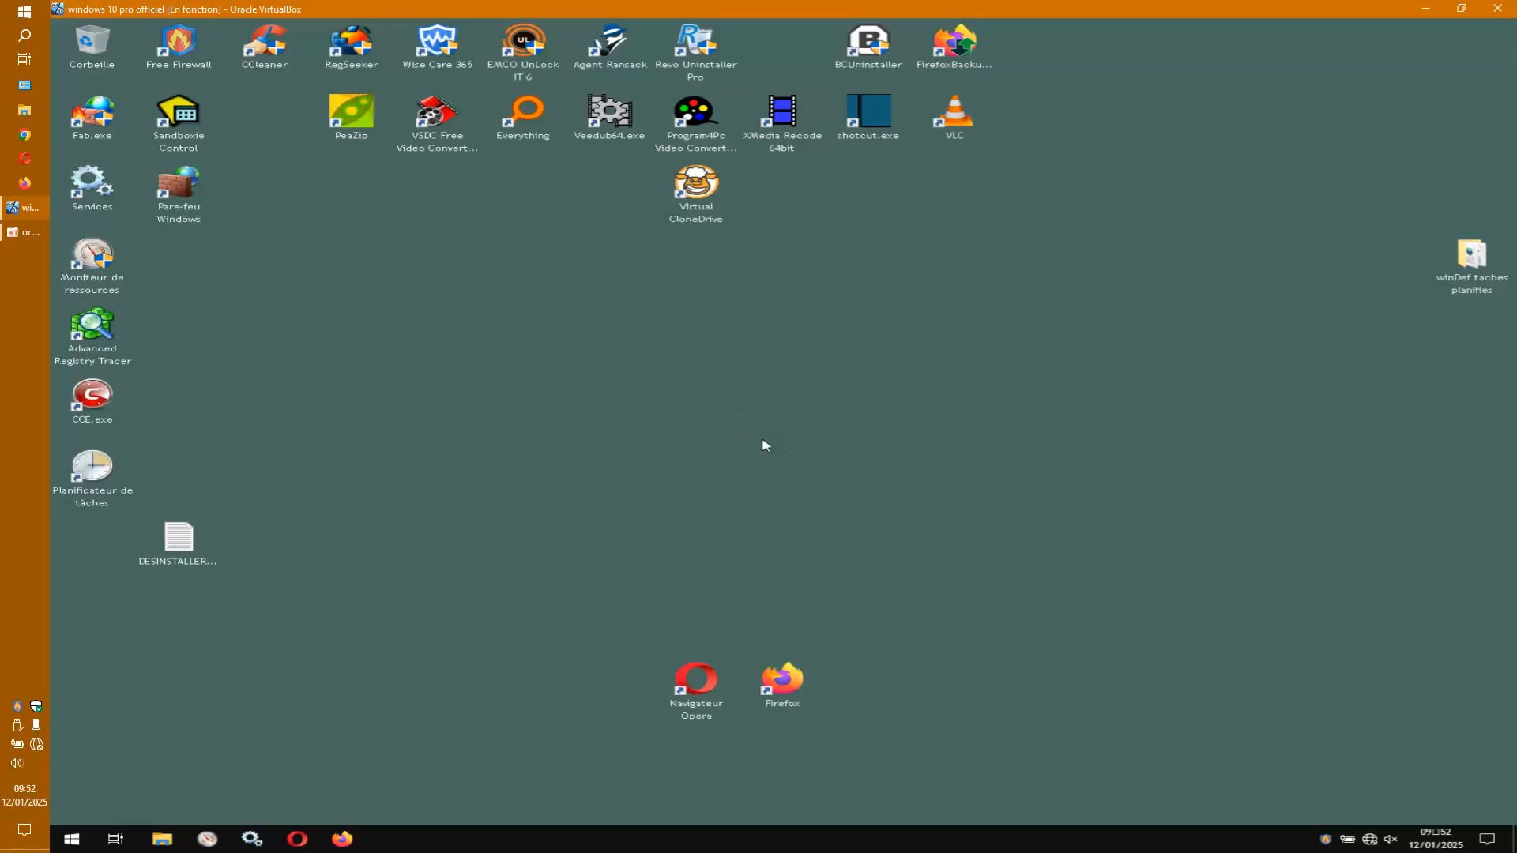
{"action": "double_click", "coordinate": [96, 340]}
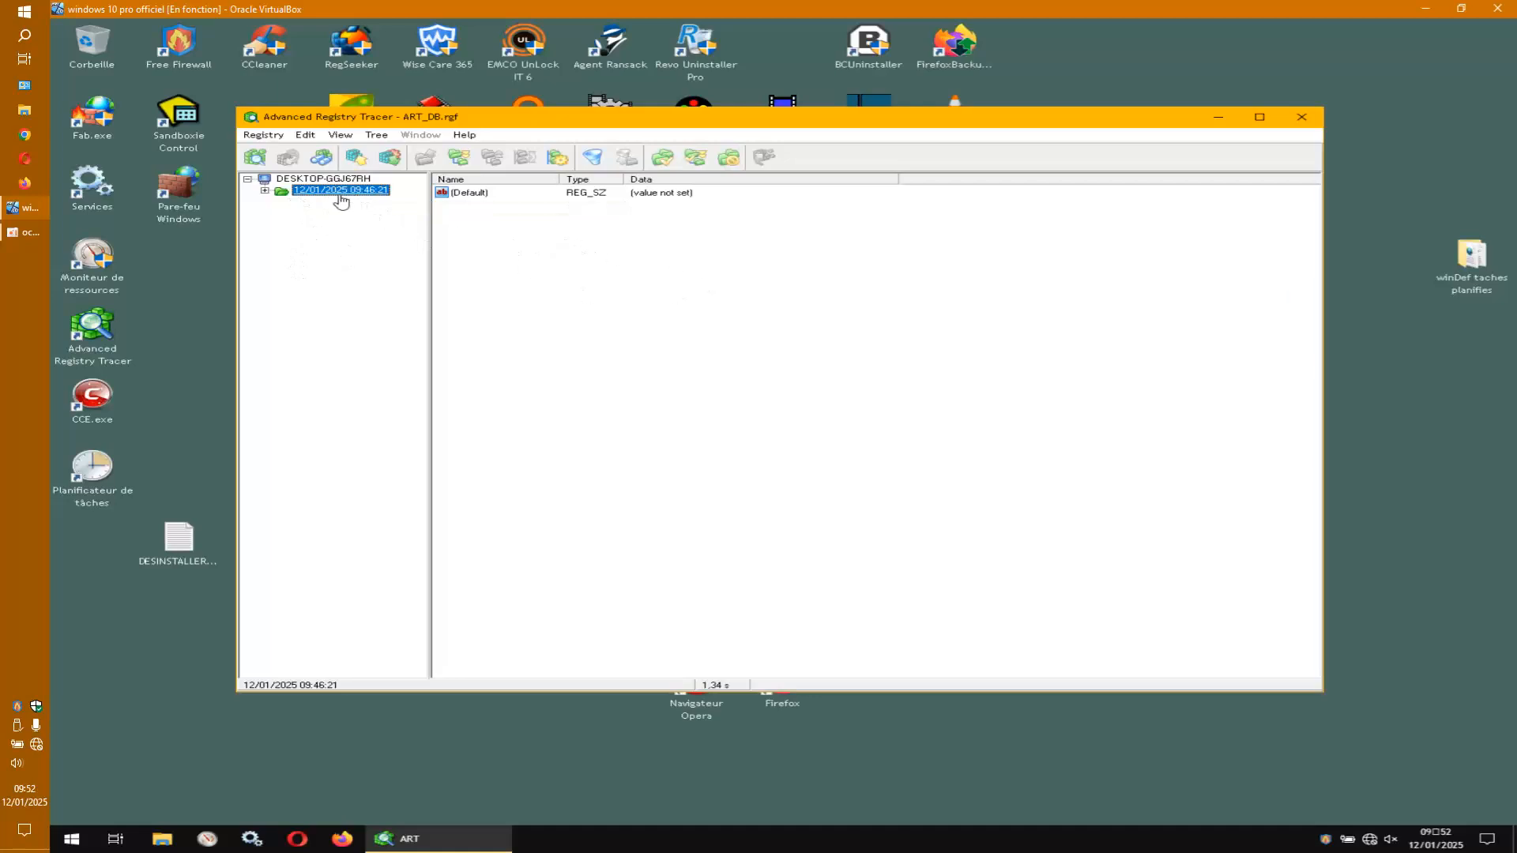
{"action": "right_click", "coordinate": [311, 192]}
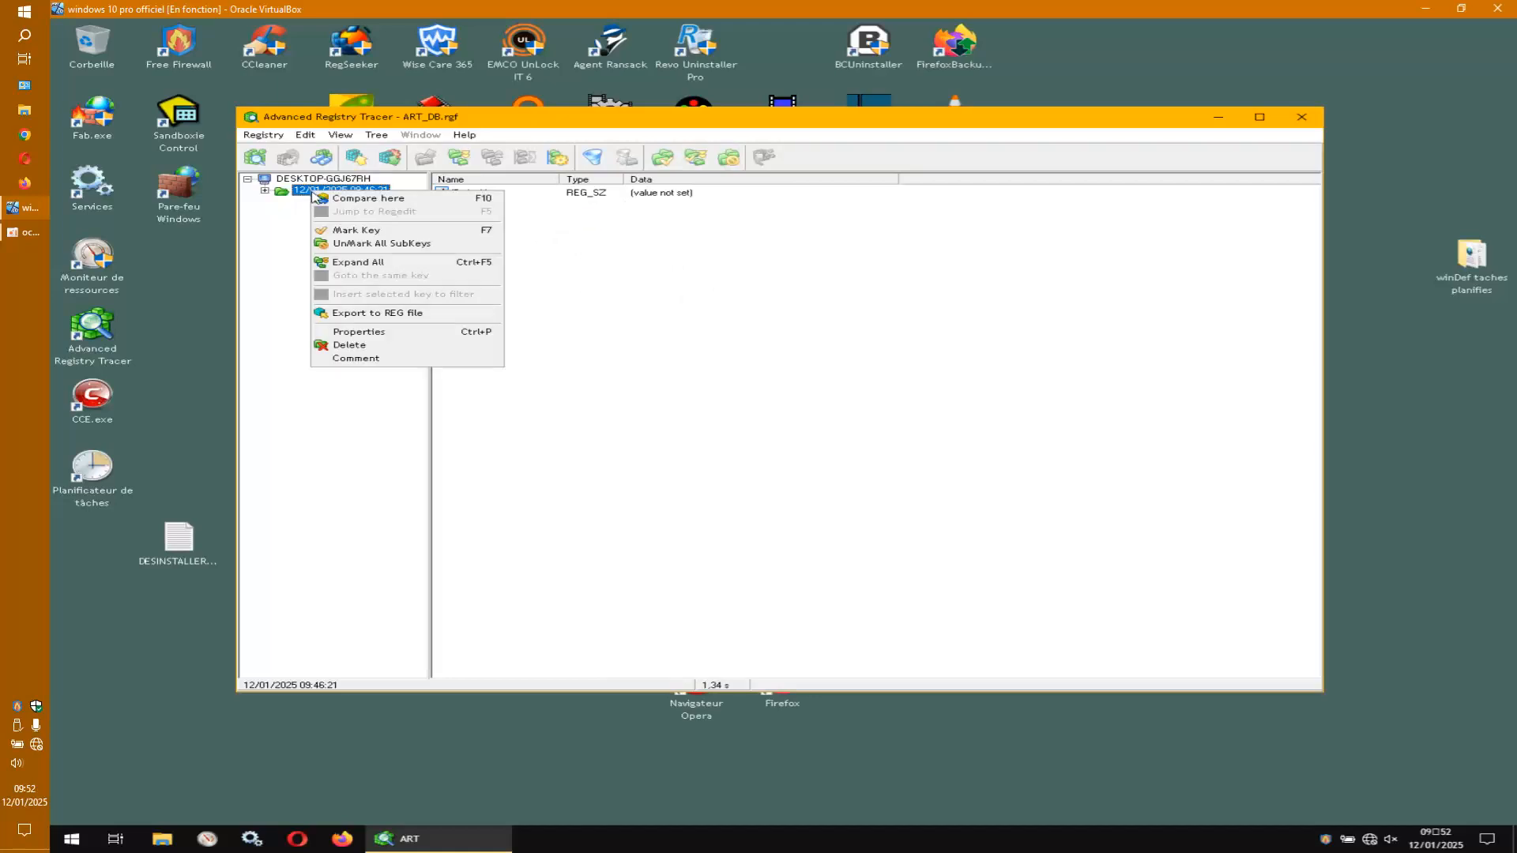
{"action": "left_click", "coordinate": [378, 358]}
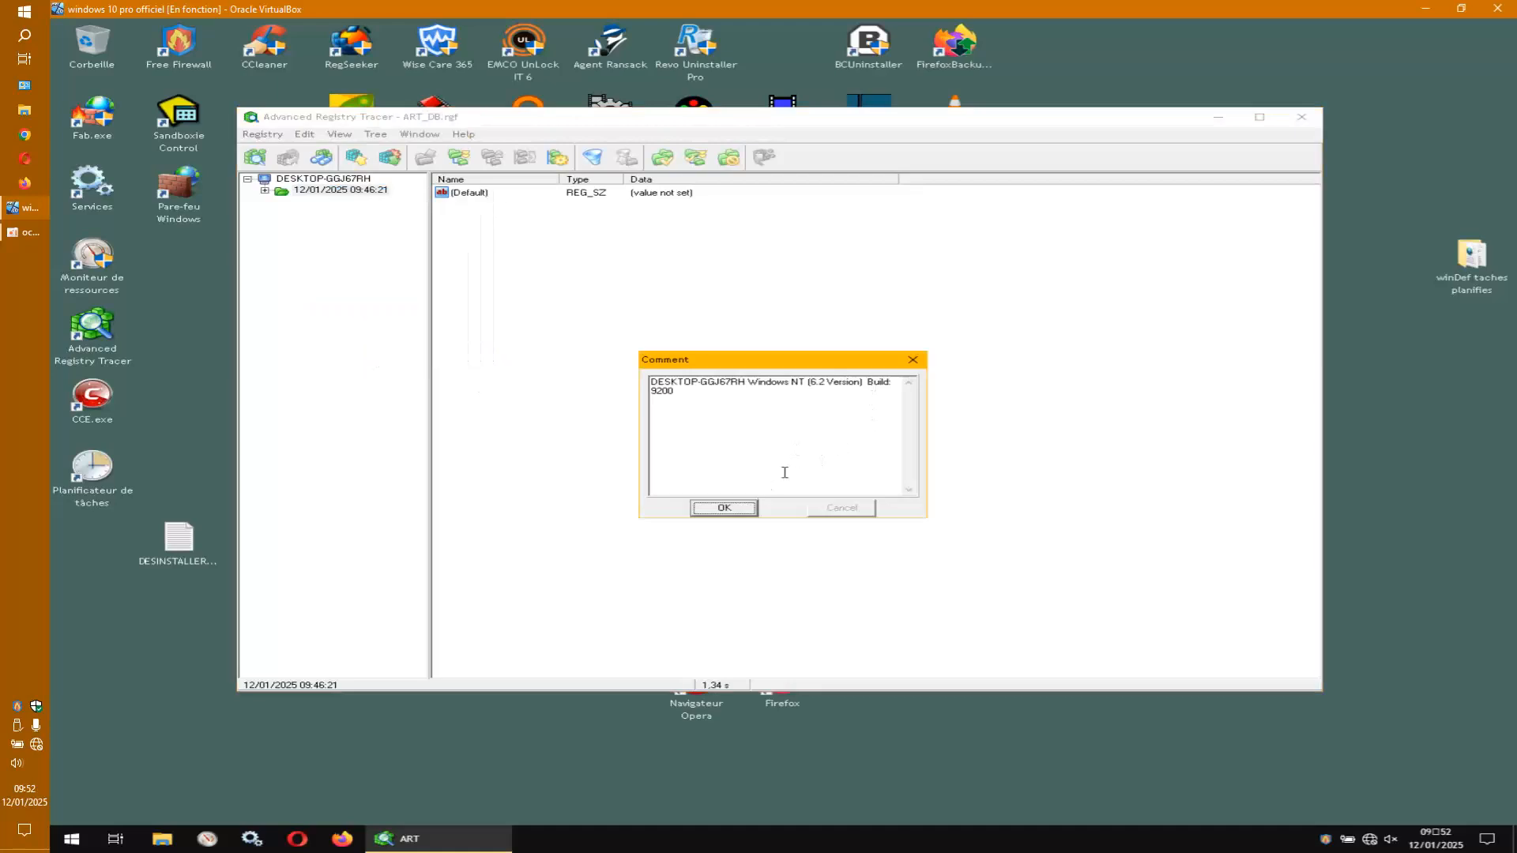
{"action": "left_click", "coordinate": [913, 359]}
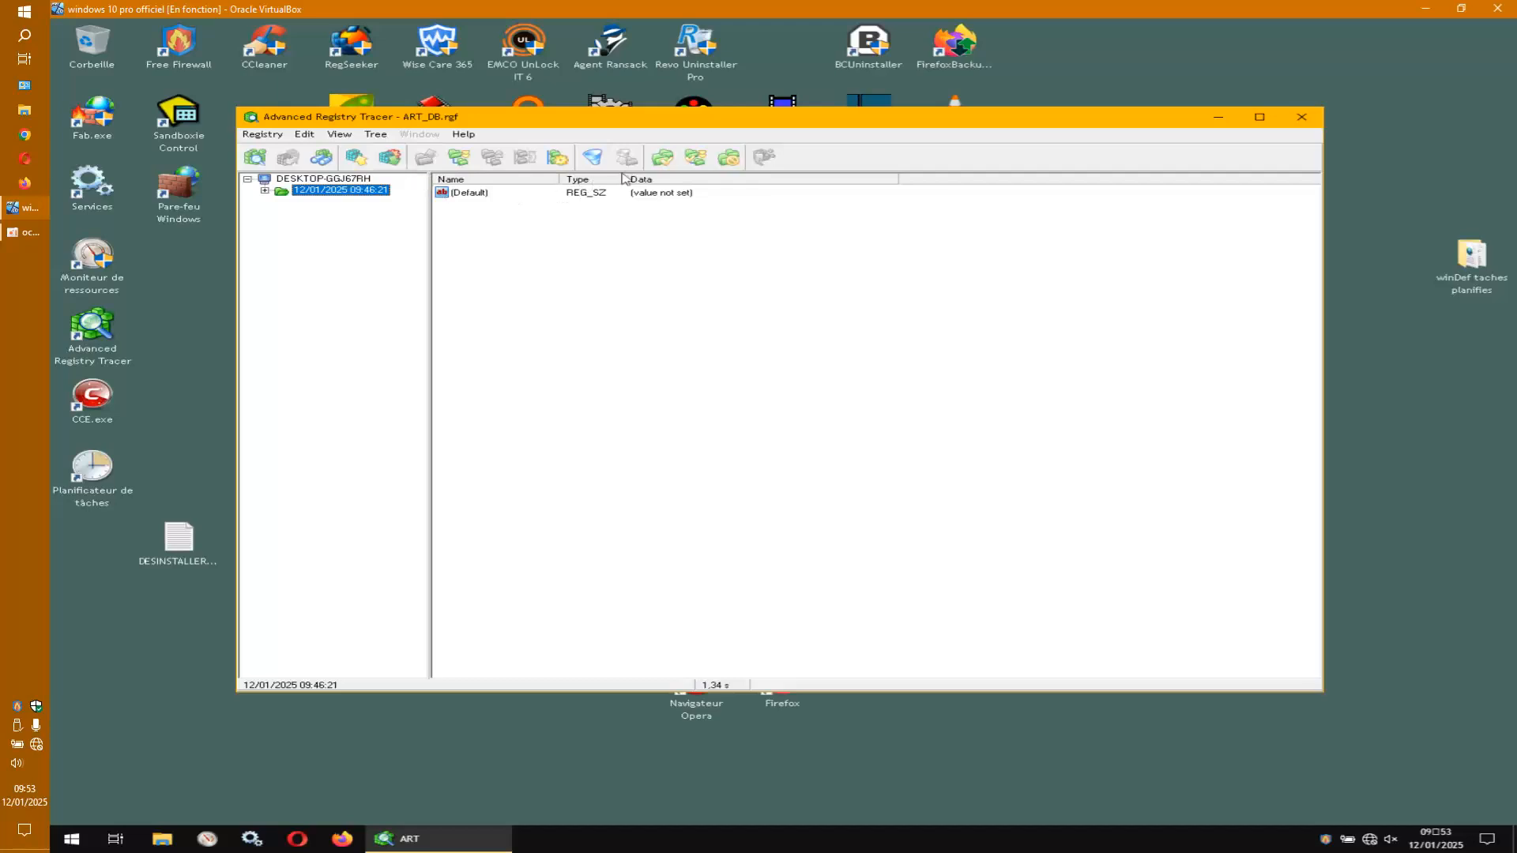
Look over the Bookmarks window once more, close it, and exit Advanced Registry Tracer.
{"action": "left_click", "coordinate": [663, 158]}
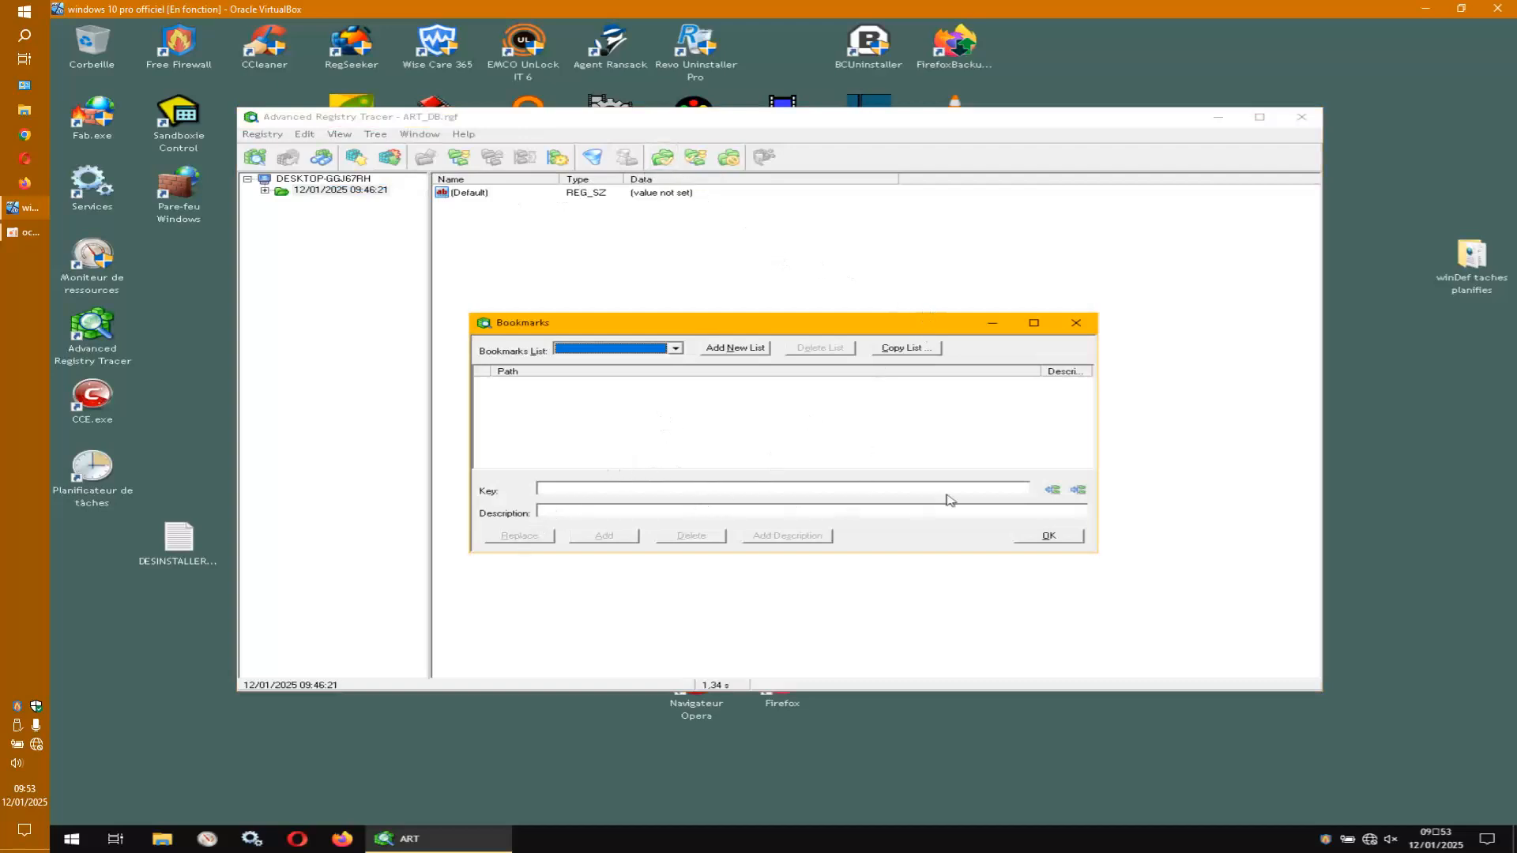
{"action": "left_click", "coordinate": [1077, 324]}
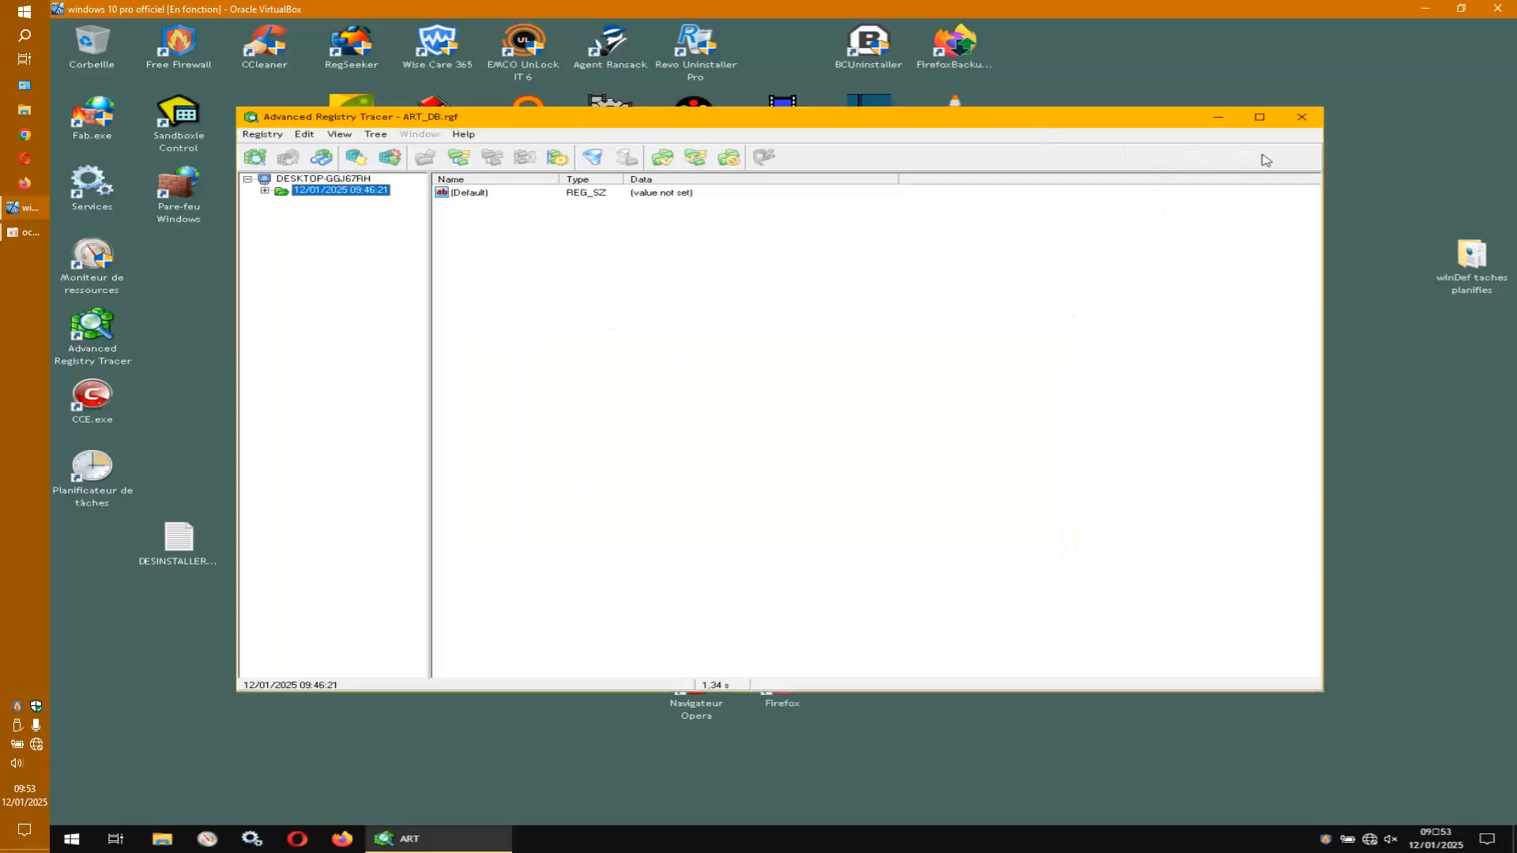
{"action": "left_click", "coordinate": [1301, 120]}
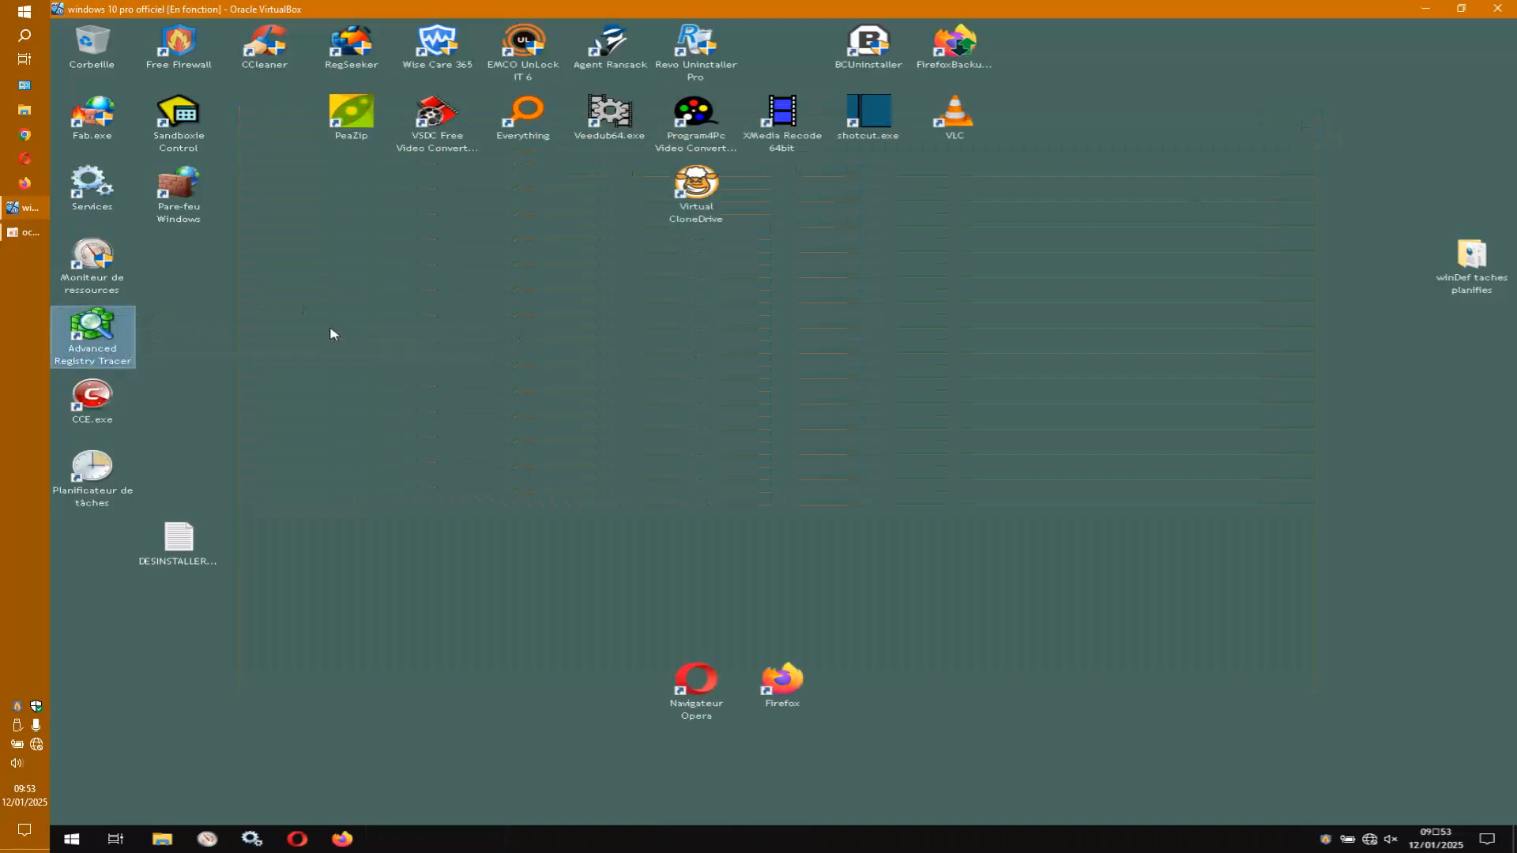
{"action": "left_click", "coordinate": [306, 295]}
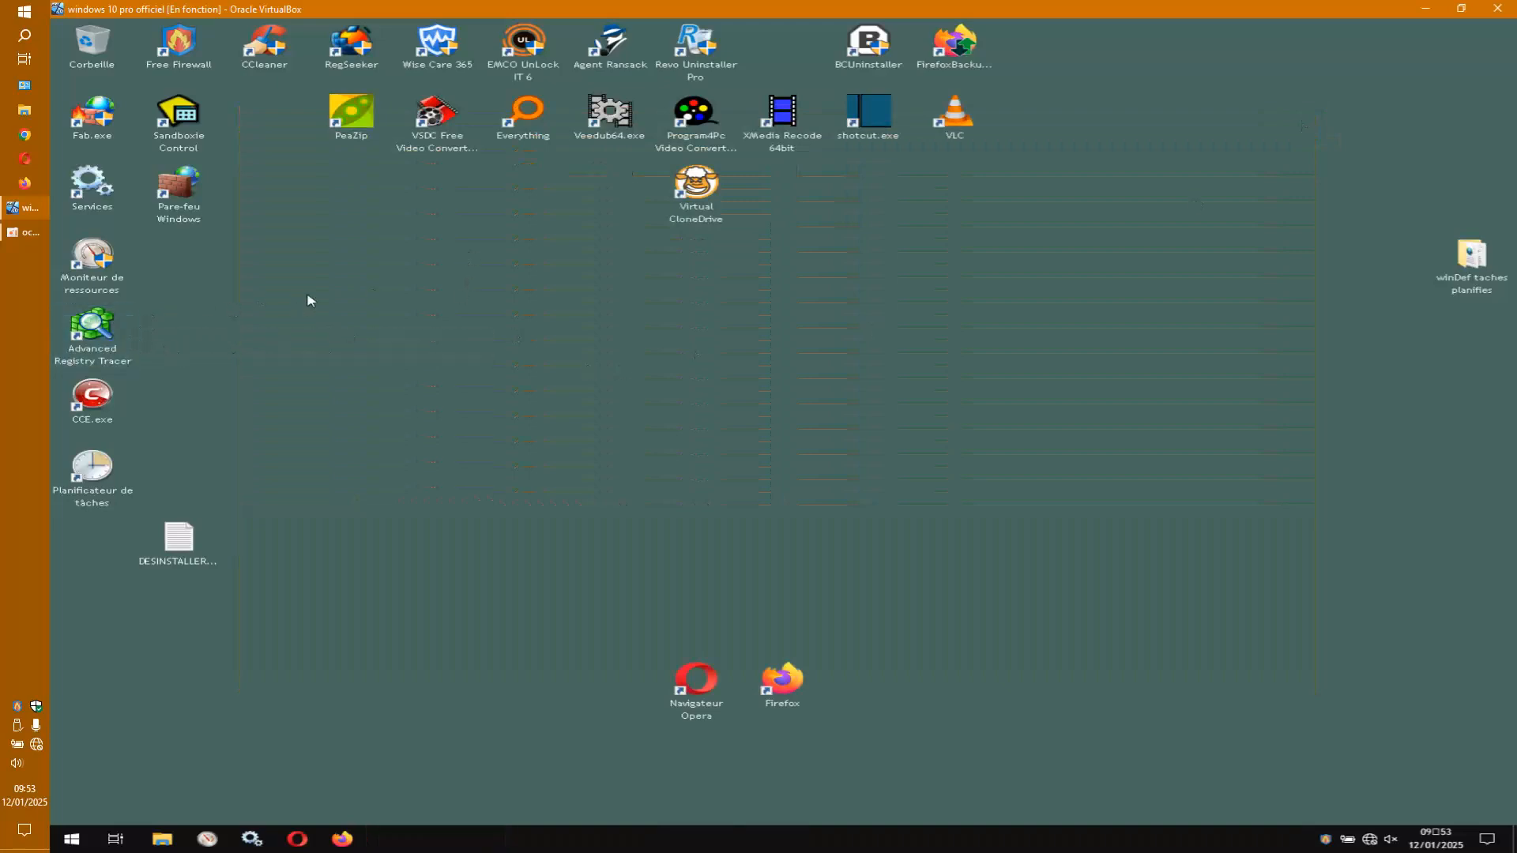
Switch to File Explorer and open the Ashampoo Music Studio 9.0.1 + Portable_TrucNet.com folder inside Trucnet_Taiwebs in the virtual machine's downloads.
{"action": "left_click", "coordinate": [160, 839]}
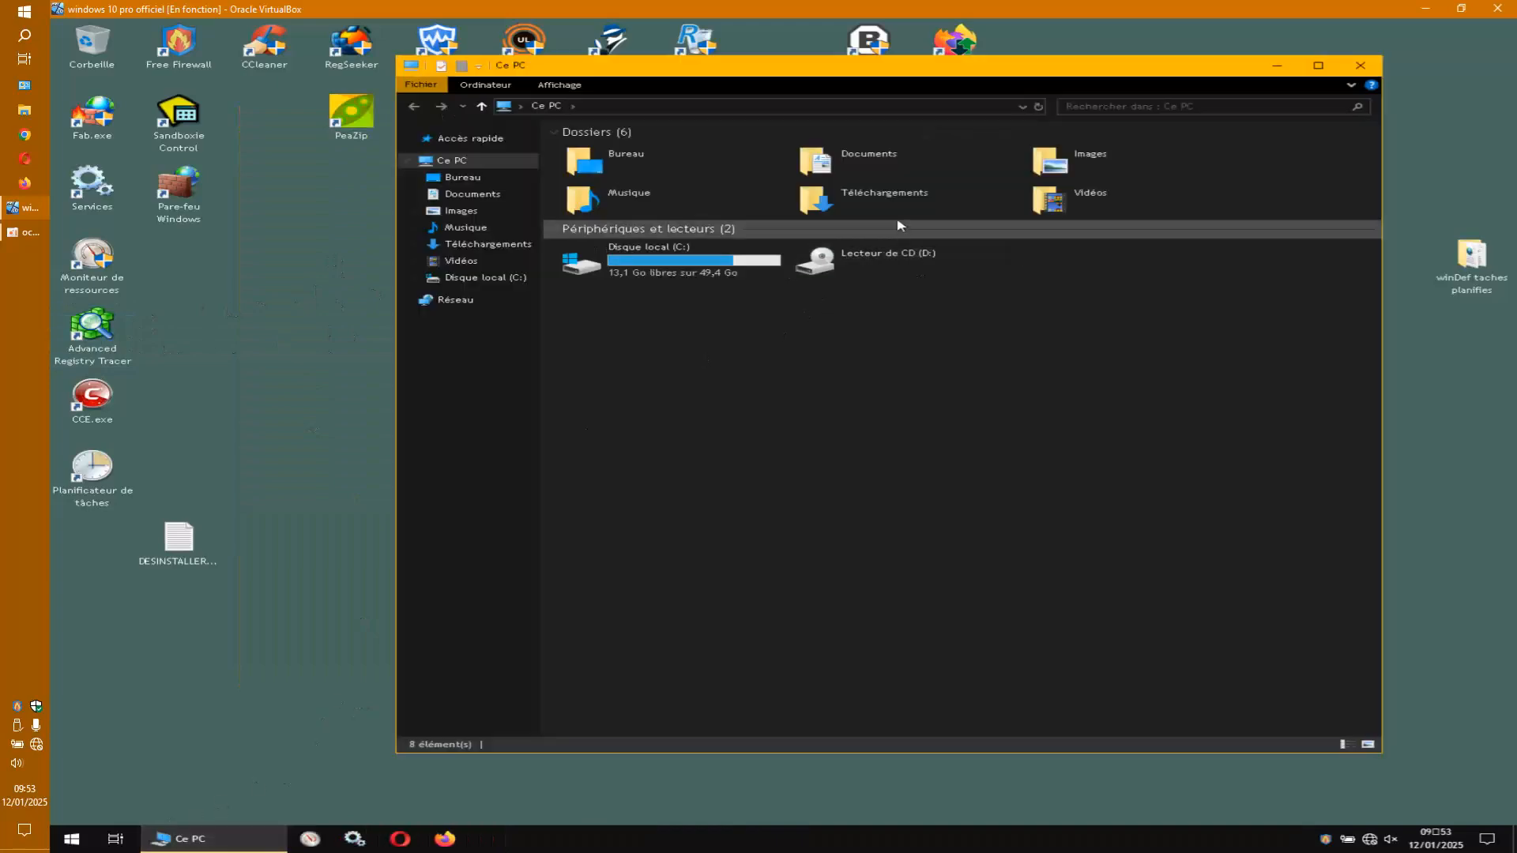
{"action": "double_click", "coordinate": [862, 199]}
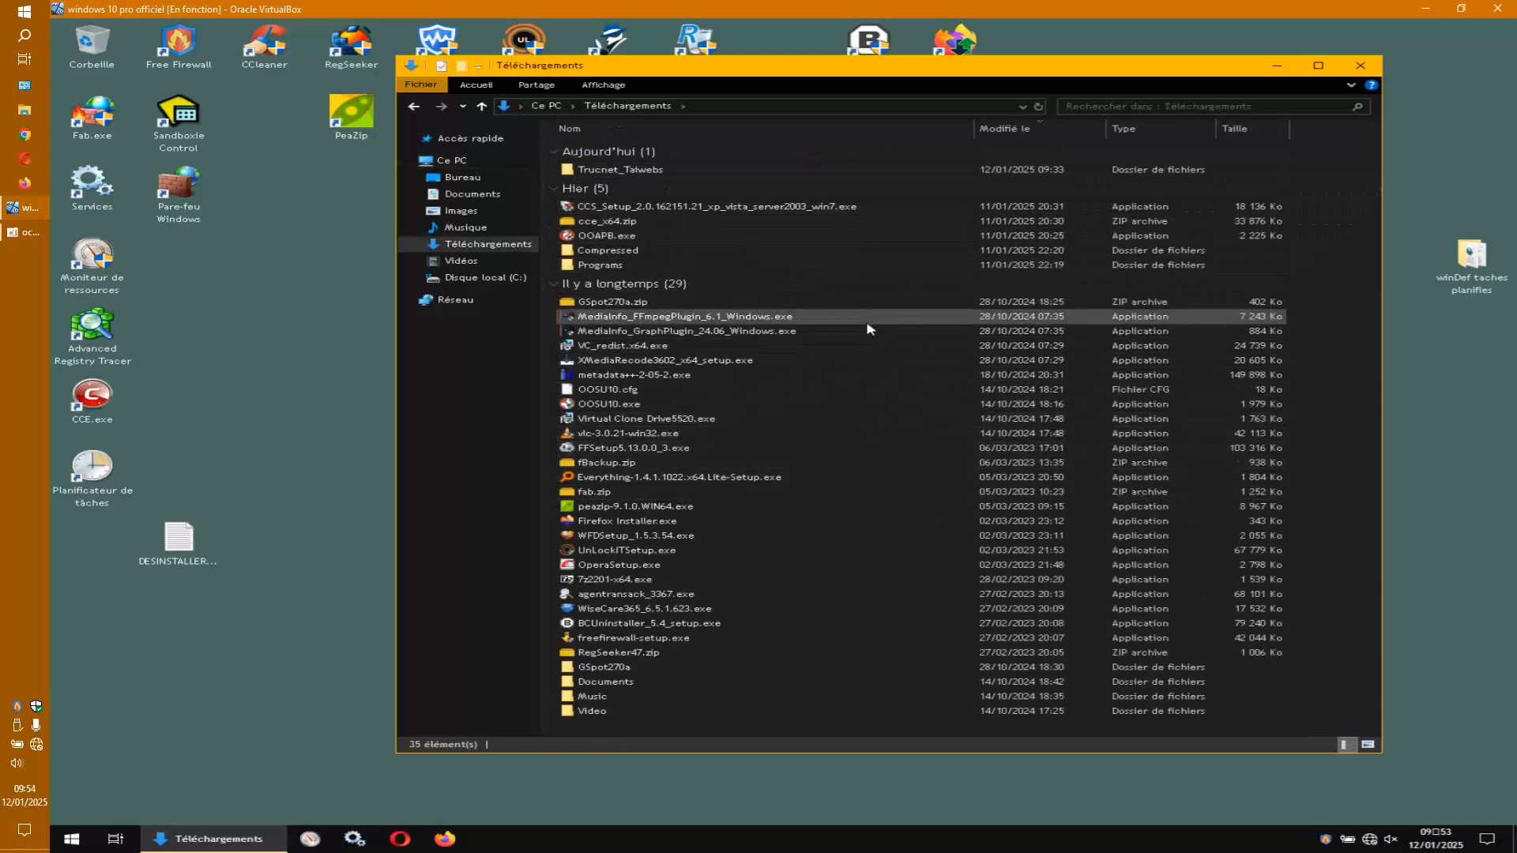
{"action": "double_click", "coordinate": [617, 169]}
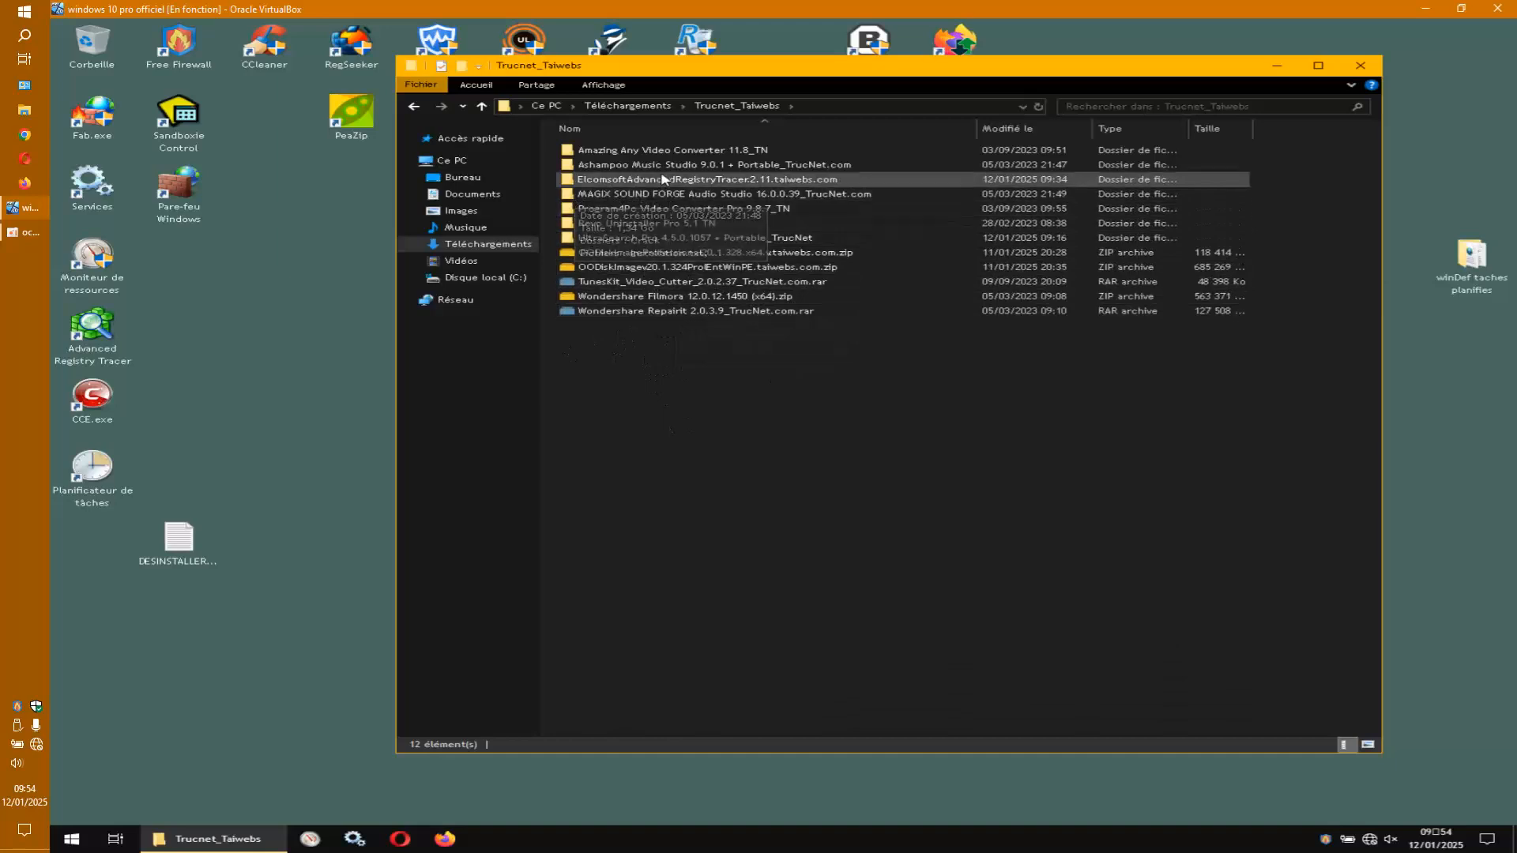
{"action": "double_click", "coordinate": [679, 167]}
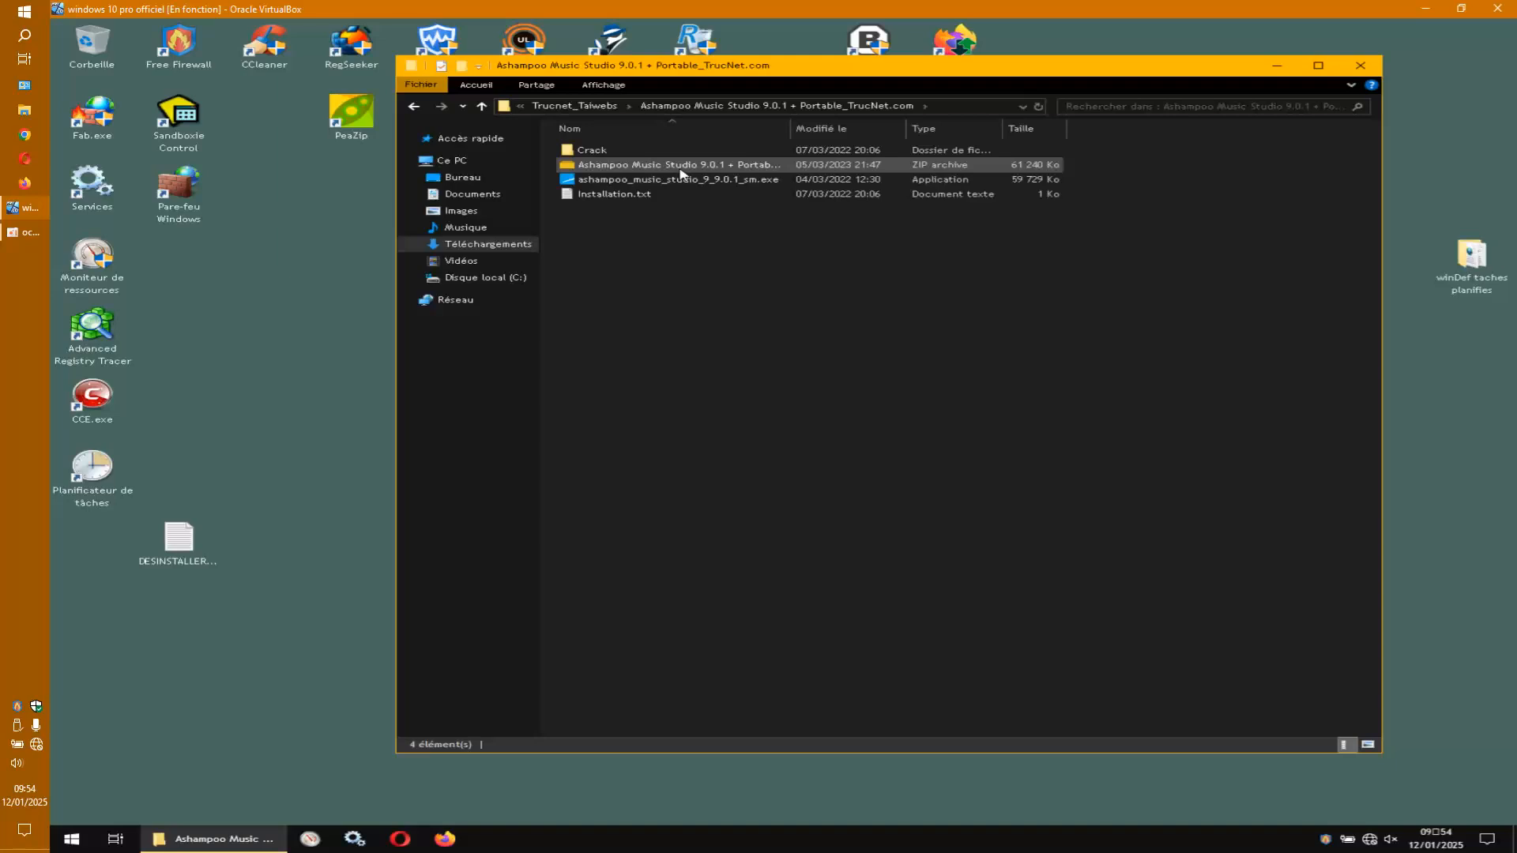
Run ashampoo_music_studio_9_9.0.1_sm.exe as administrator, allow it to make changes, and continue past the setup's welcome page.
{"action": "left_click_drag", "start_coordinate": [721, 65], "coordinate": [790, 158]}
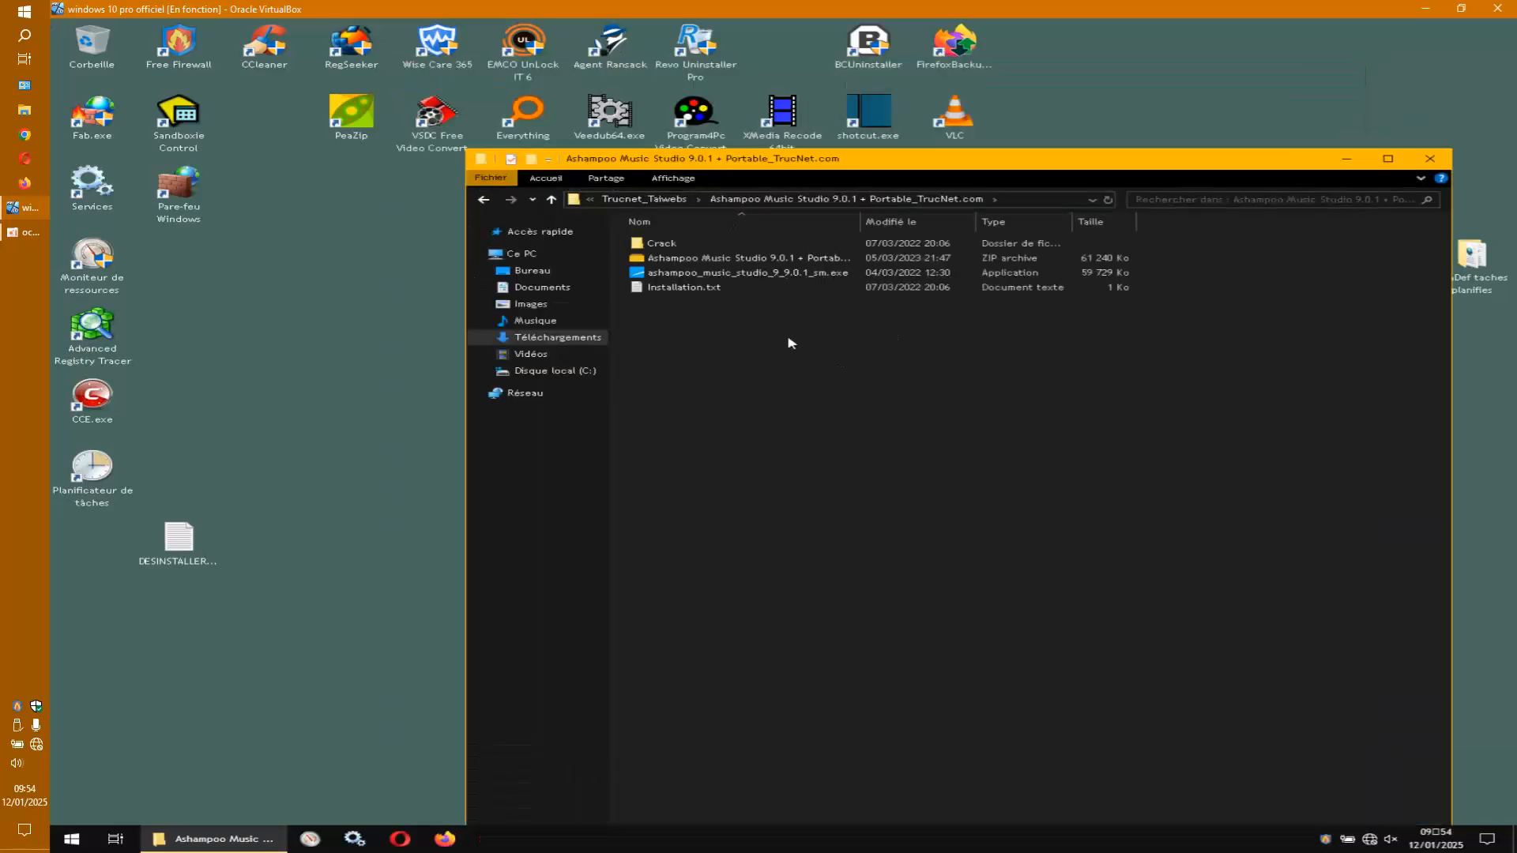
{"action": "right_click", "coordinate": [803, 273]}
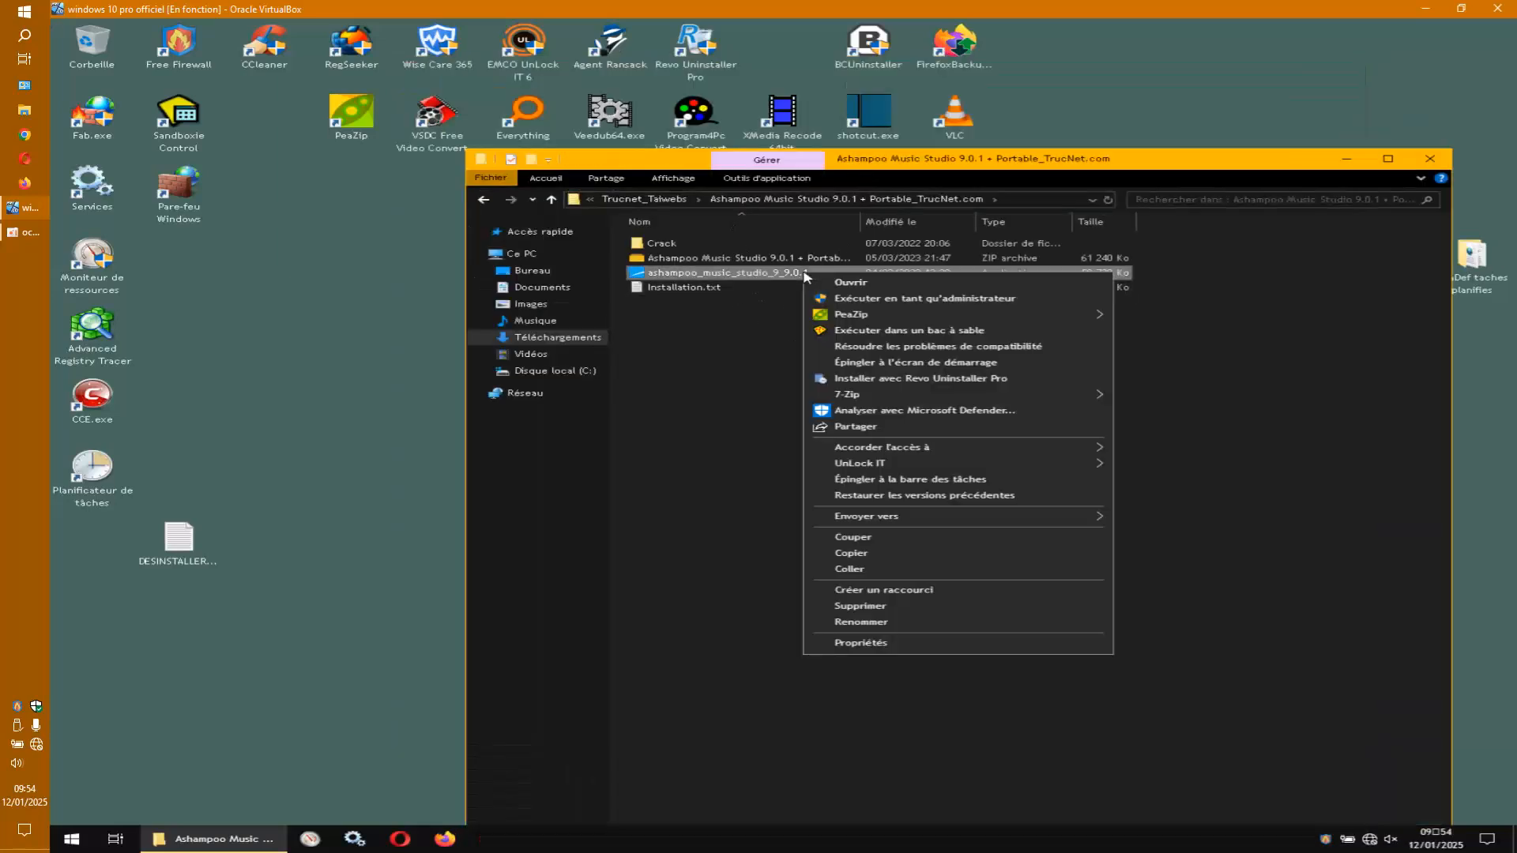
{"action": "left_click", "coordinate": [861, 300]}
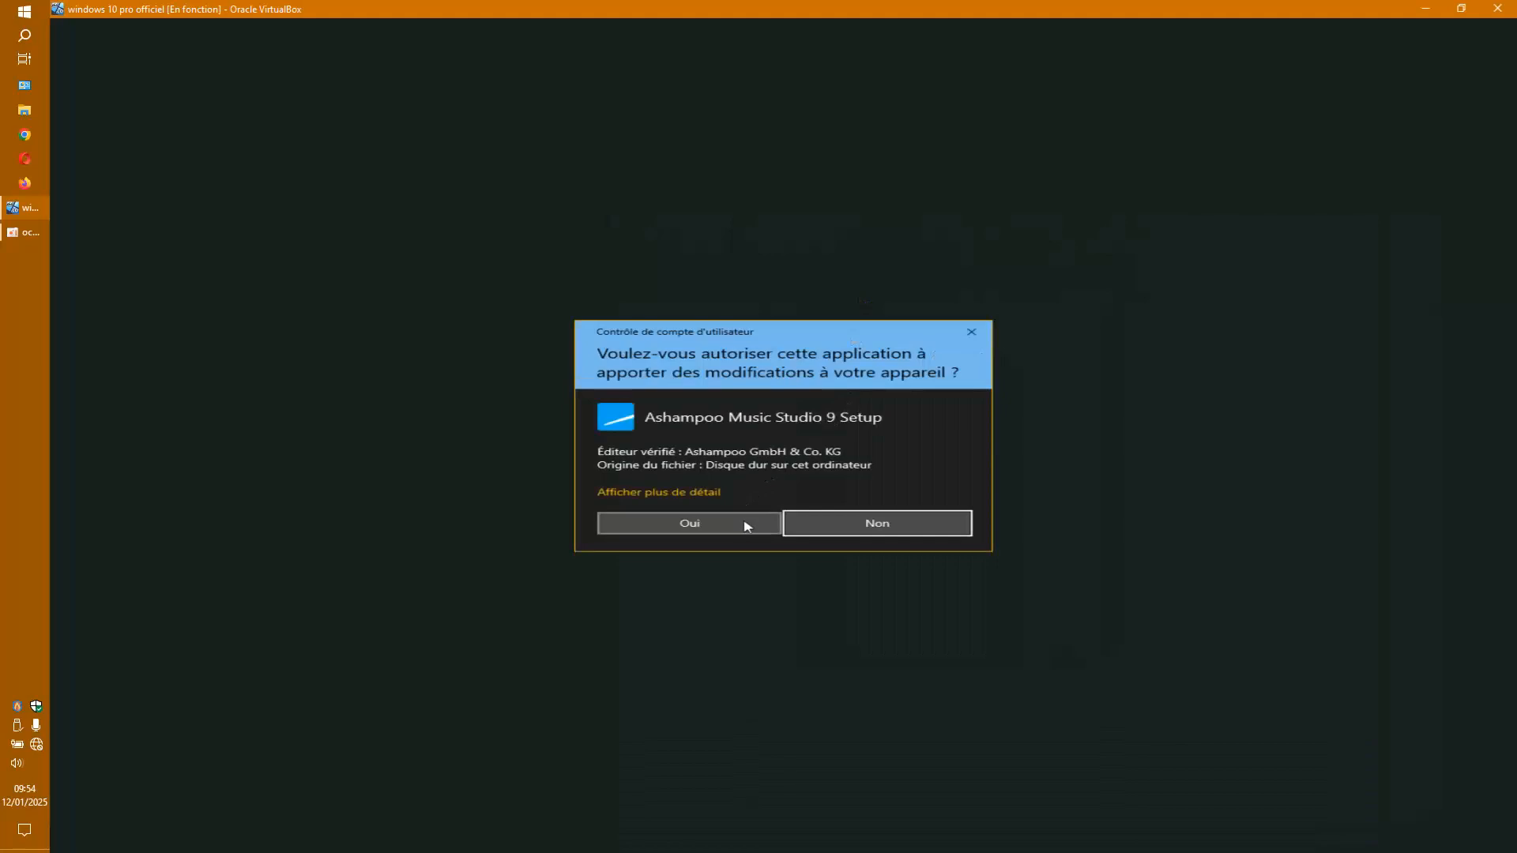
{"action": "left_click", "coordinate": [750, 524]}
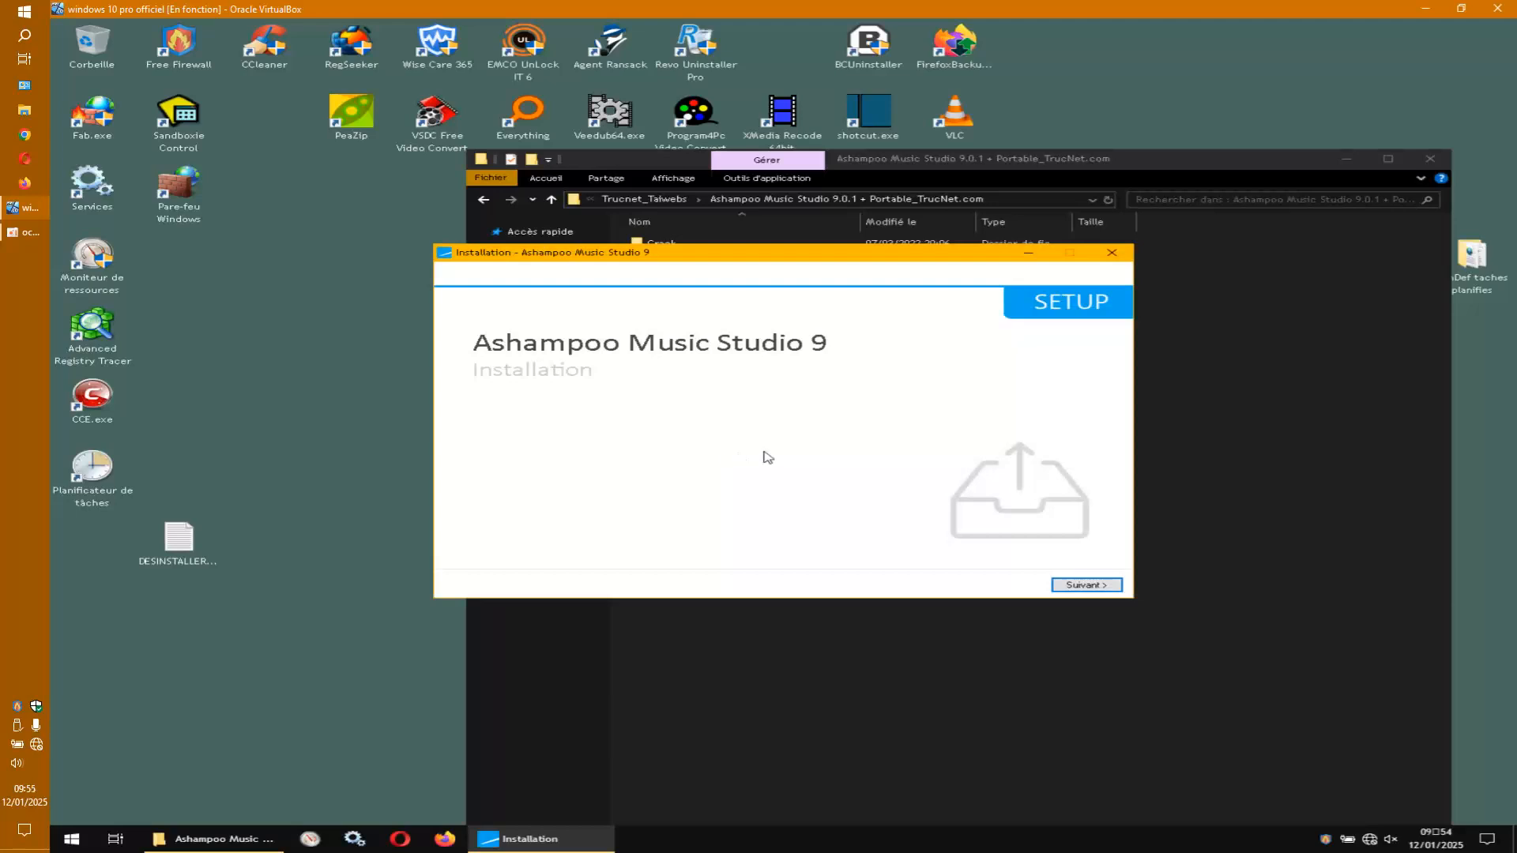
{"action": "left_click", "coordinate": [1076, 585]}
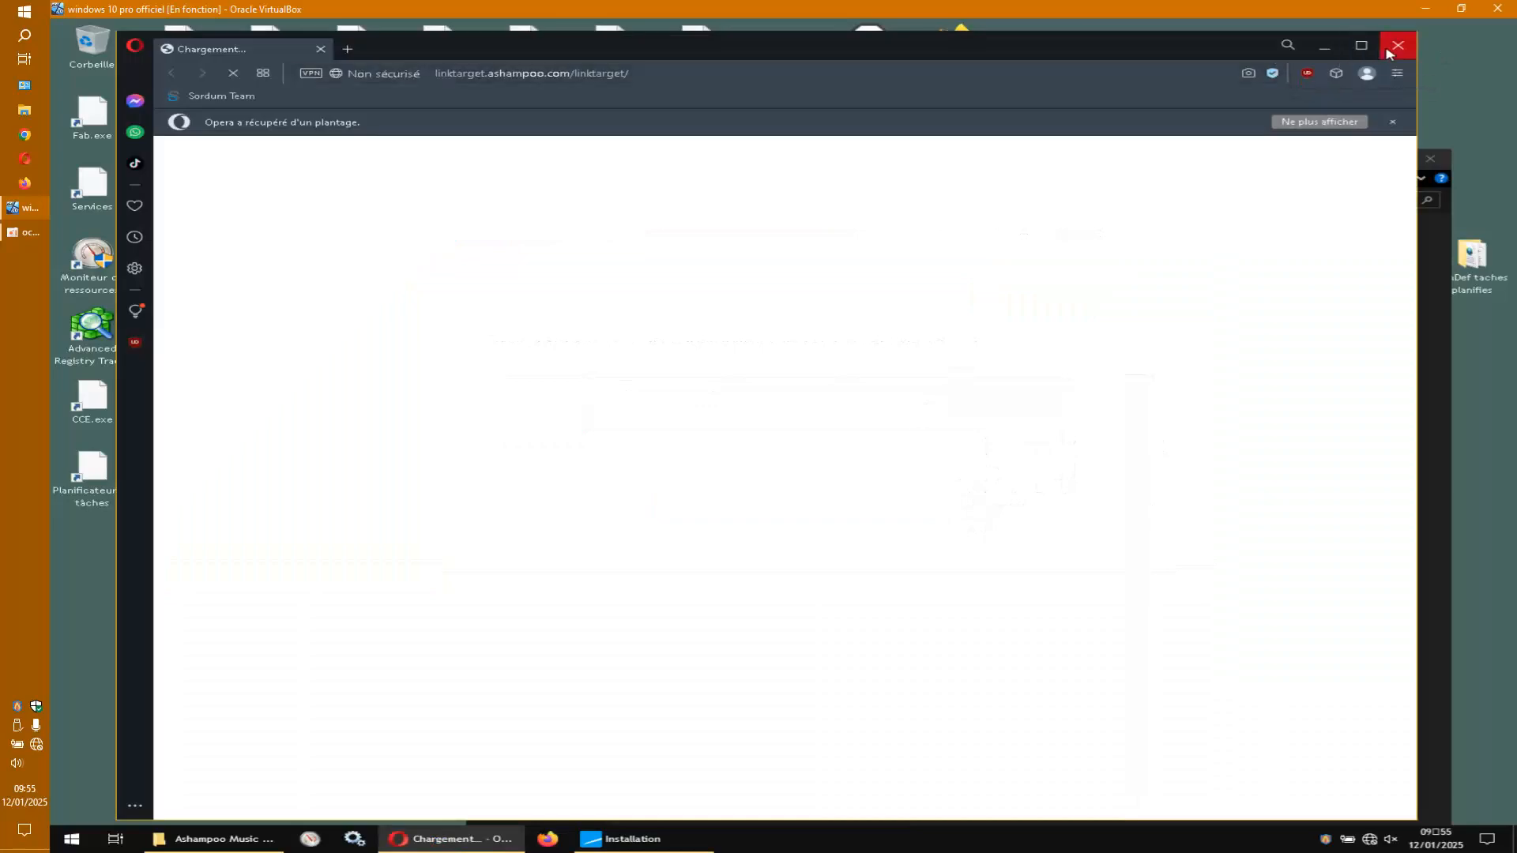
Clear the screen around the installer by closing Opera, minimizing the folder window and dismissing the FreeFirewall alert for Opera auto-updater.
{"action": "left_click", "coordinate": [1392, 46]}
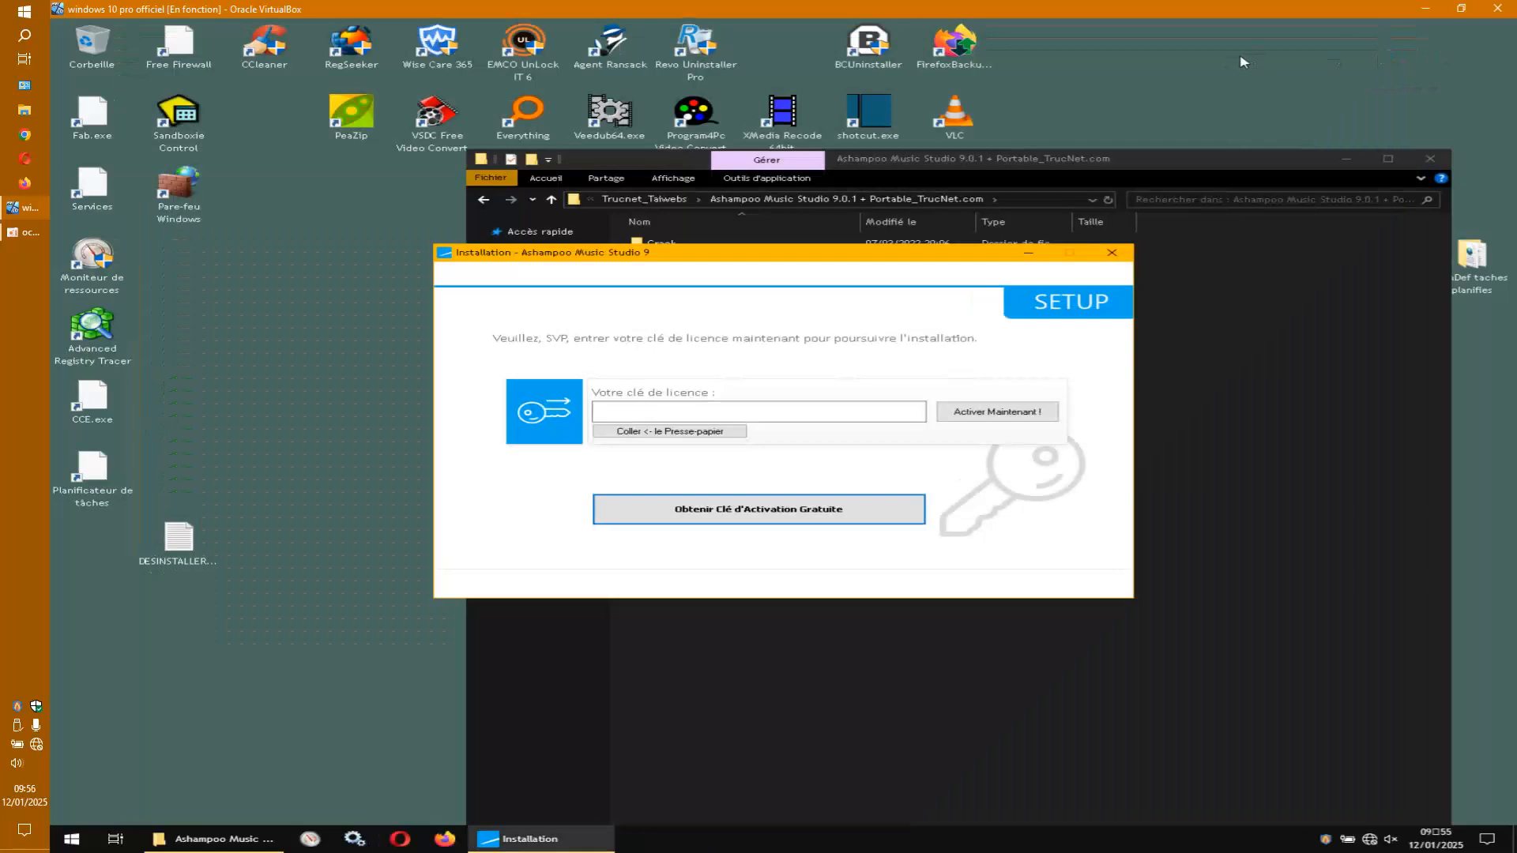
{"action": "left_click", "coordinate": [1346, 159]}
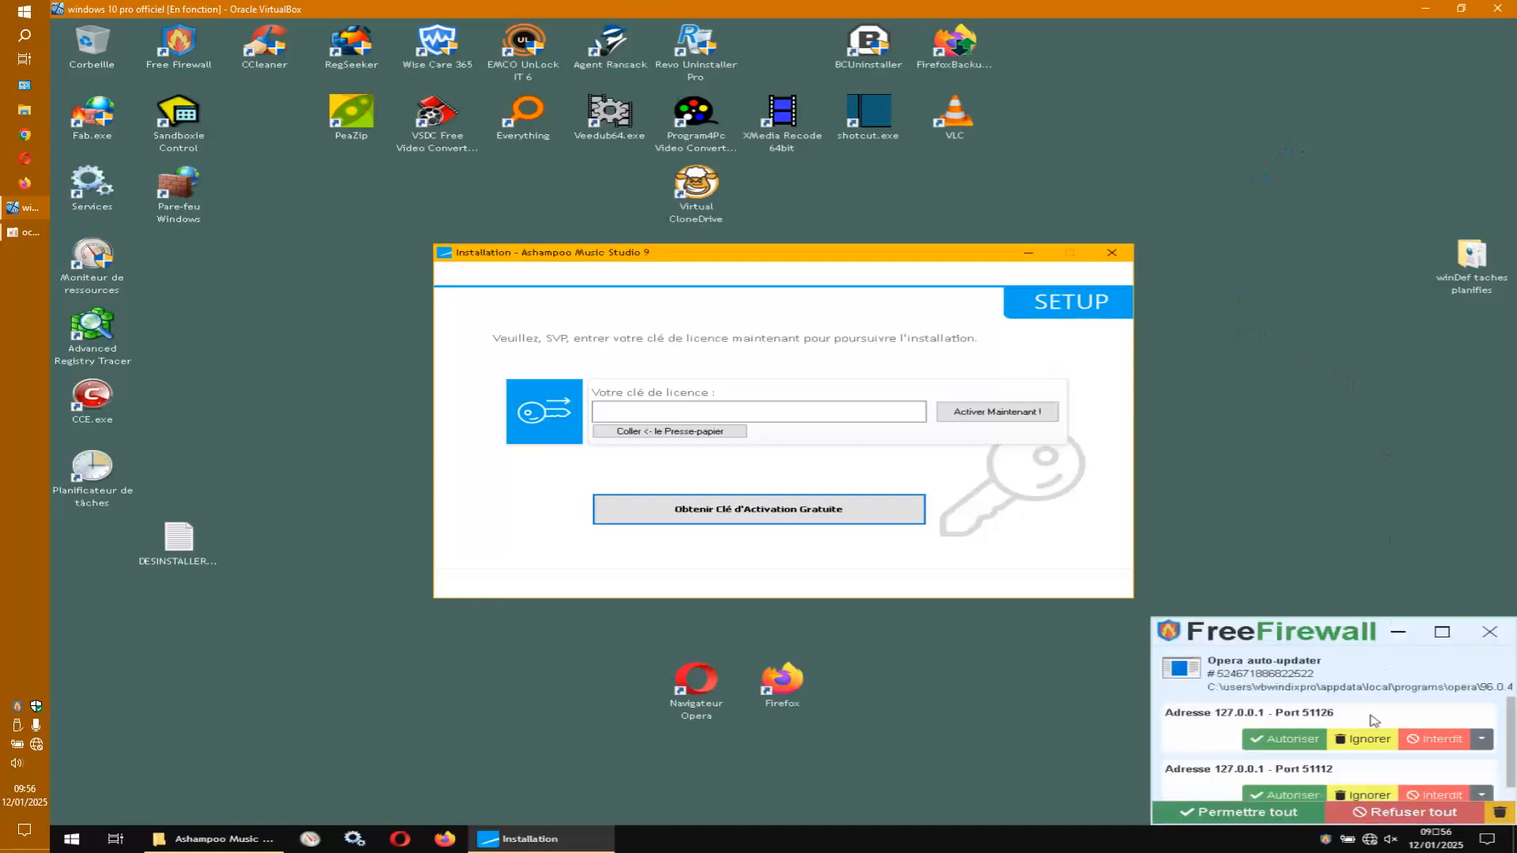
{"action": "left_click", "coordinate": [1490, 633]}
{"action": "left_click", "coordinate": [1490, 633]}
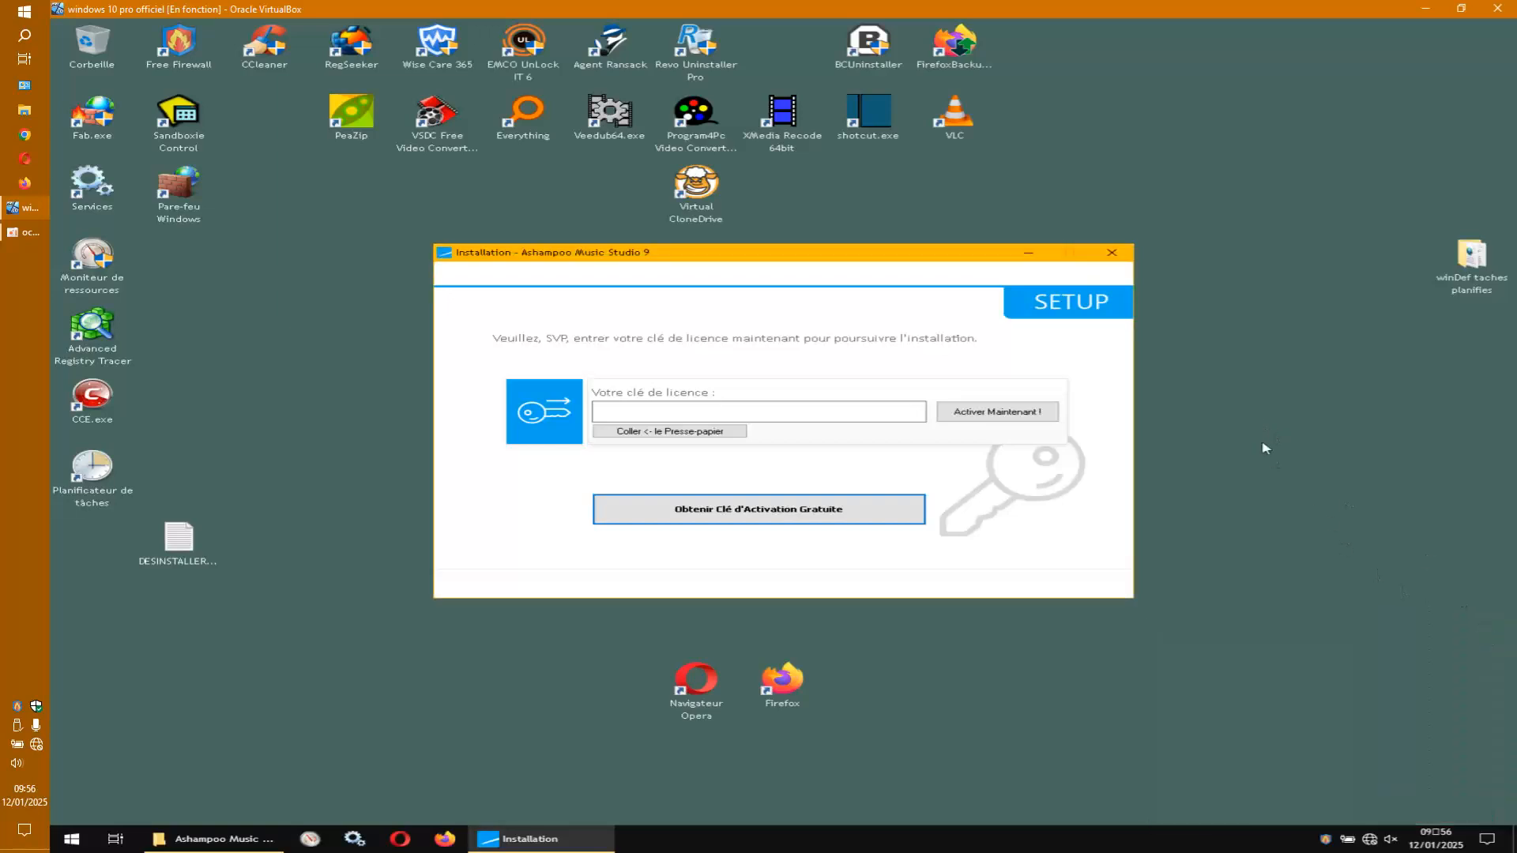
Try to request a free activation key for Ashampoo Music Studio 9, dismissing the FreeFirewall alert and closing the Opera page.
{"action": "left_click", "coordinate": [781, 517]}
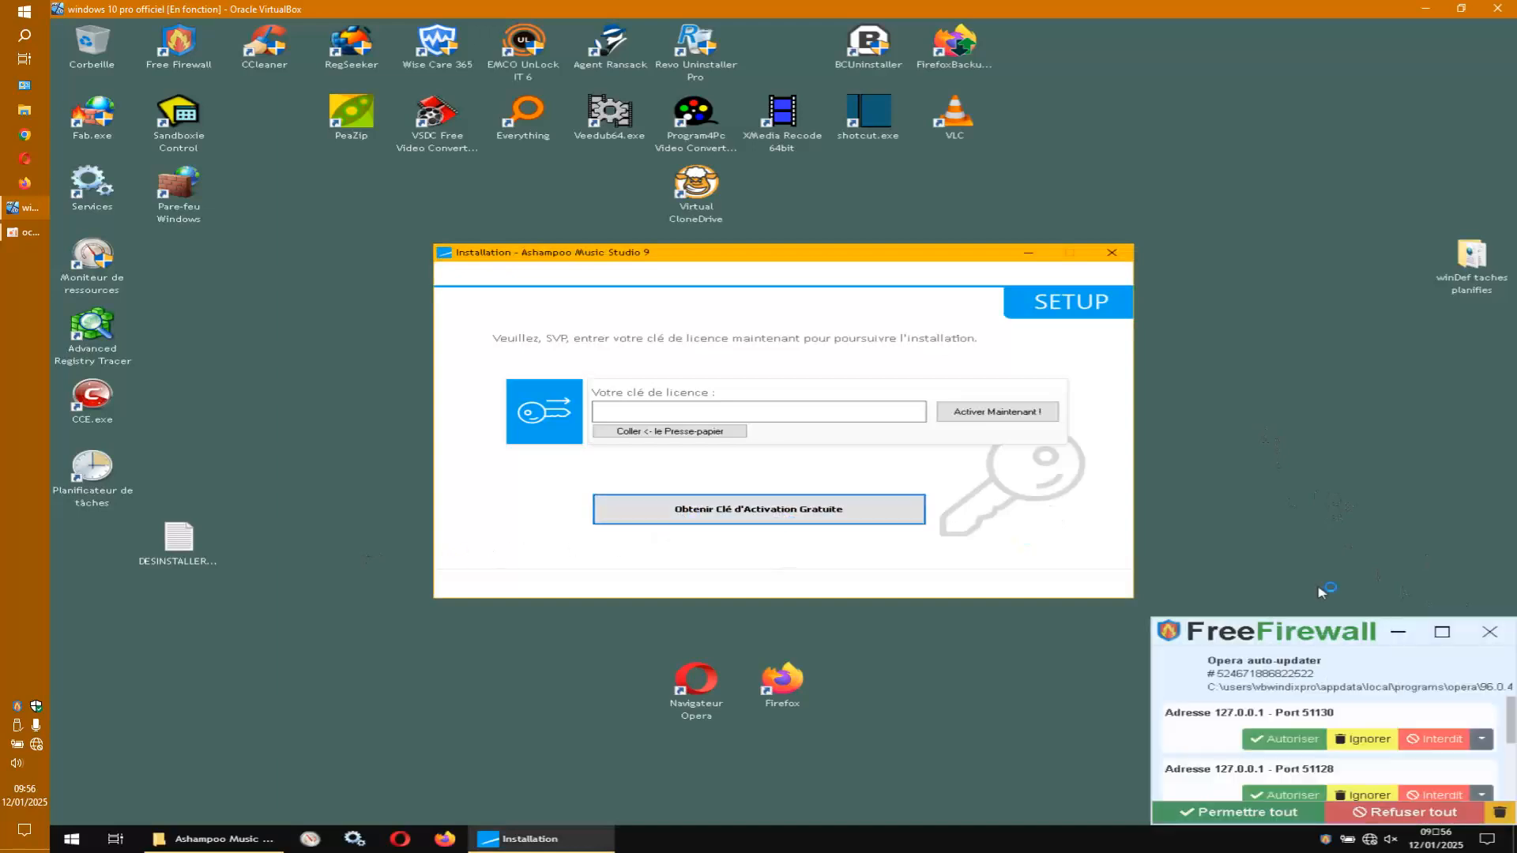
{"action": "left_click", "coordinate": [1490, 633]}
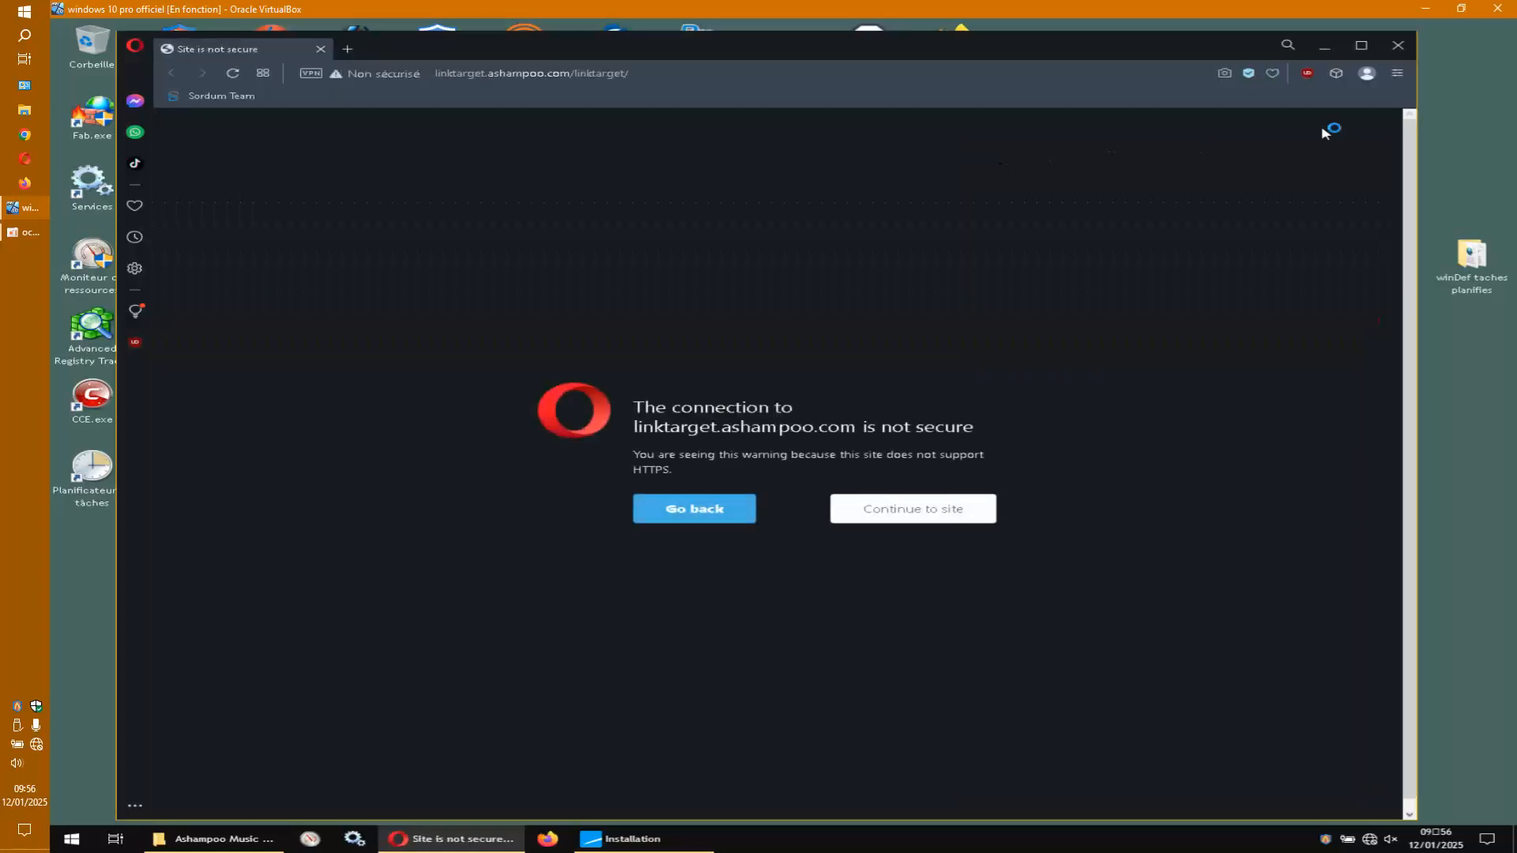
{"action": "left_click", "coordinate": [1398, 46]}
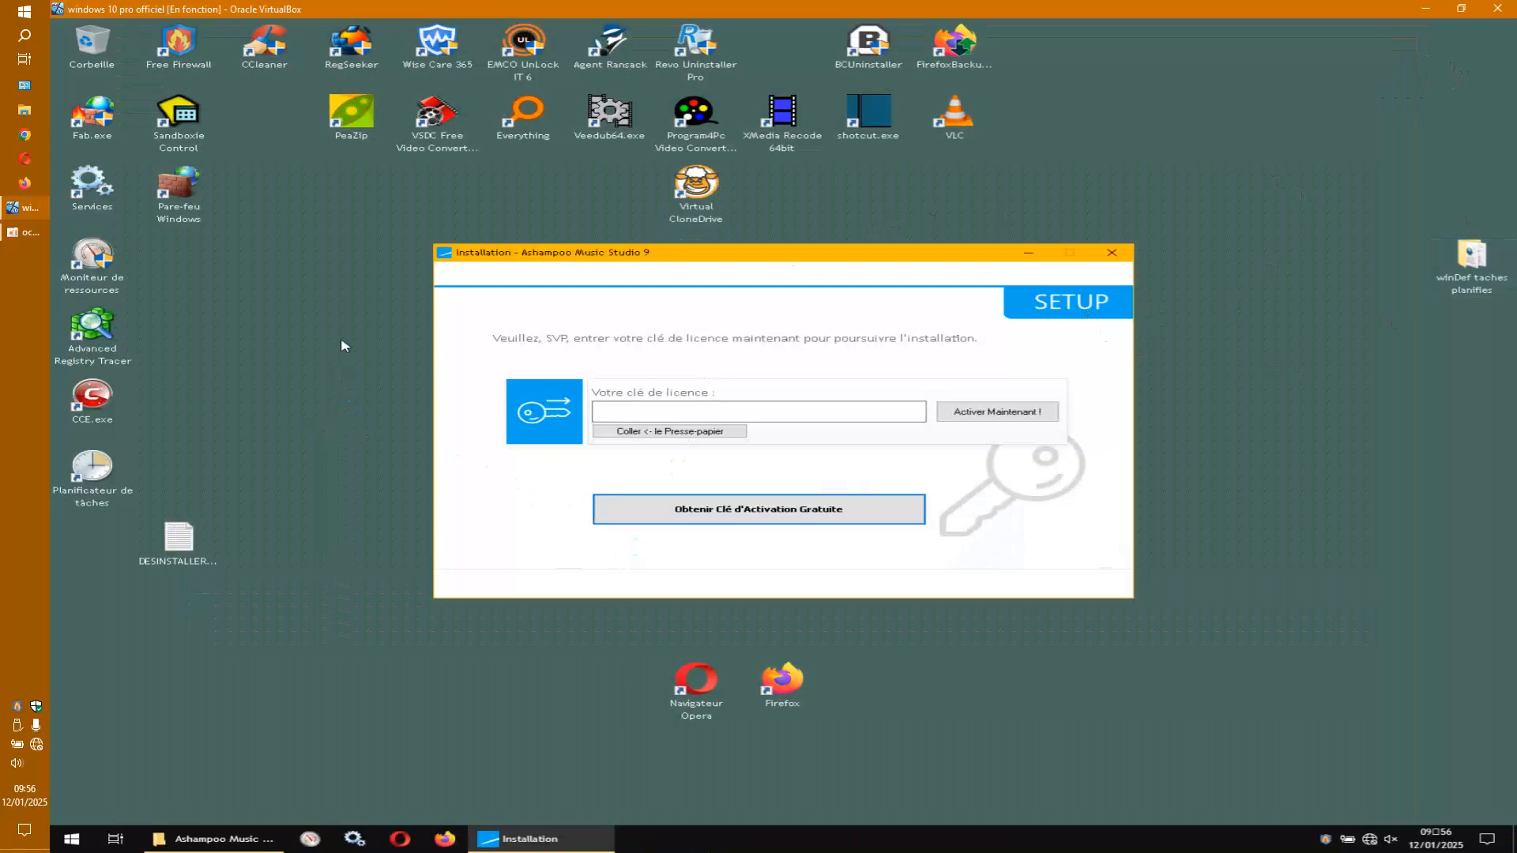
Look through the Ashampoo package's Crack folder and read Installation.txt, closing the FreeFirewall alert and the text file.
{"action": "left_click", "coordinate": [234, 840]}
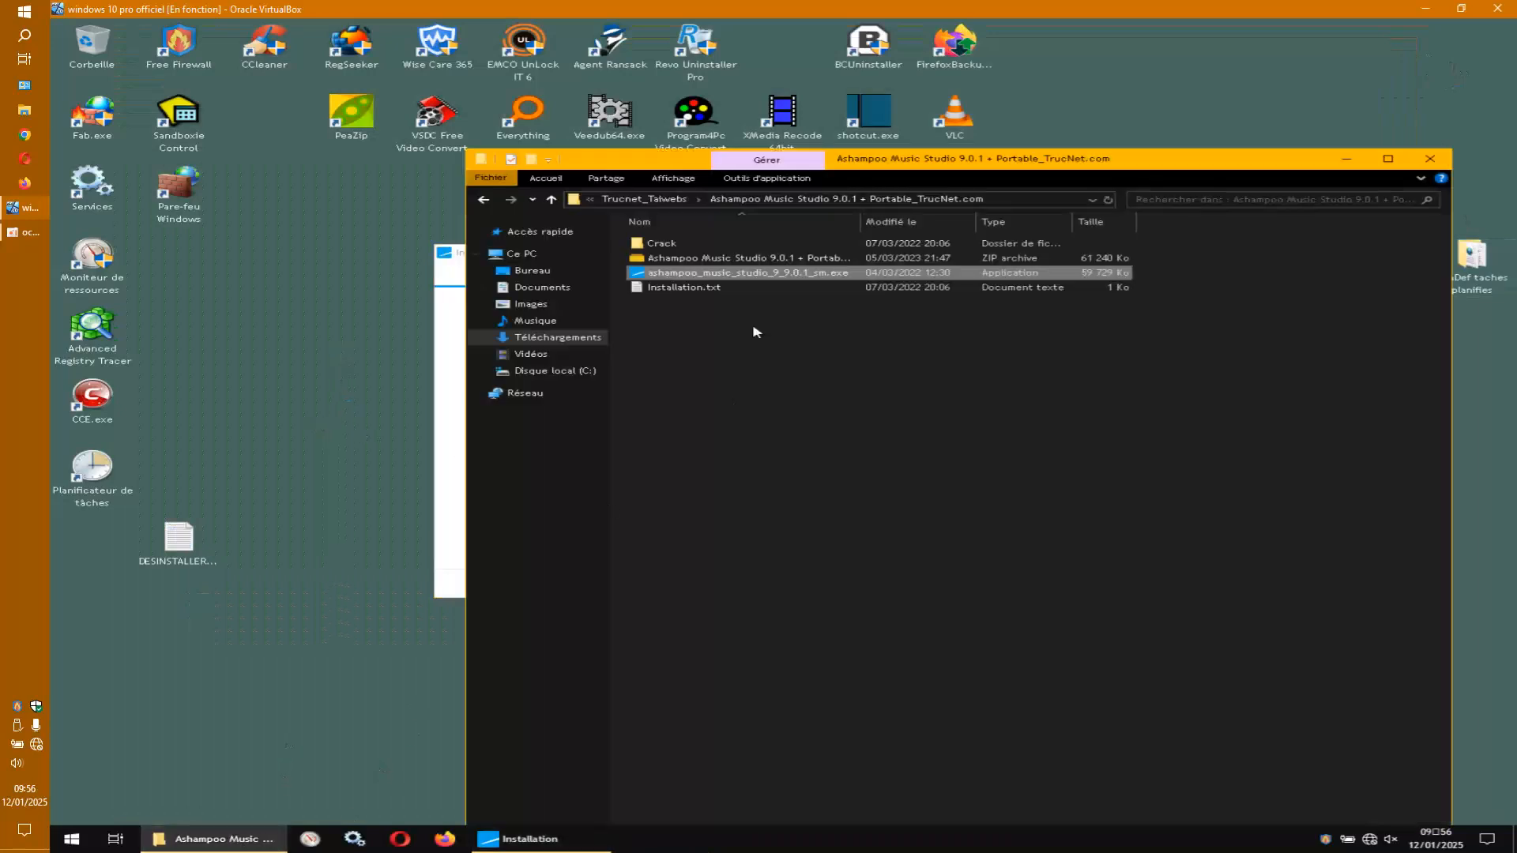
{"action": "left_click", "coordinate": [1492, 641]}
{"action": "double_click", "coordinate": [656, 243]}
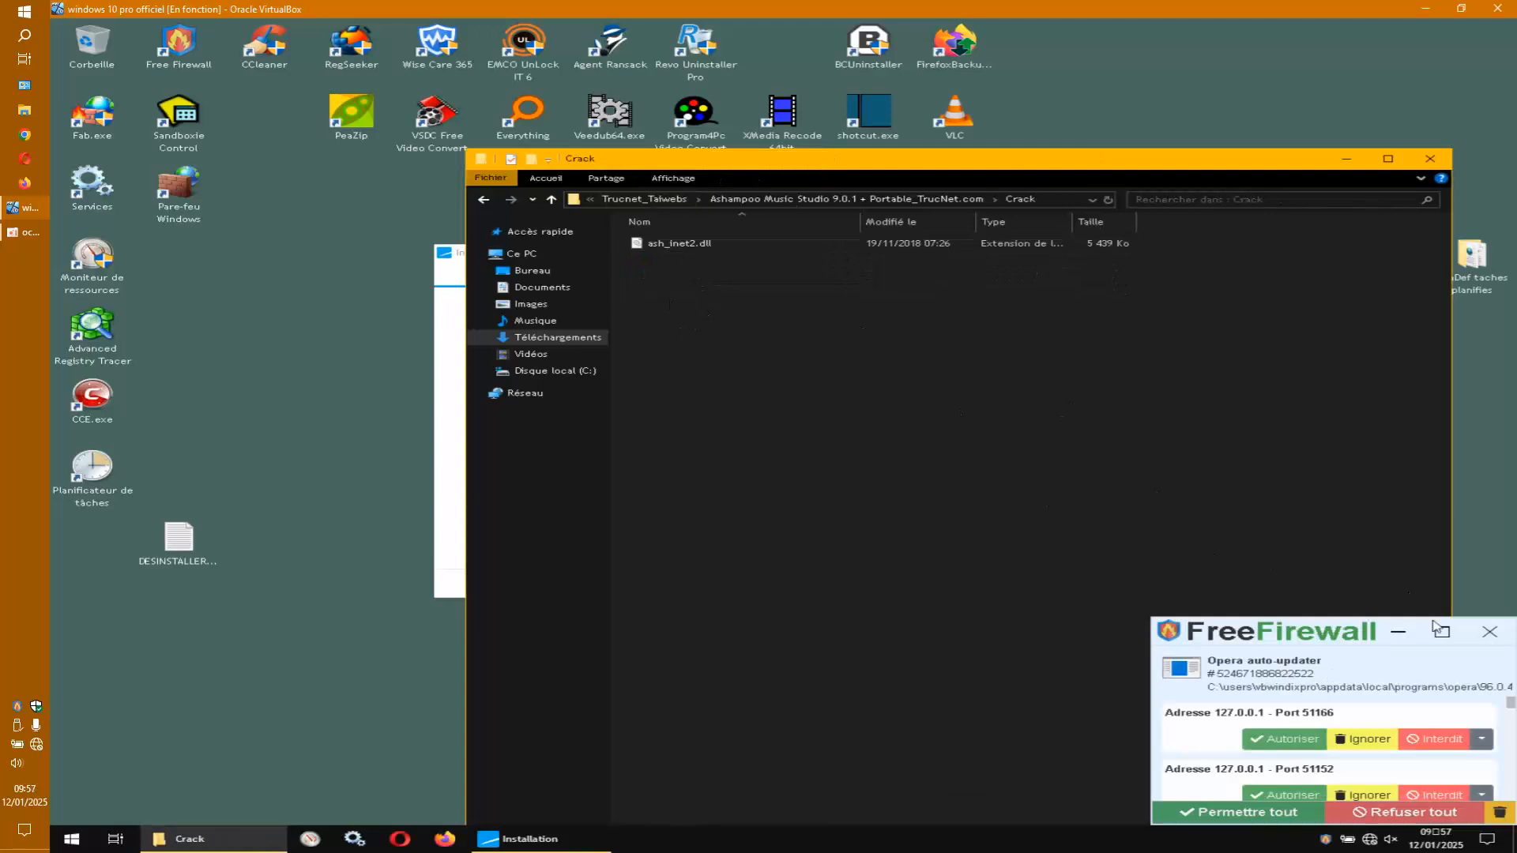
{"action": "left_click", "coordinate": [1489, 630]}
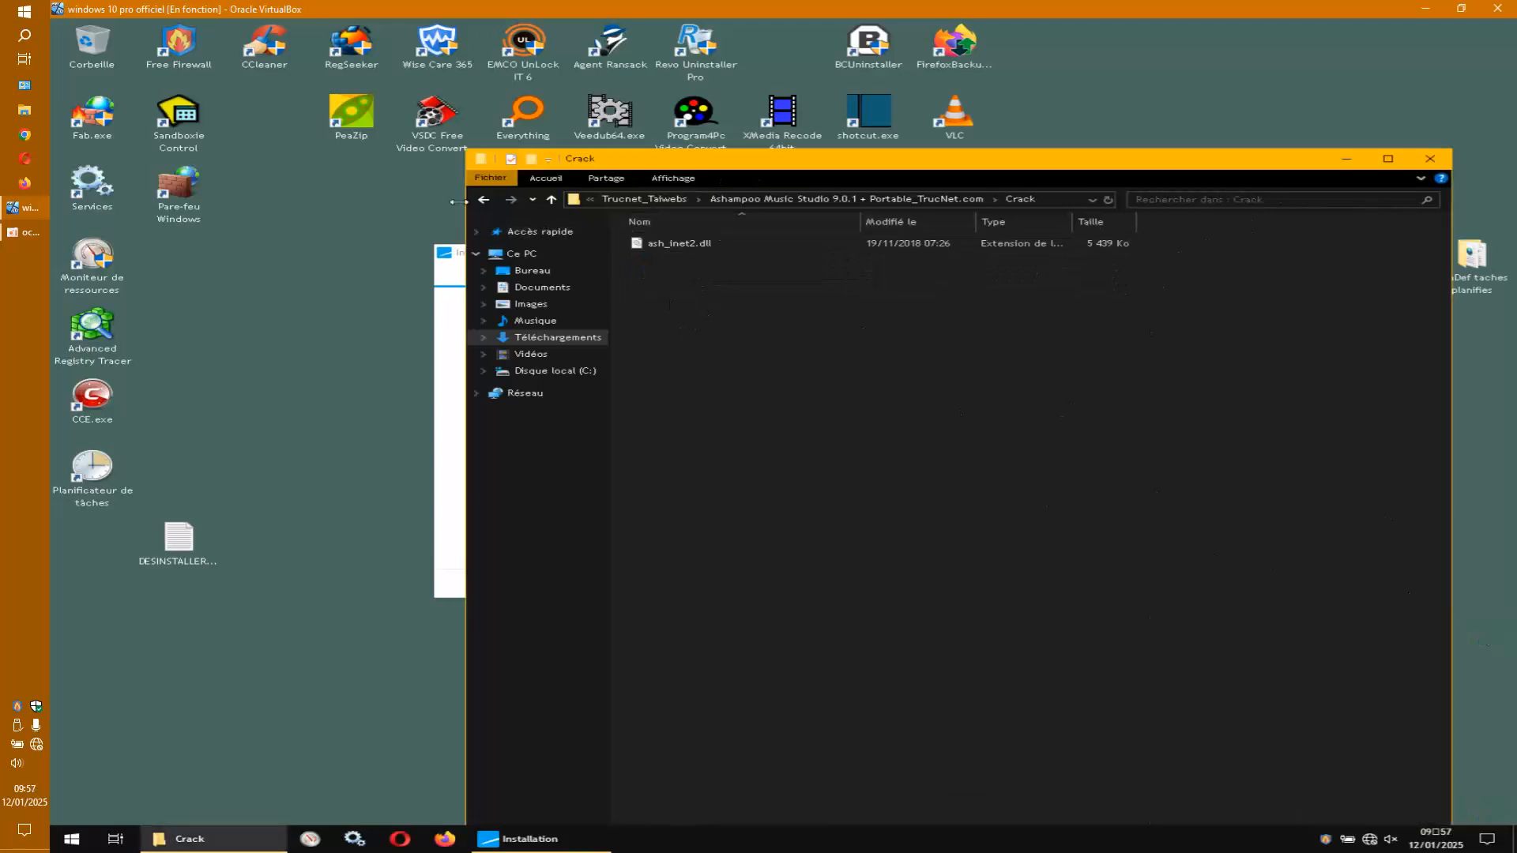
{"action": "left_click", "coordinate": [483, 200]}
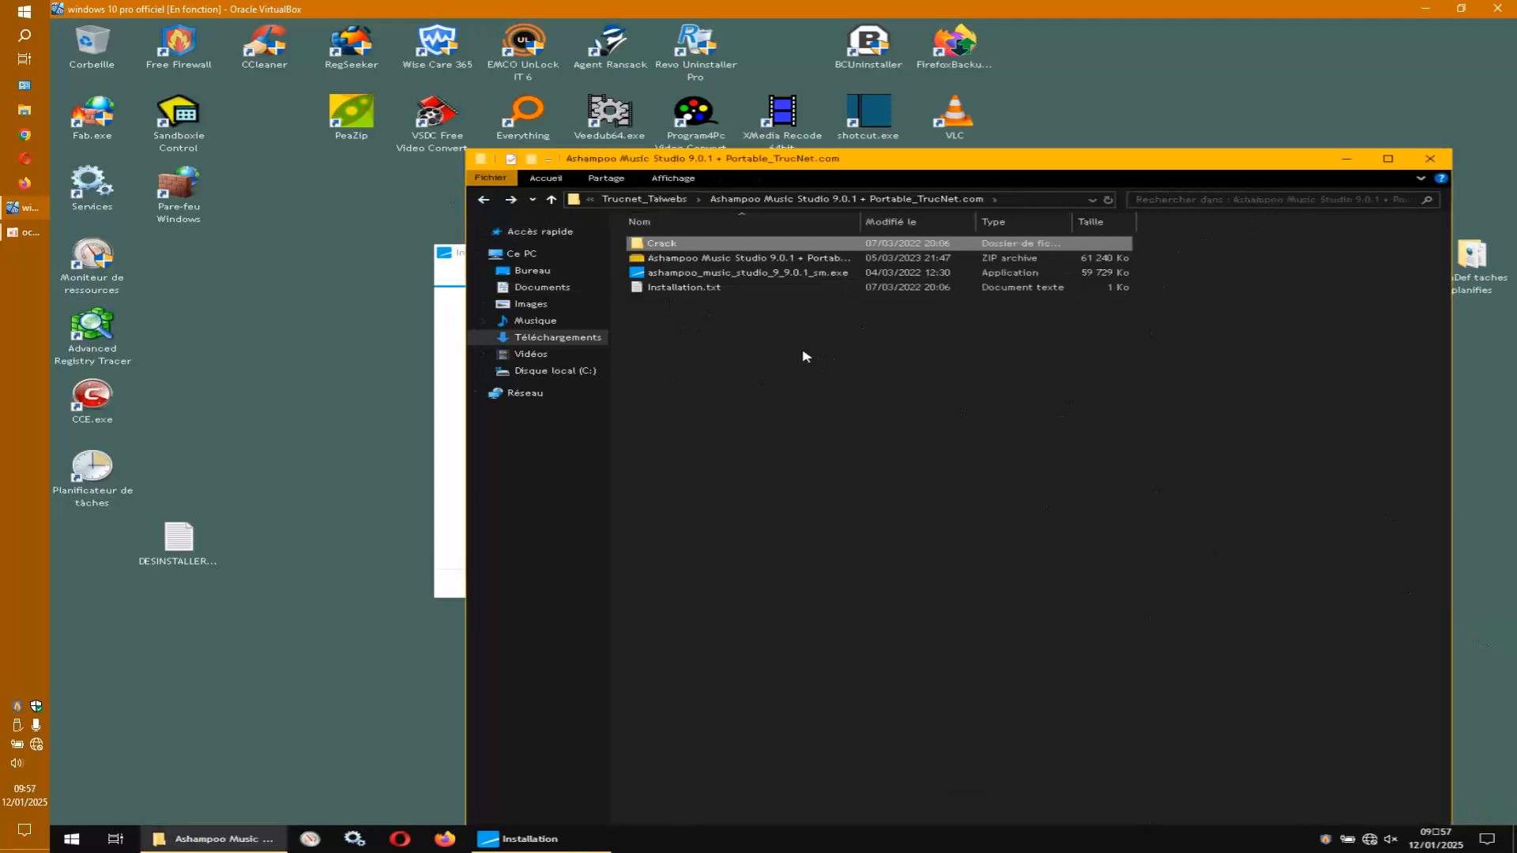
{"action": "double_click", "coordinate": [701, 288]}
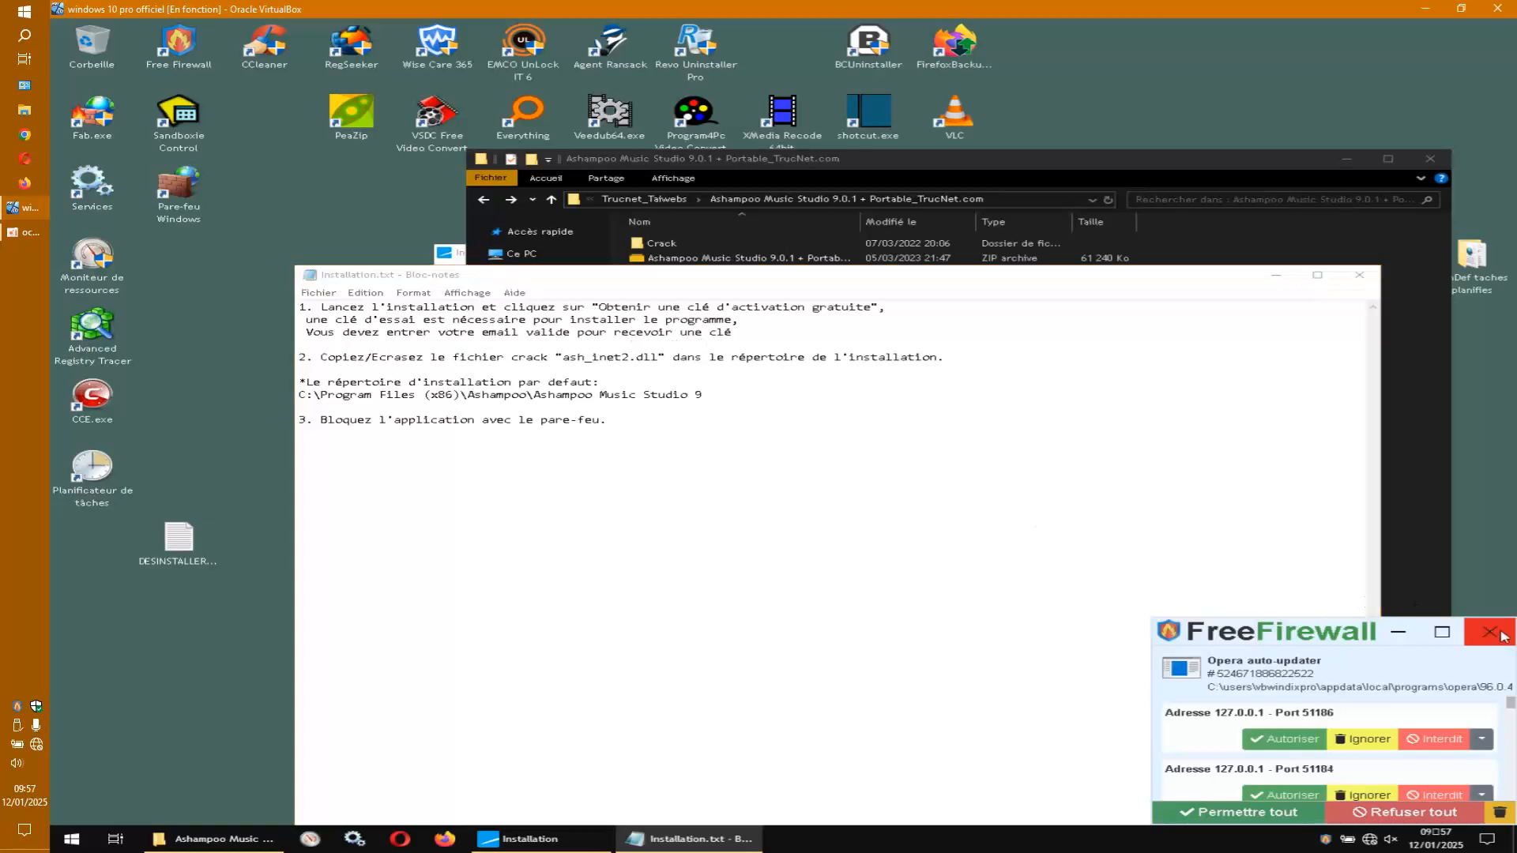
{"action": "left_click", "coordinate": [1359, 275]}
Open the MAGIX SOUND FORGE Audio Studio 16.0.0.39_TrucNet.com folder inside Trucnet_Taiwebs and minimize its window.
{"action": "left_click_drag", "start_coordinate": [1155, 169], "coordinate": [982, 125]}
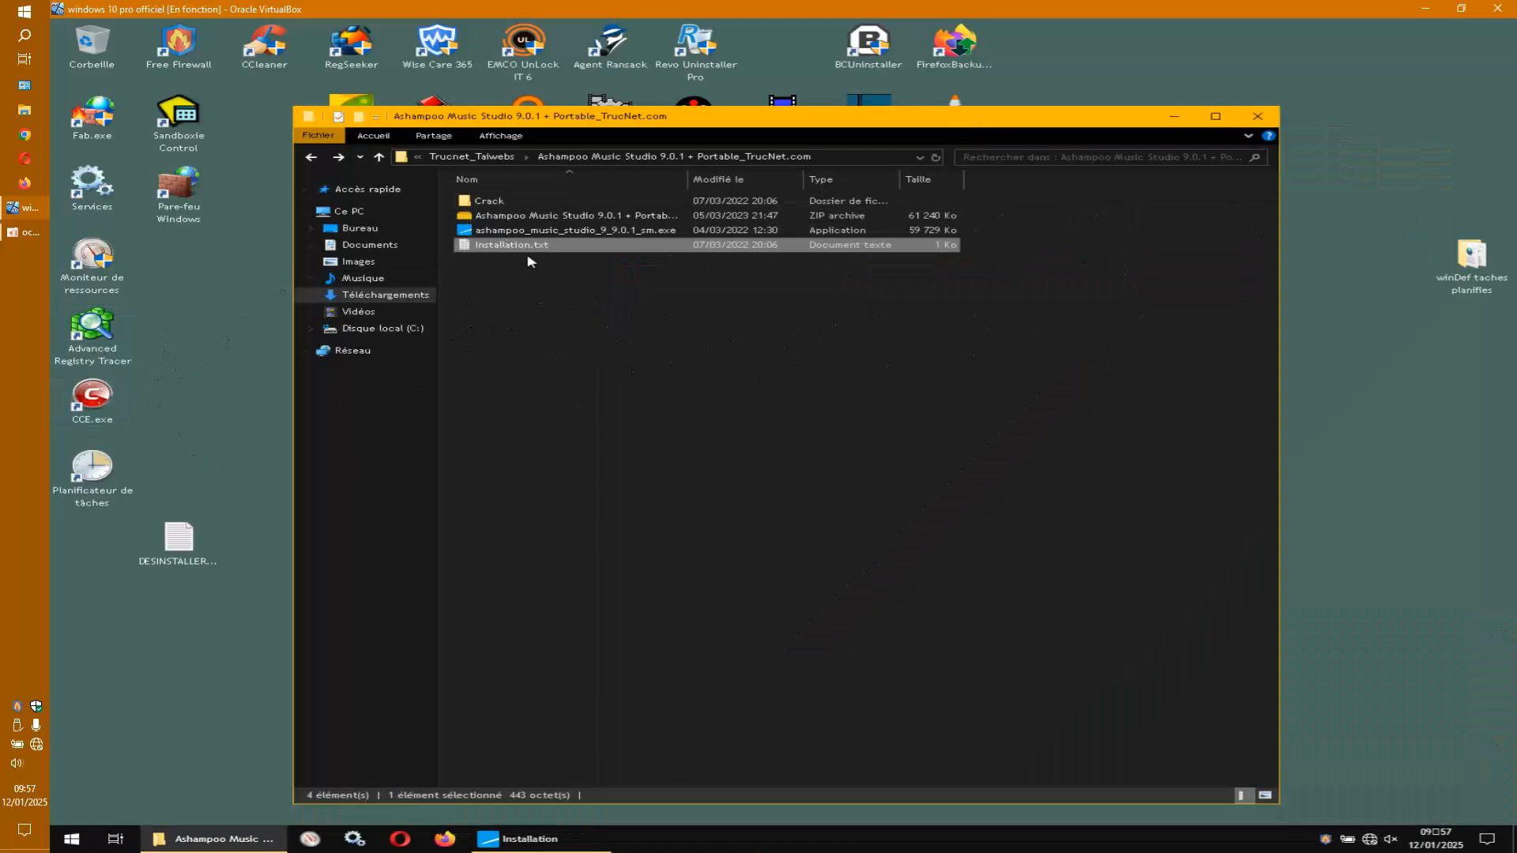
{"action": "left_click", "coordinate": [313, 158]}
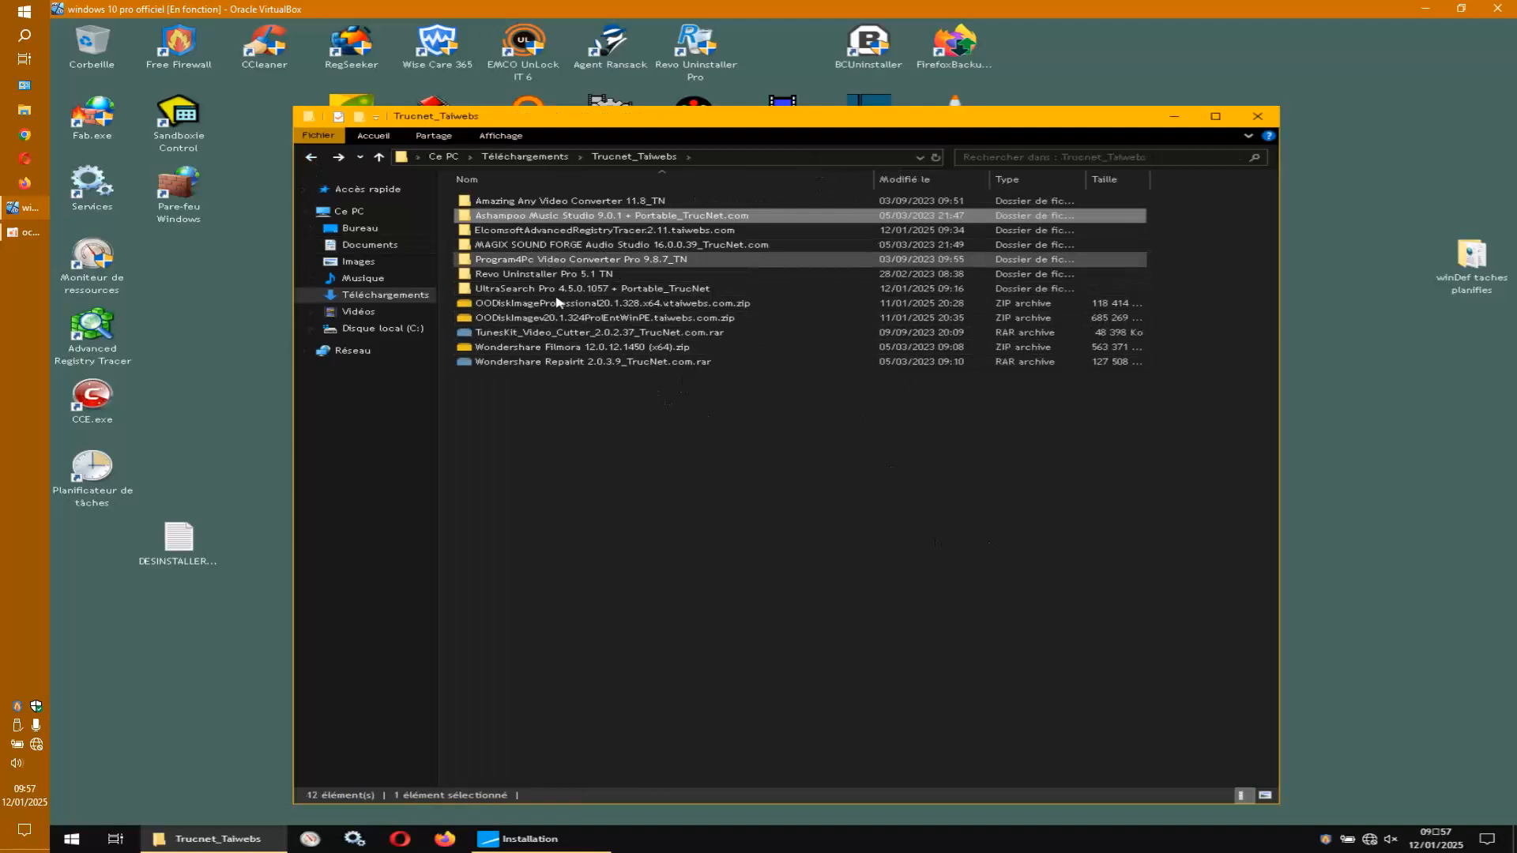
{"action": "double_click", "coordinate": [624, 245]}
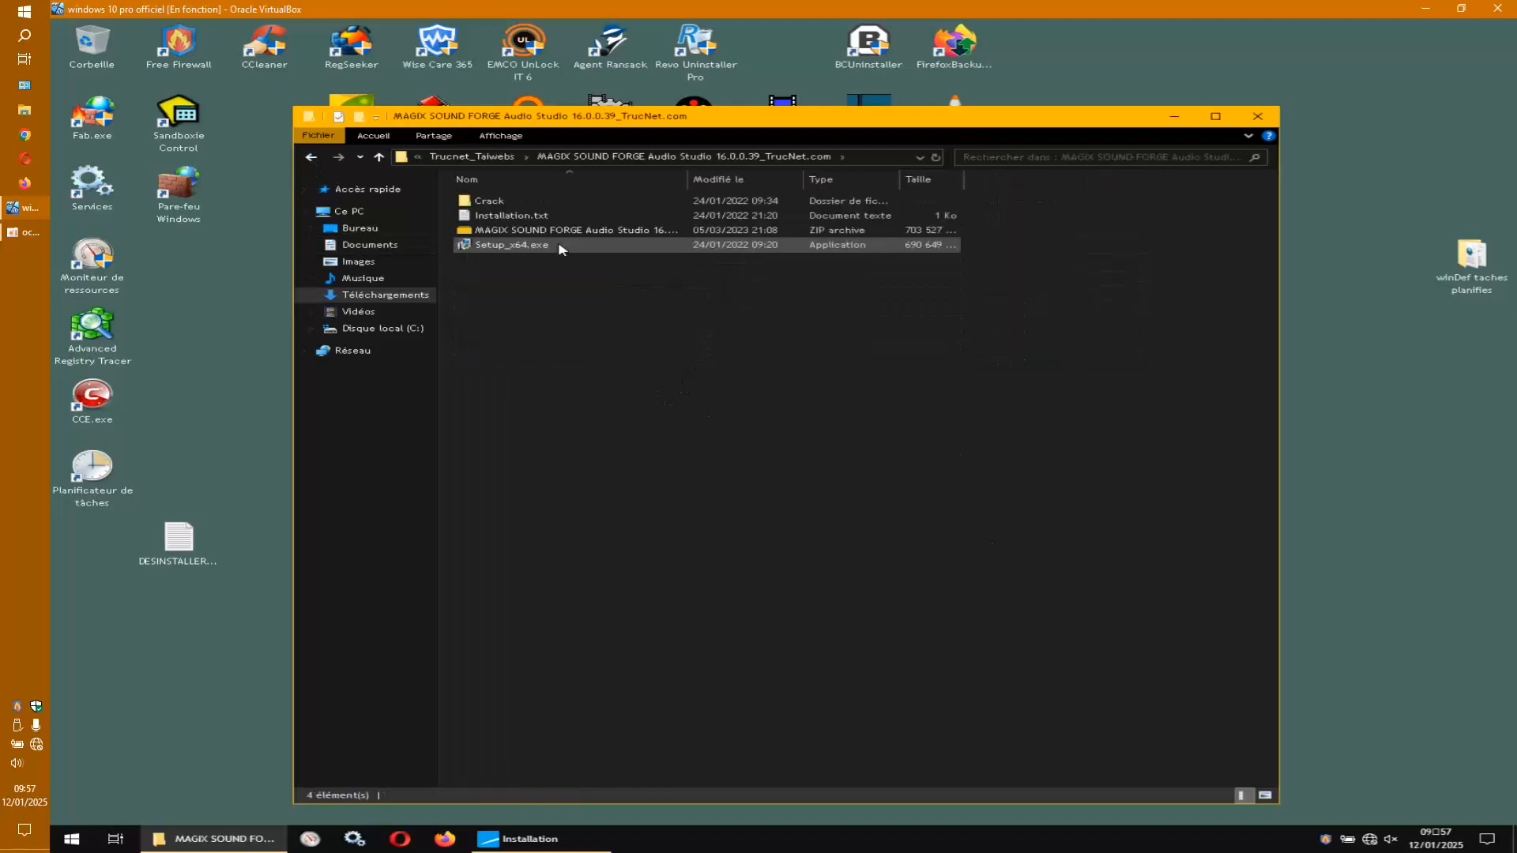
{"action": "left_click", "coordinate": [1175, 116]}
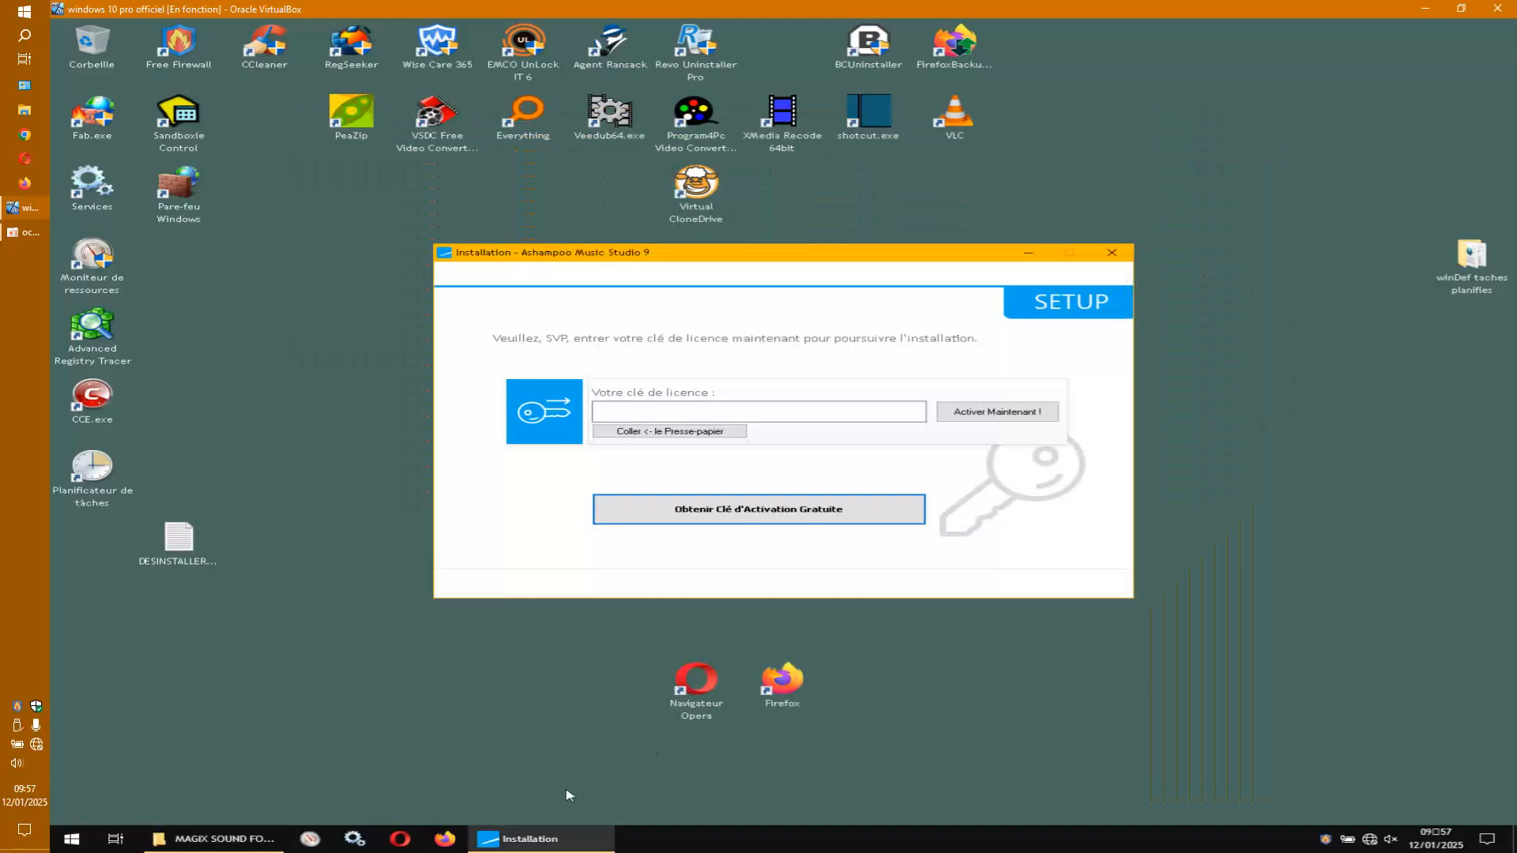
Quit the unfinished Ashampoo Music Studio 9 setup and run CCleaner on the Recycle Bin.
{"action": "mouse_move", "coordinate": [548, 839]}
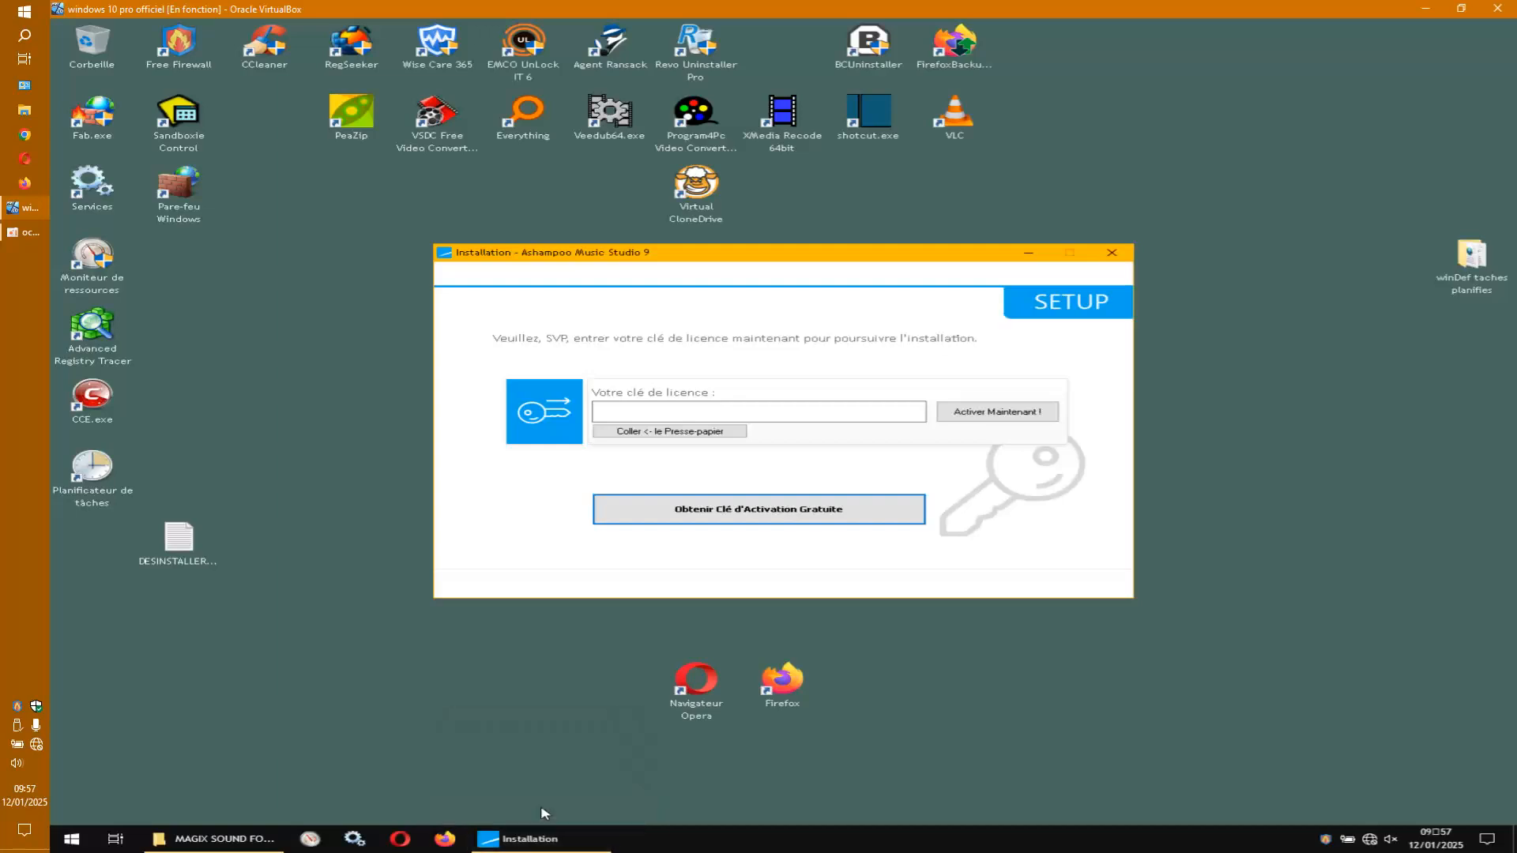
{"action": "left_click", "coordinate": [1120, 254]}
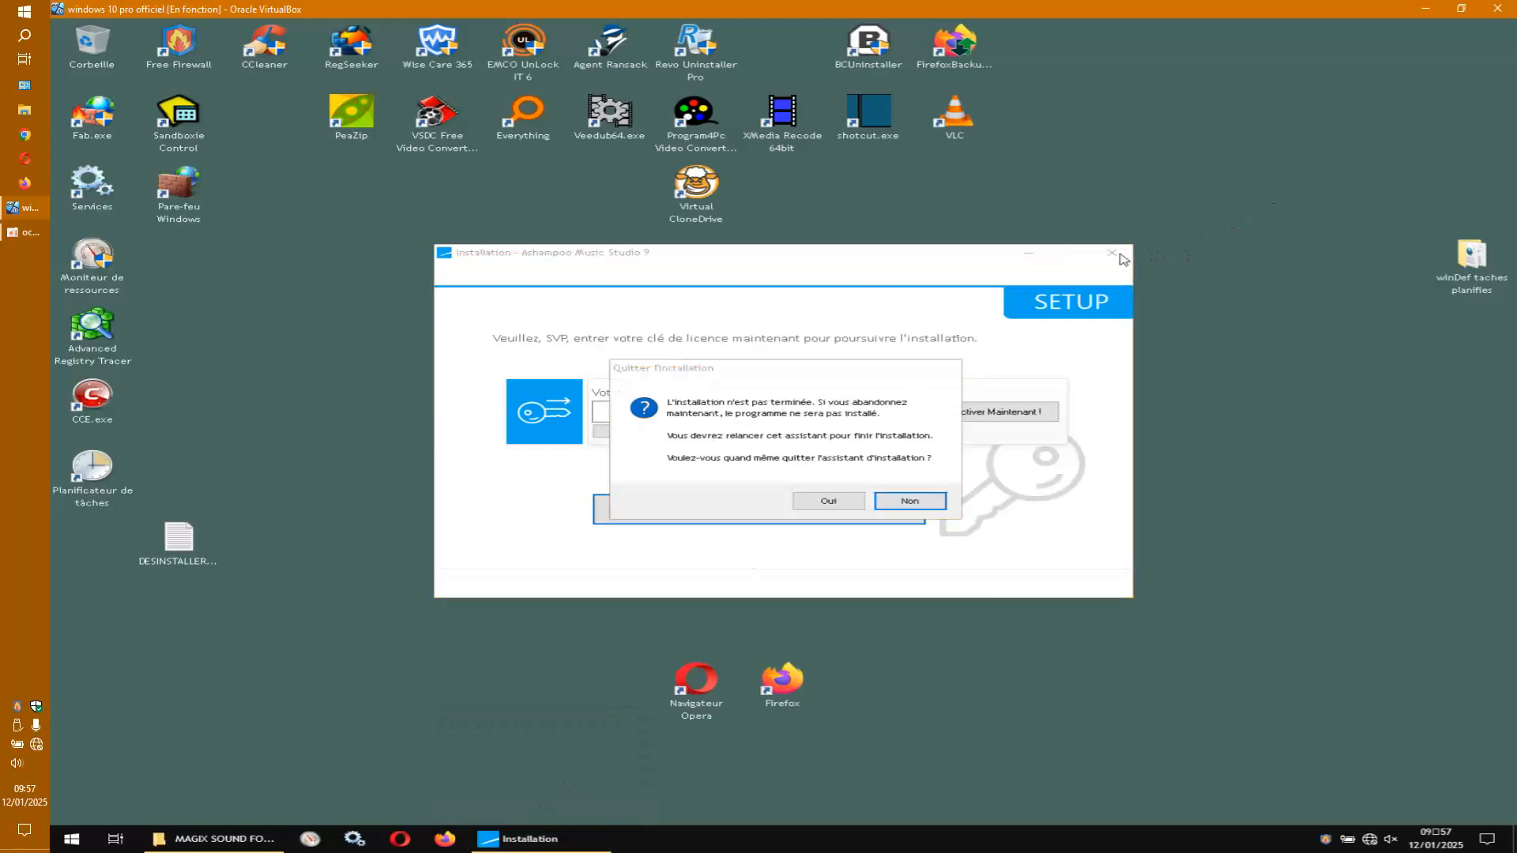
{"action": "left_click", "coordinate": [838, 506]}
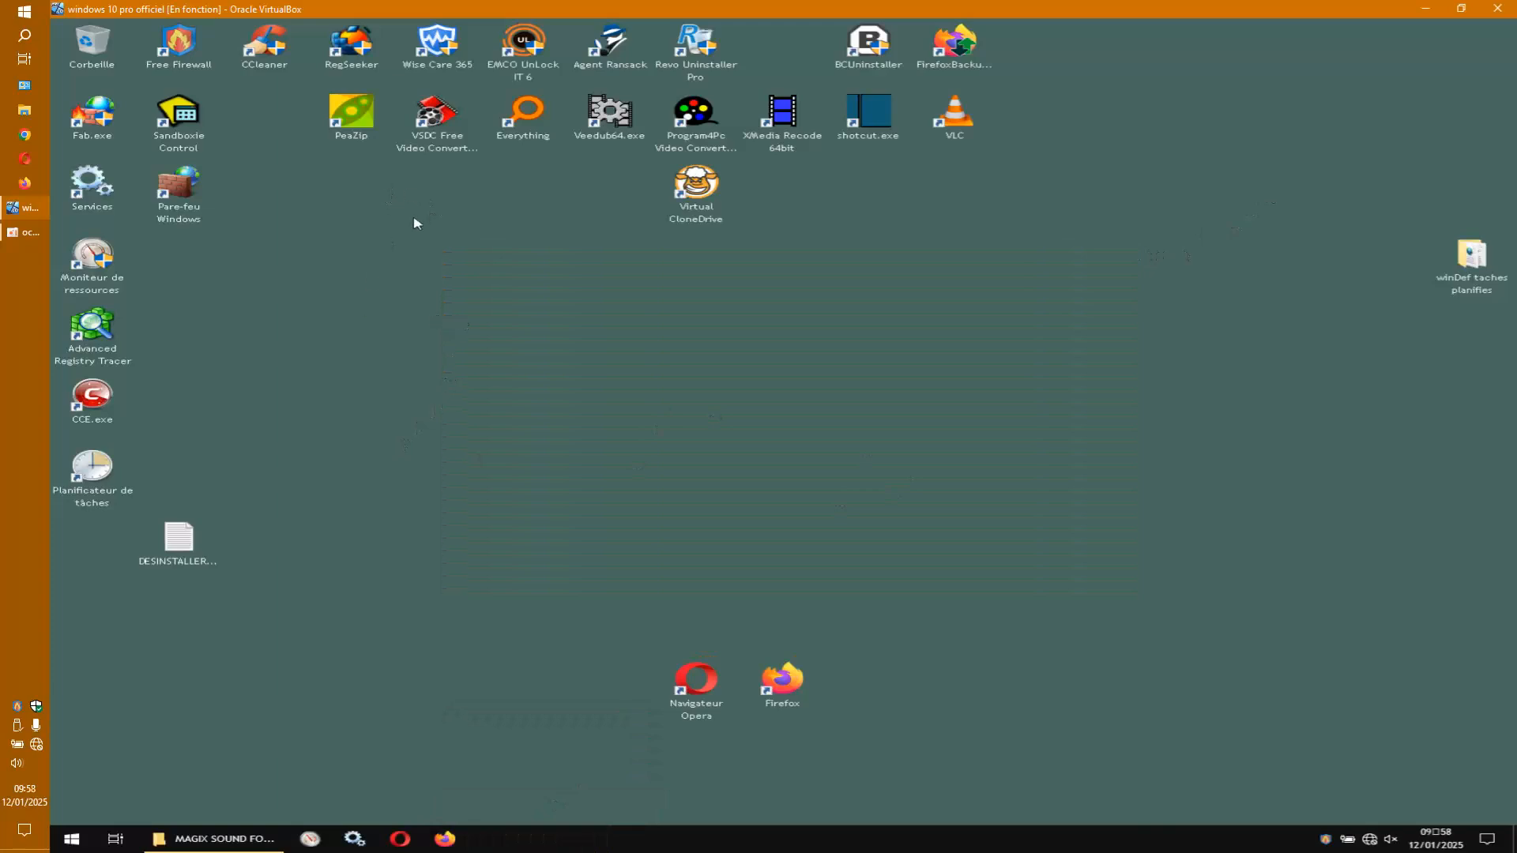
{"action": "right_click", "coordinate": [91, 55]}
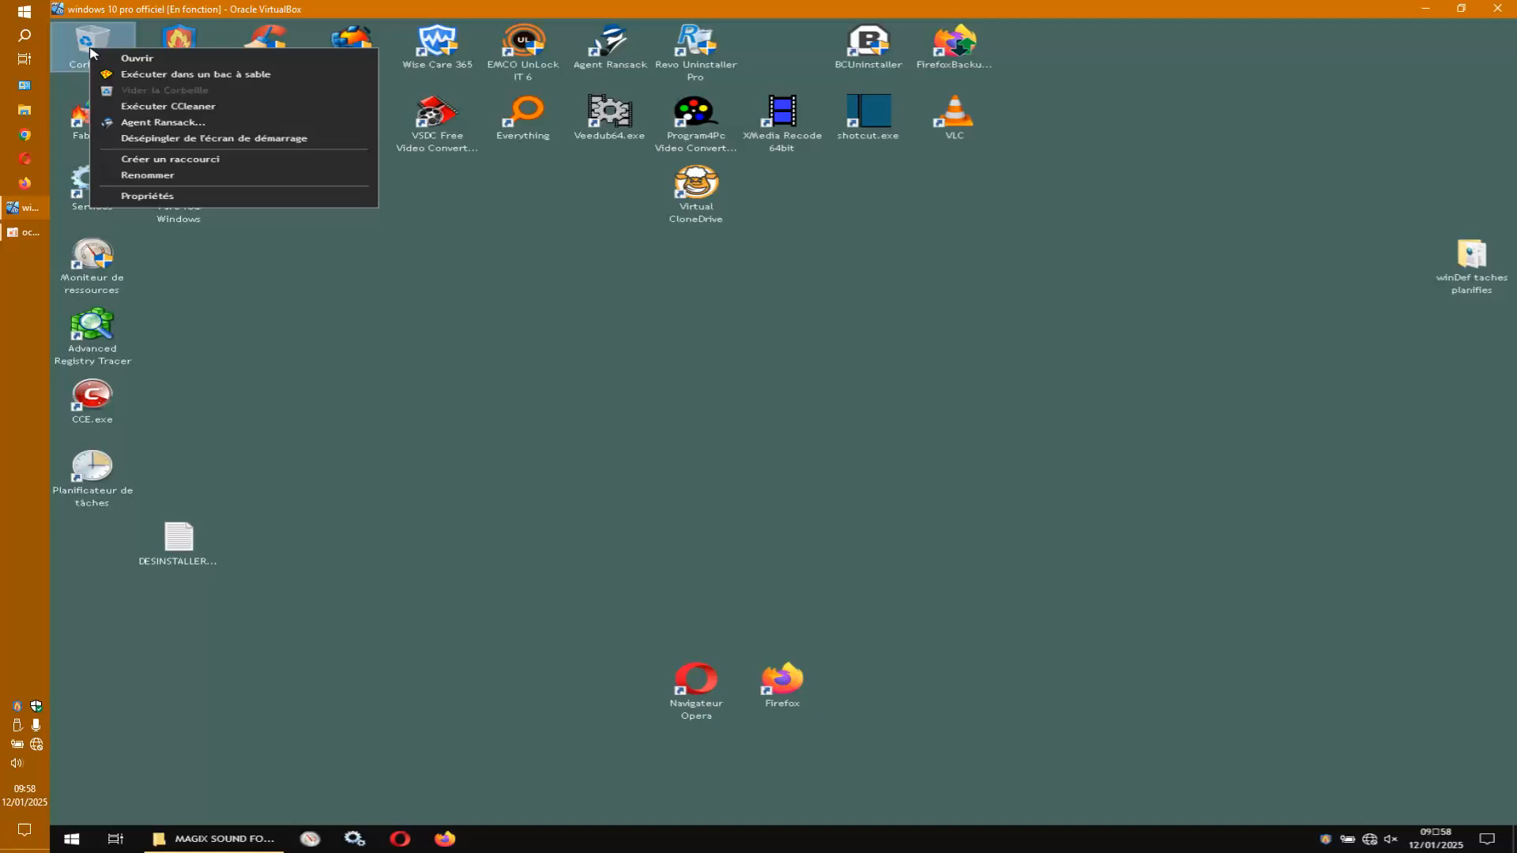
{"action": "left_click", "coordinate": [142, 103]}
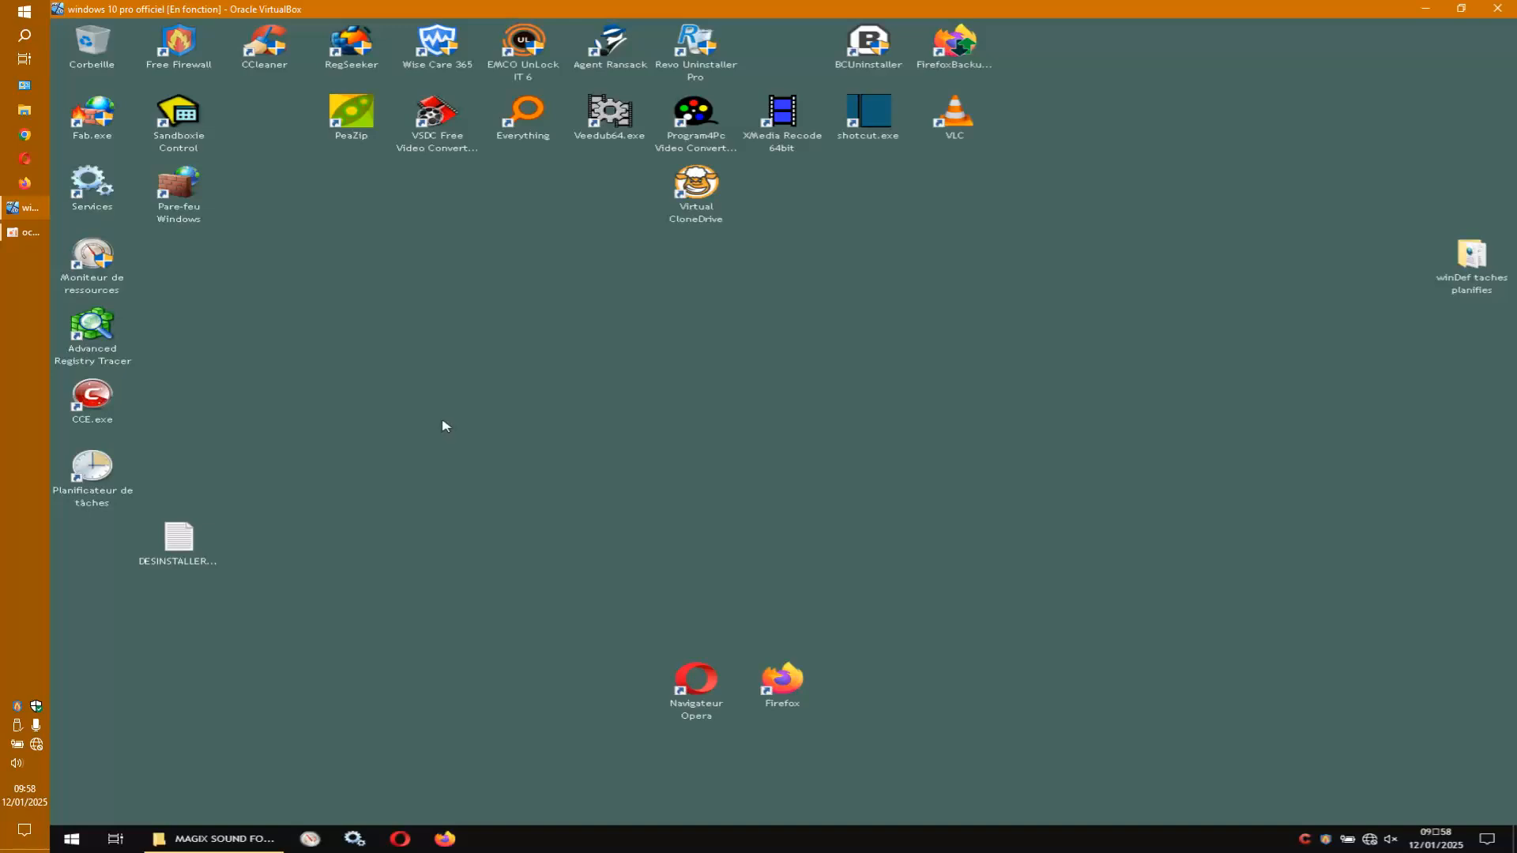
Run Setup_x64.exe from the MAGIX SOUND FORGE folder as administrator, allow it to make changes, and minimize the folder window.
{"action": "left_click", "coordinate": [230, 841]}
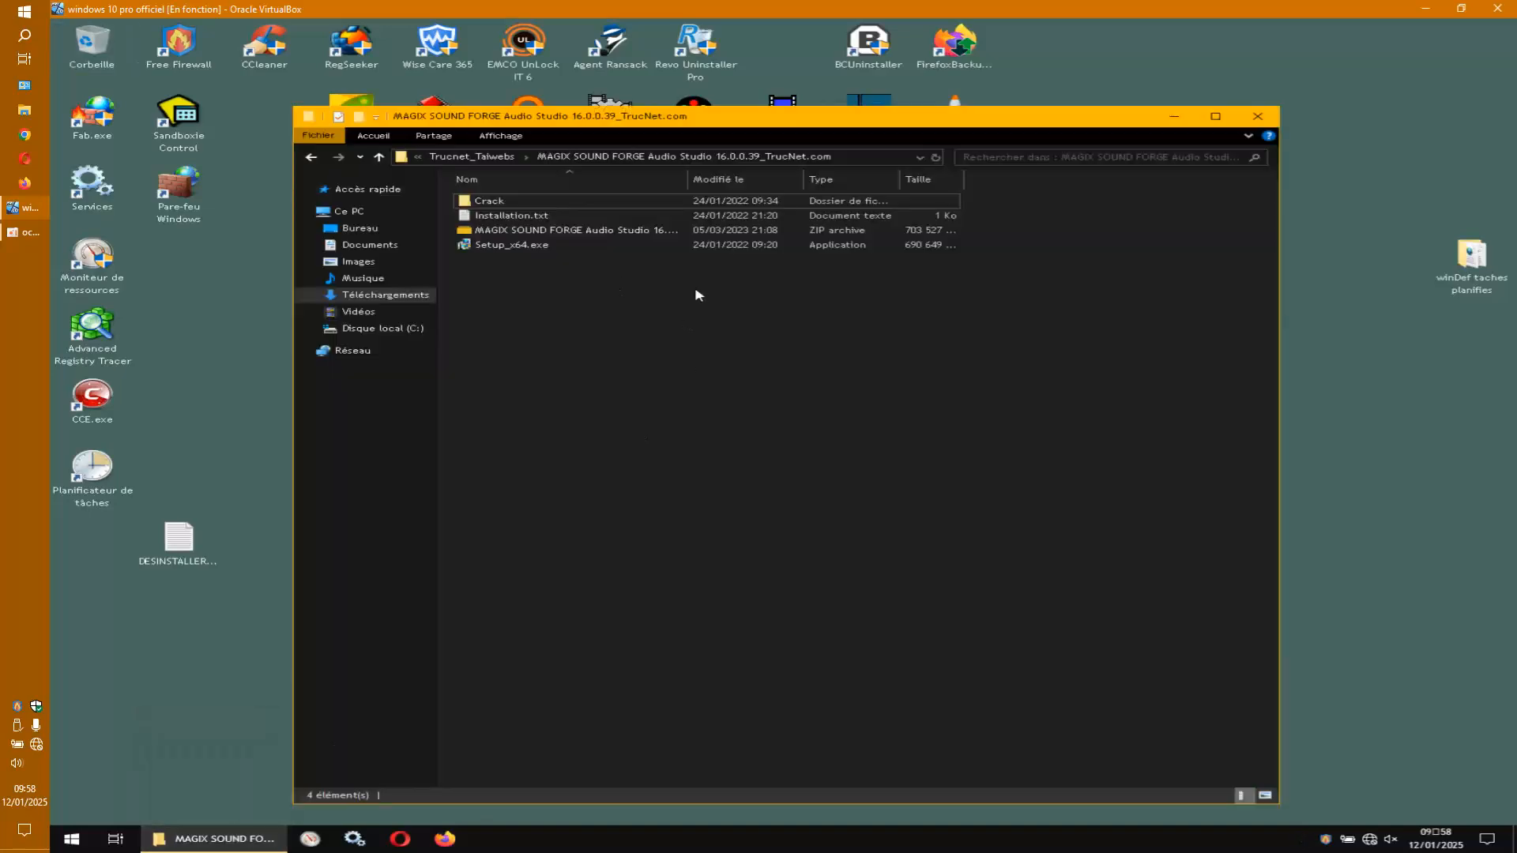
{"action": "right_click", "coordinate": [518, 246]}
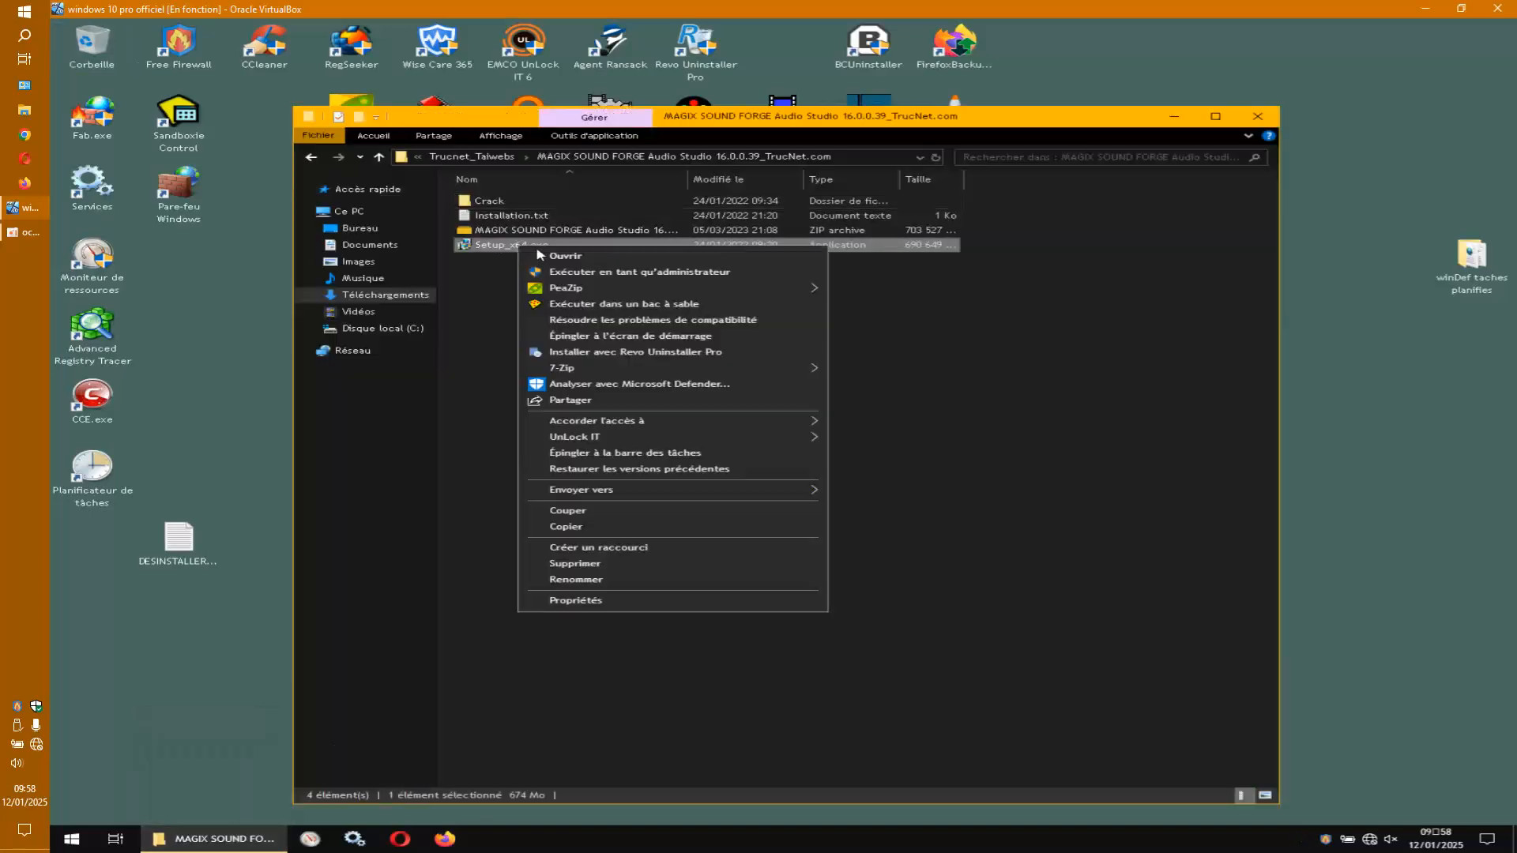
{"action": "left_click", "coordinate": [577, 274]}
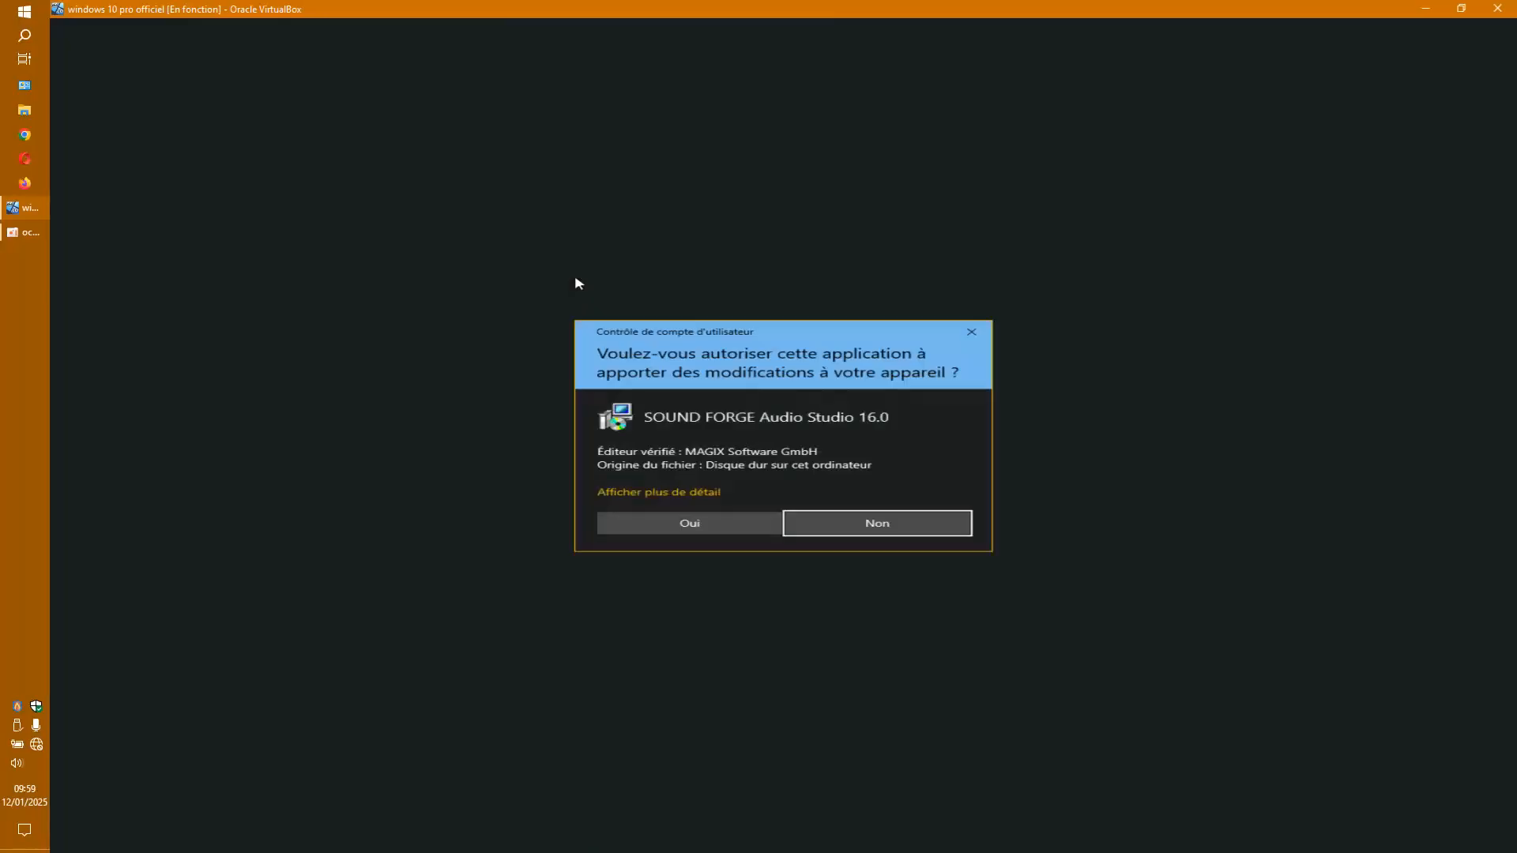
{"action": "left_click", "coordinate": [705, 529]}
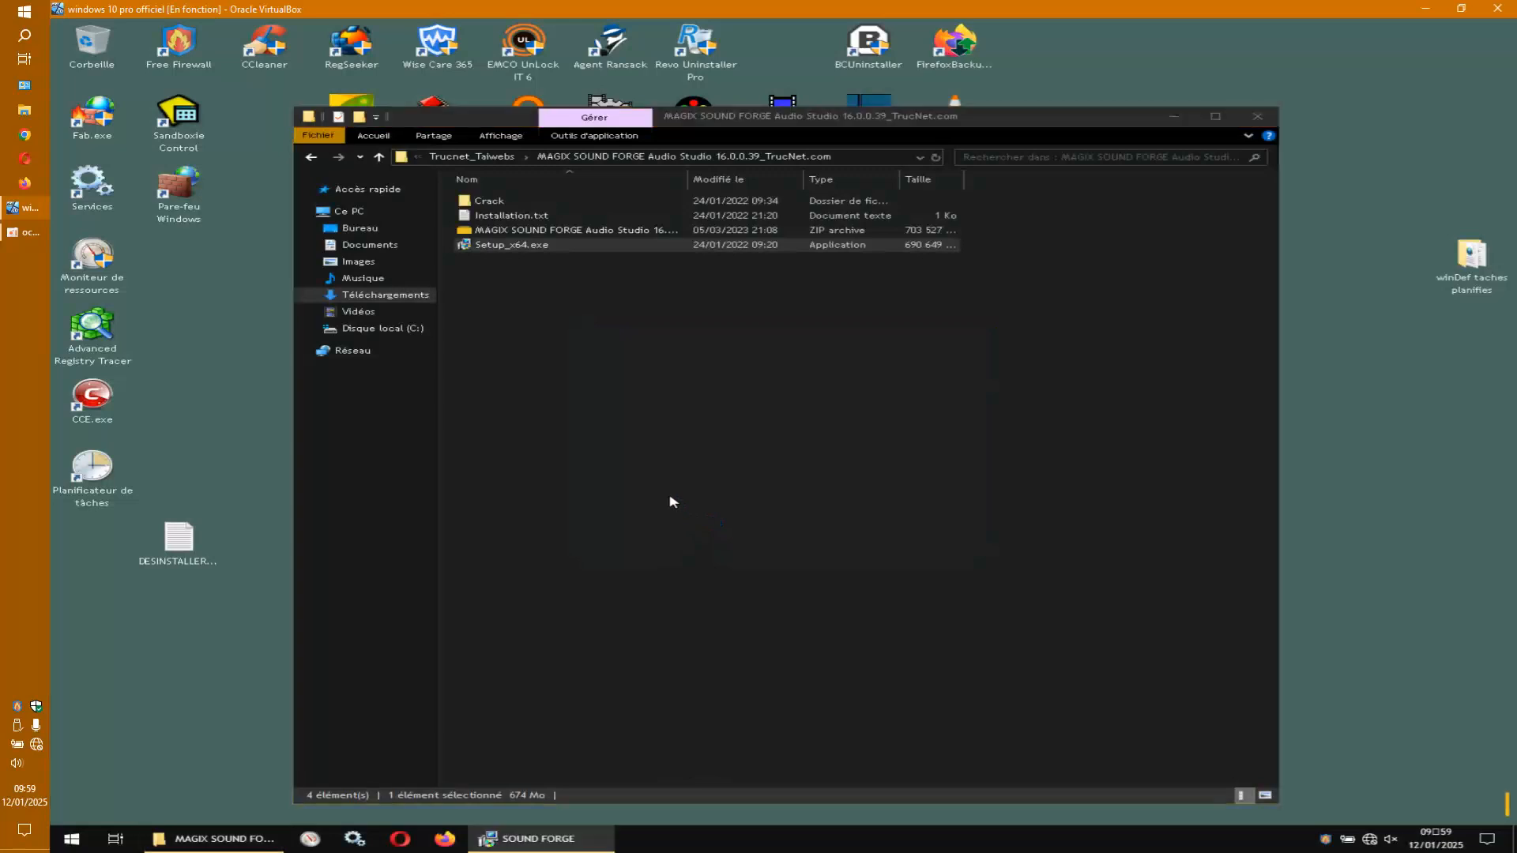
{"action": "left_click", "coordinate": [1174, 117]}
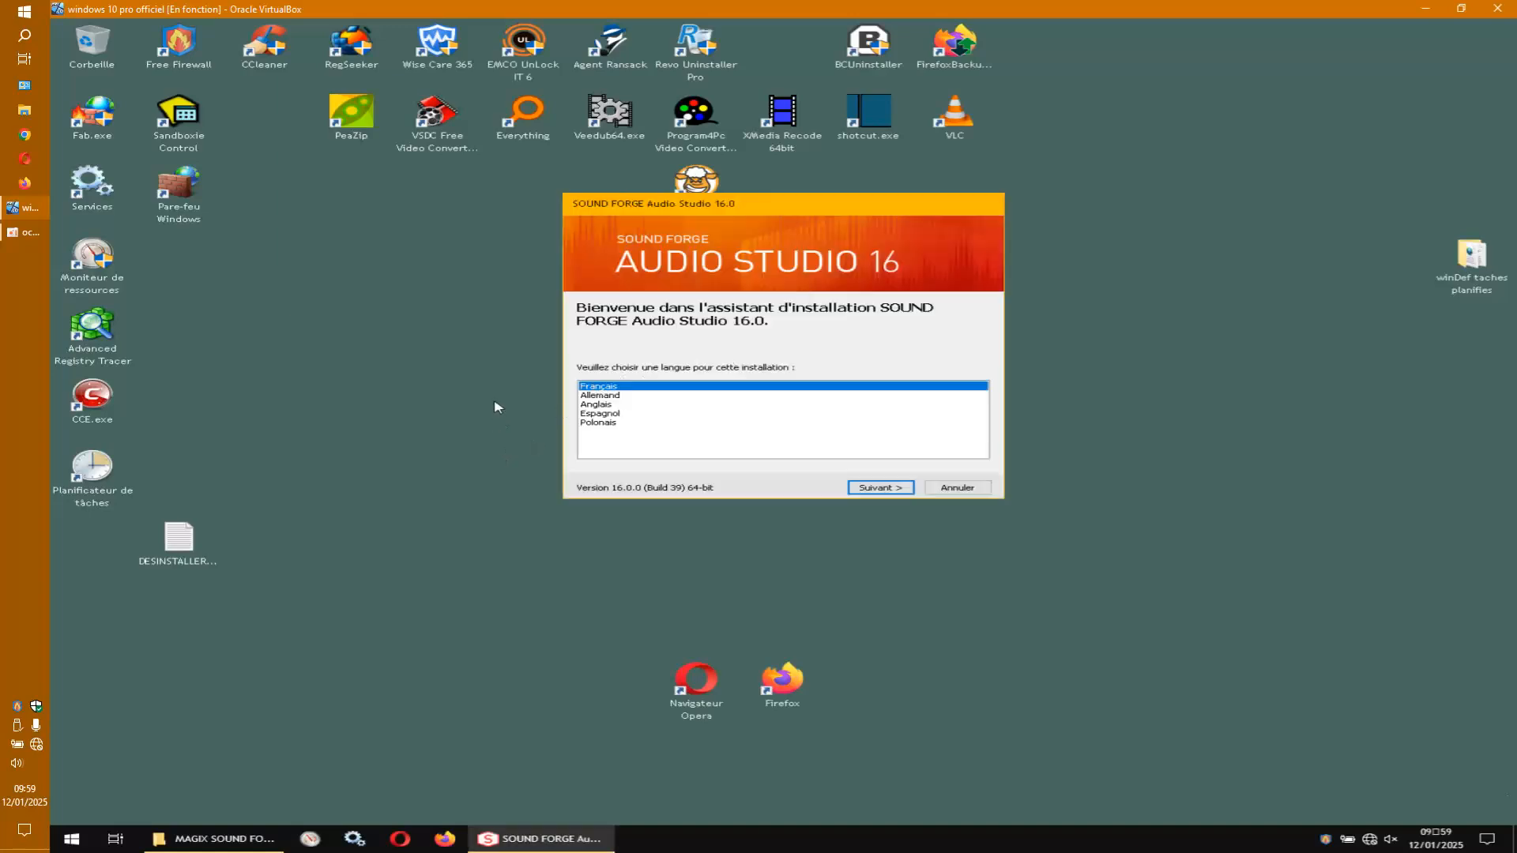
Install SOUND FORGE Audio Studio 16.0 in French, accepting the licence terms and default folder and options, and finish the setup.
{"action": "left_click", "coordinate": [879, 489]}
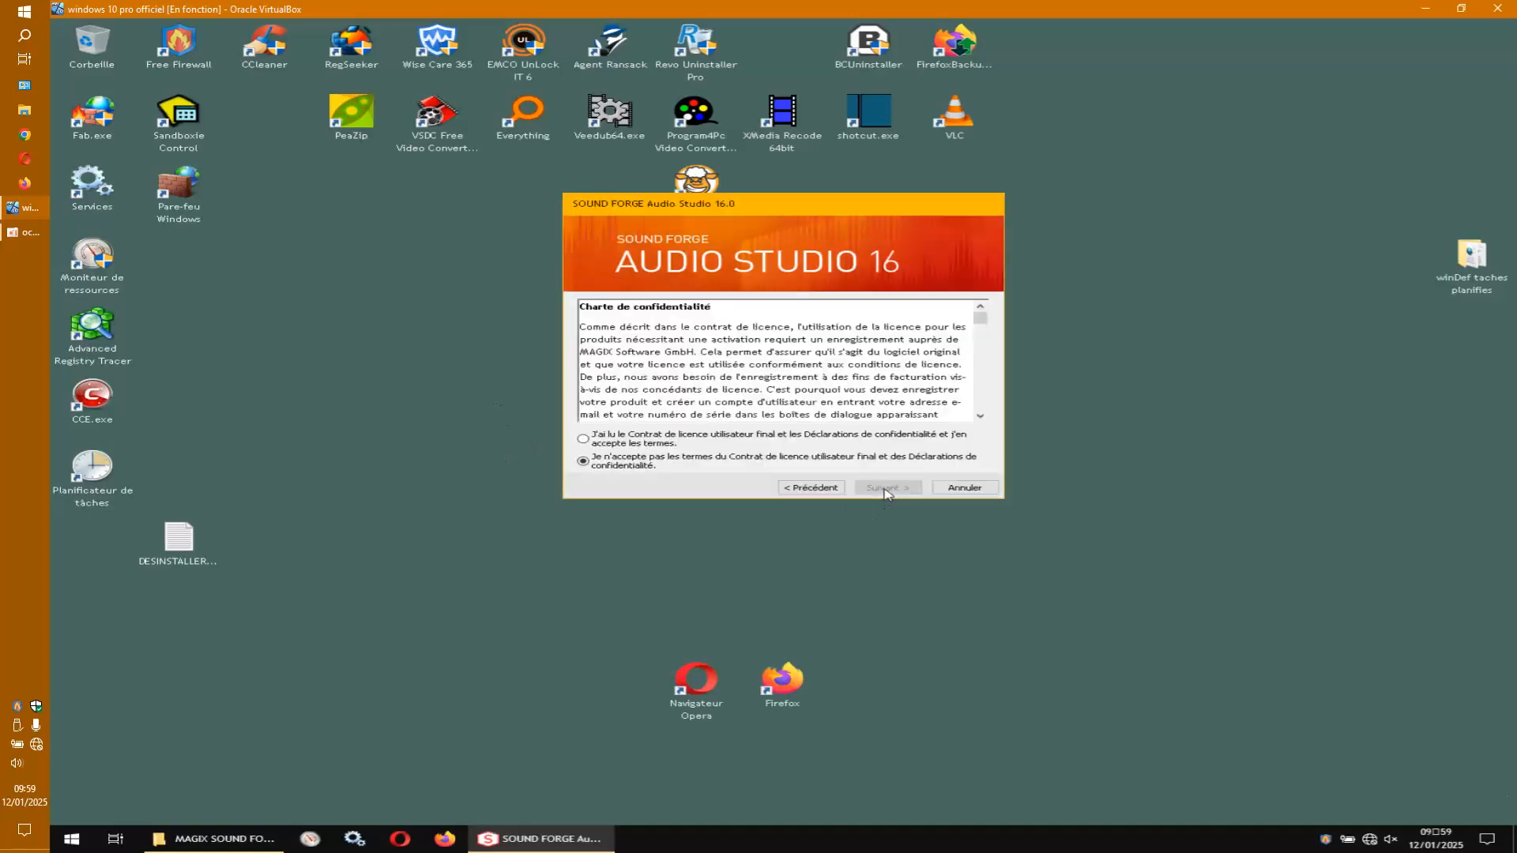
{"action": "left_click", "coordinate": [584, 439]}
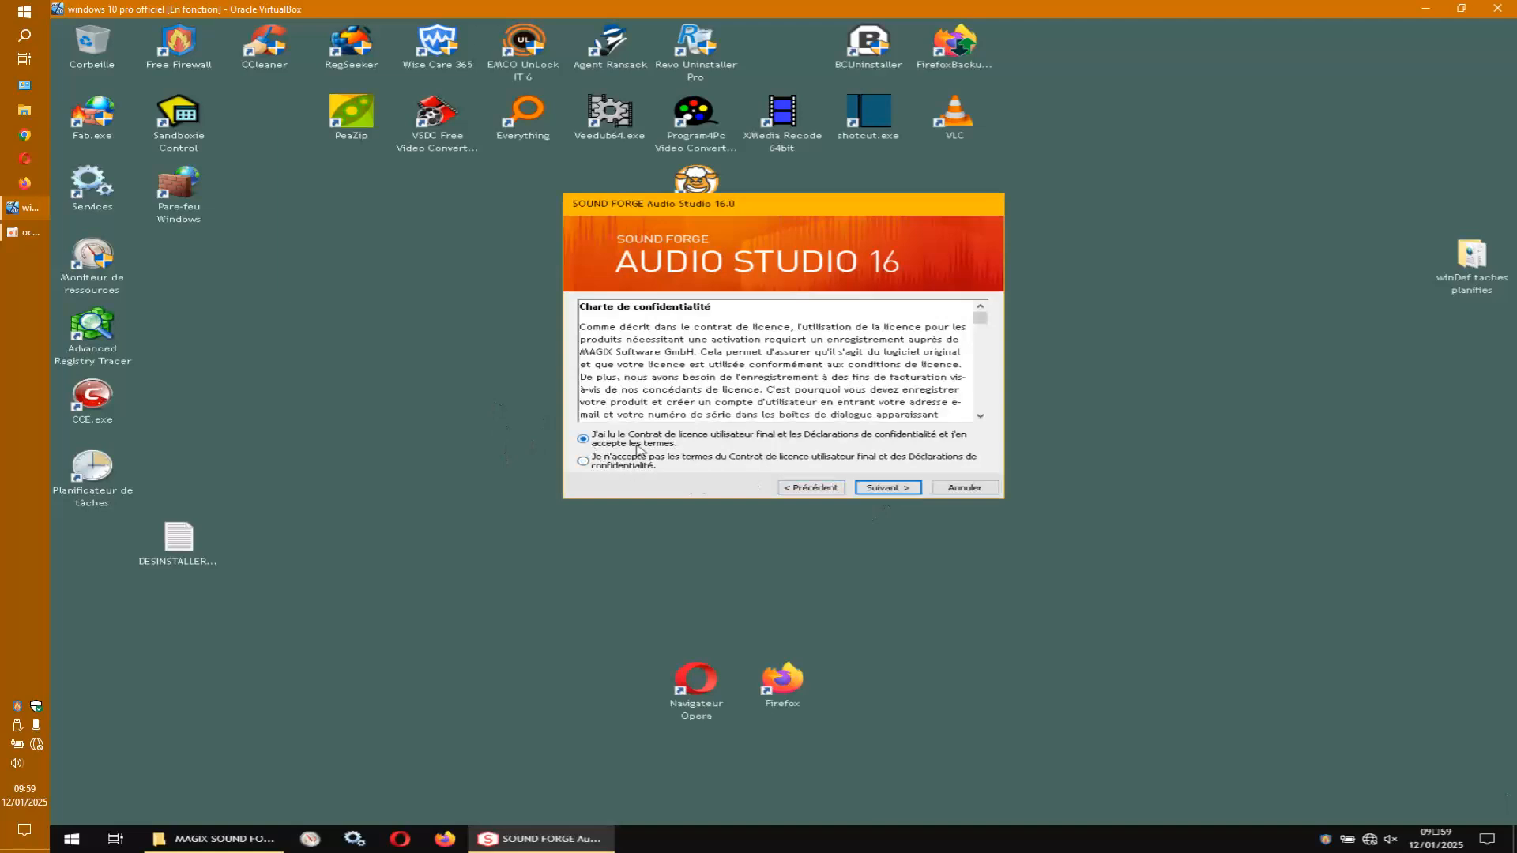
{"action": "left_click", "coordinate": [877, 489]}
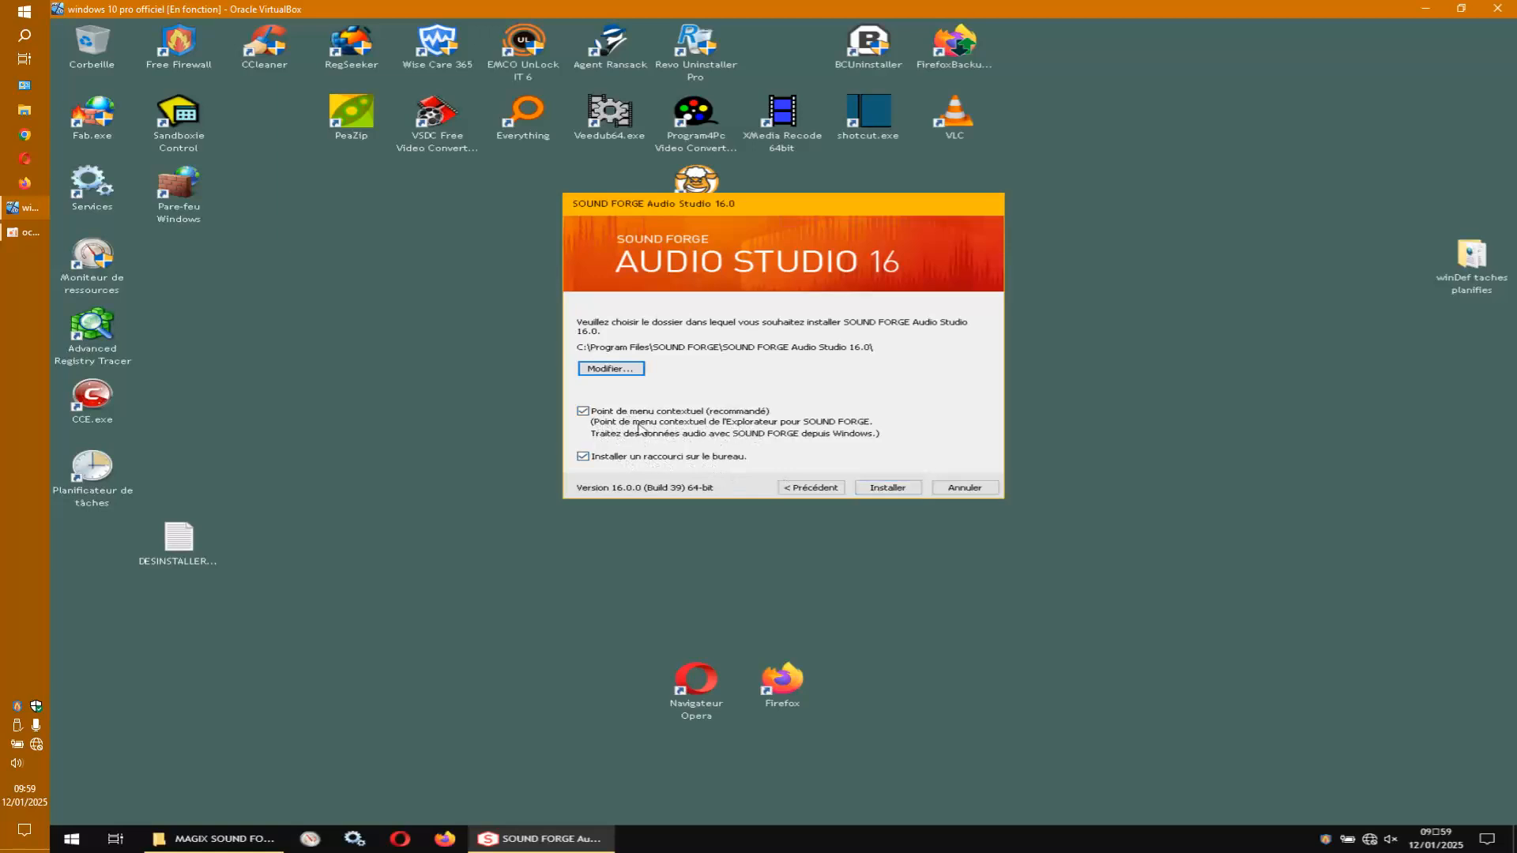
{"action": "left_click", "coordinate": [888, 487]}
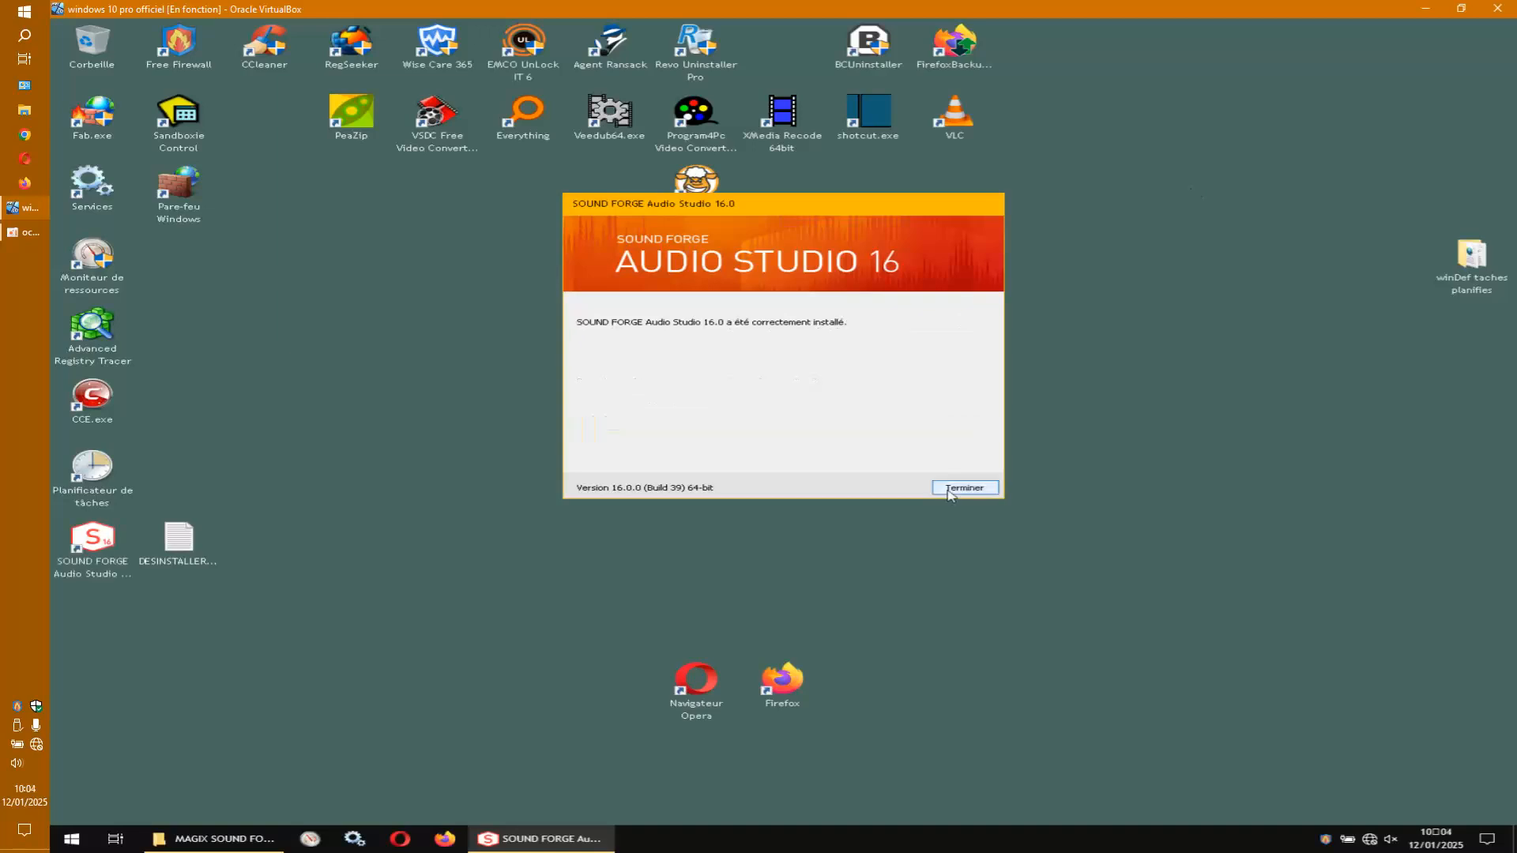
{"action": "left_click", "coordinate": [956, 488]}
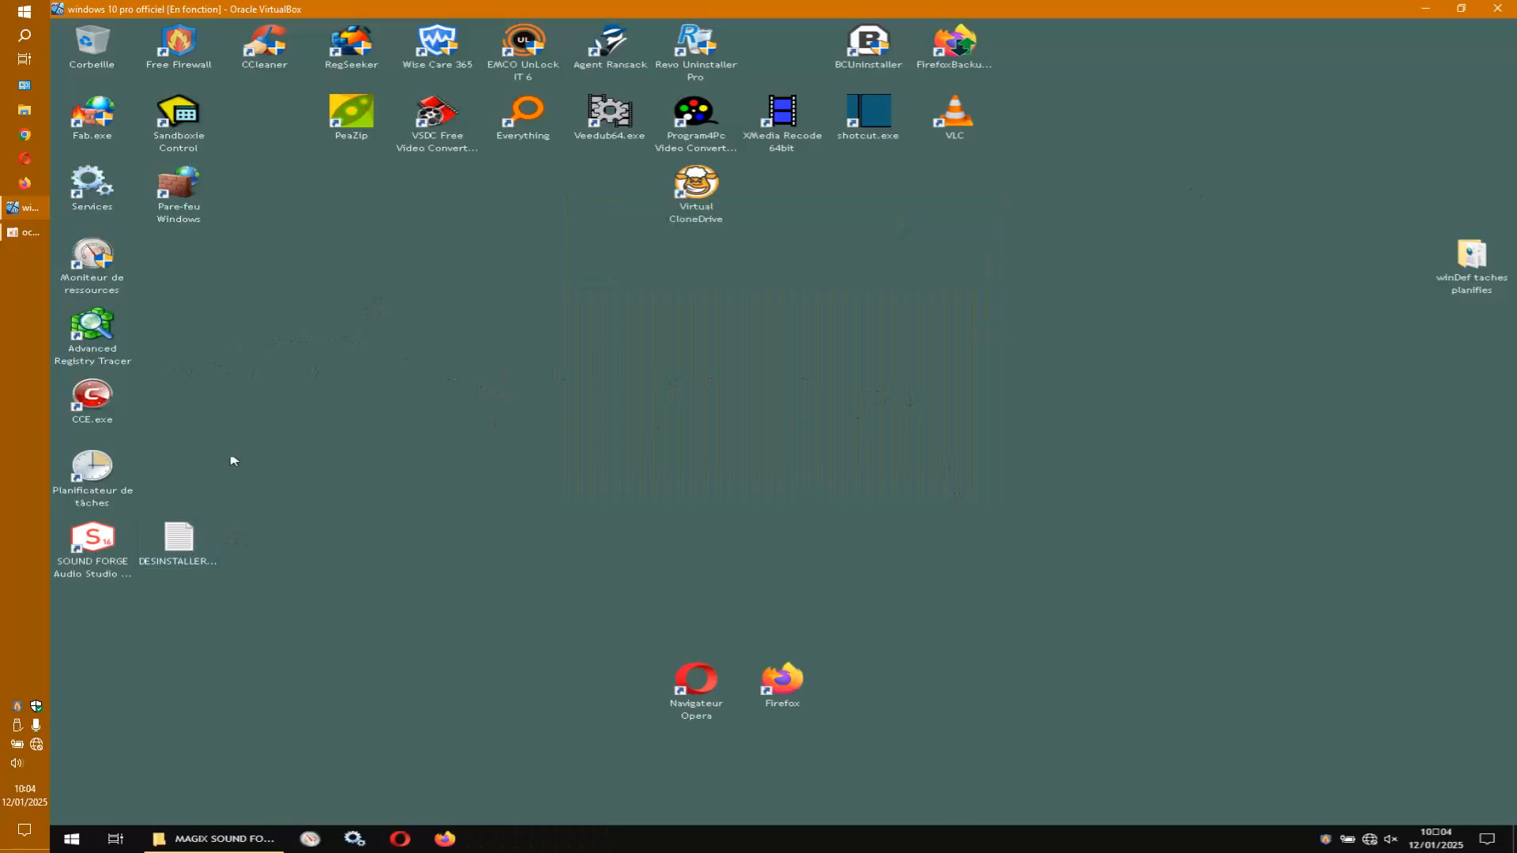
Open Advanced Registry Tracer, reposition its window, and narrow it to uncover the desktop icons beside it.
{"action": "double_click", "coordinate": [91, 330]}
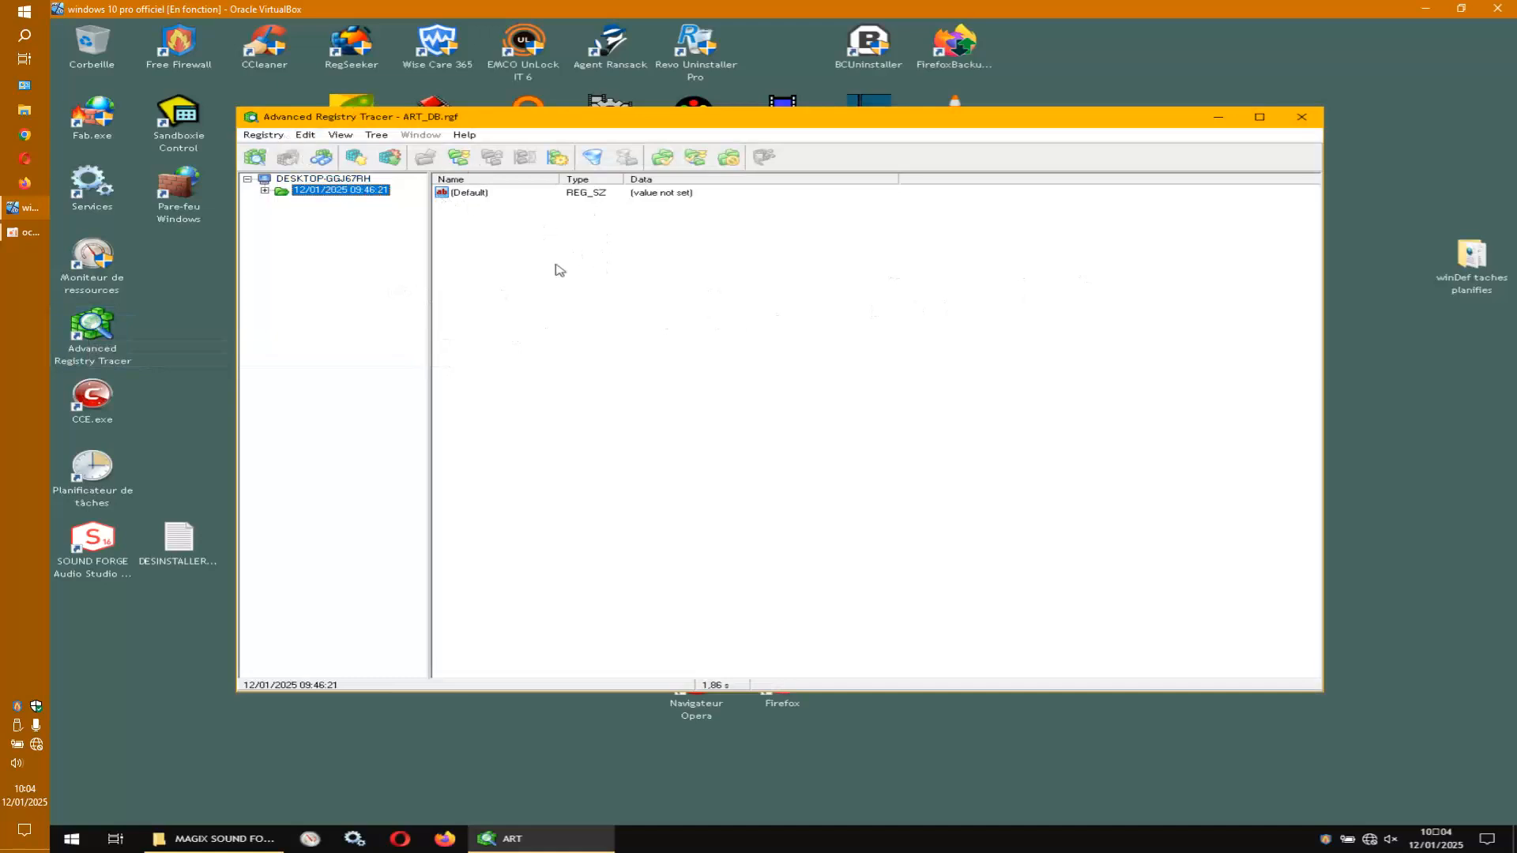
{"action": "left_click_drag", "start_coordinate": [684, 120], "coordinate": [760, 112]}
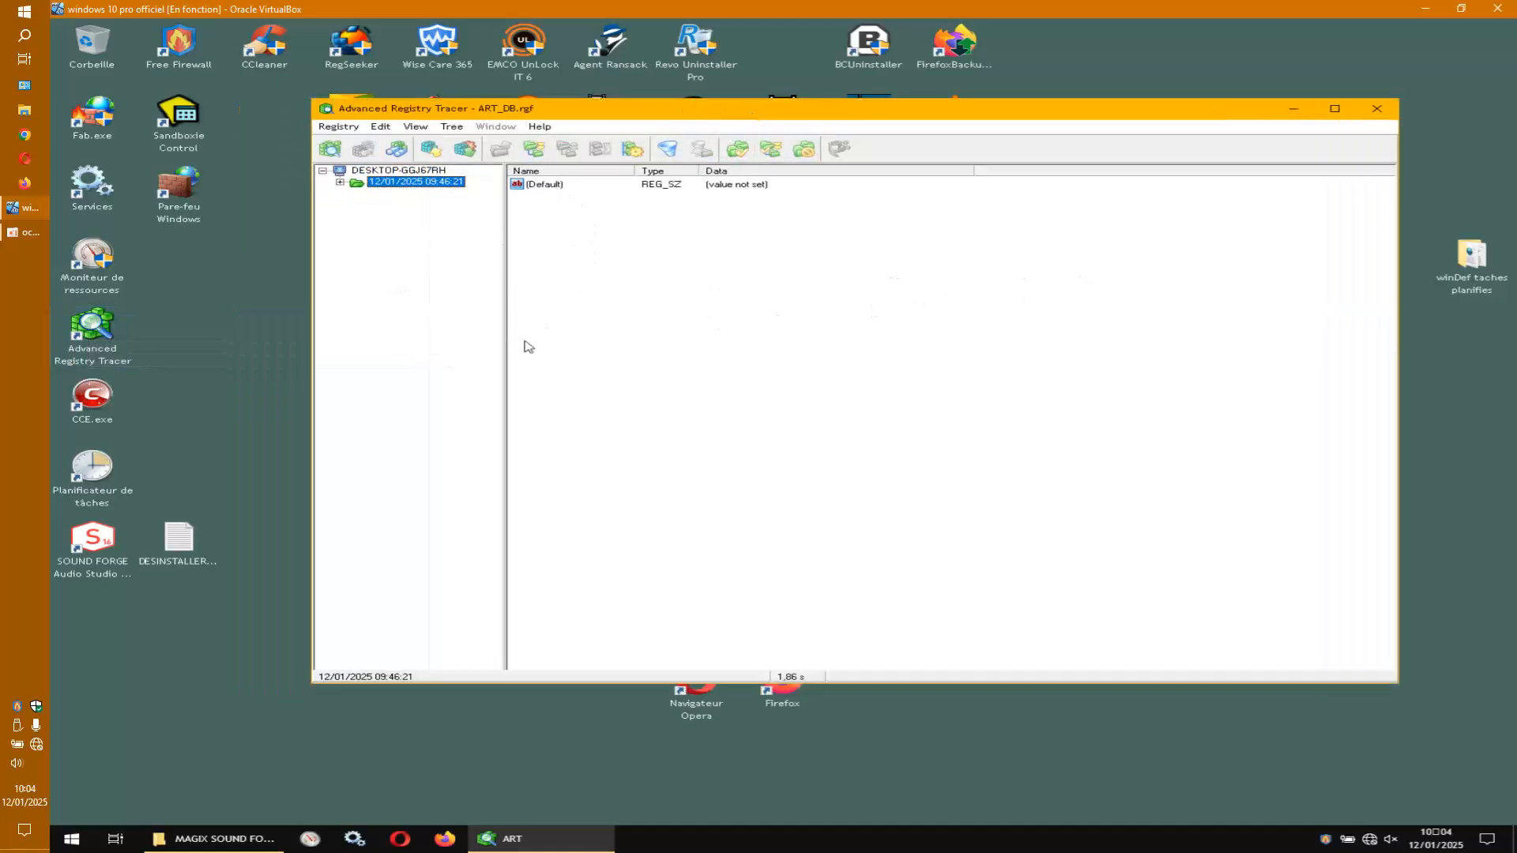
{"action": "left_click_drag", "start_coordinate": [316, 390], "coordinate": [587, 407]}
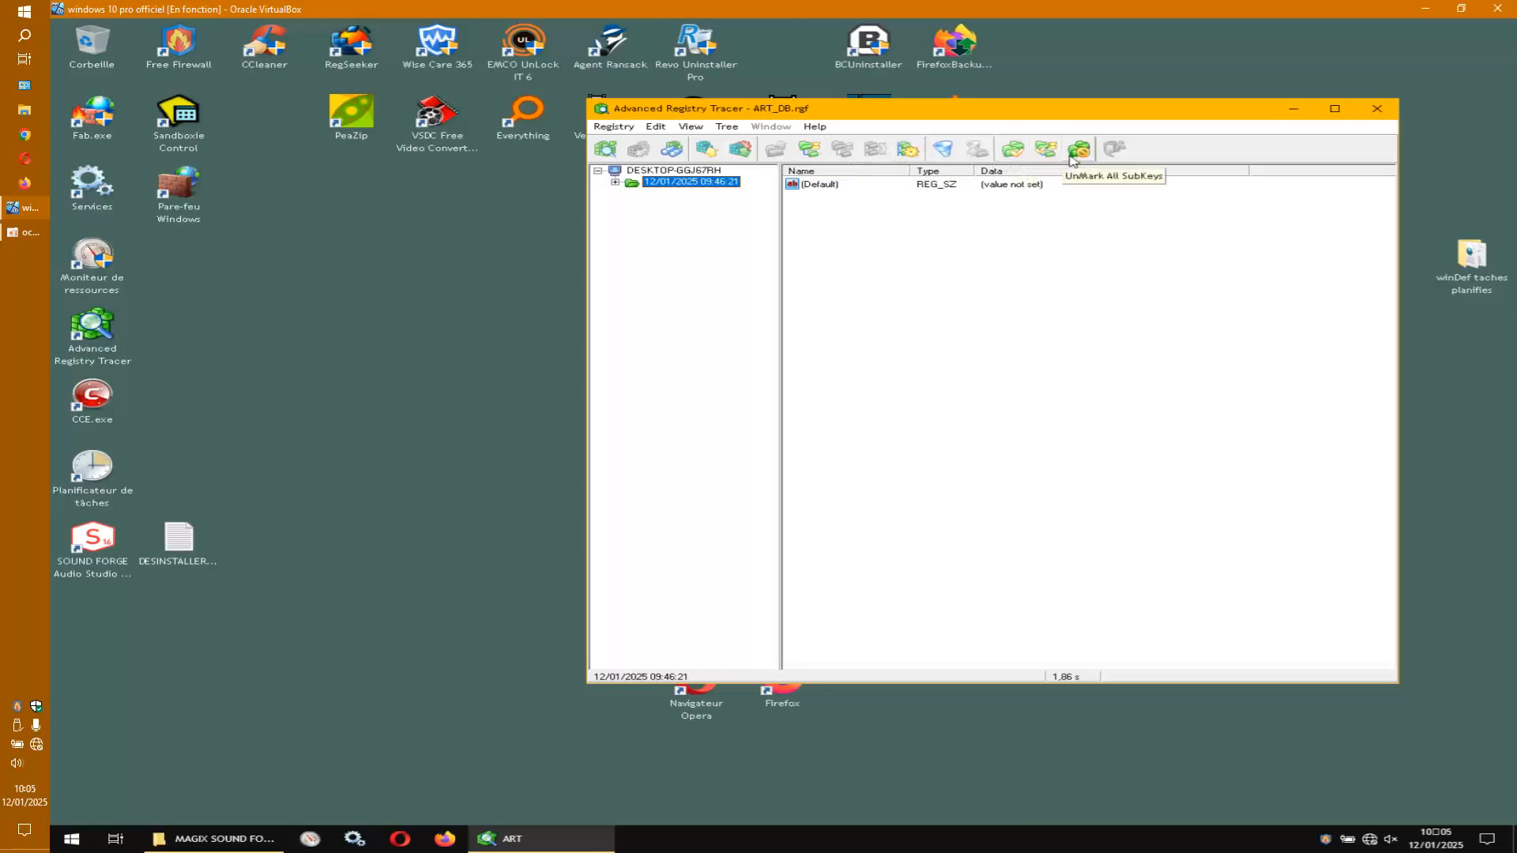
Scan the whole registry of the local machine into a second snapshot.
{"action": "left_click", "coordinate": [623, 128]}
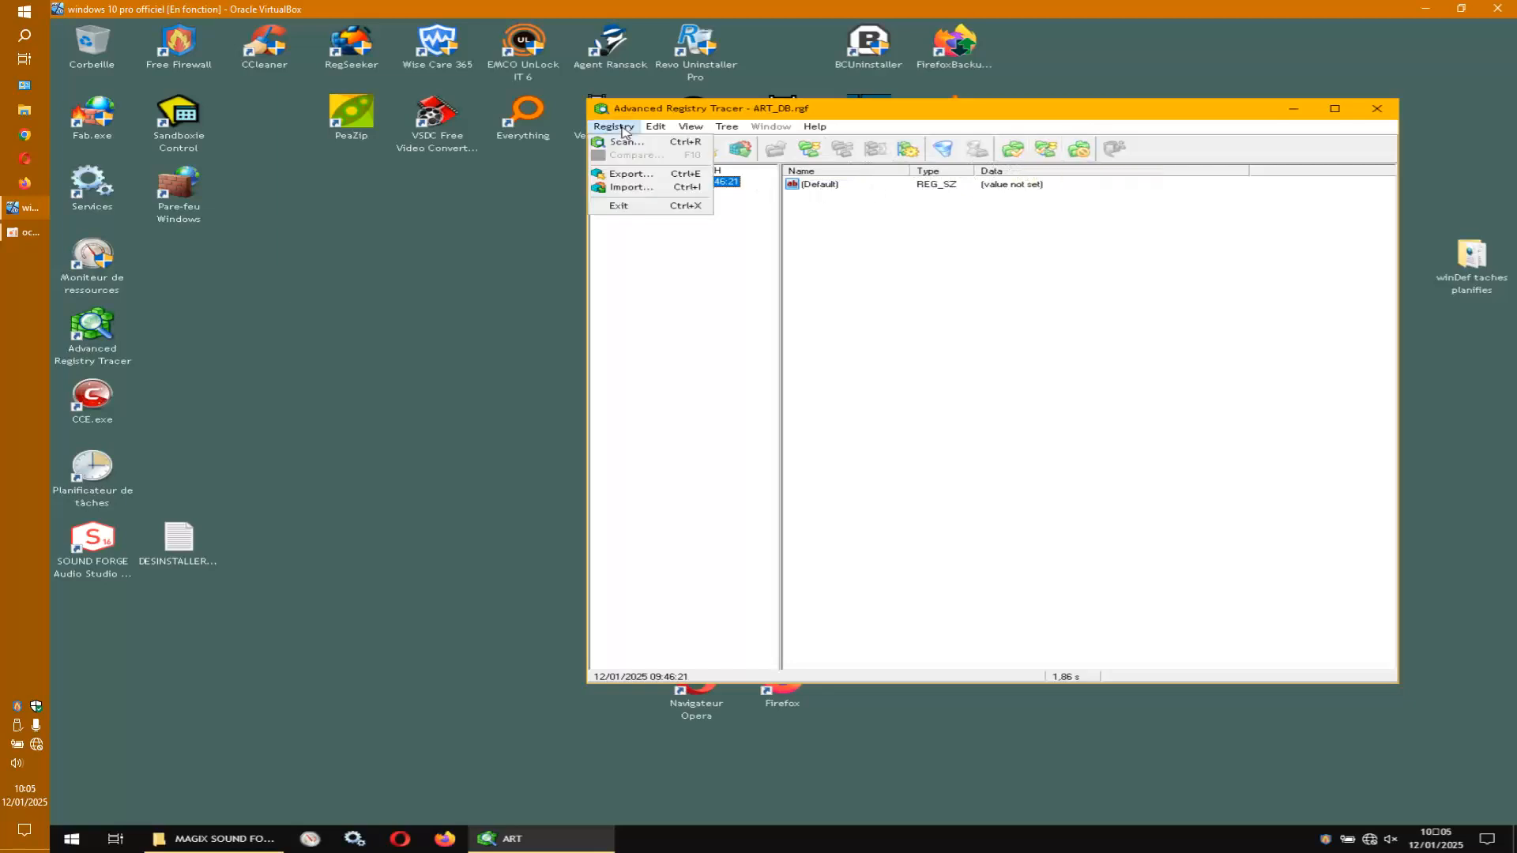
{"action": "left_click", "coordinate": [626, 142]}
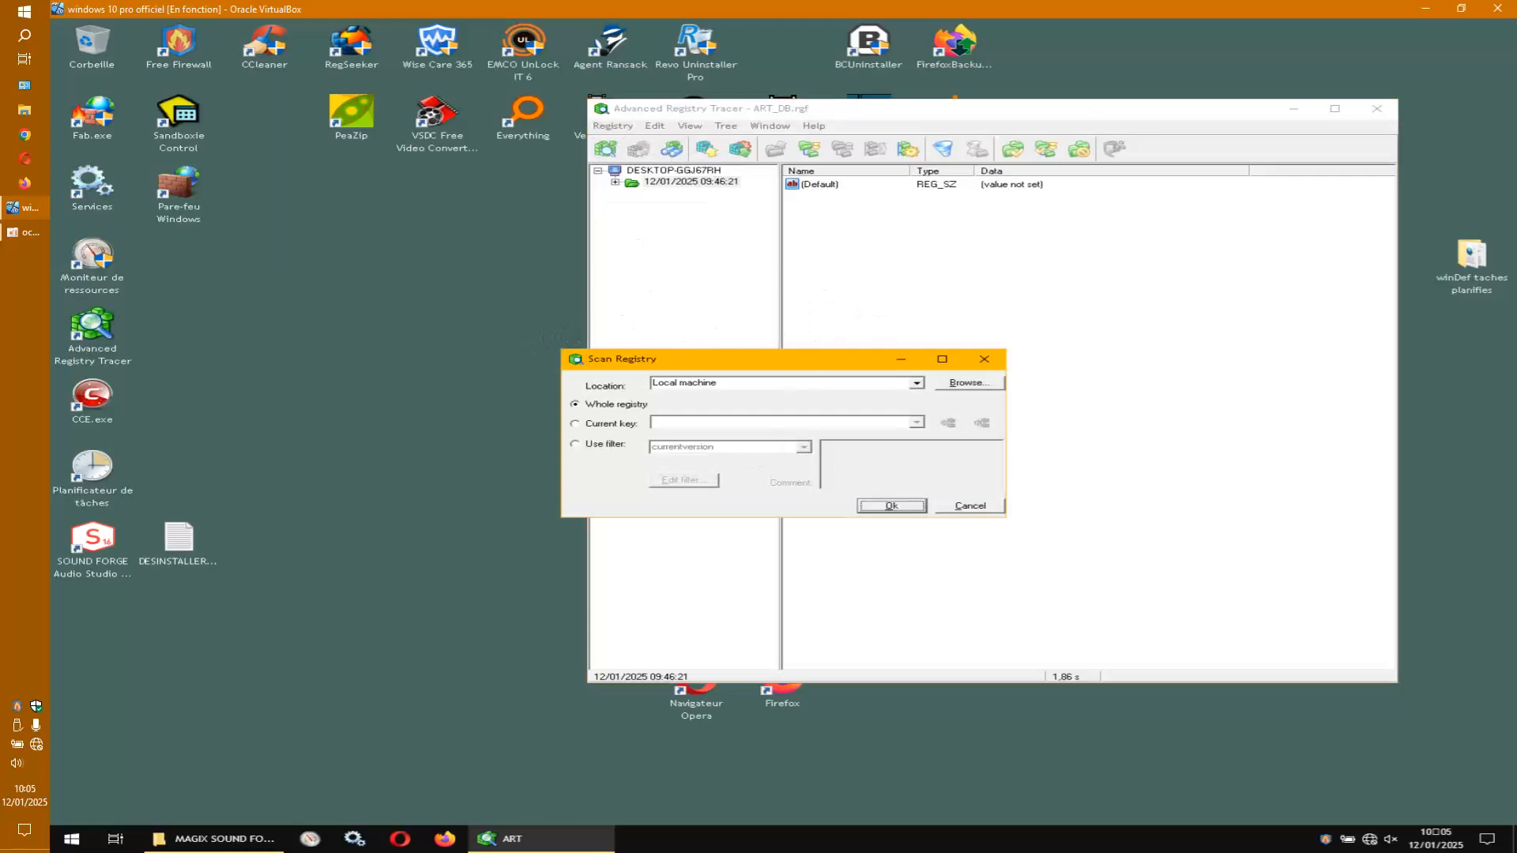
{"action": "left_click_drag", "start_coordinate": [820, 365], "coordinate": [835, 351]}
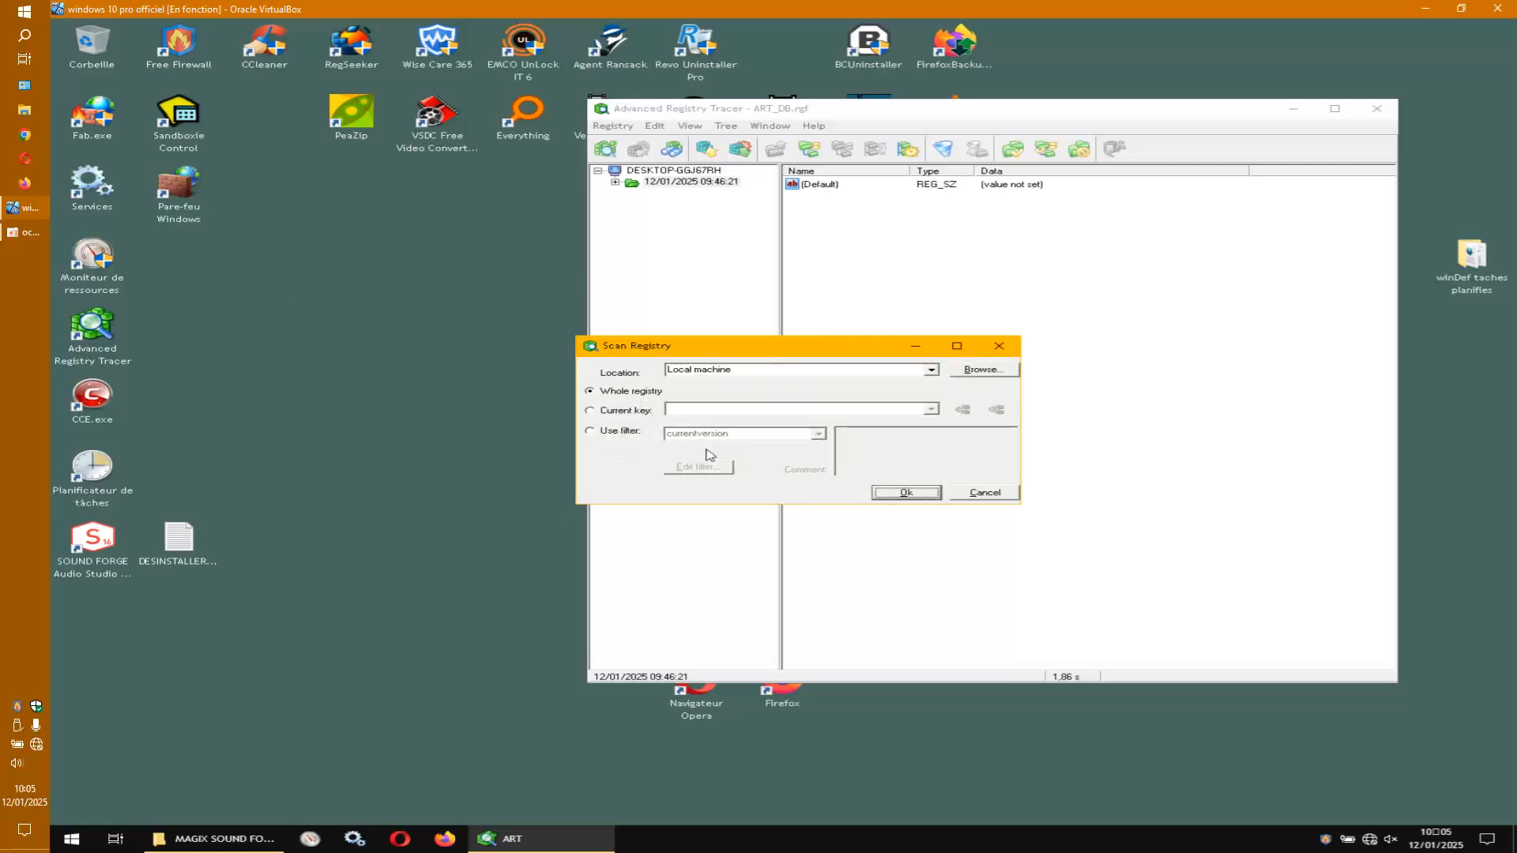
{"action": "left_click", "coordinate": [933, 371]}
{"action": "left_click", "coordinate": [933, 370]}
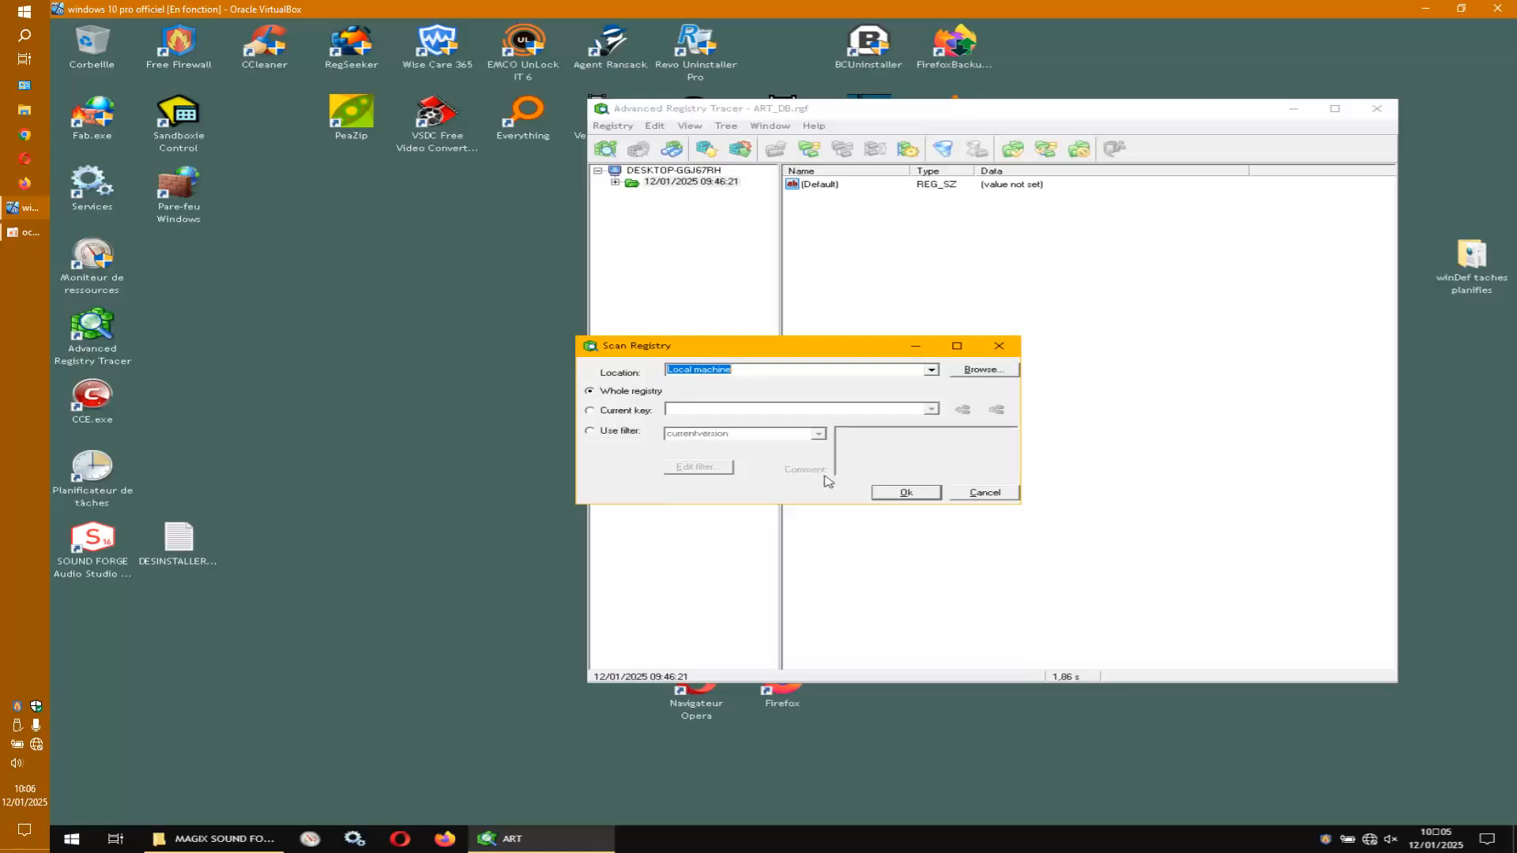
{"action": "left_click", "coordinate": [894, 494]}
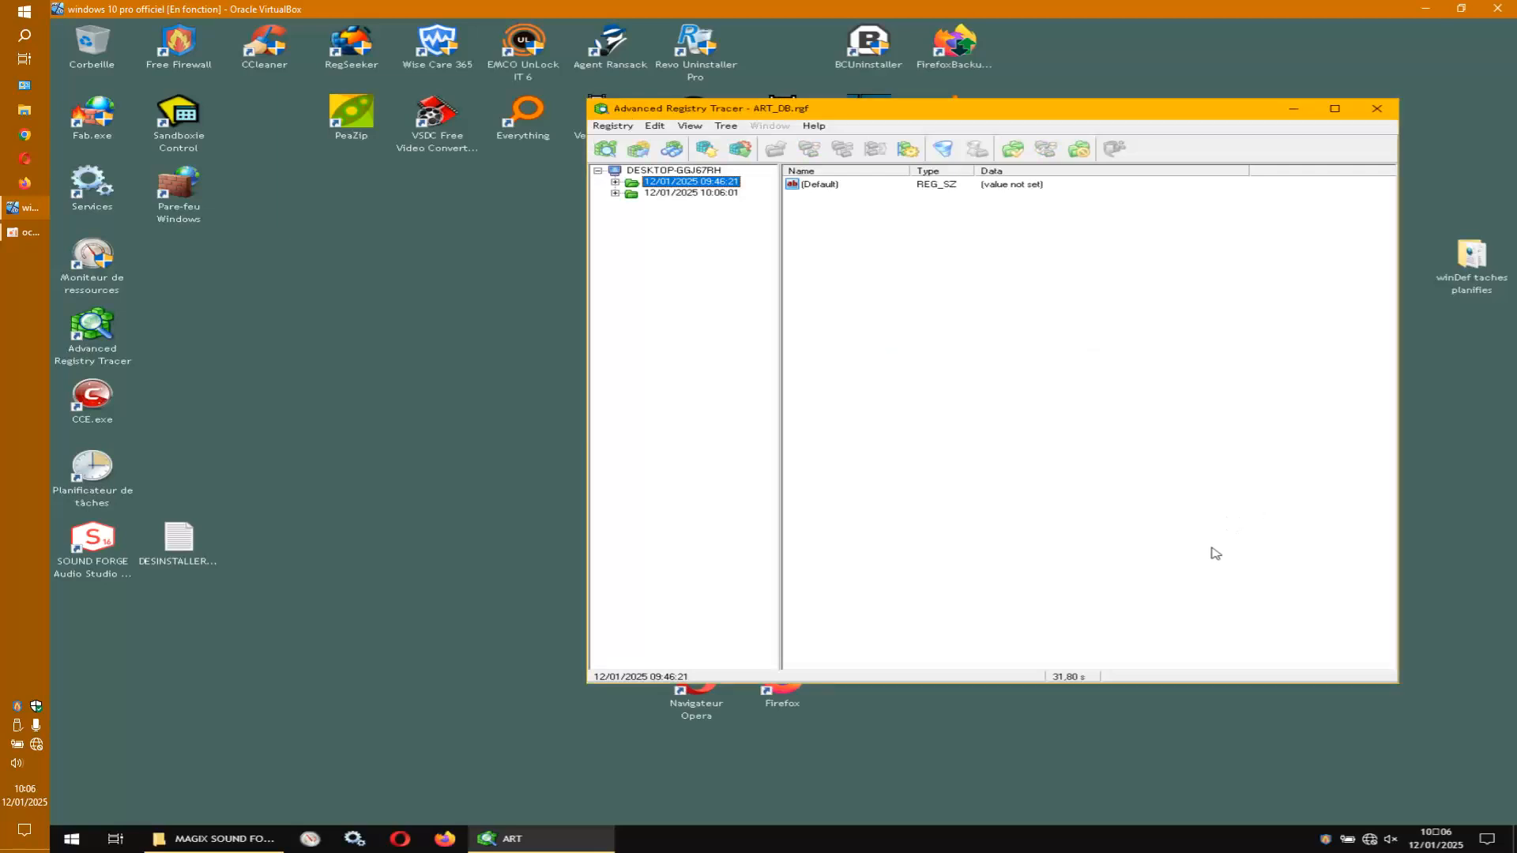
Compare the complete 12/01/2025 10:06:01 registry snapshot as first node with the 12/01/2025 09:46:21 snapshot as second node, without a filter.
{"action": "left_click", "coordinate": [689, 192]}
{"action": "left_click", "coordinate": [615, 194]}
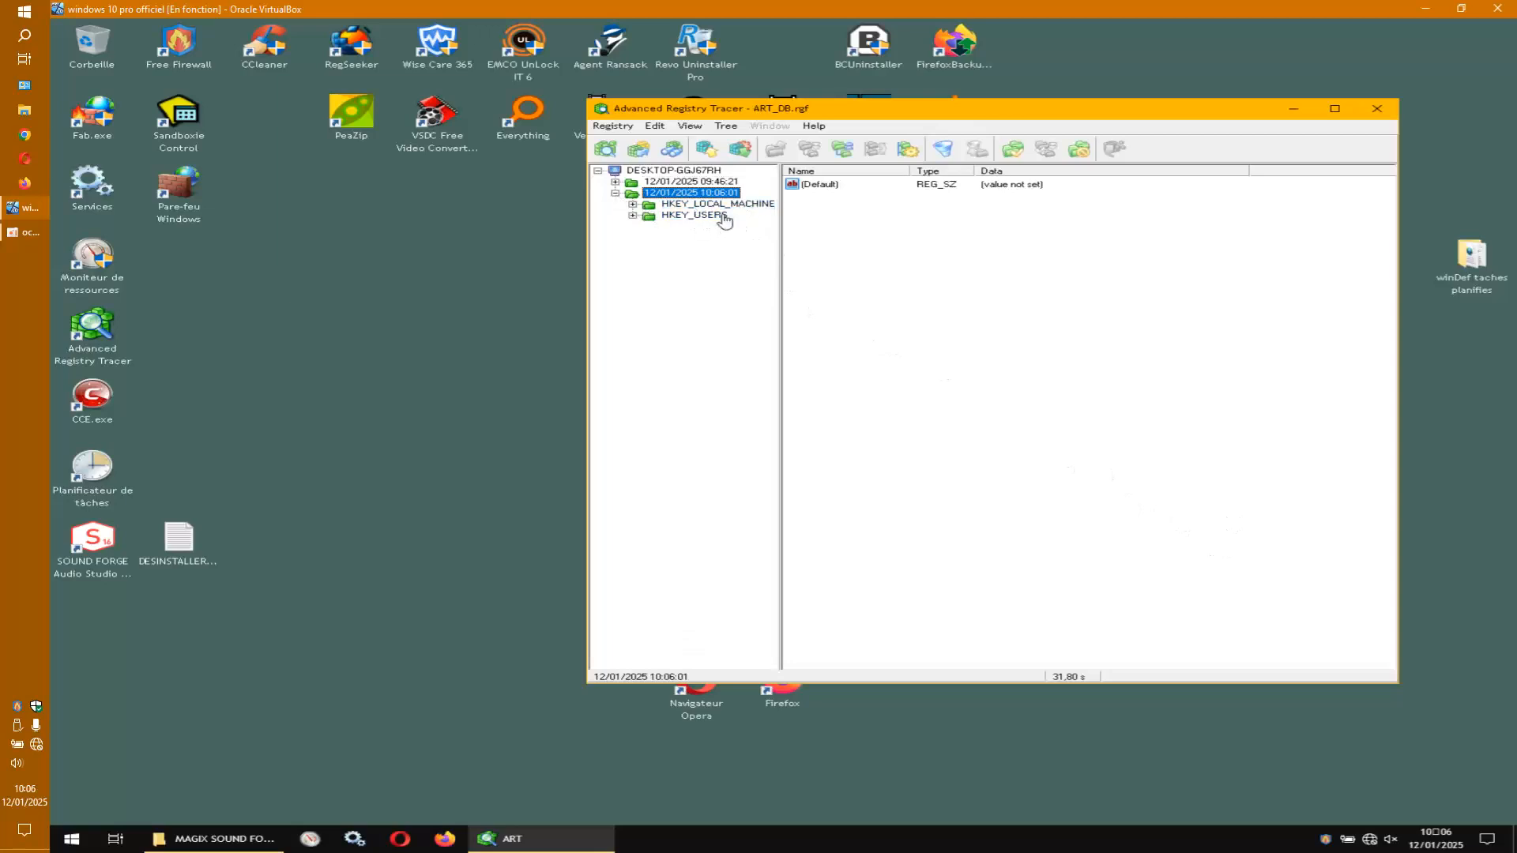
{"action": "left_click", "coordinate": [615, 193]}
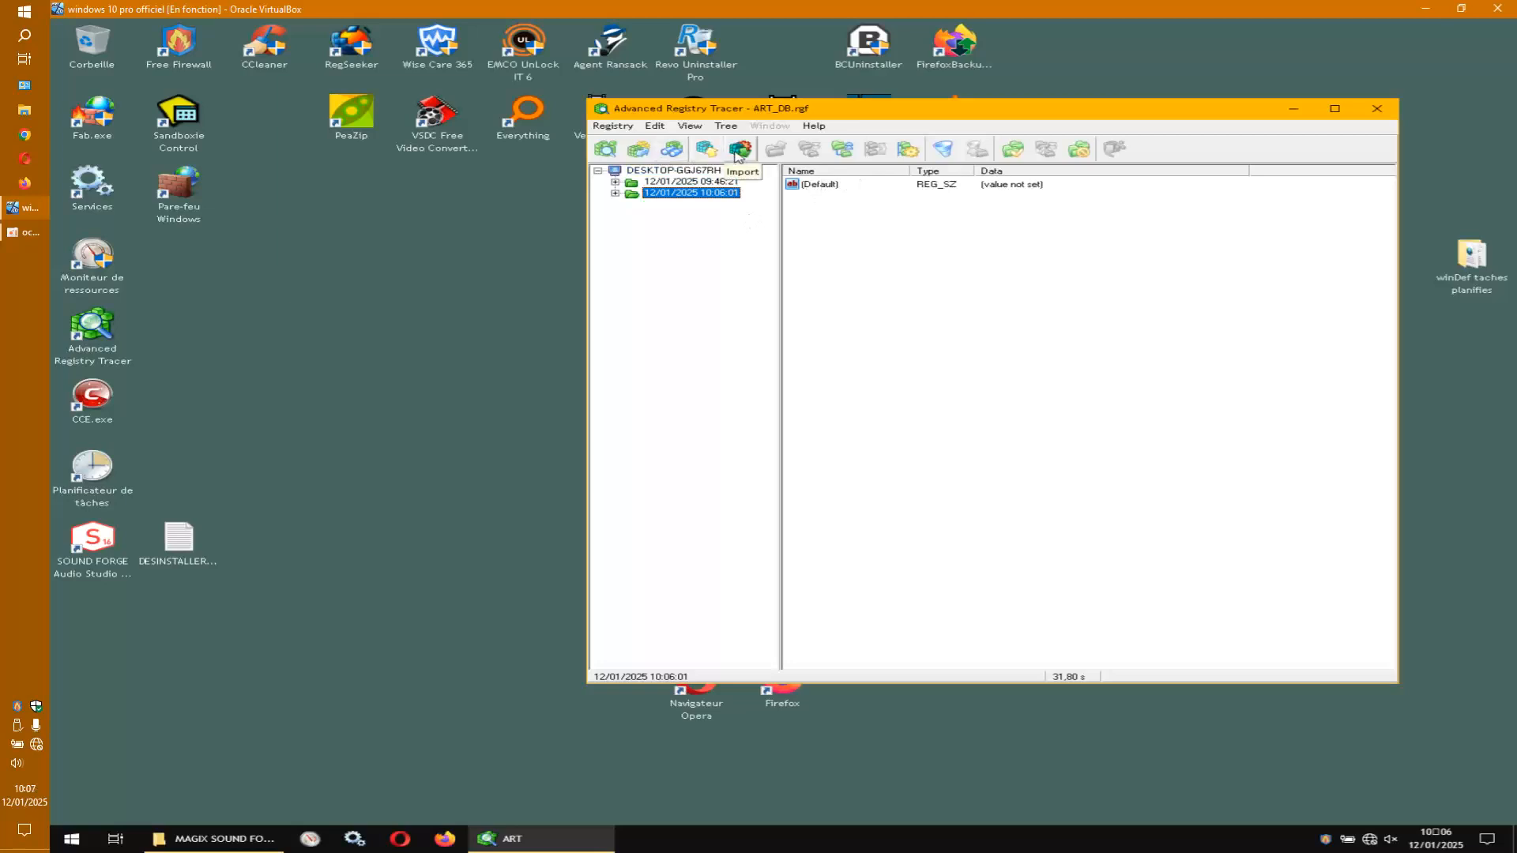
{"action": "left_click", "coordinate": [639, 149]}
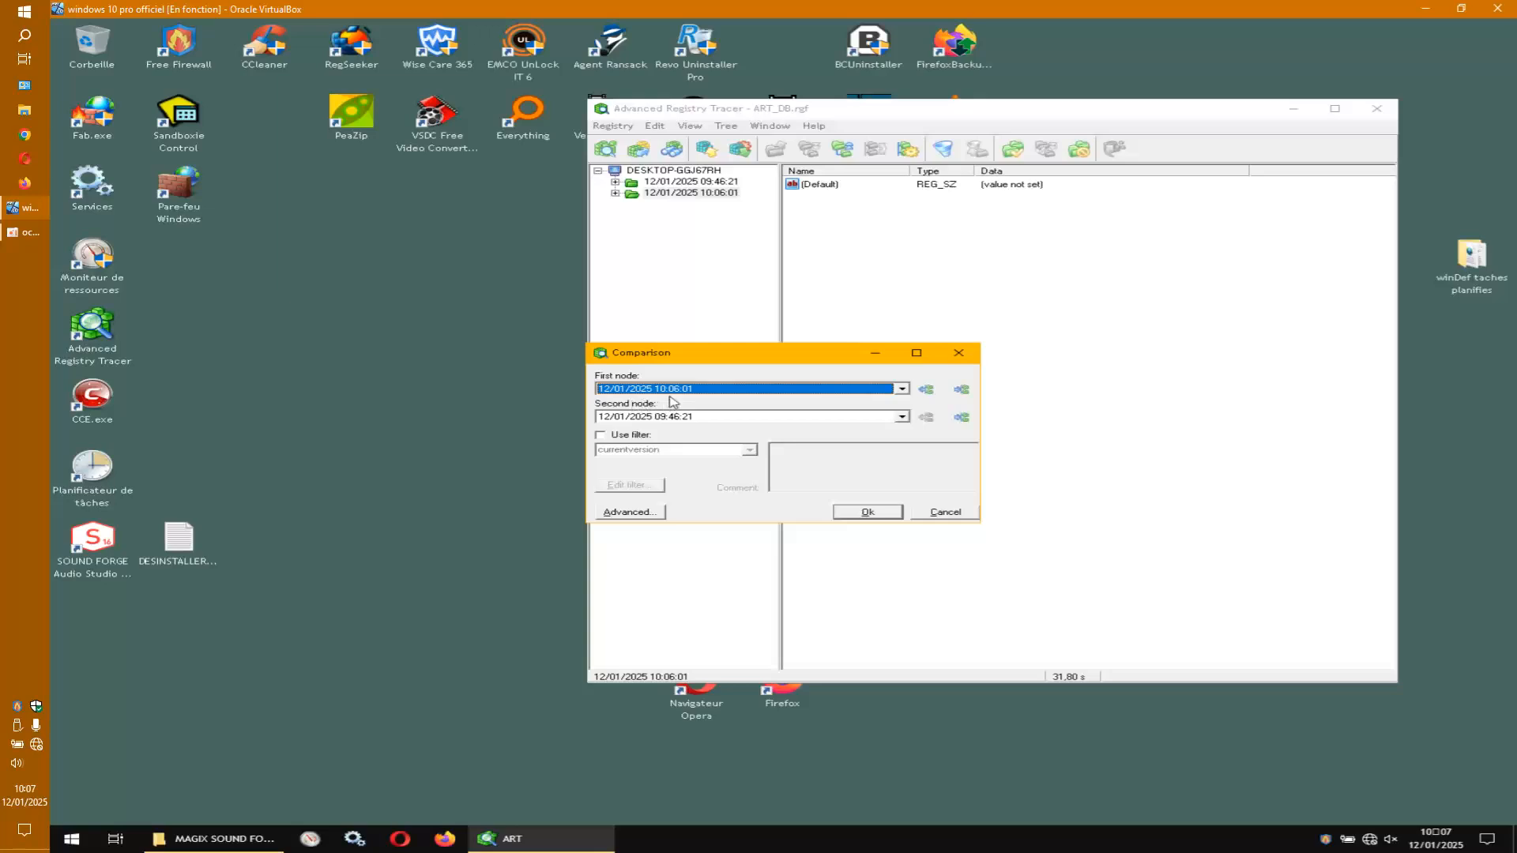
{"action": "left_click_drag", "start_coordinate": [794, 357], "coordinate": [926, 320]}
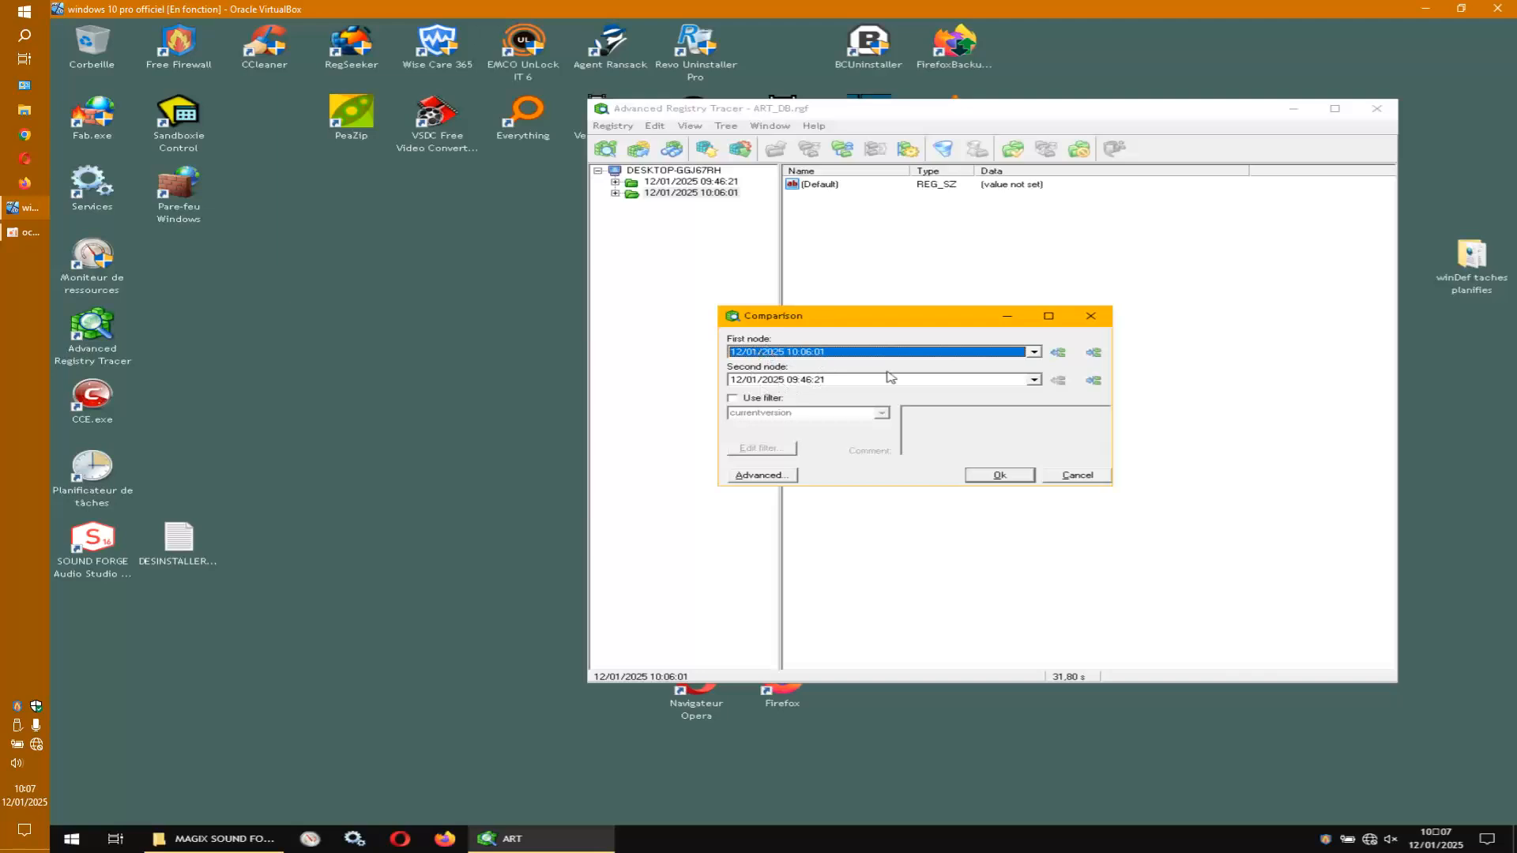
{"action": "left_click", "coordinate": [1034, 354]}
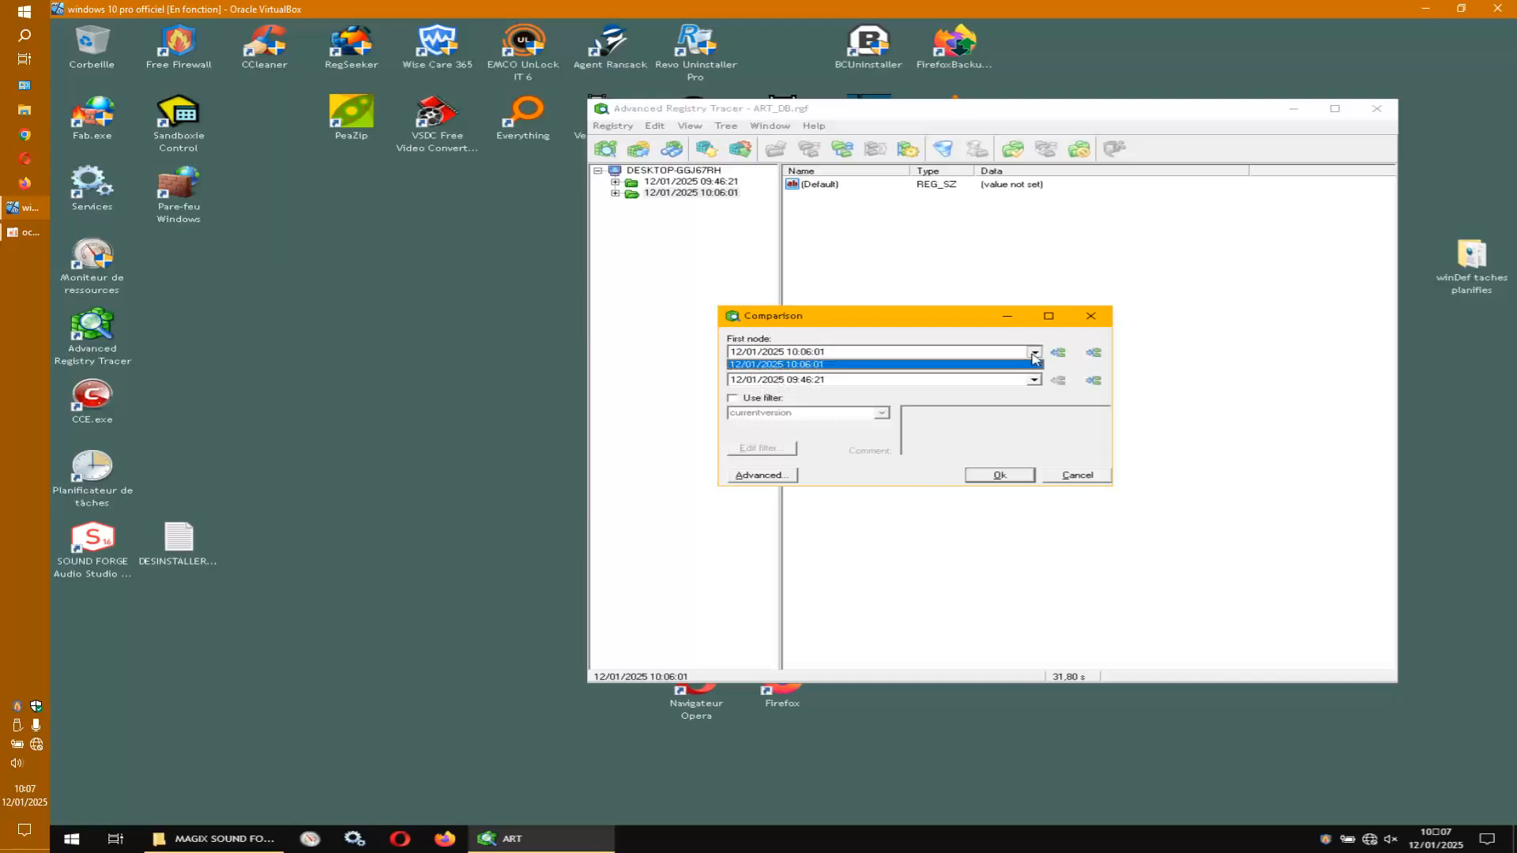
{"action": "left_click", "coordinate": [1035, 354]}
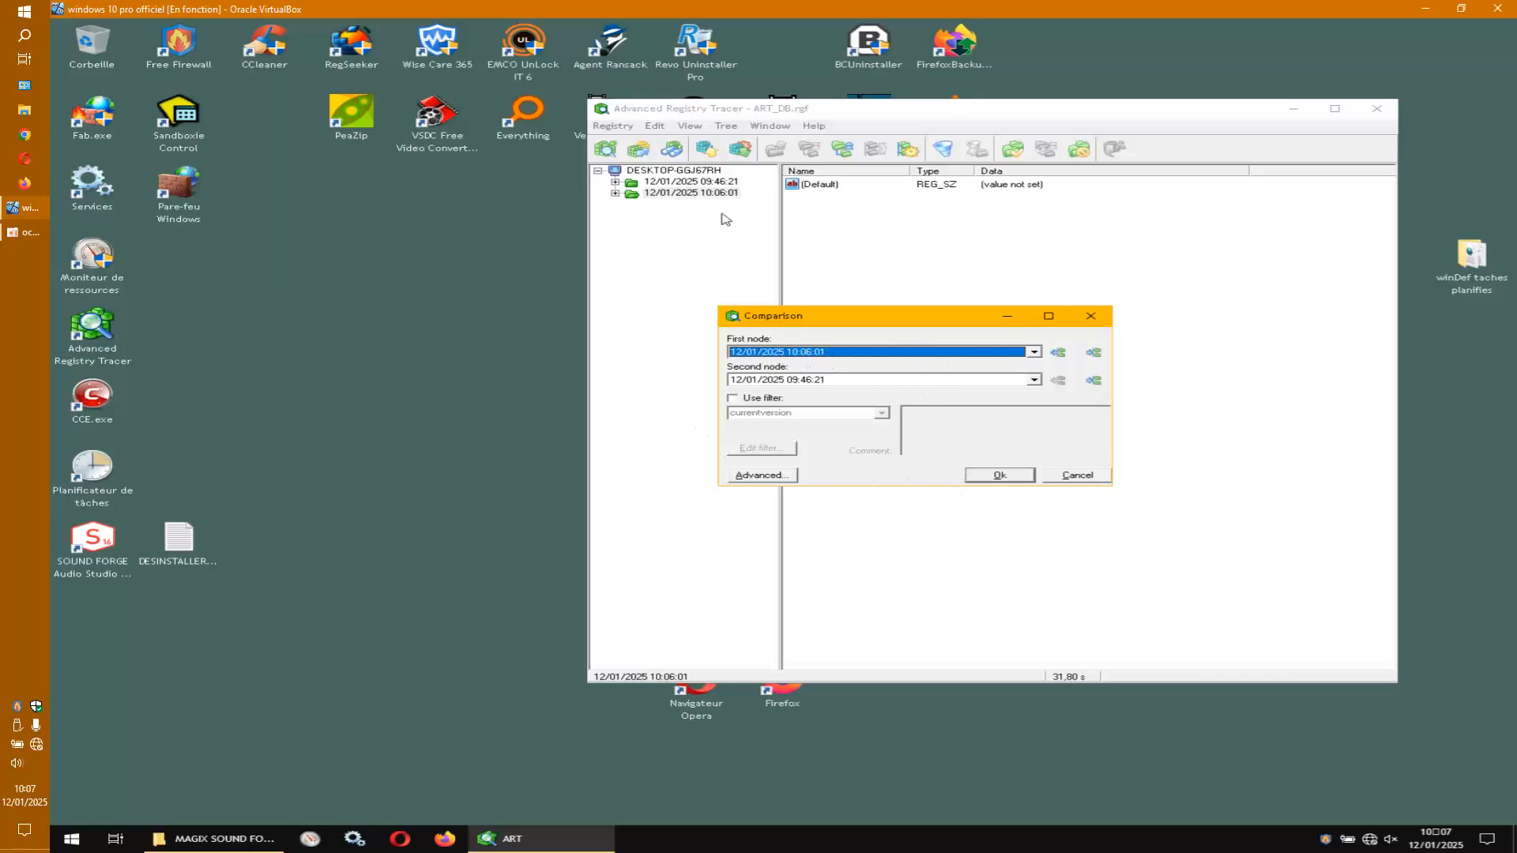
{"action": "left_click", "coordinate": [762, 475]}
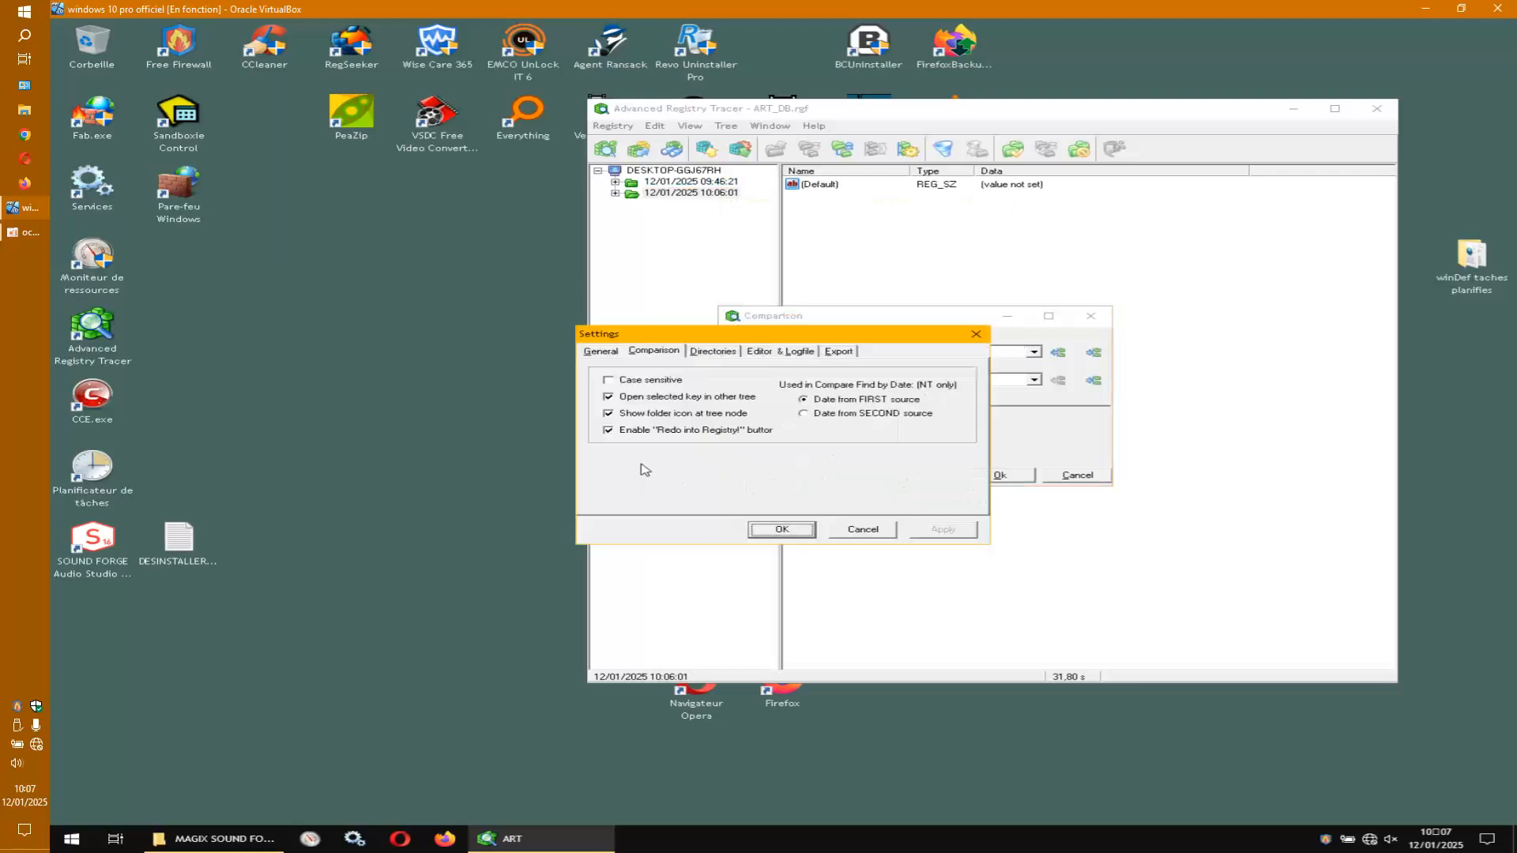
{"action": "left_click", "coordinate": [800, 531]}
{"action": "left_click", "coordinate": [988, 474]}
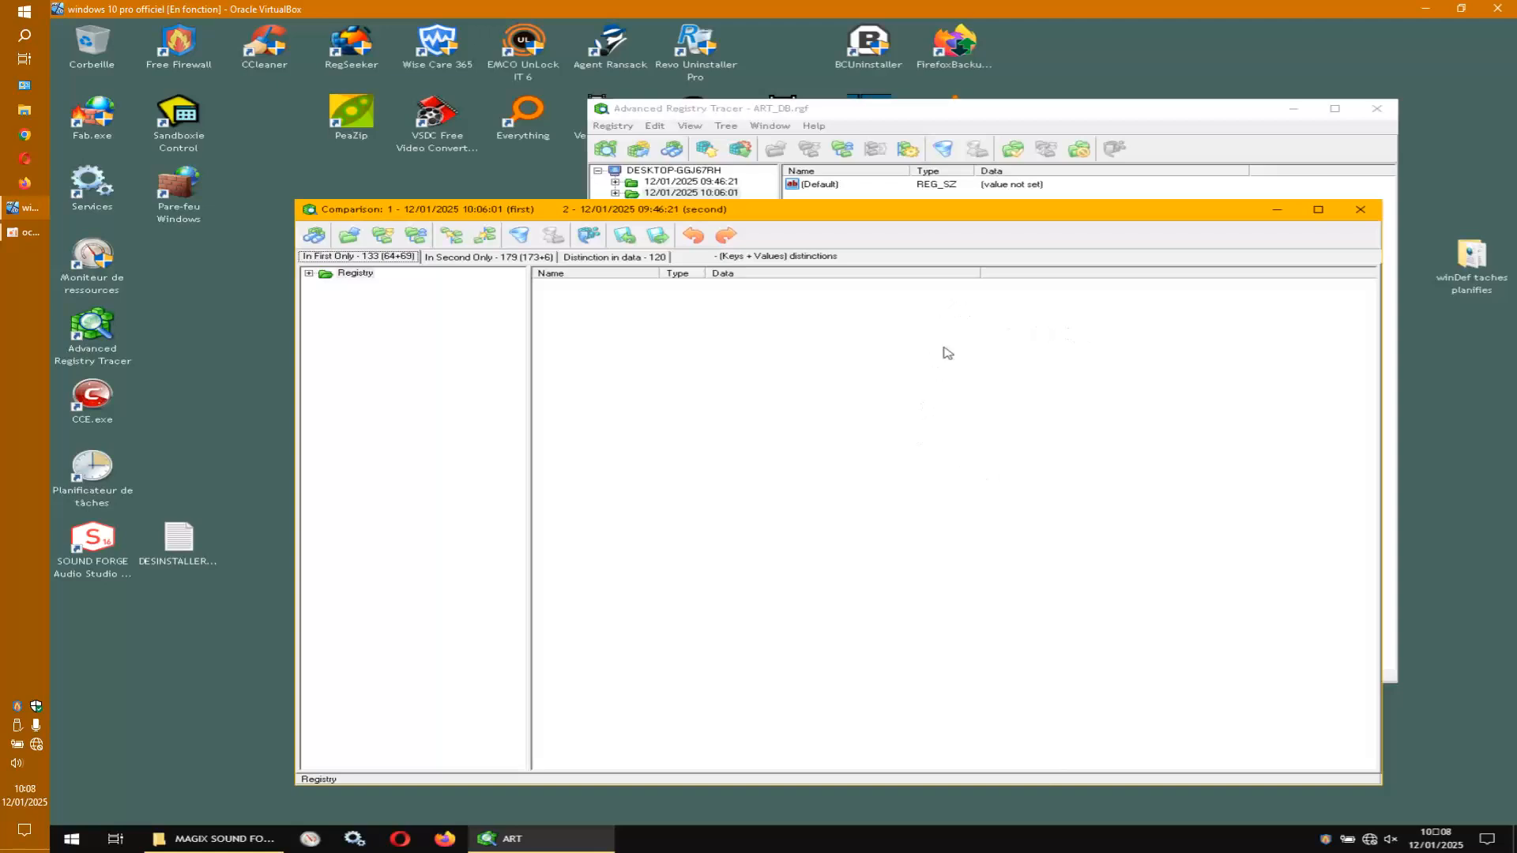
Examine the keys found only in the first snapshot under HKEY_LOCAL_MACHINE\SOFTWARE and HKEY_USERS, and close the comparison.
{"action": "left_click", "coordinate": [309, 275]}
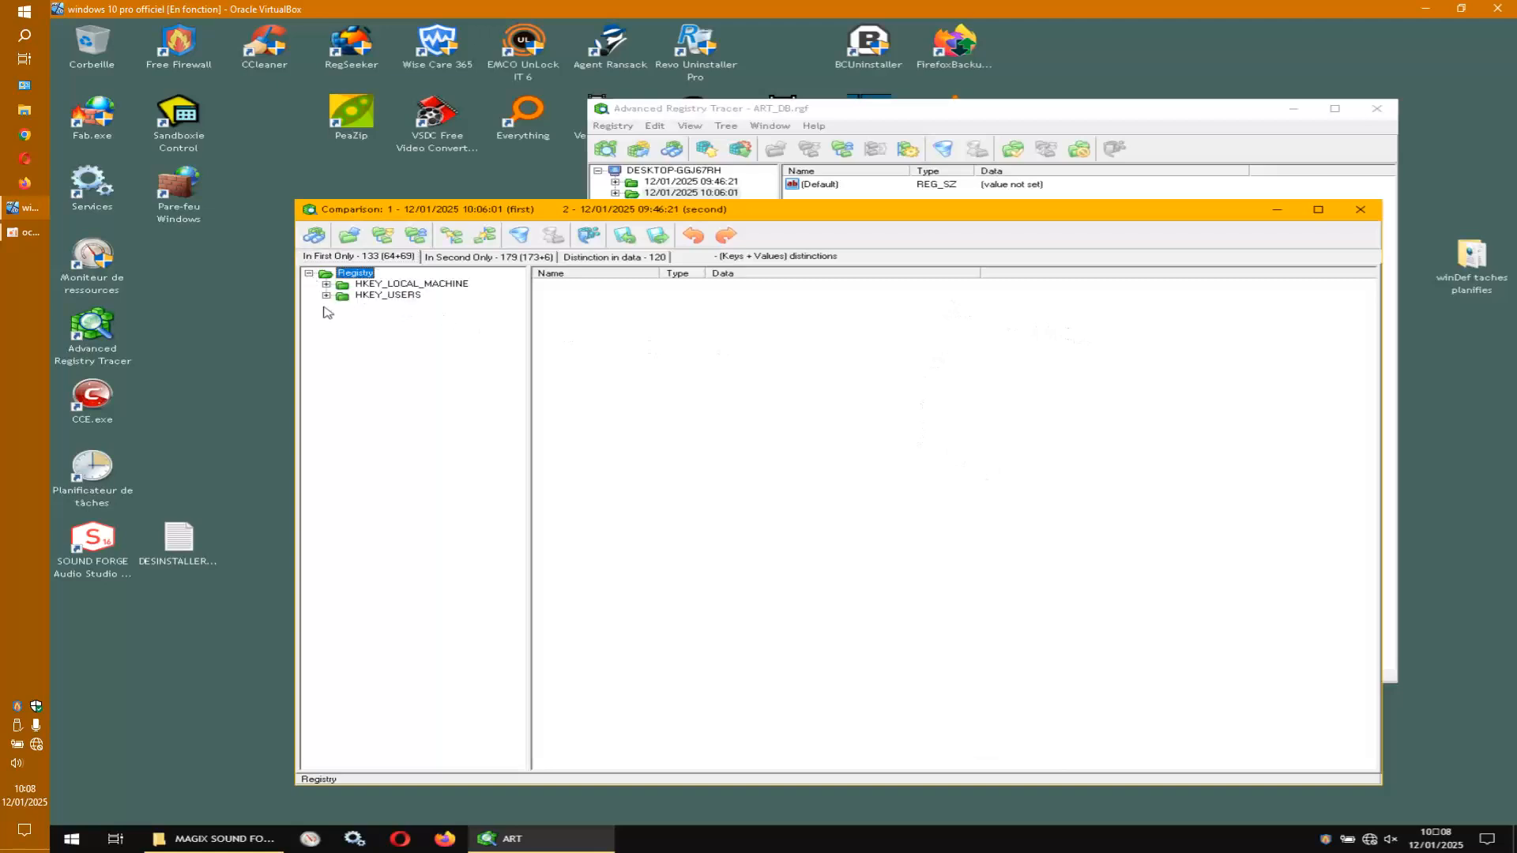
{"action": "left_click", "coordinate": [326, 284]}
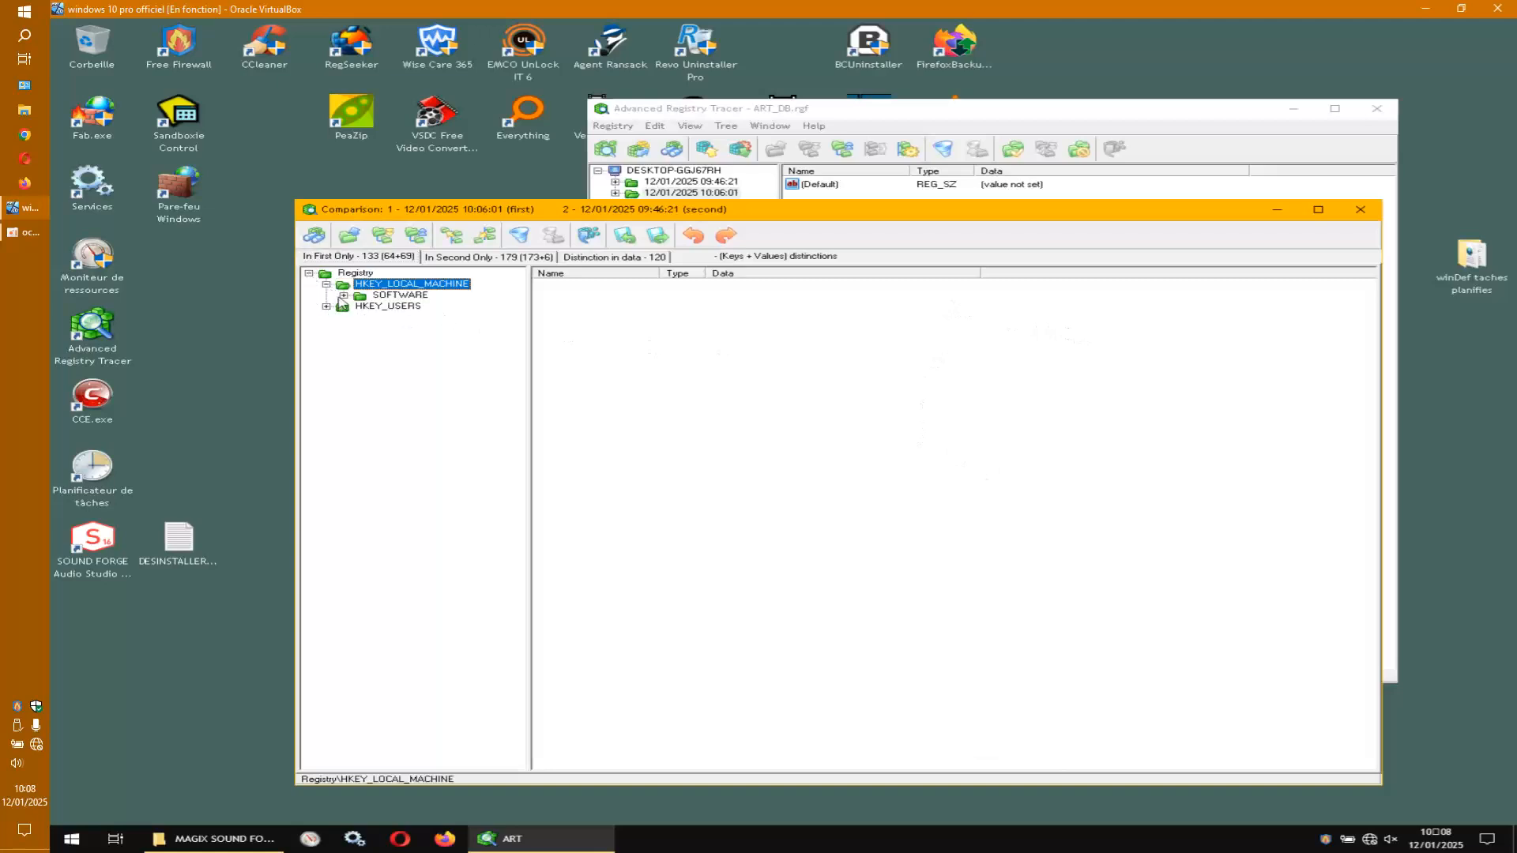
{"action": "left_click", "coordinate": [344, 296]}
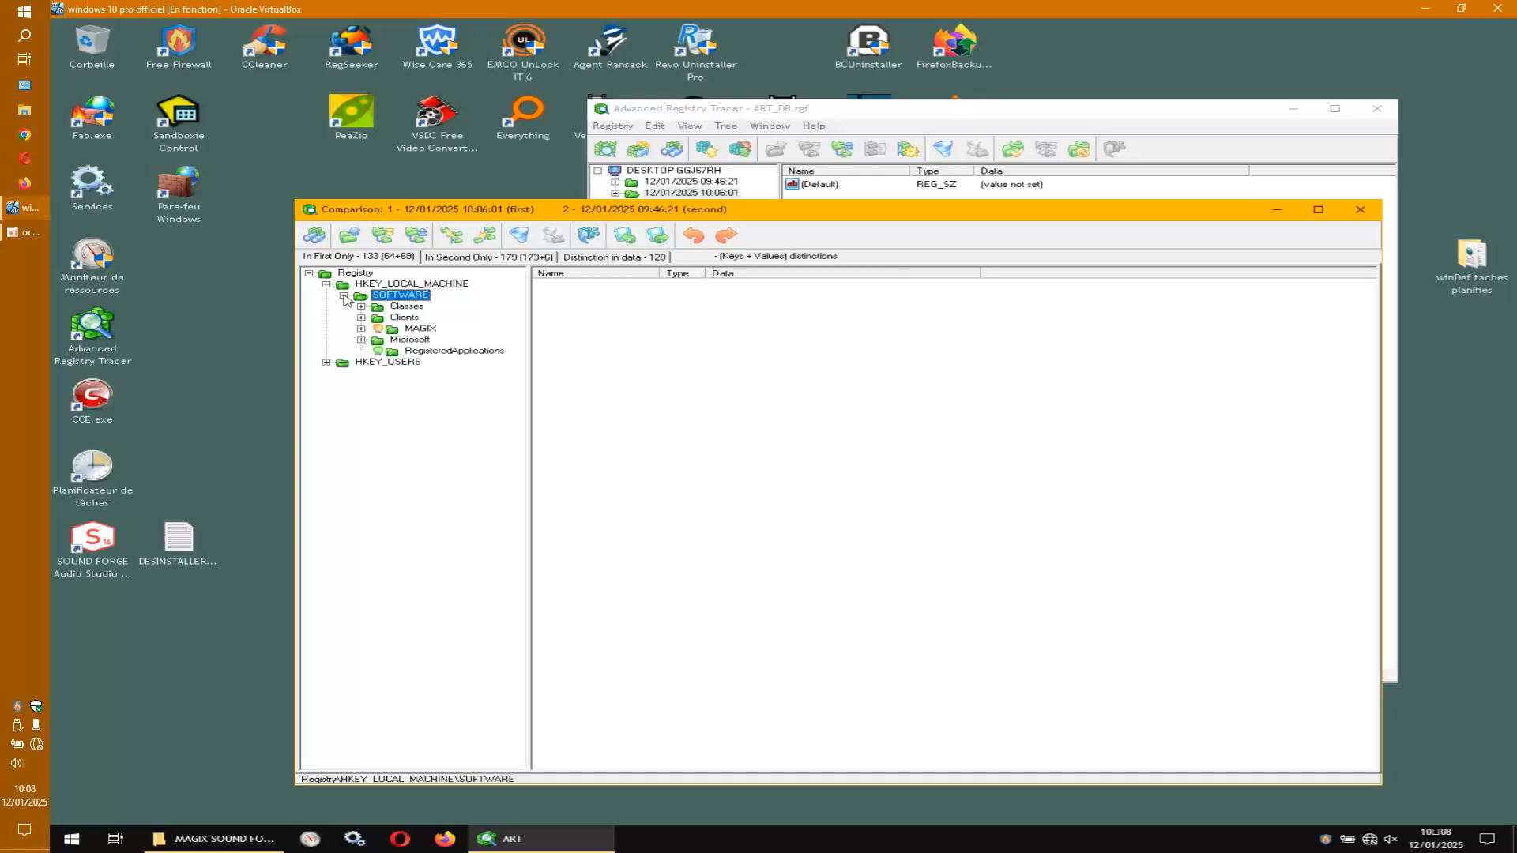
{"action": "left_click", "coordinate": [326, 363]}
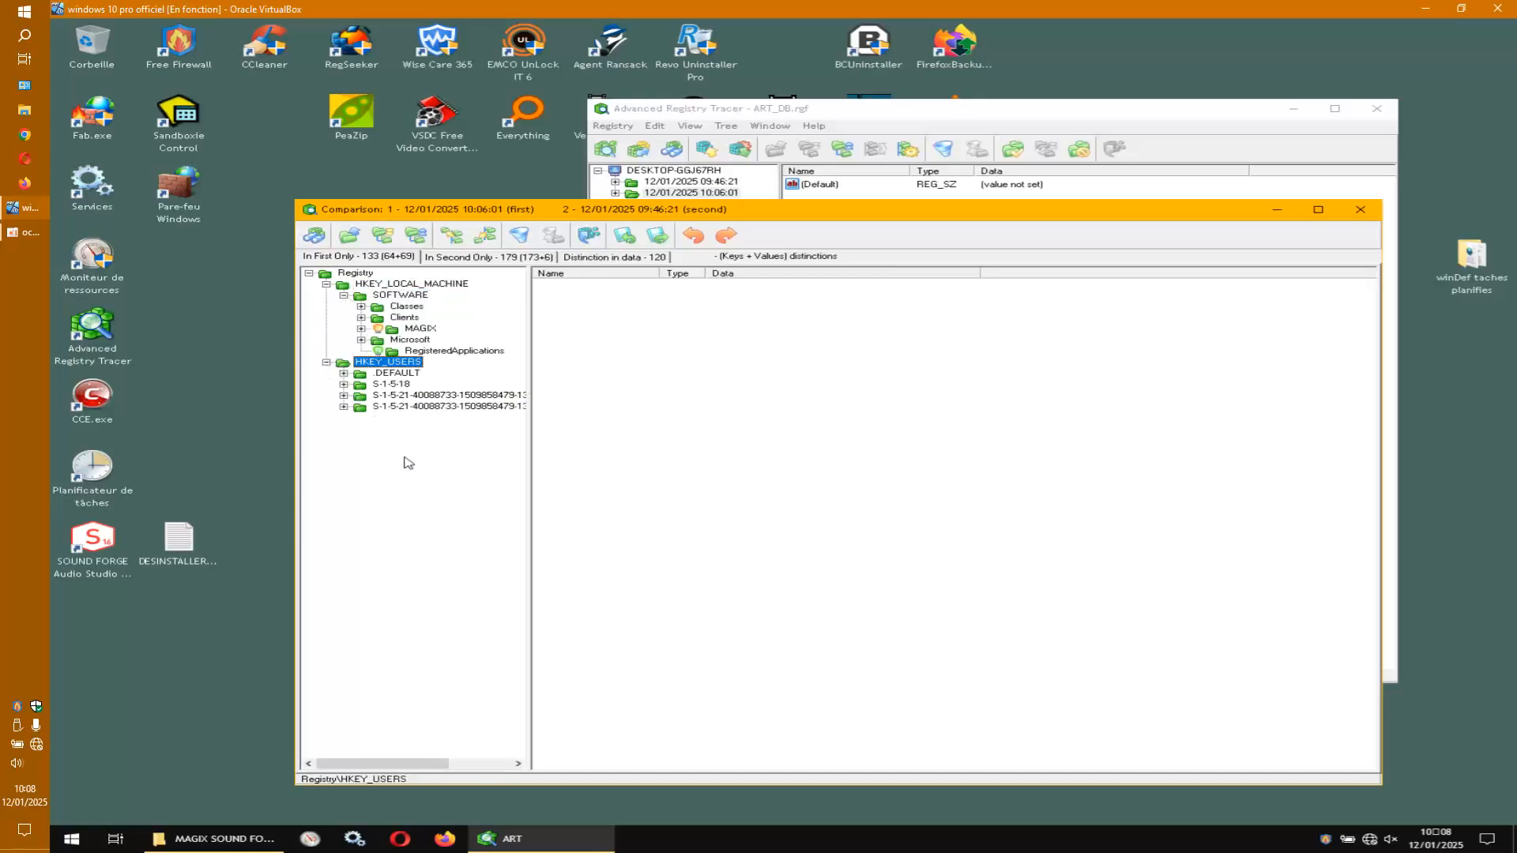
{"action": "left_click_drag", "start_coordinate": [906, 210], "coordinate": [913, 138]}
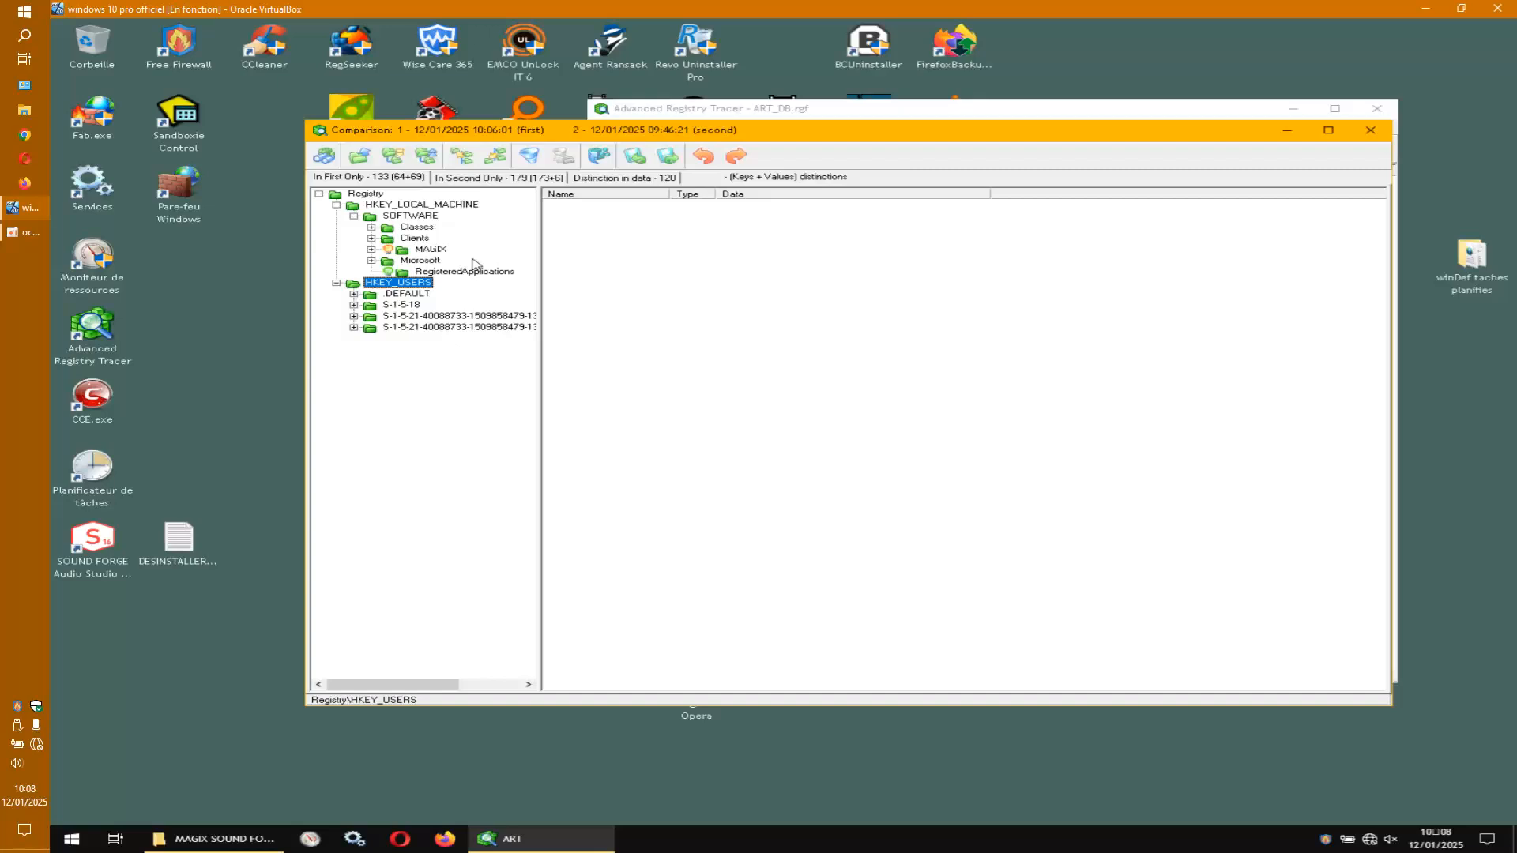
{"action": "left_click", "coordinate": [1372, 132]}
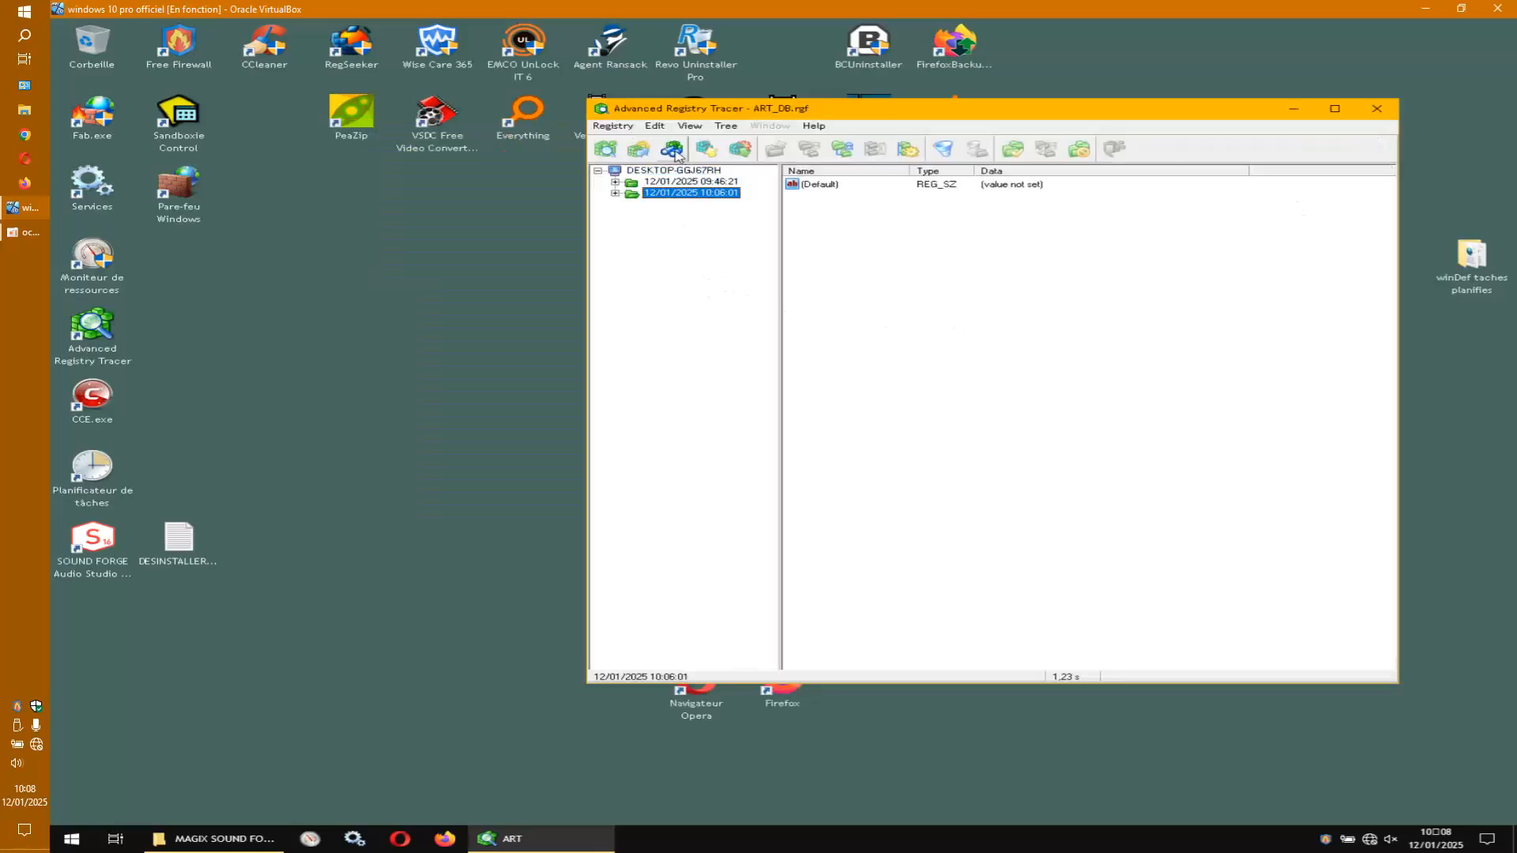
Run the unfiltered comparison of the two snapshots again, review its HKEY_LOCAL_MACHINE\SOFTWARE and HKEY_USERS branches, and close the results.
{"action": "left_click", "coordinate": [638, 150]}
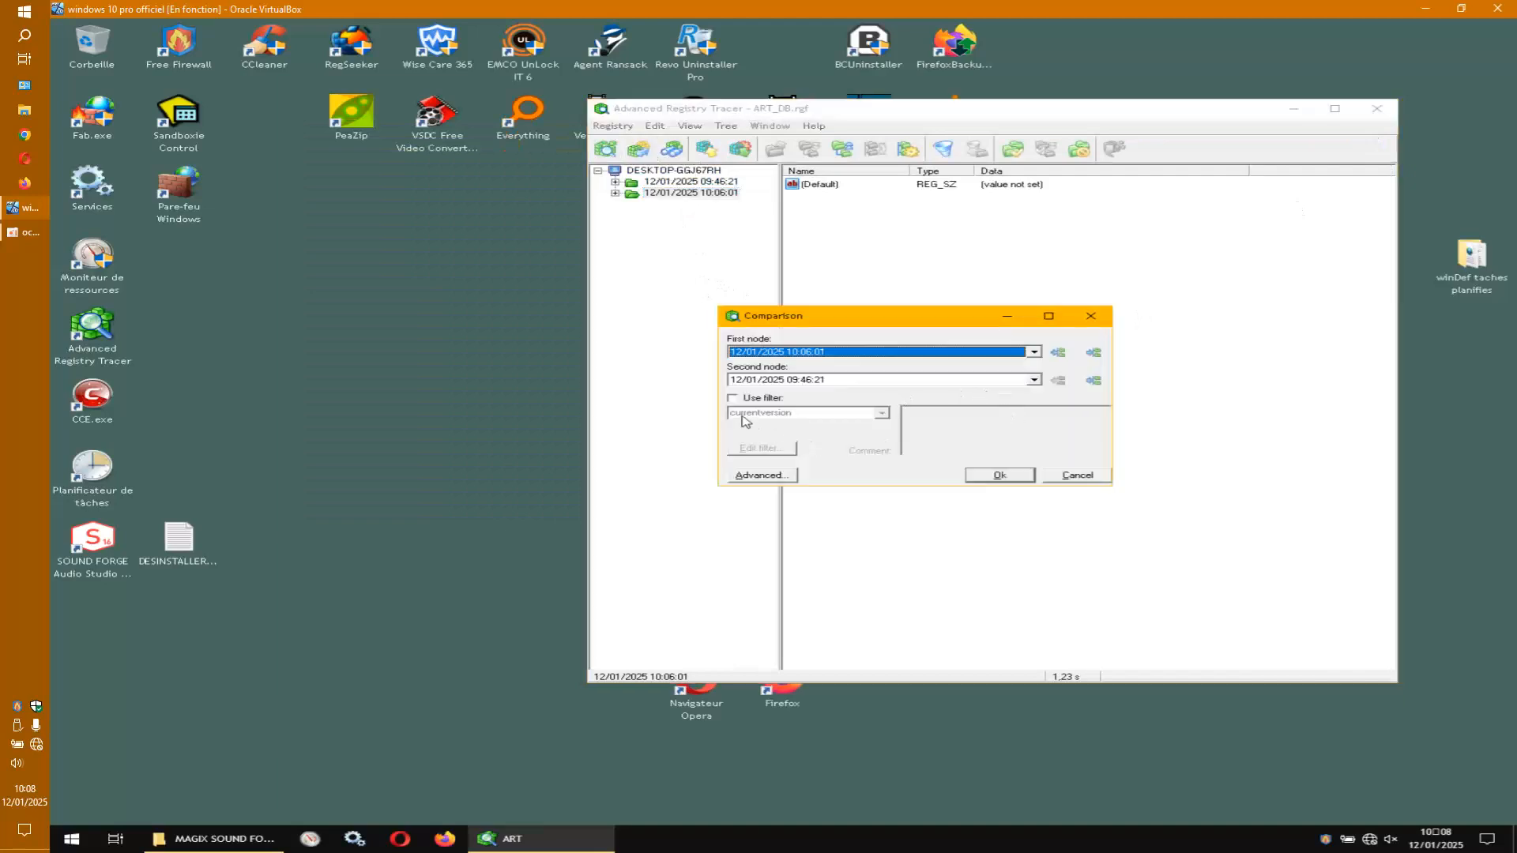
{"action": "left_click", "coordinate": [987, 477]}
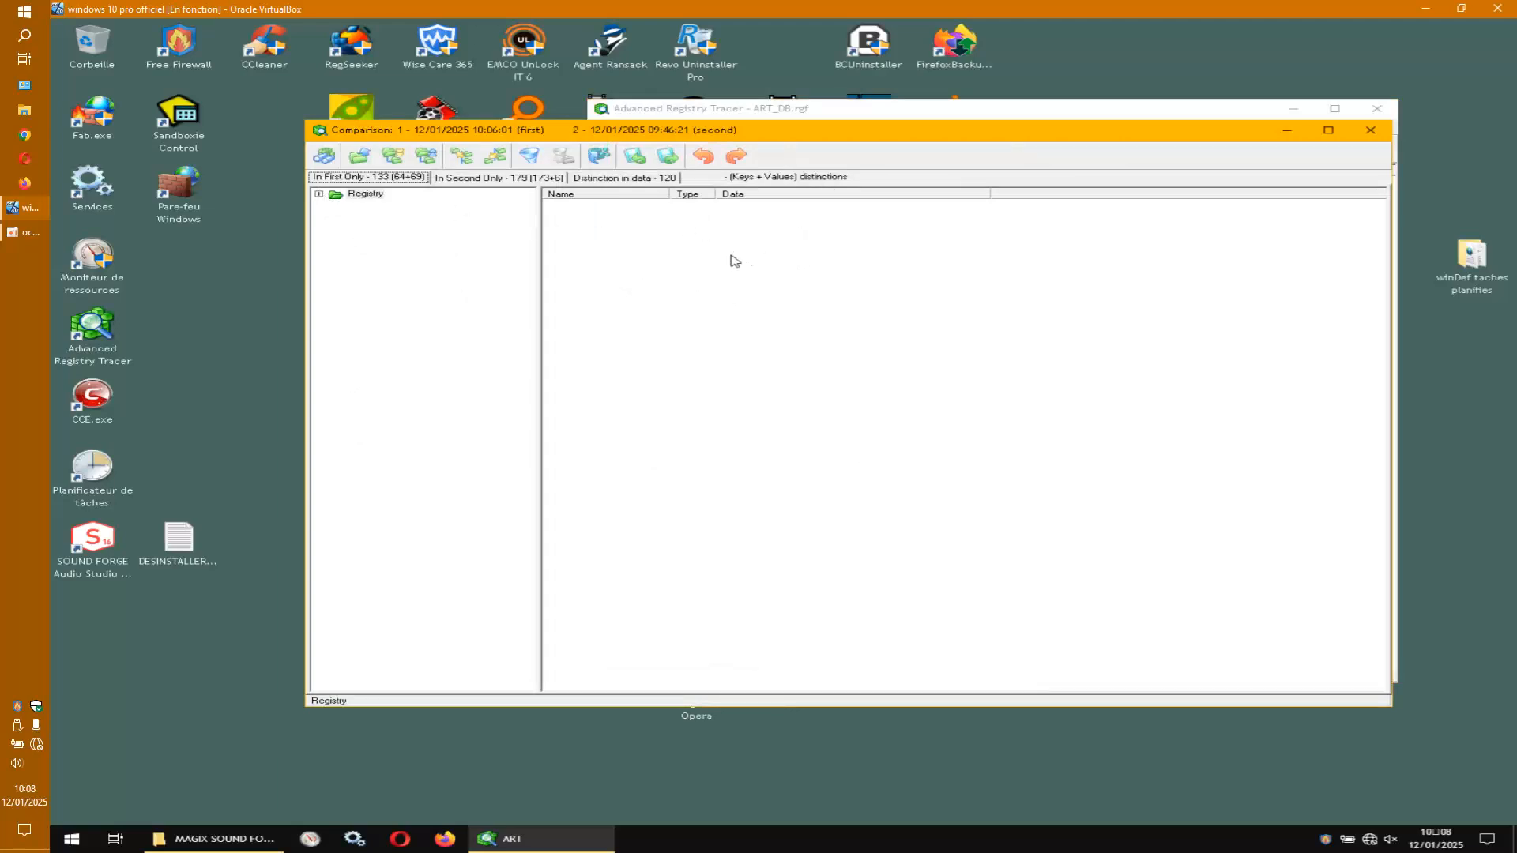
{"action": "left_click", "coordinate": [319, 195]}
{"action": "left_click", "coordinate": [336, 206]}
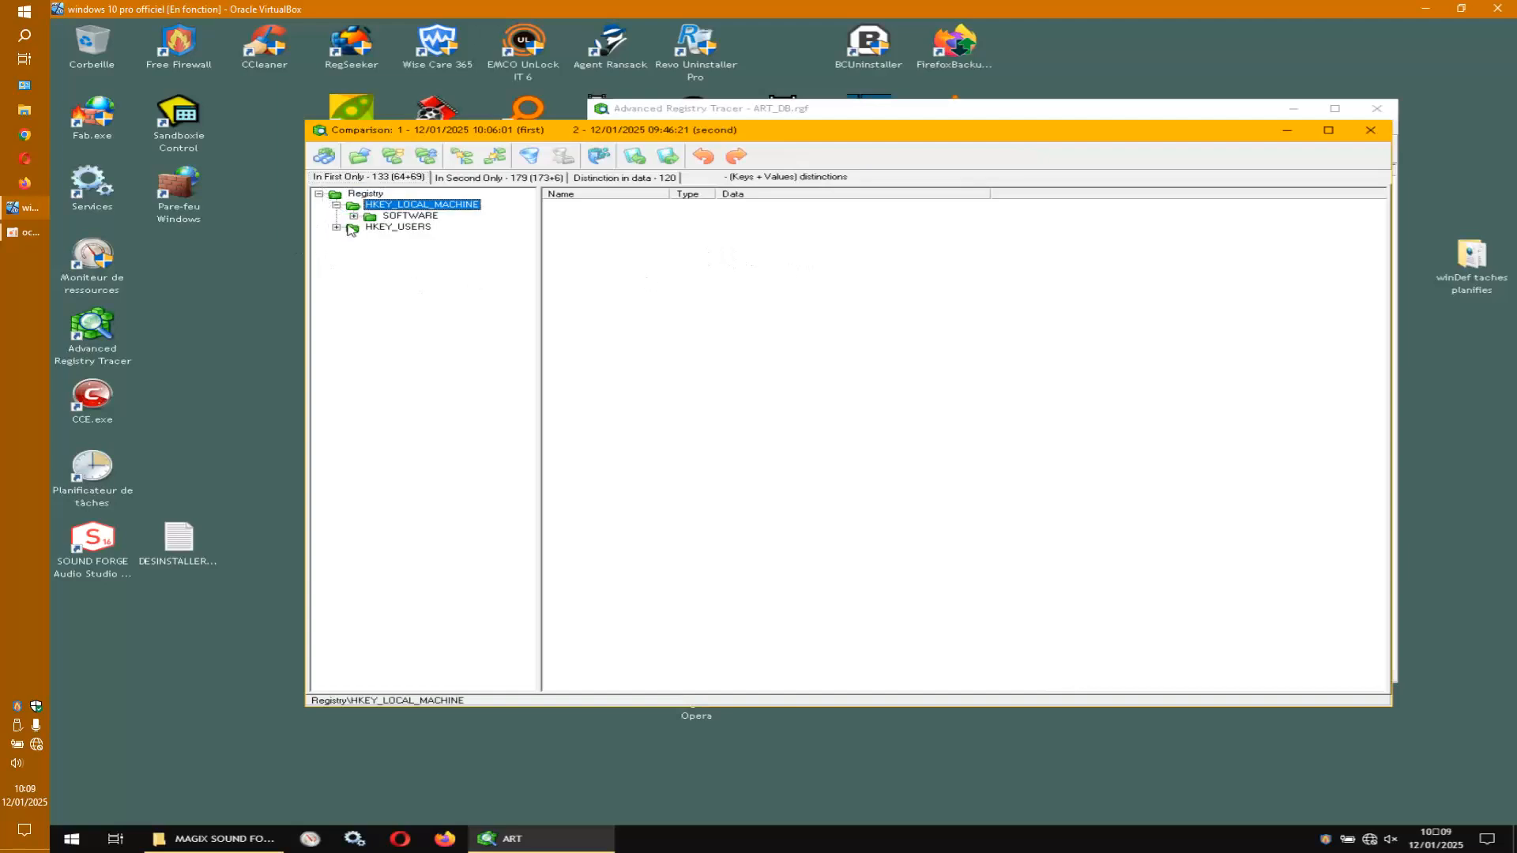
{"action": "left_click", "coordinate": [354, 217]}
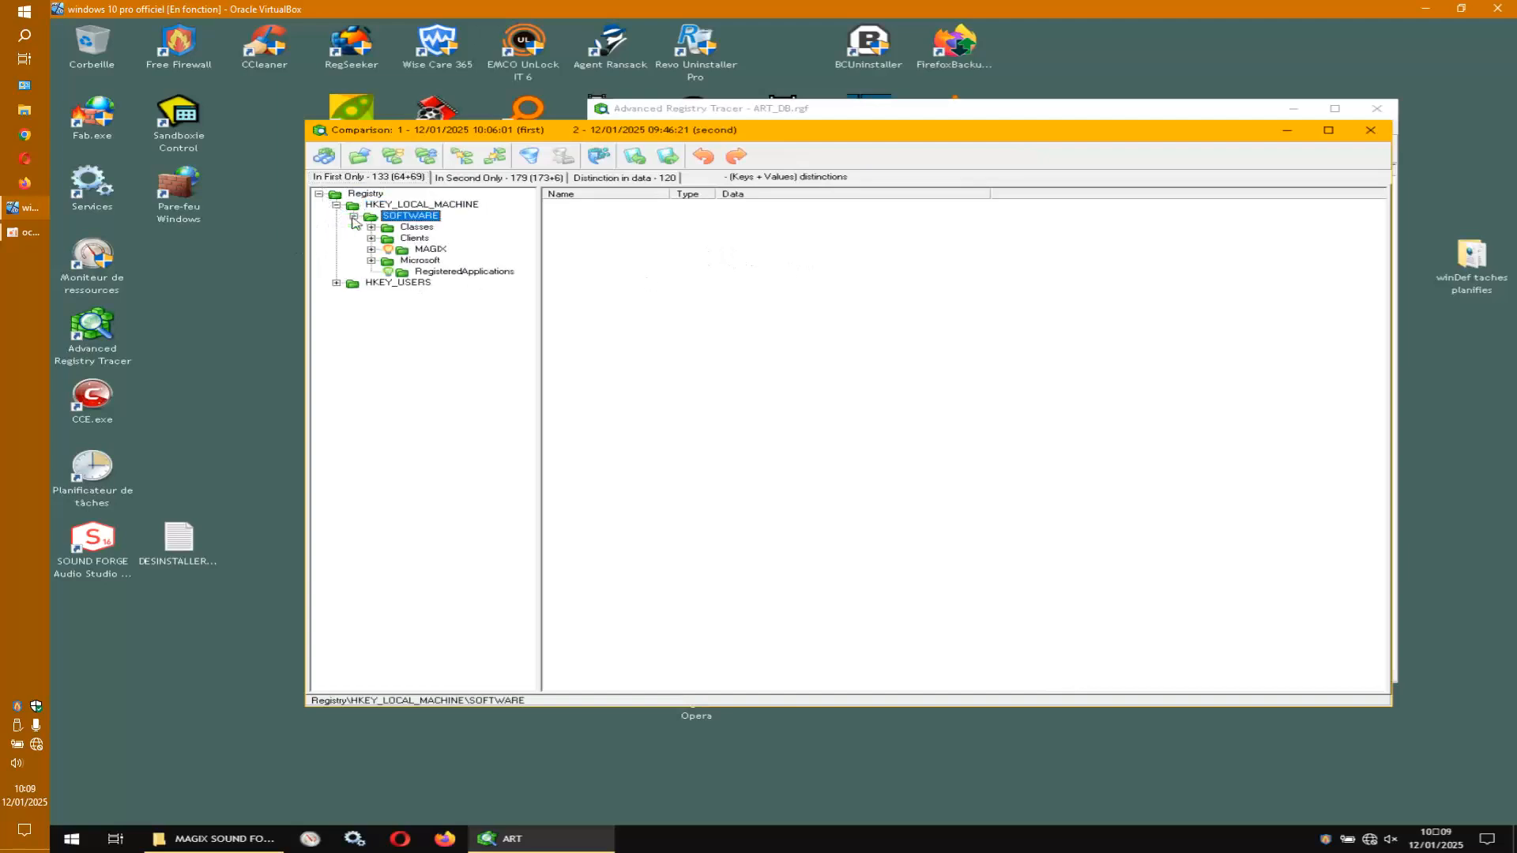
{"action": "left_click", "coordinate": [337, 284]}
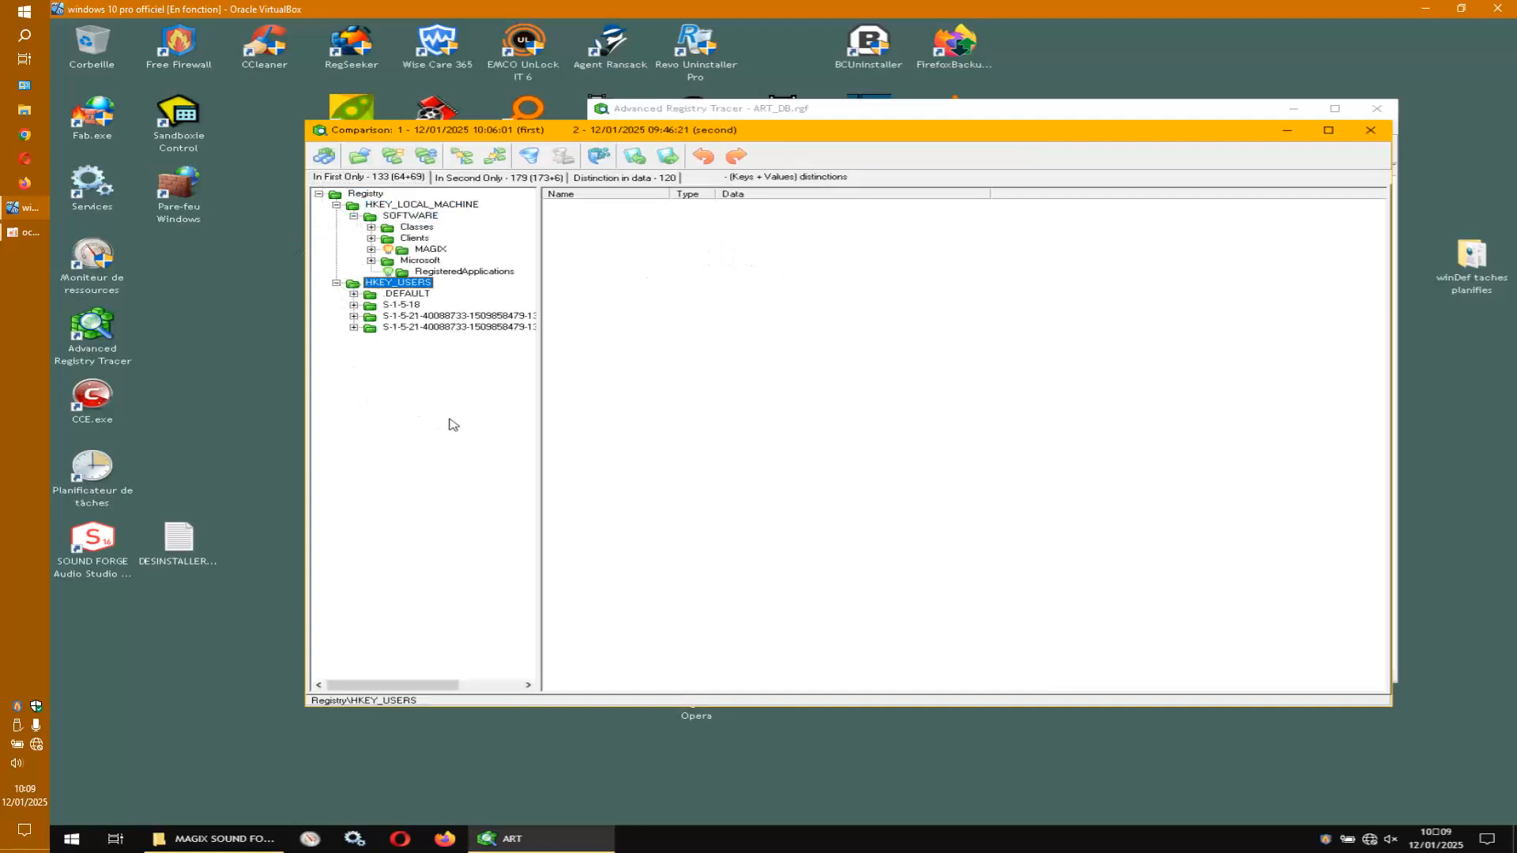
{"action": "left_click", "coordinate": [1371, 131]}
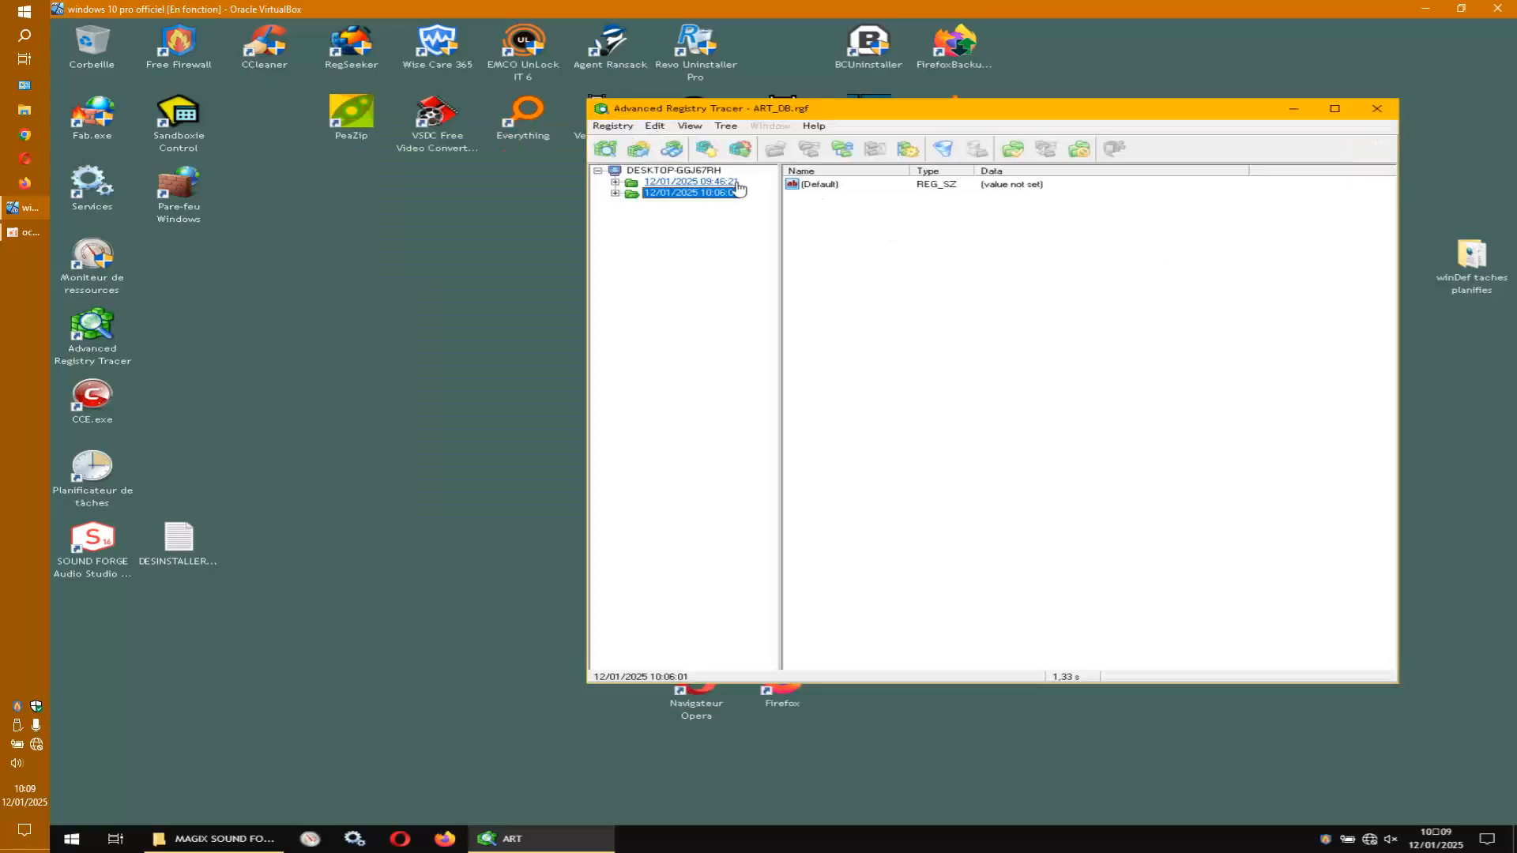
Reposition the Advanced Registry Tracer window over the desktop and close the program.
{"action": "left_click_drag", "start_coordinate": [934, 113], "coordinate": [726, 139]}
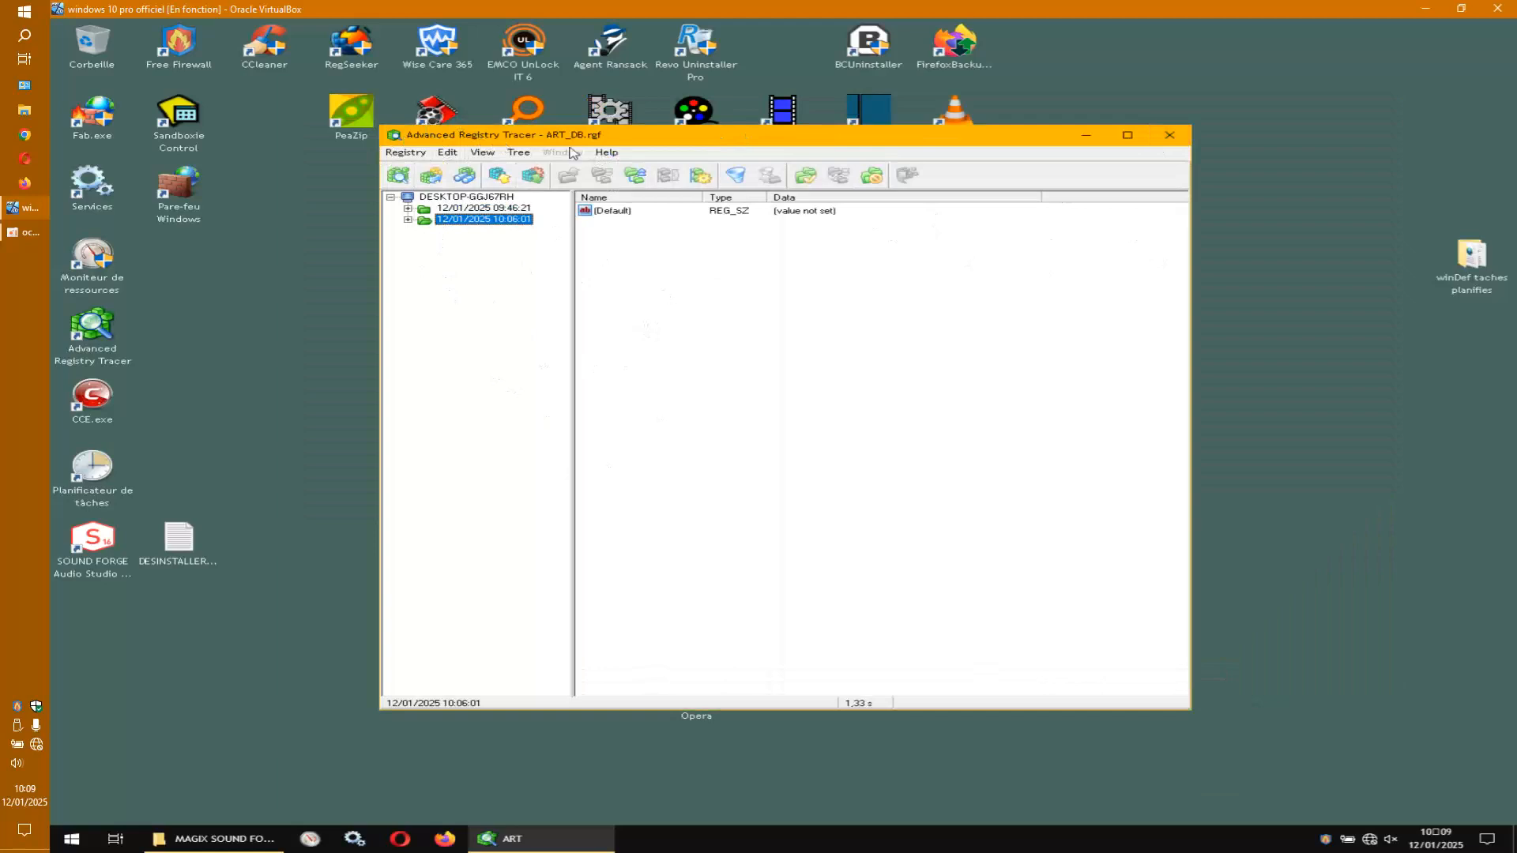
{"action": "left_click", "coordinate": [1170, 136]}
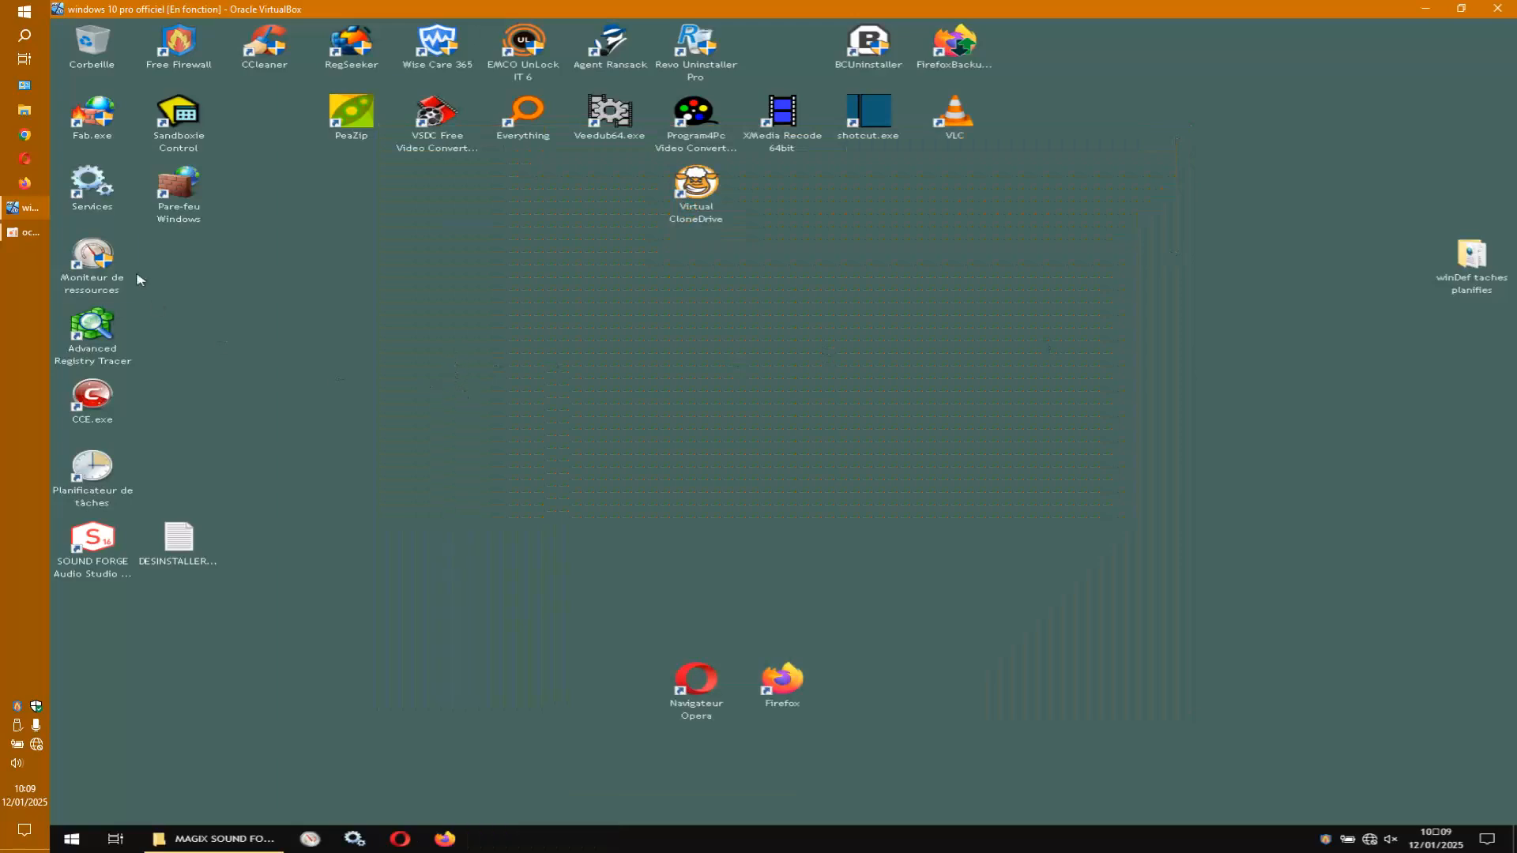
{"action": "left_click", "coordinate": [25, 233]}
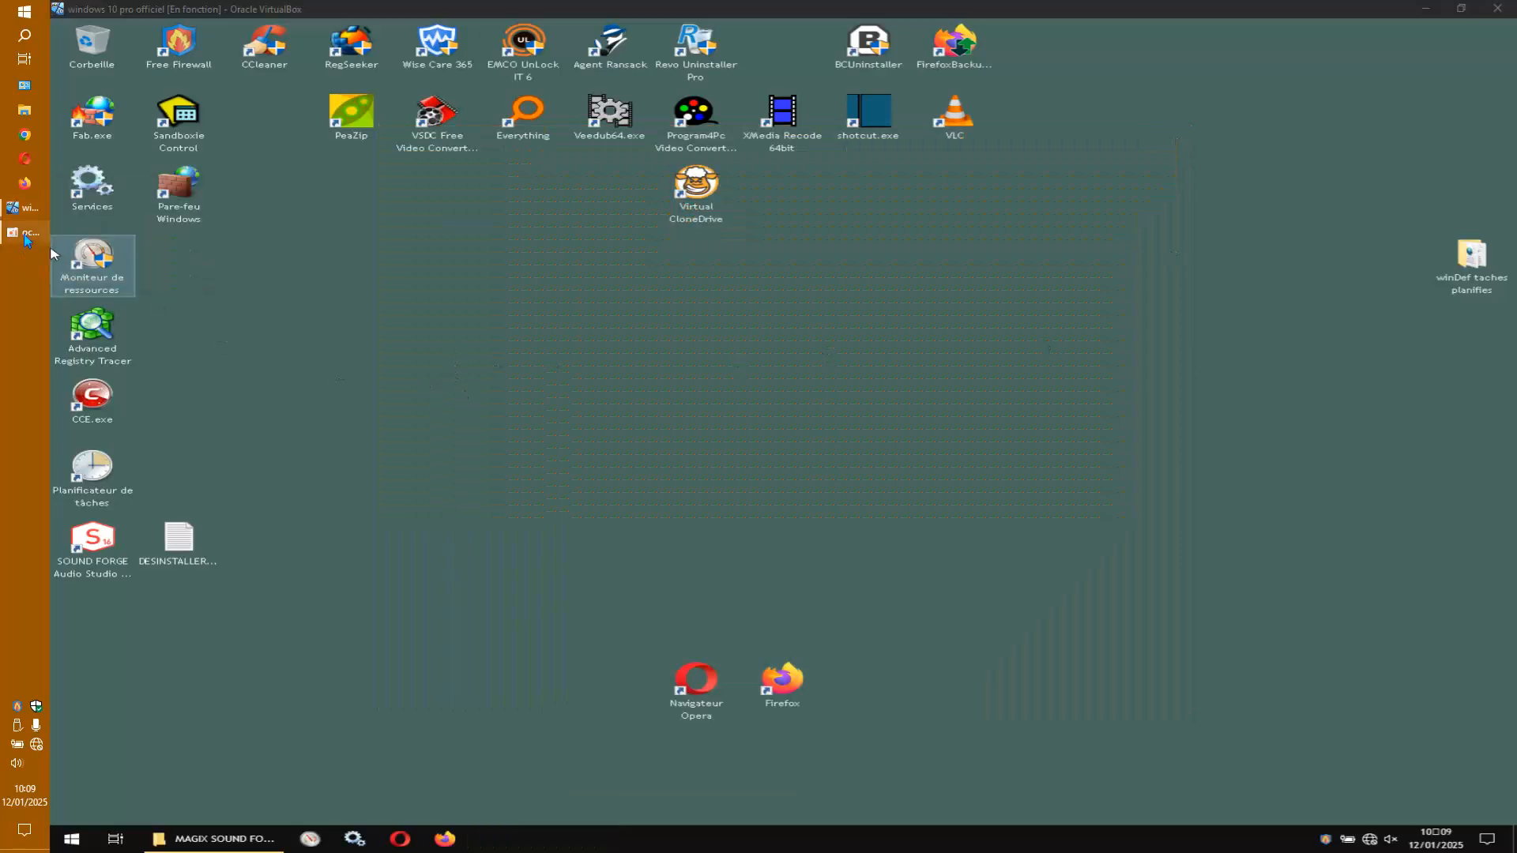